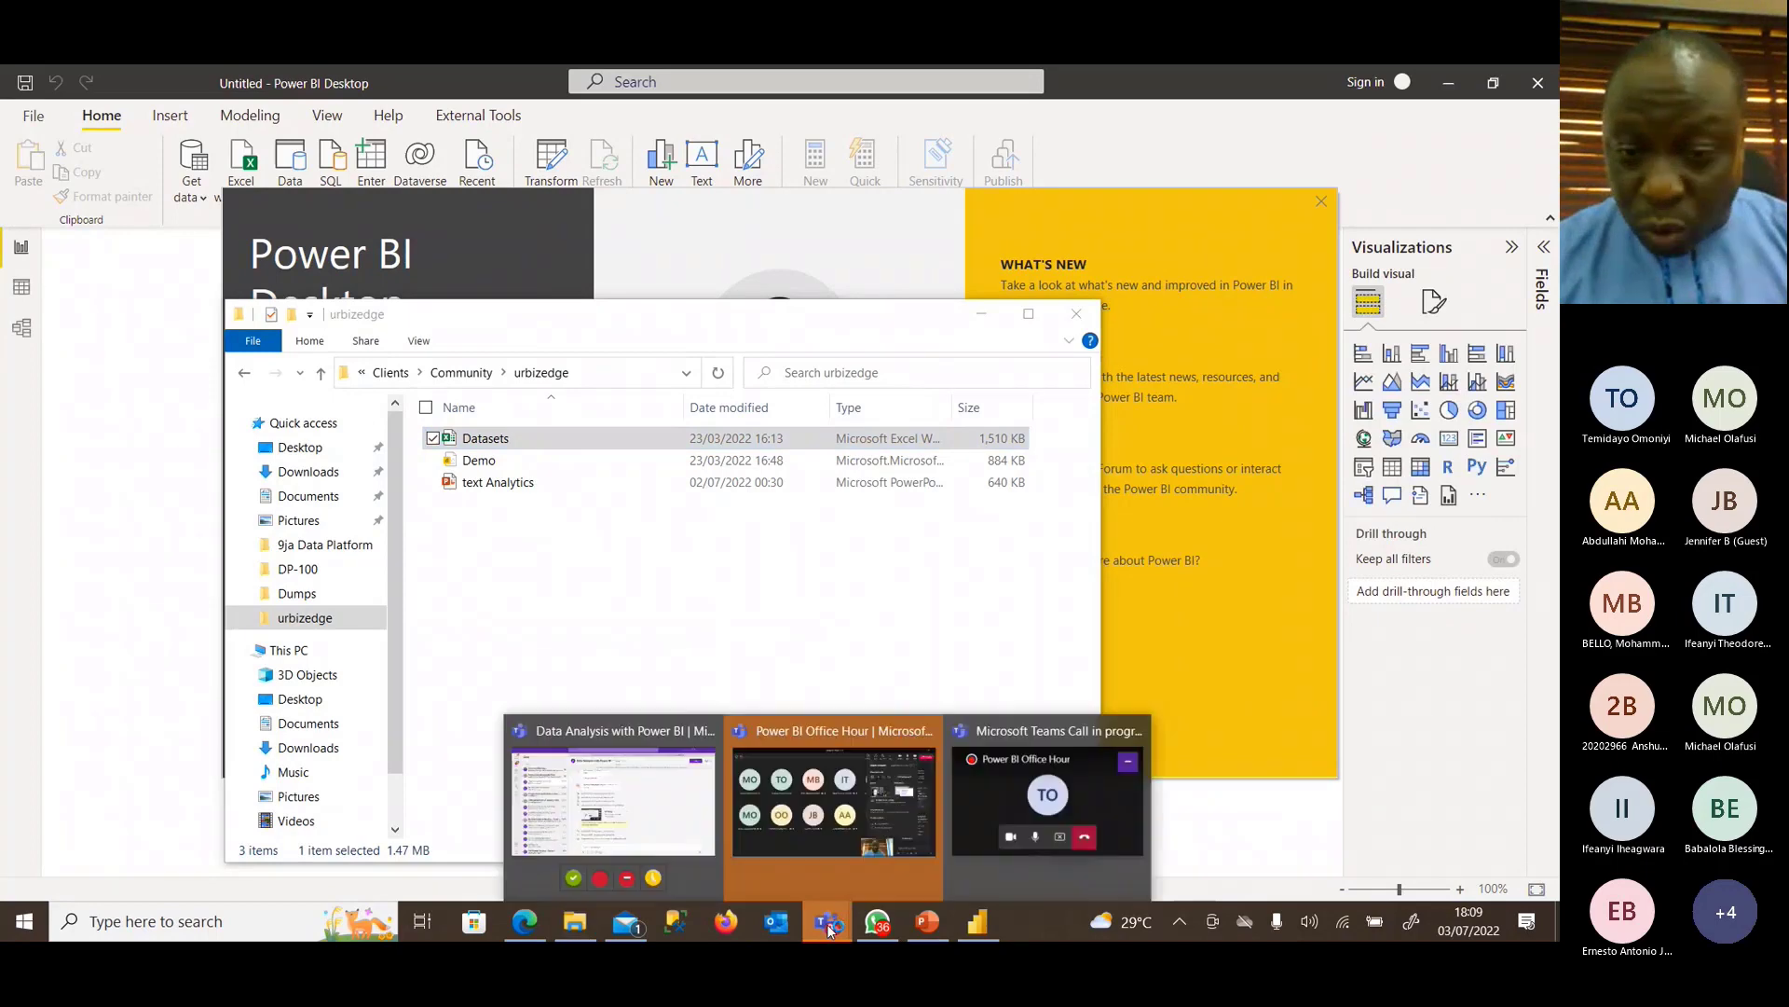
left_click(839, 833)
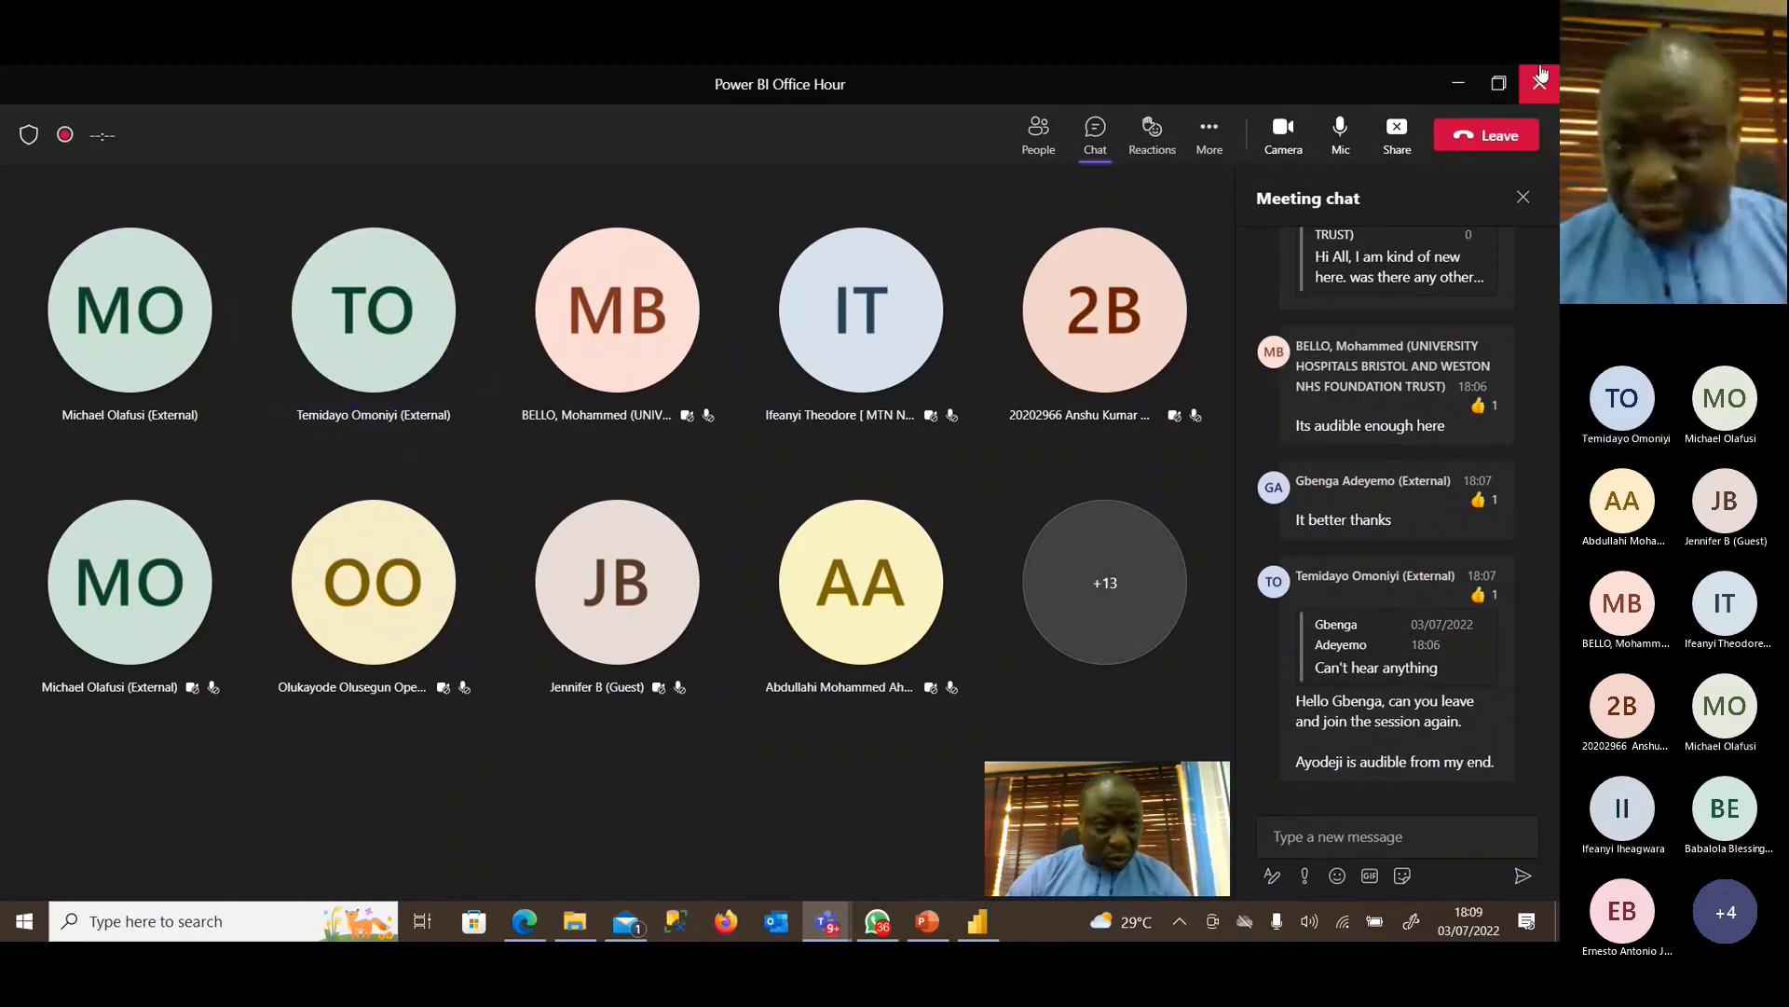
left_click(1460, 86)
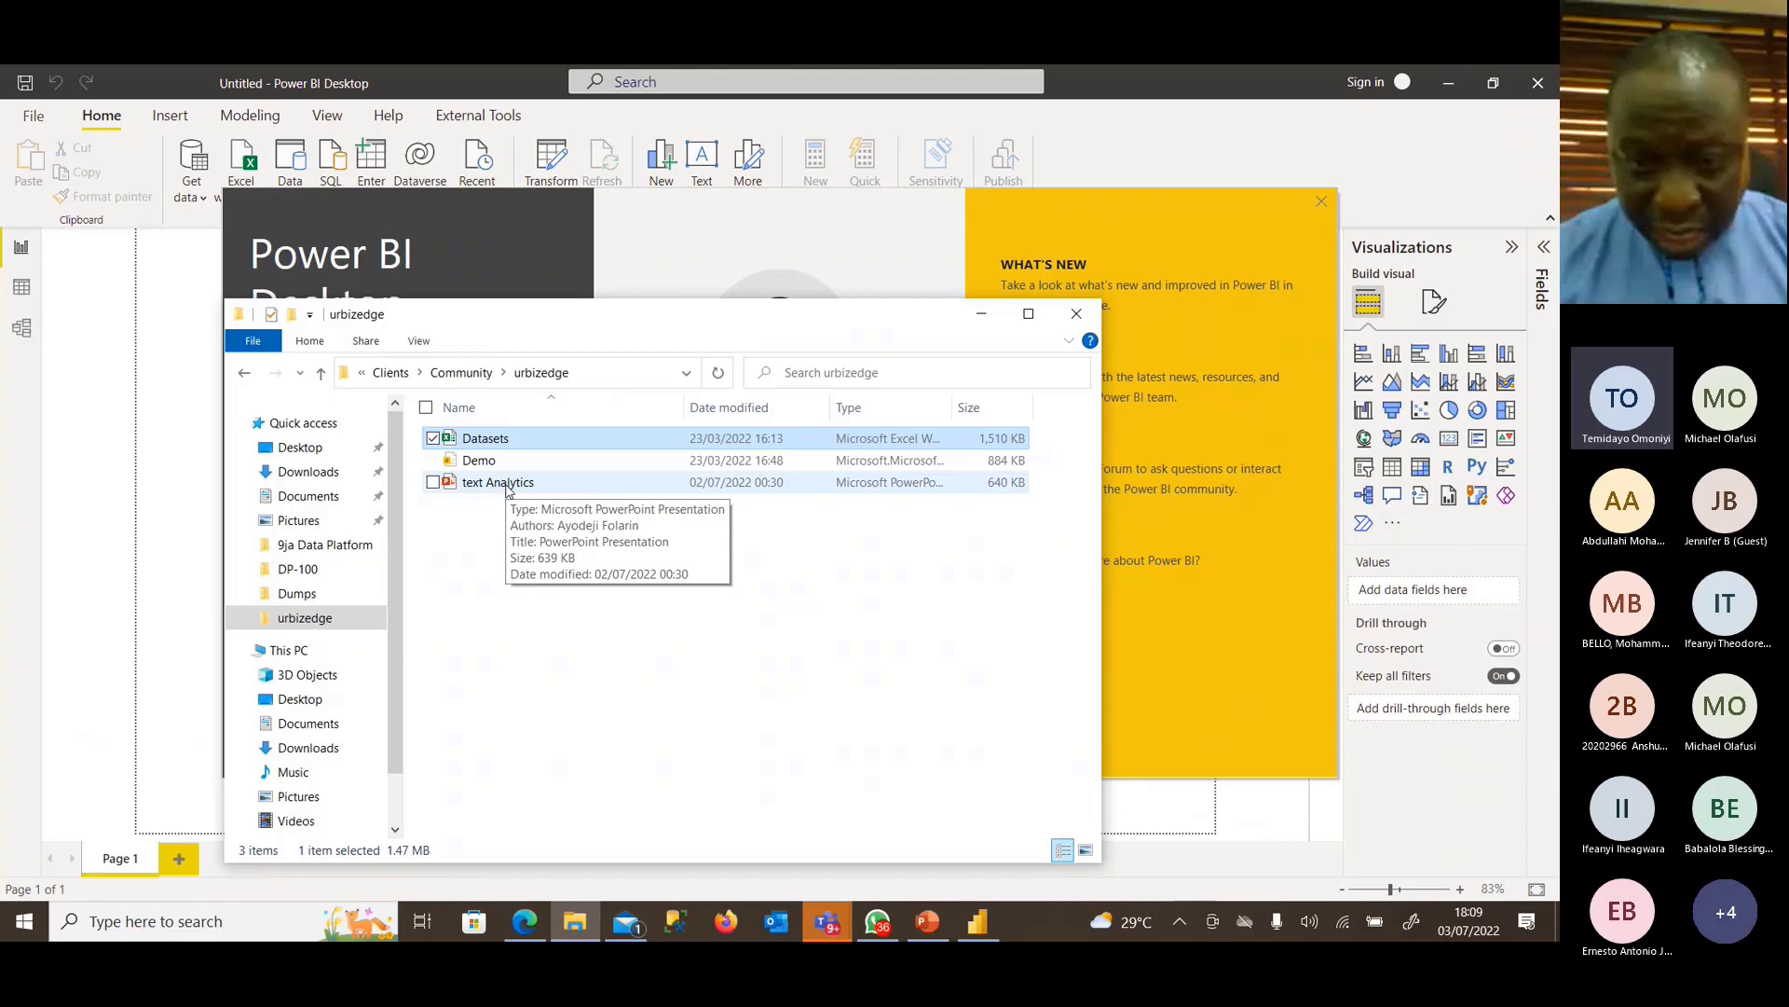
mouse_move(928, 932)
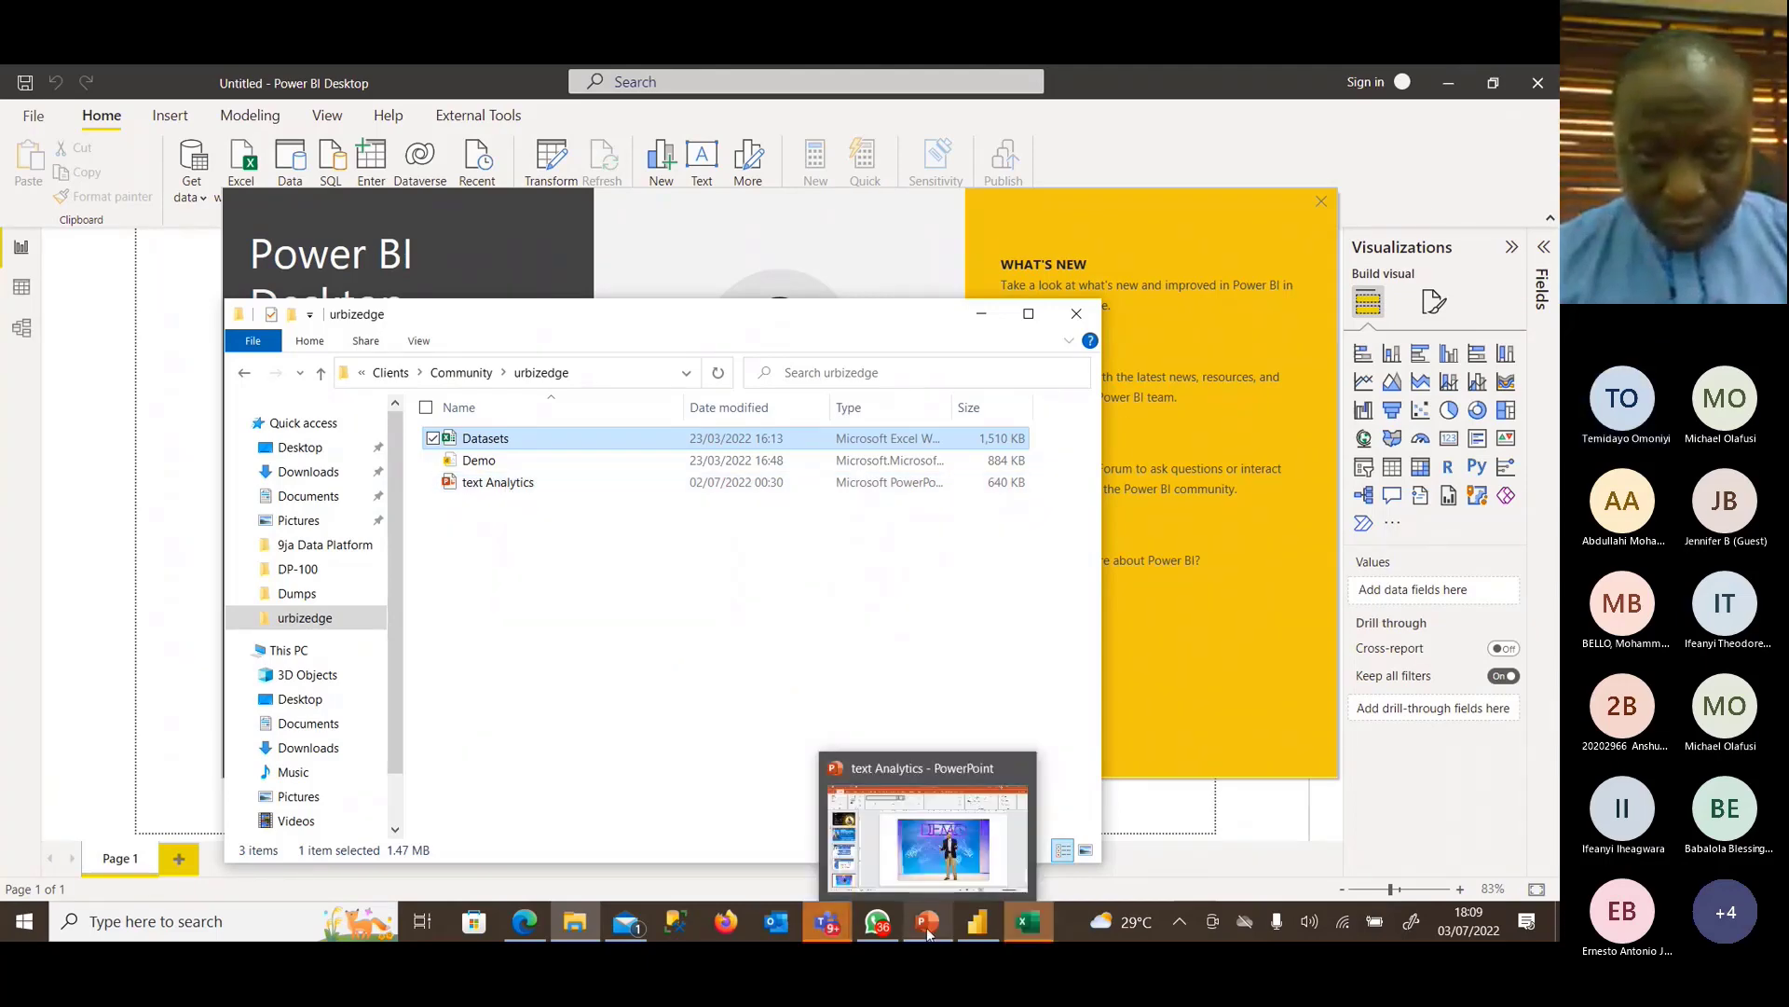
left_click(929, 922)
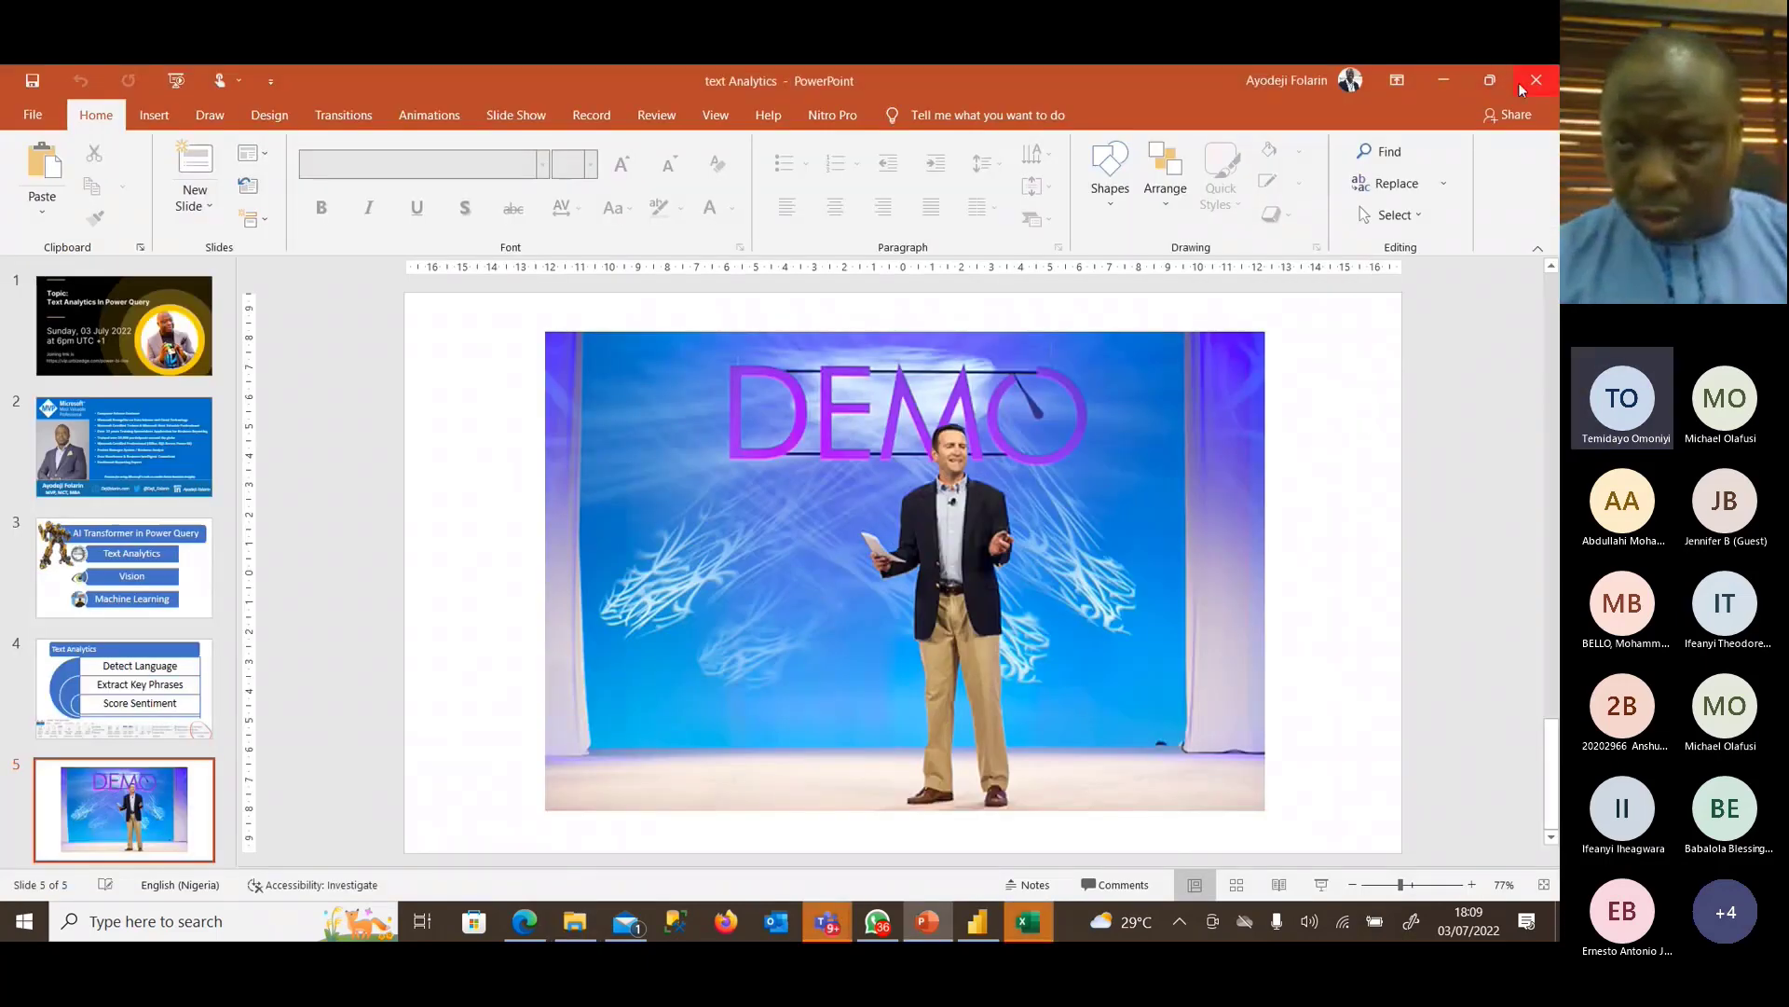
left_click(627, 921)
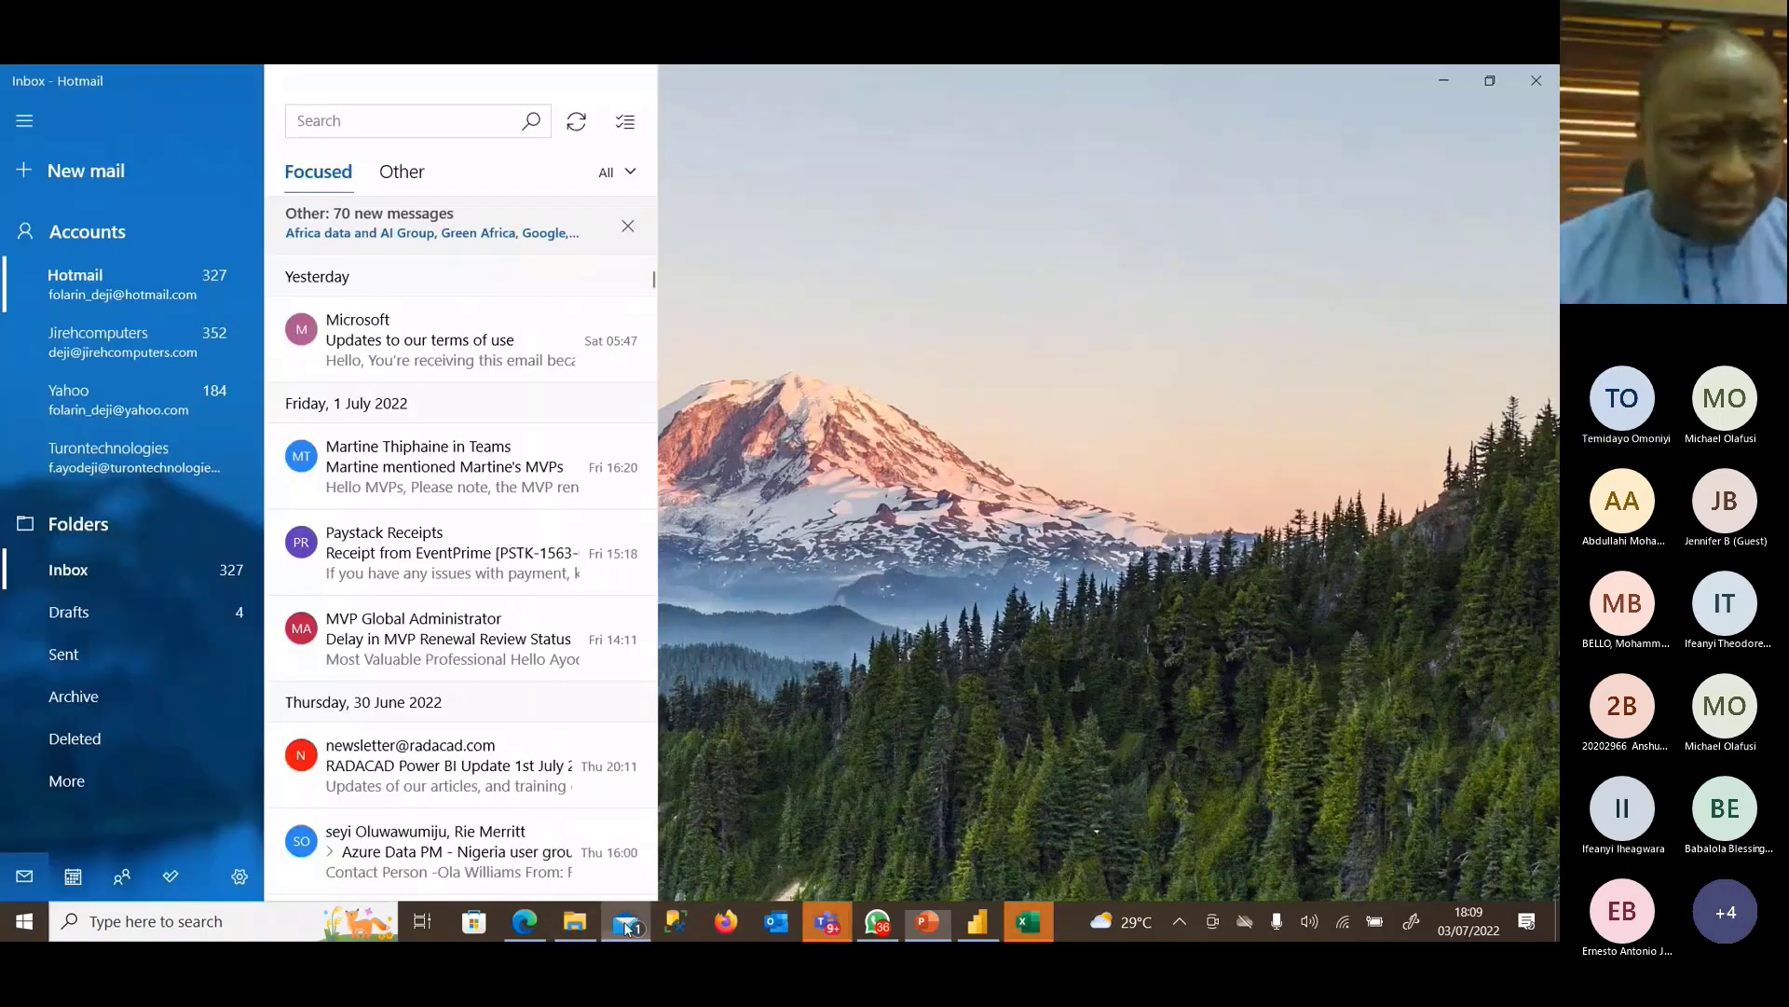
left_click(104, 336)
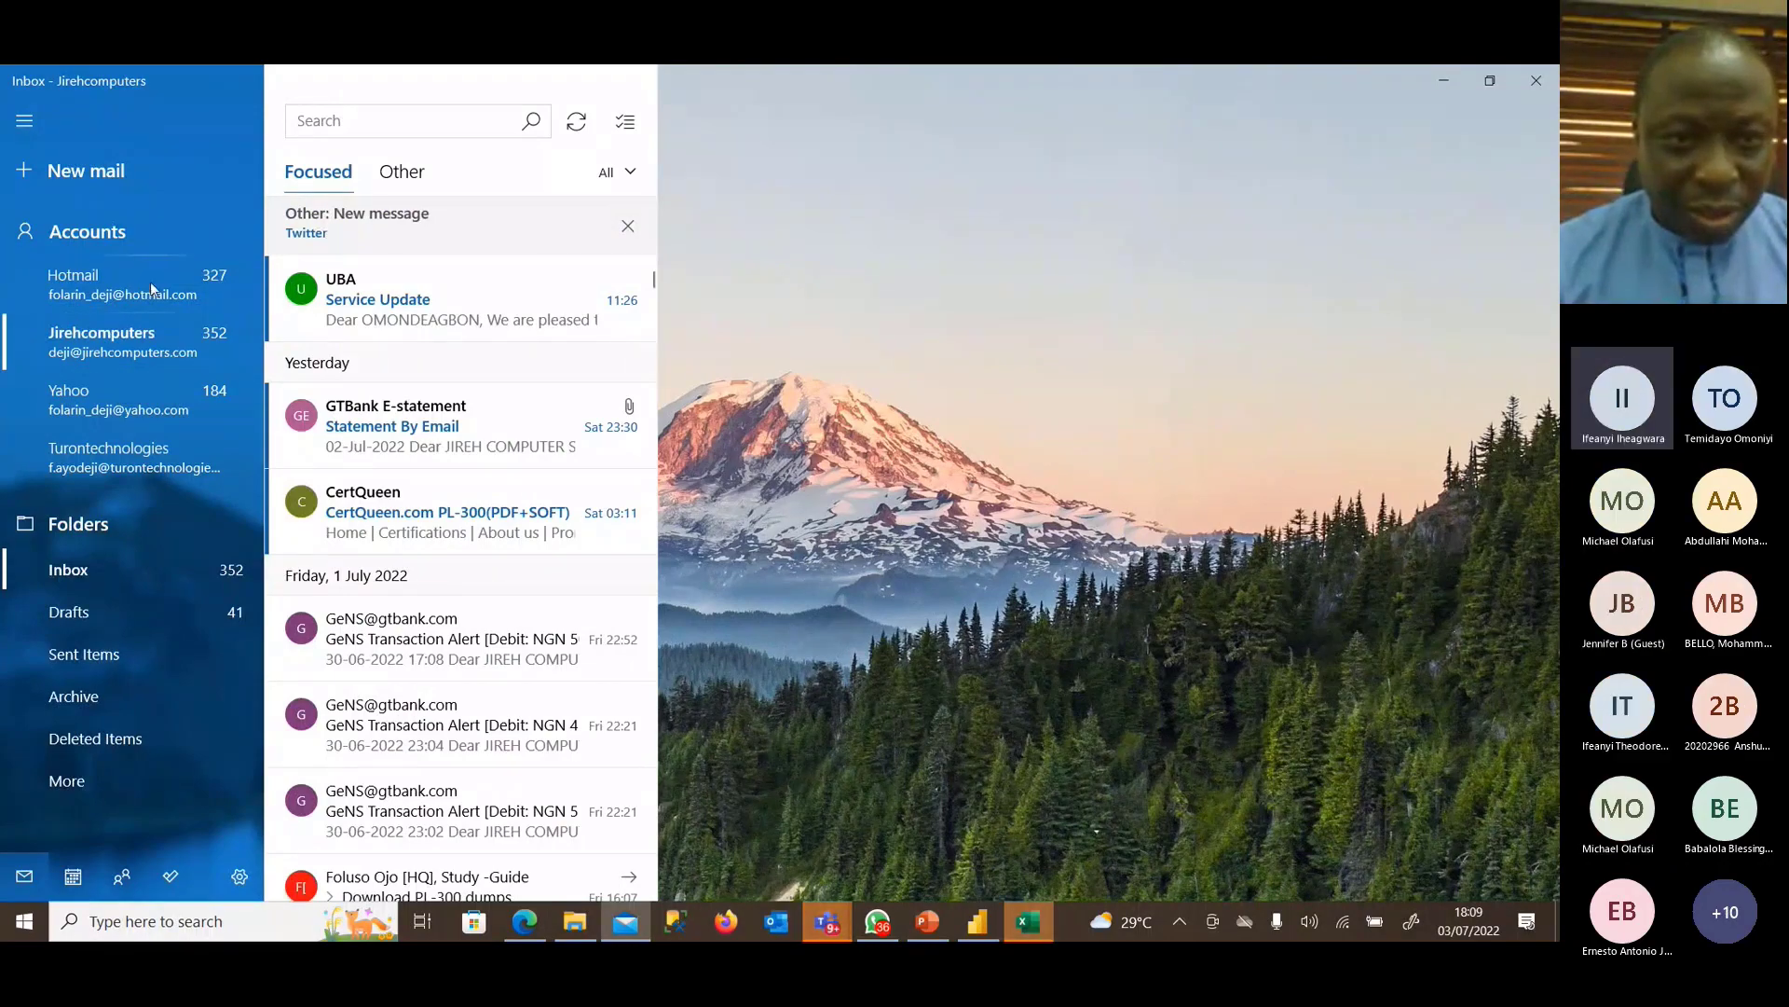
left_click(1440, 79)
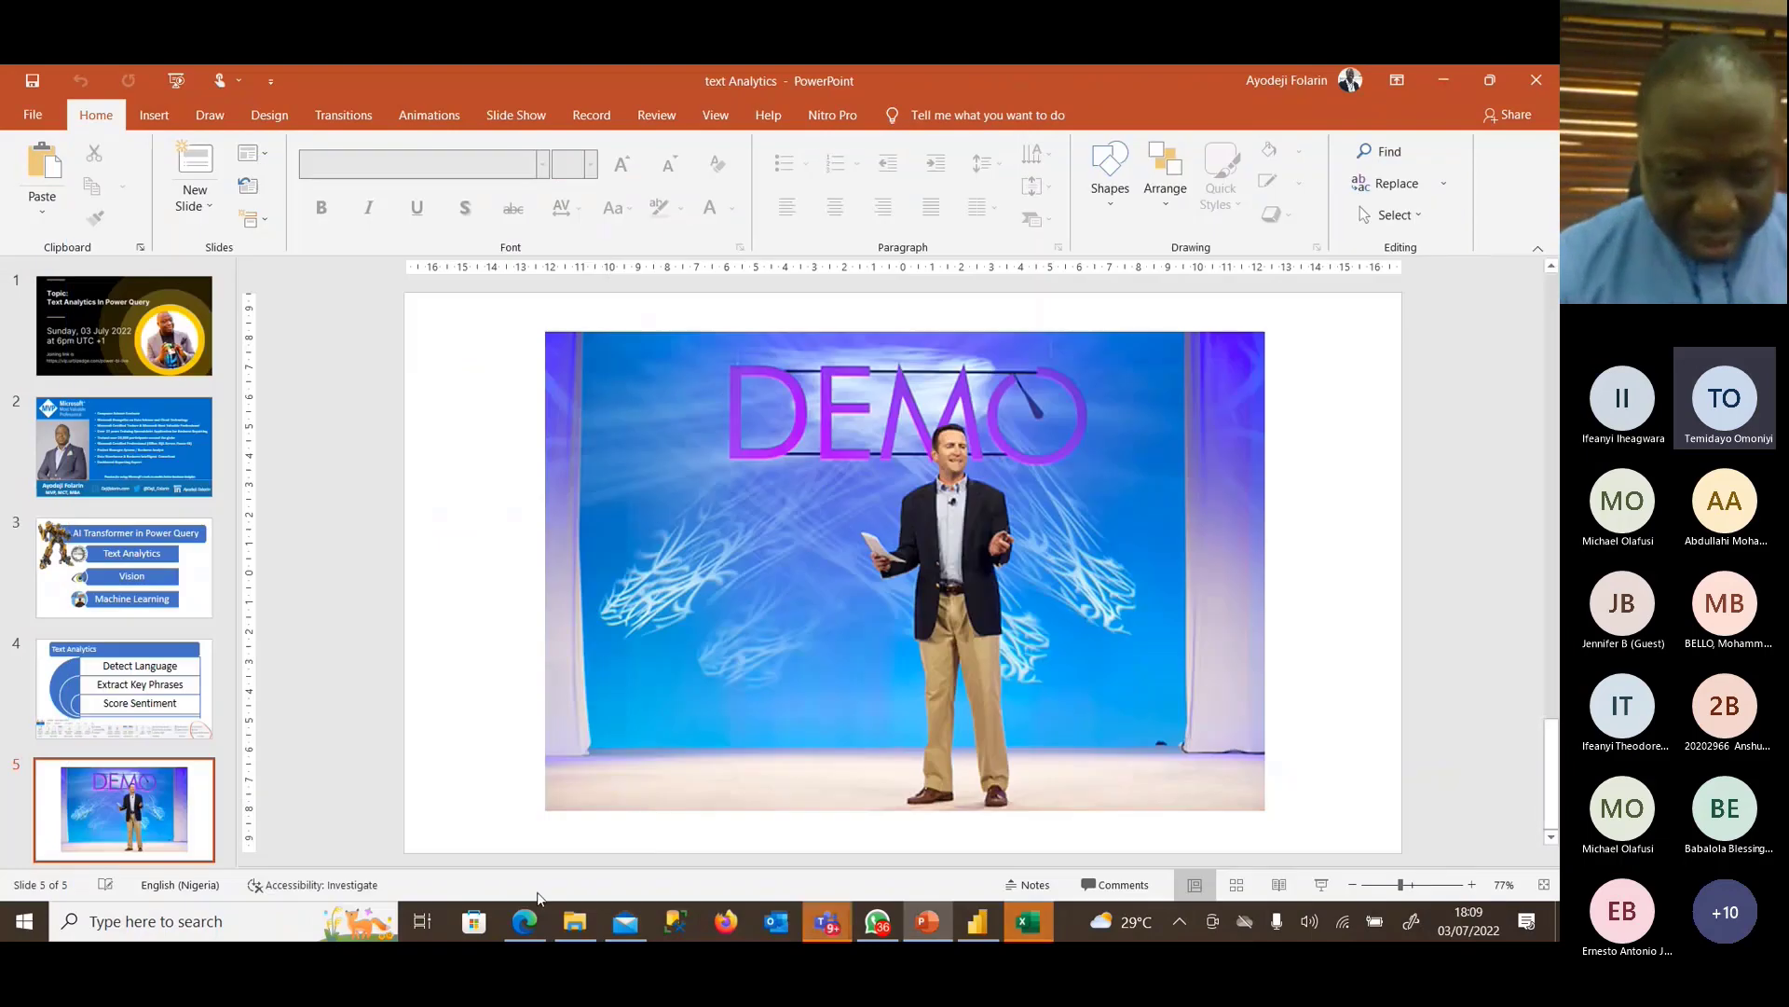
Switch to Edge and open the LinkedIn messaging conversation that contains the Power BI session joining link.
left_click(525, 922)
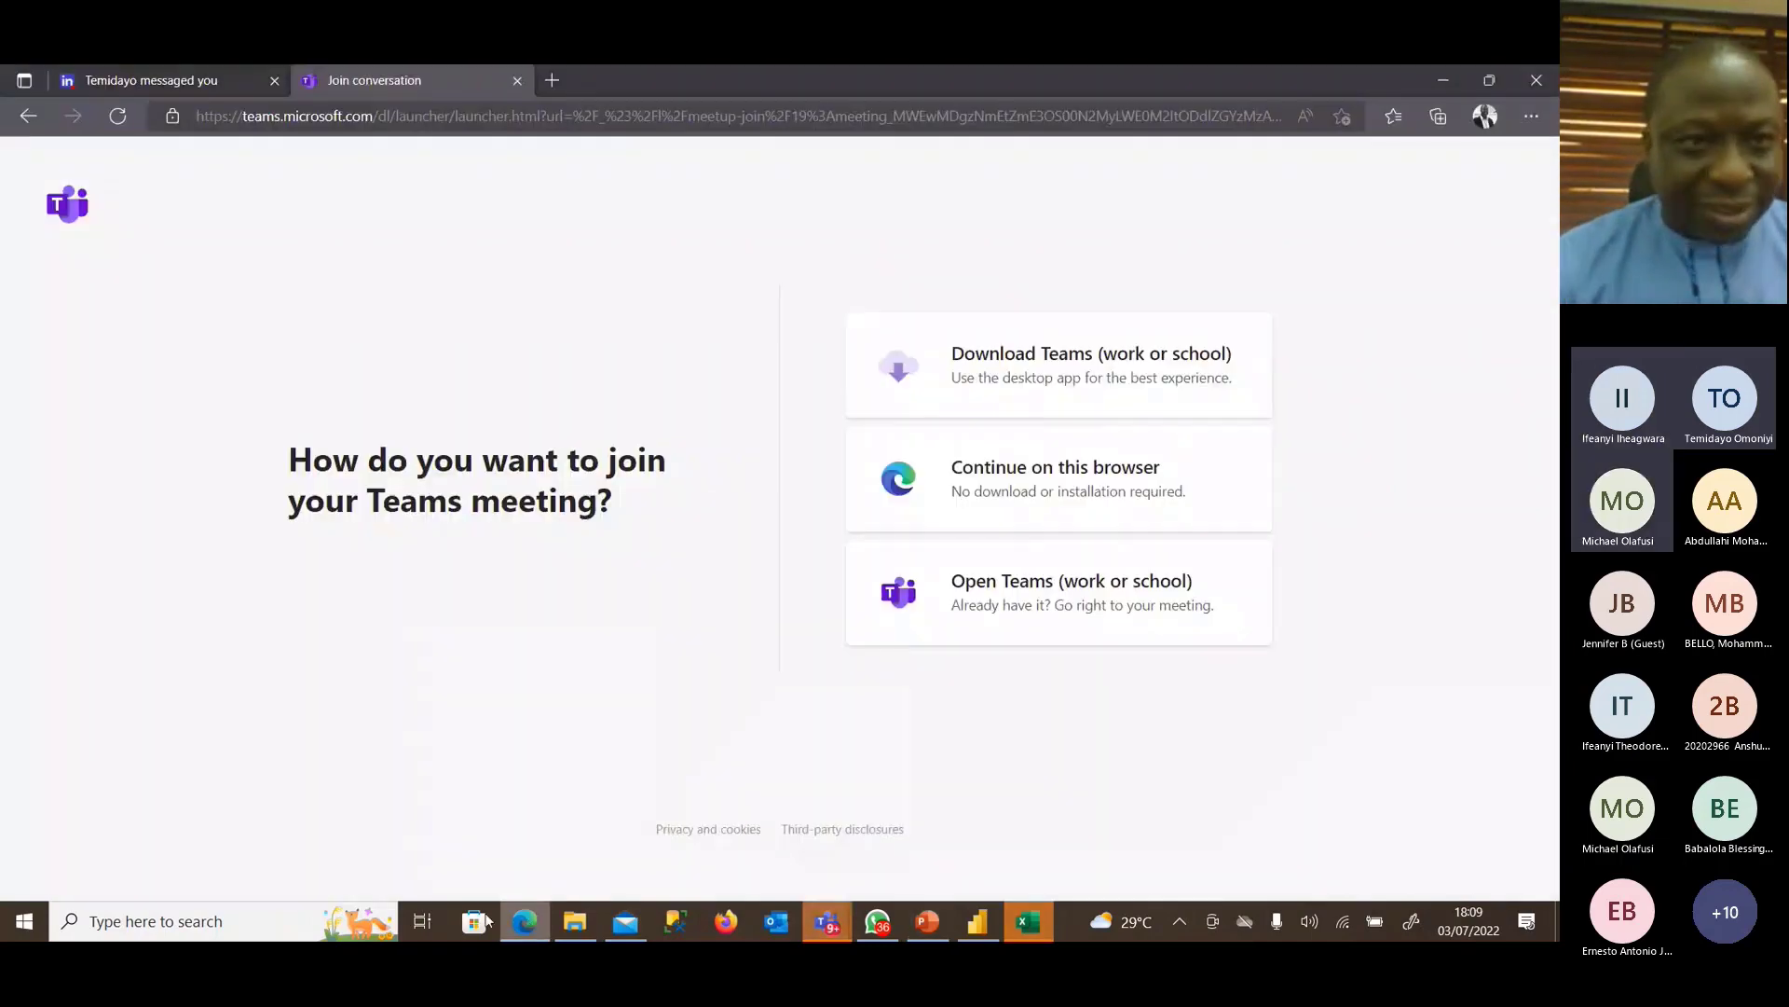
left_click(145, 81)
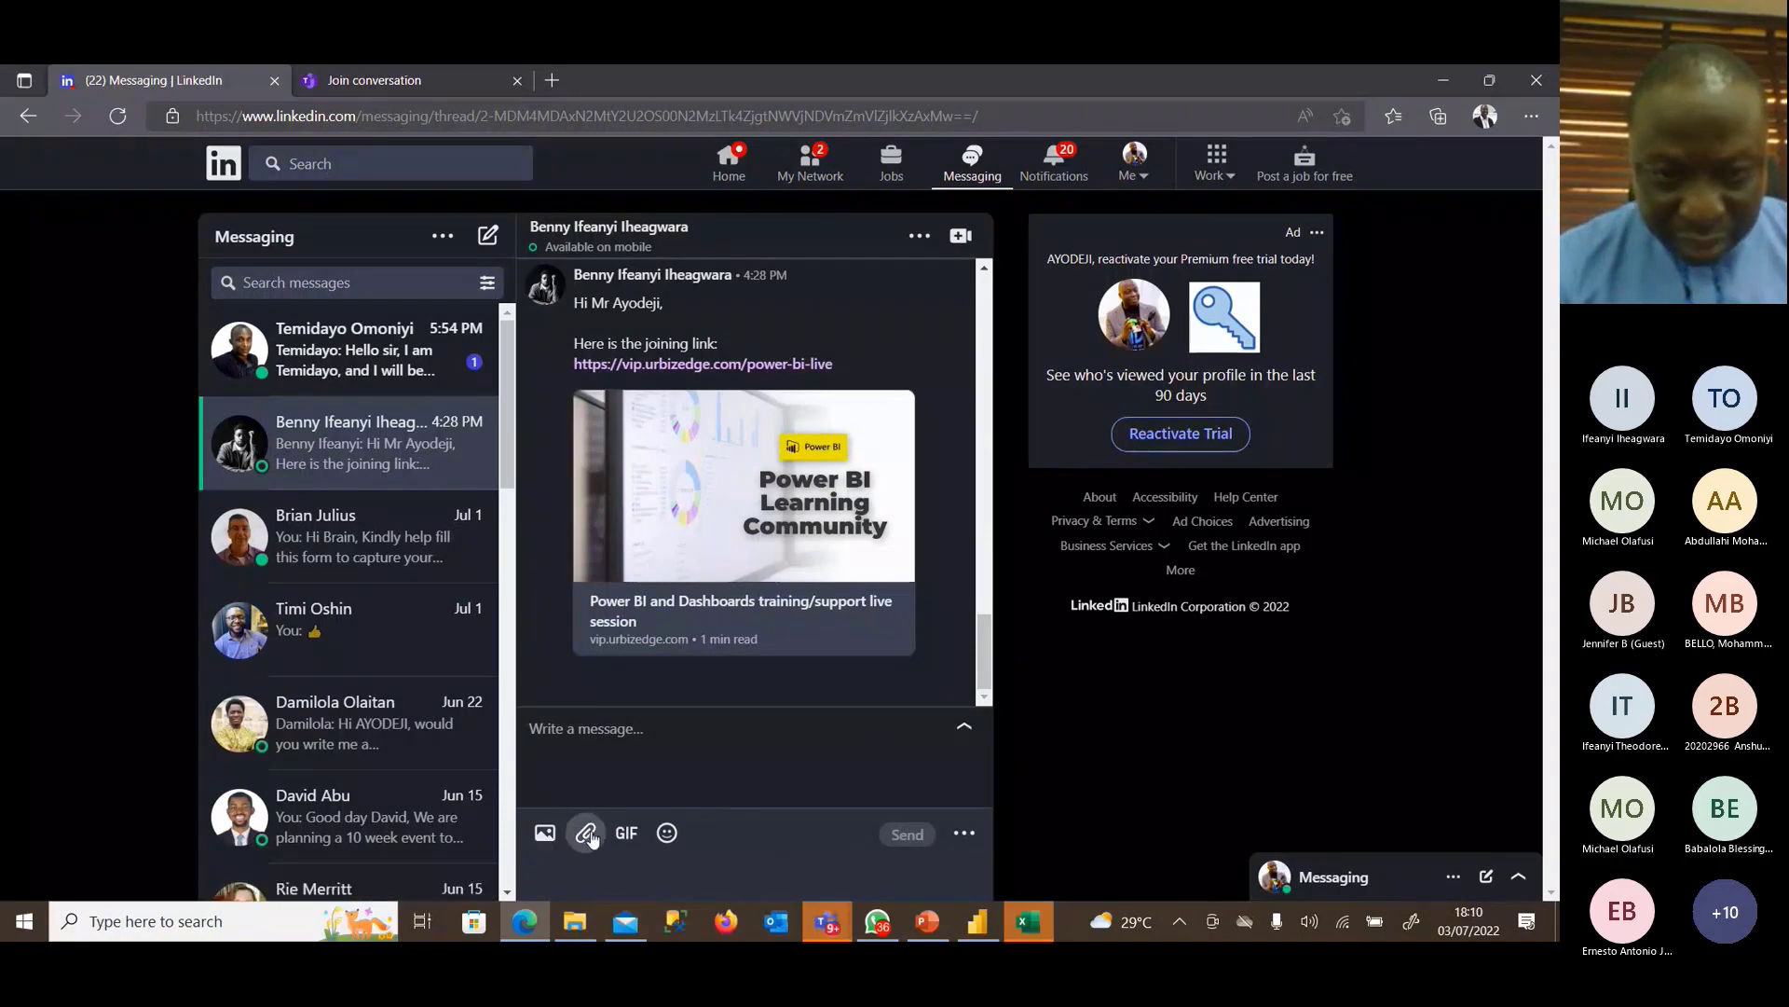
left_click(589, 832)
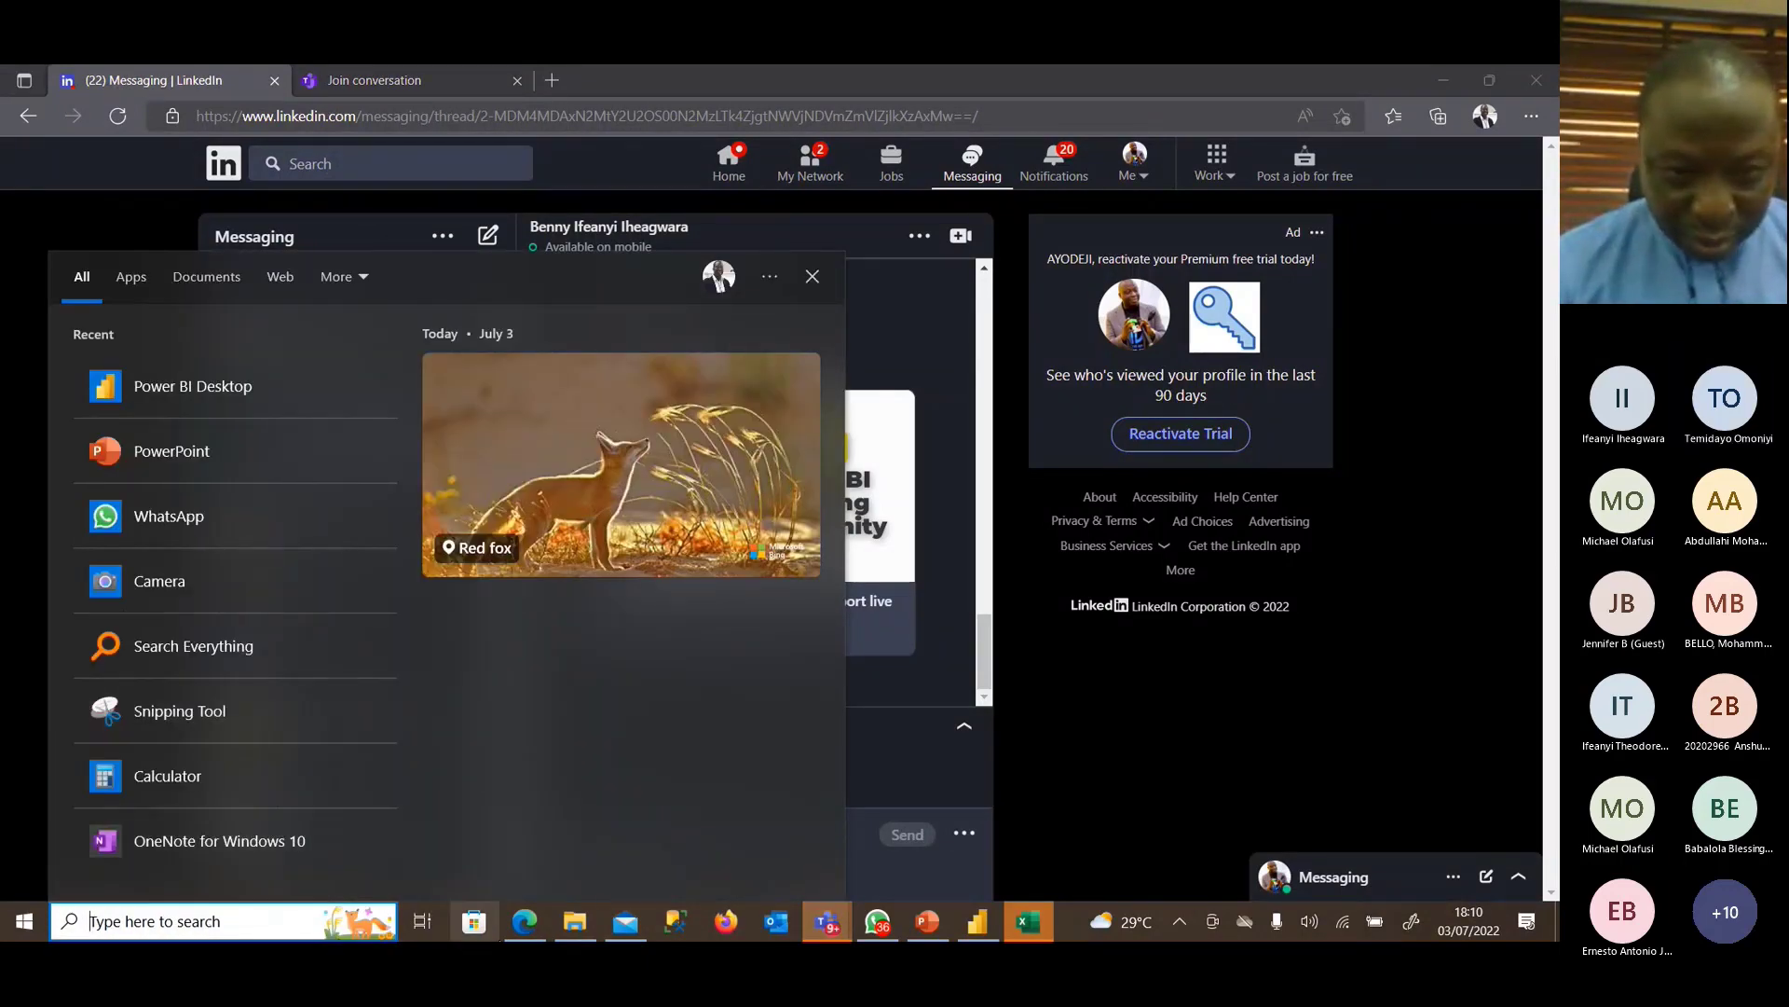
left_click(576, 927)
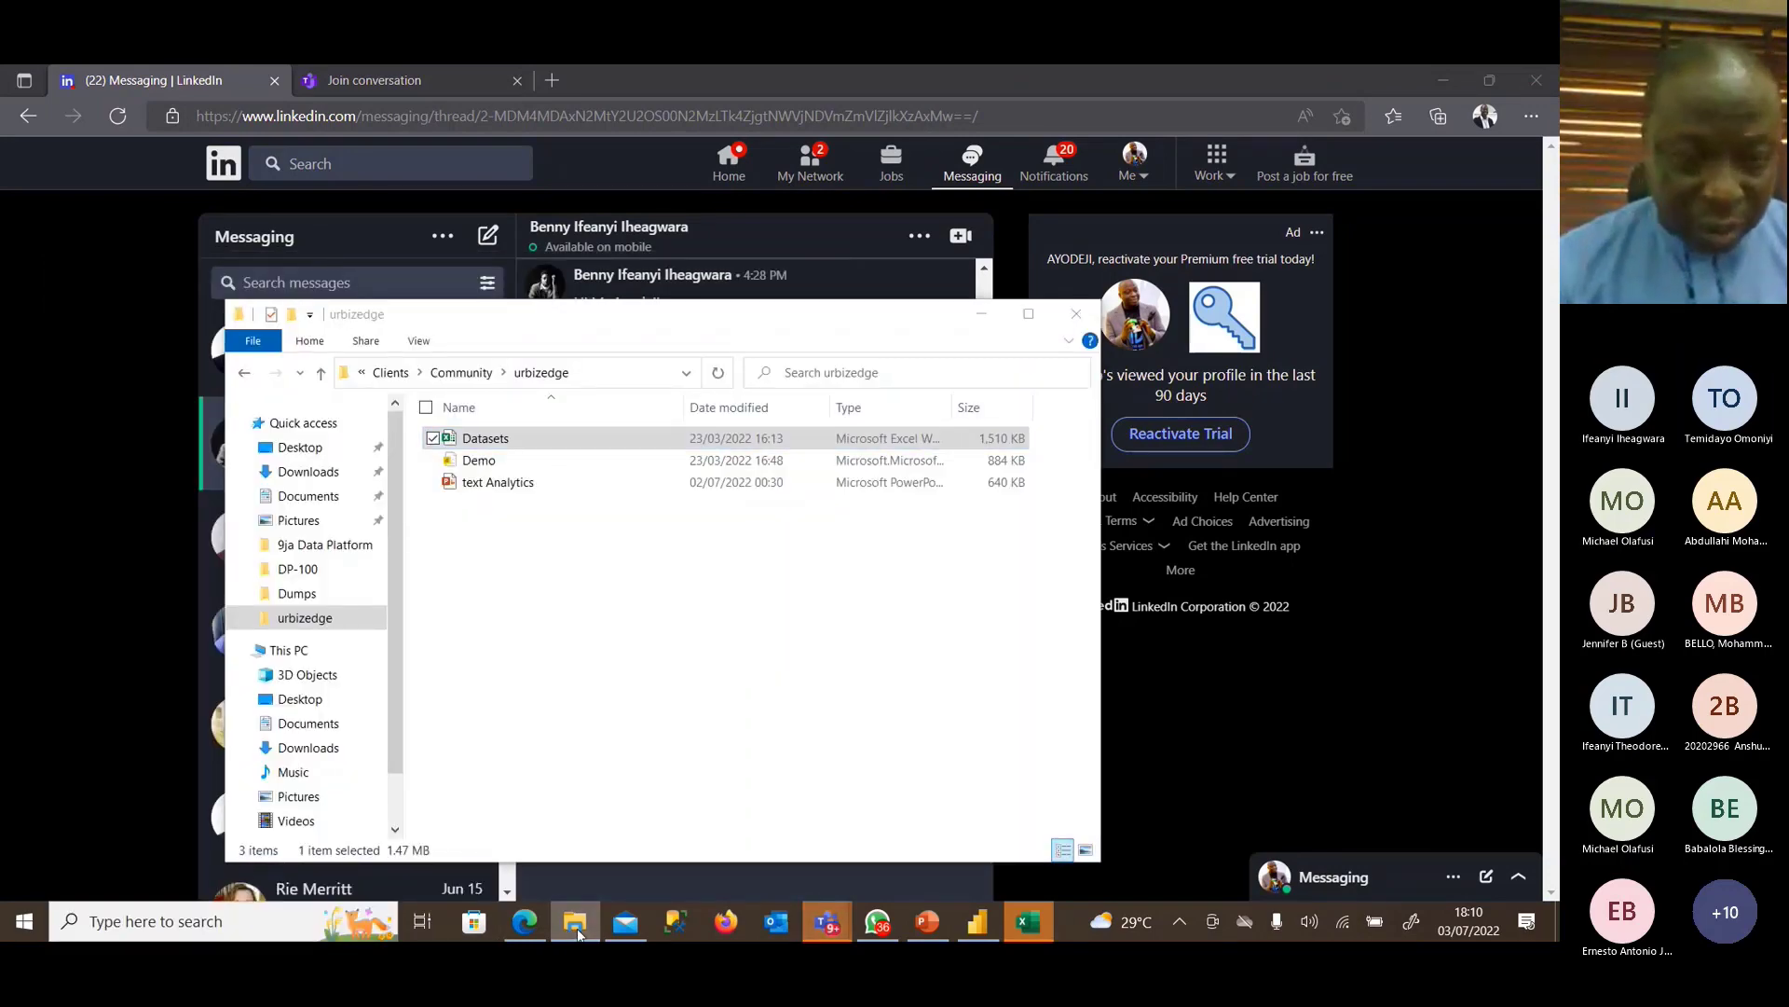
left_click(578, 928)
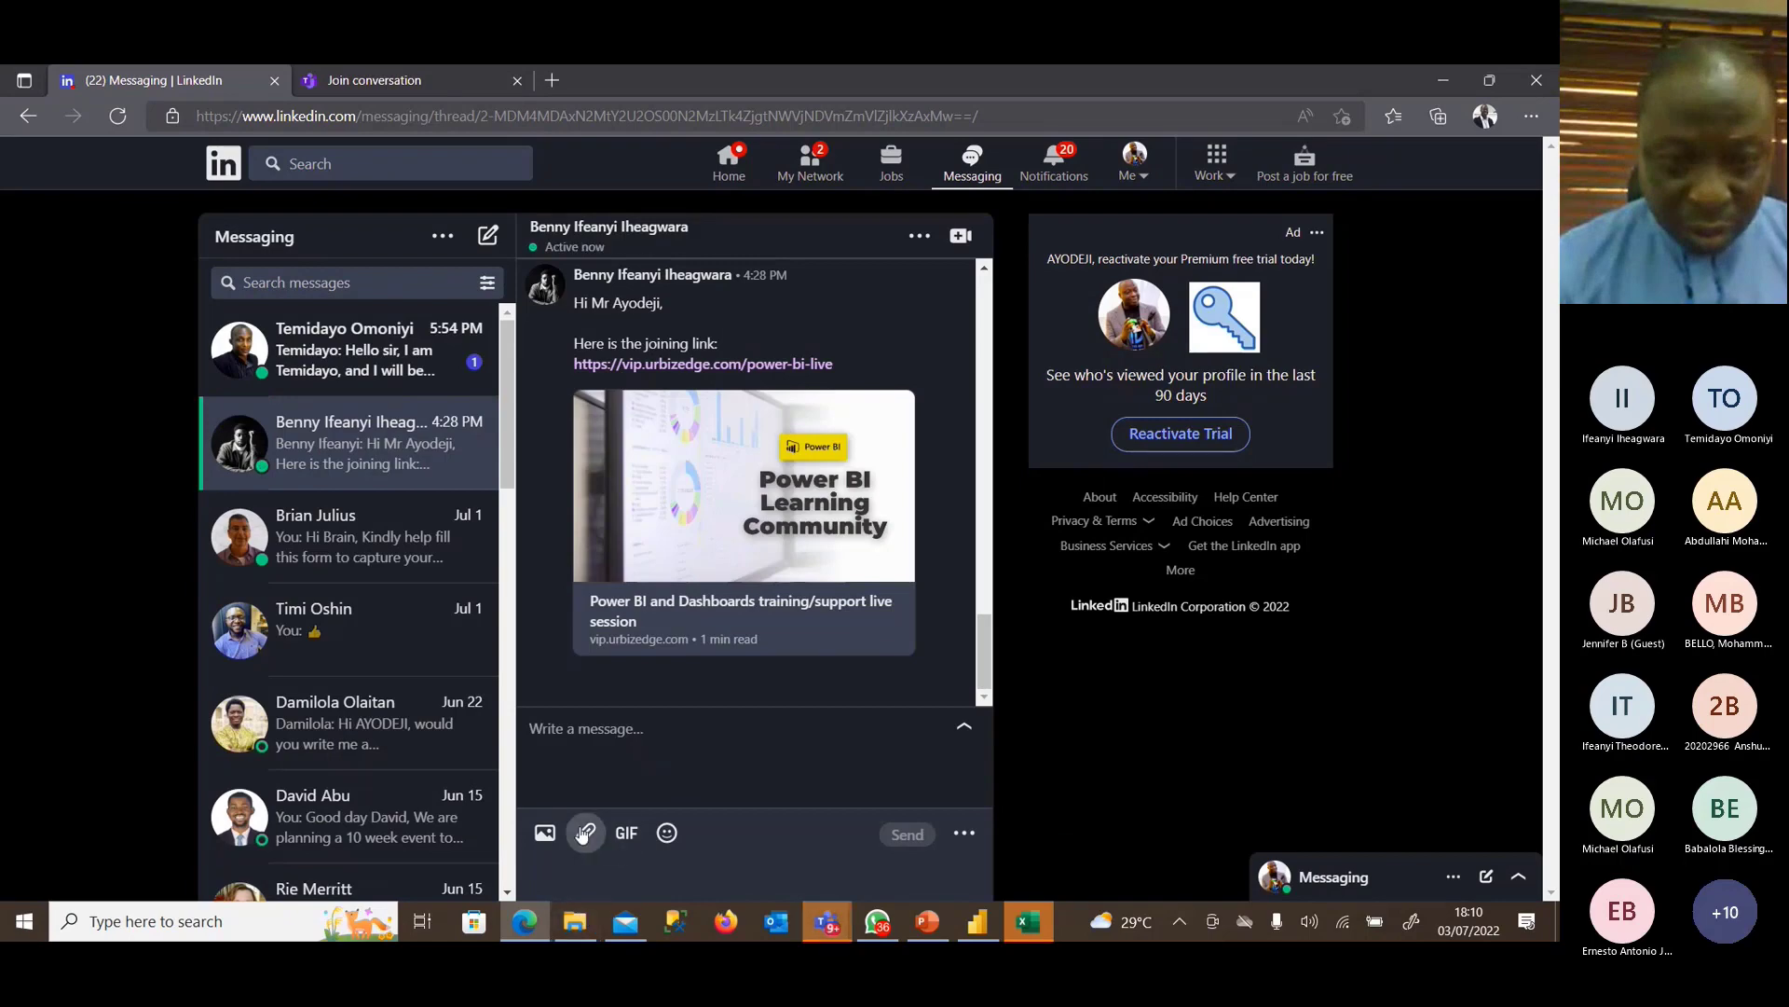
Attach the Datasets workbook from the C: drive's Clients > Community > urbizedge folder to the LinkedIn message.
left_click(593, 837)
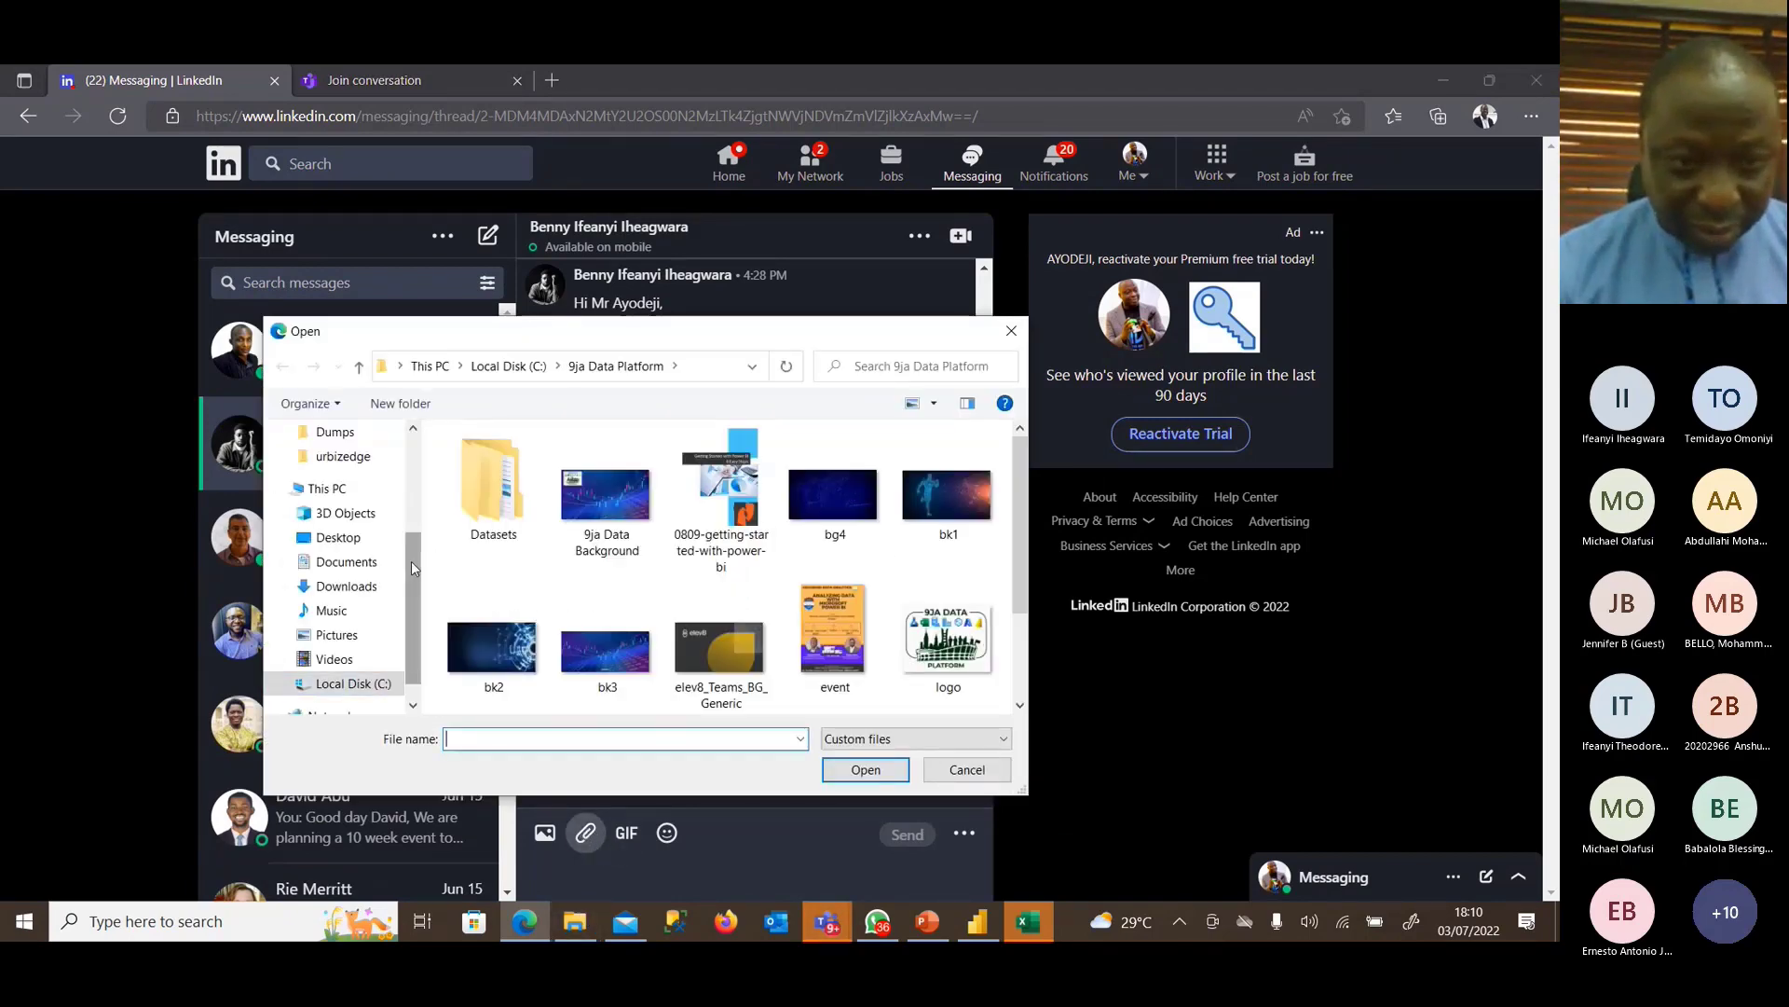
left_click(353, 683)
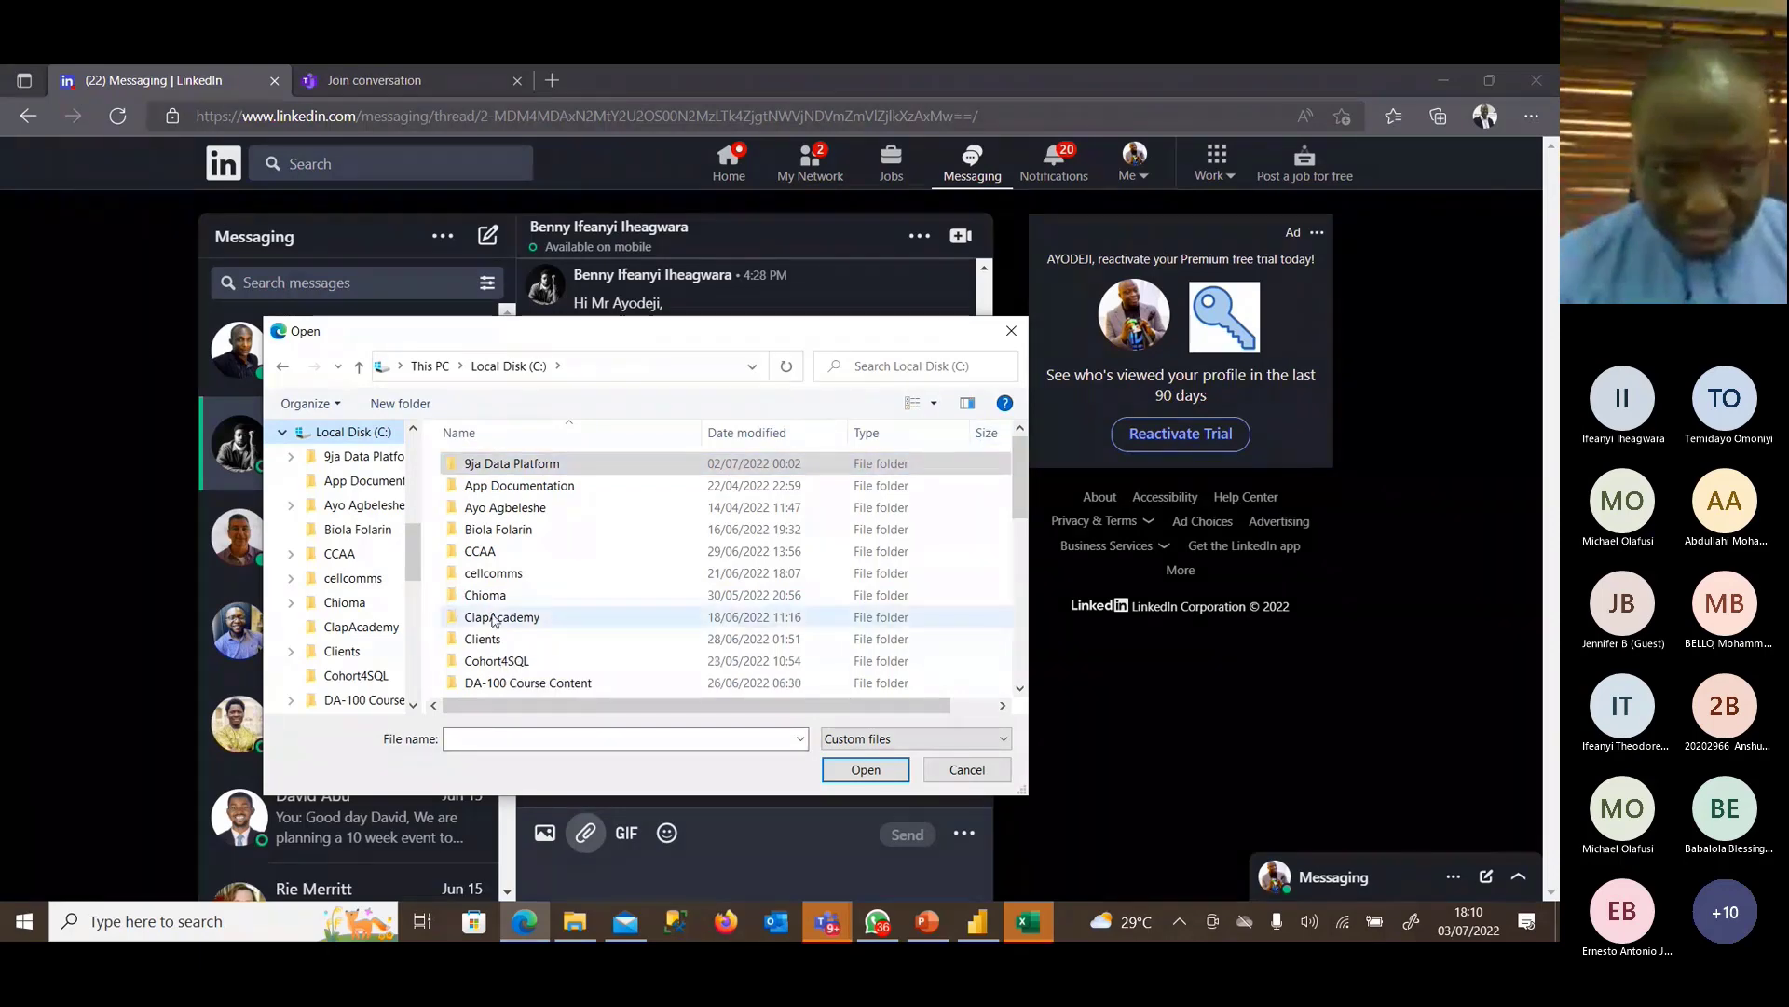
double_click(484, 640)
double_click(521, 510)
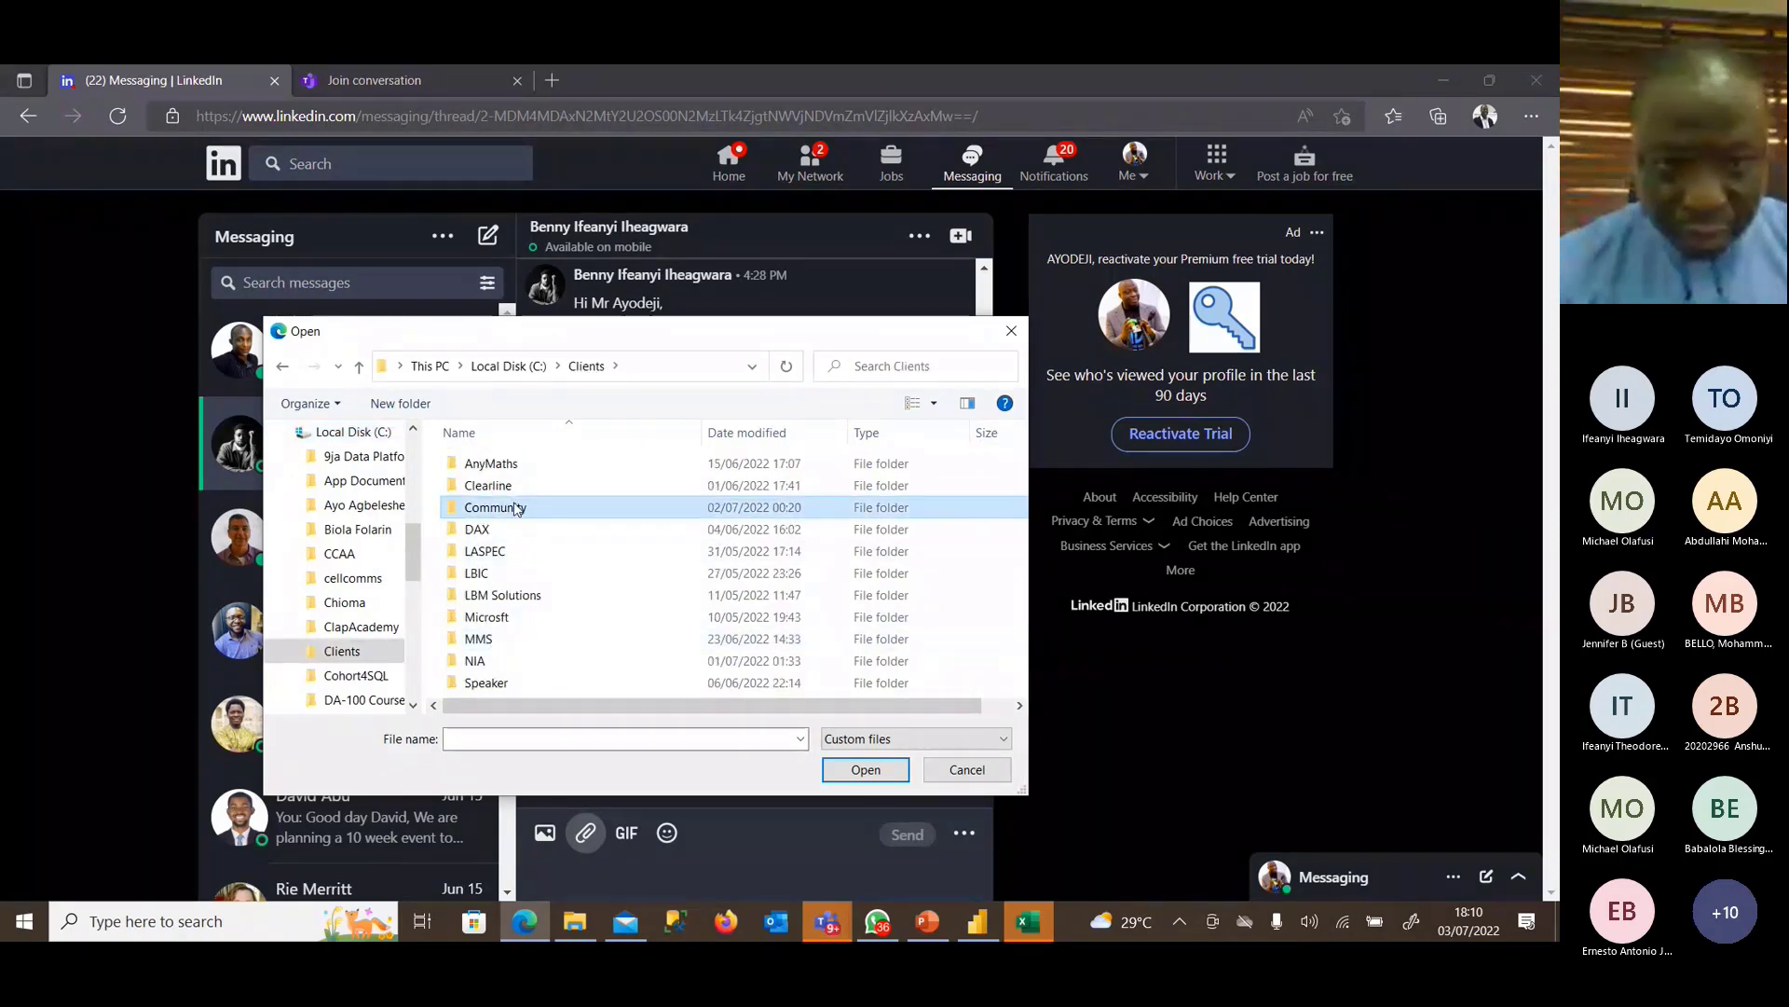
double_click(517, 466)
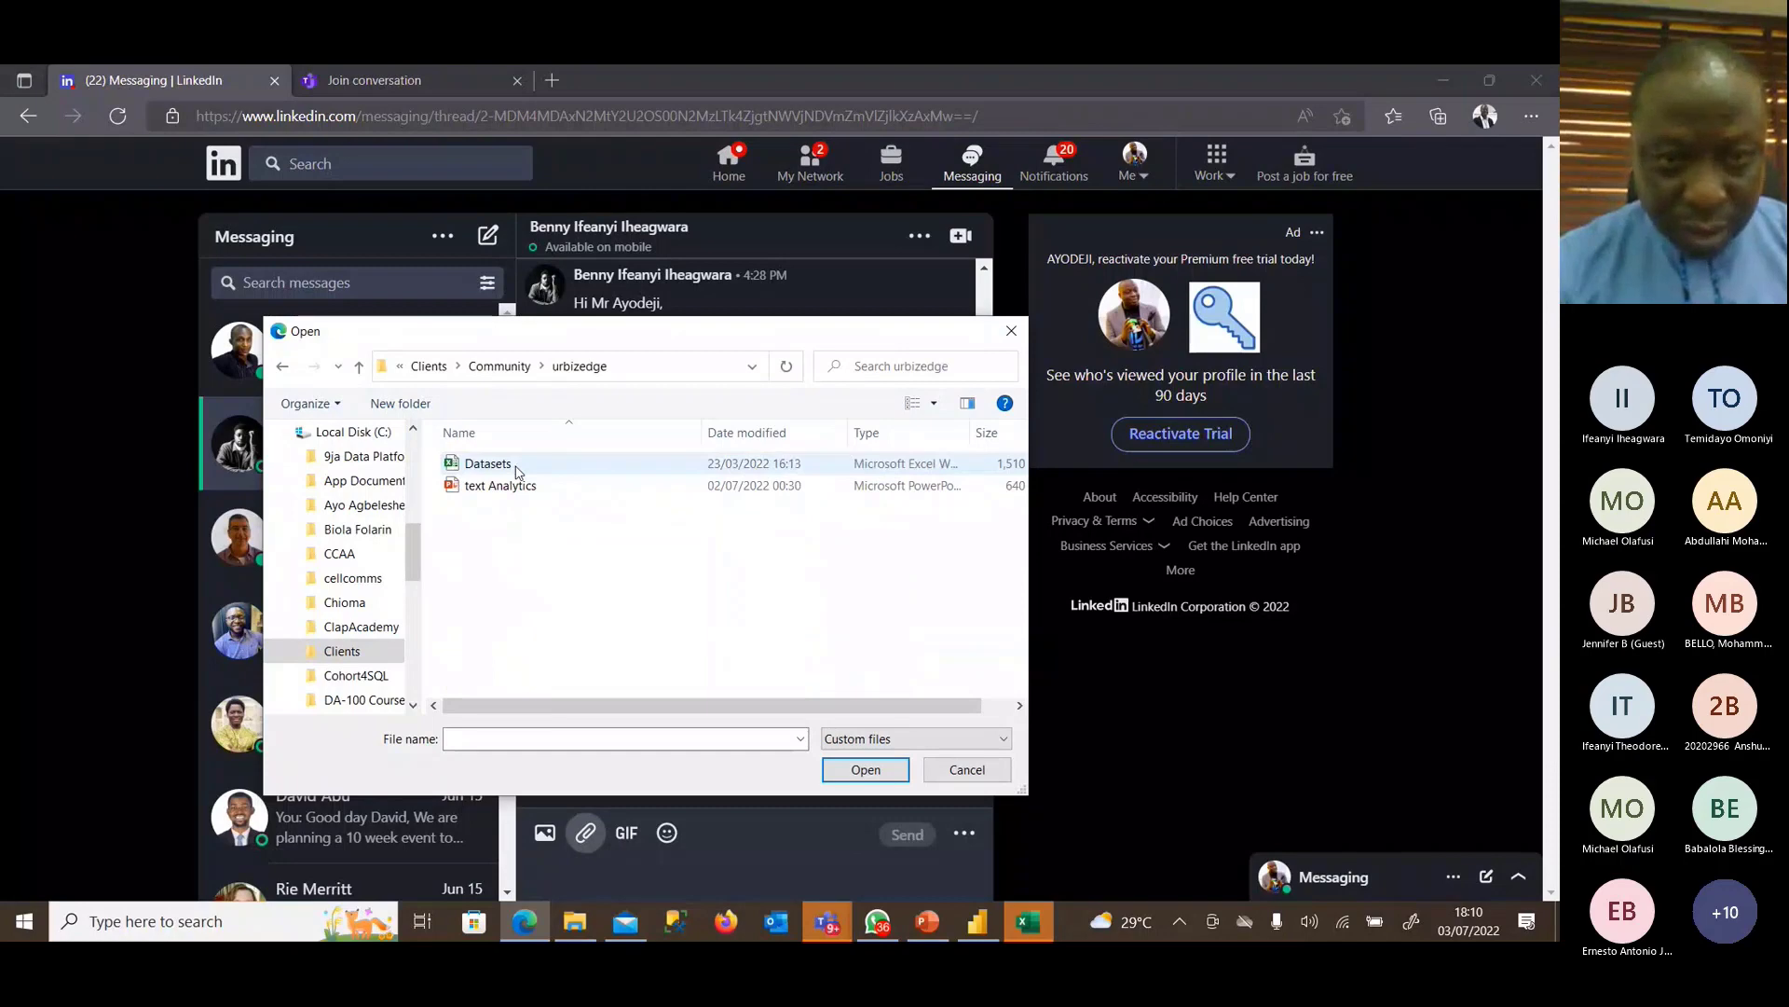
left_click(497, 471)
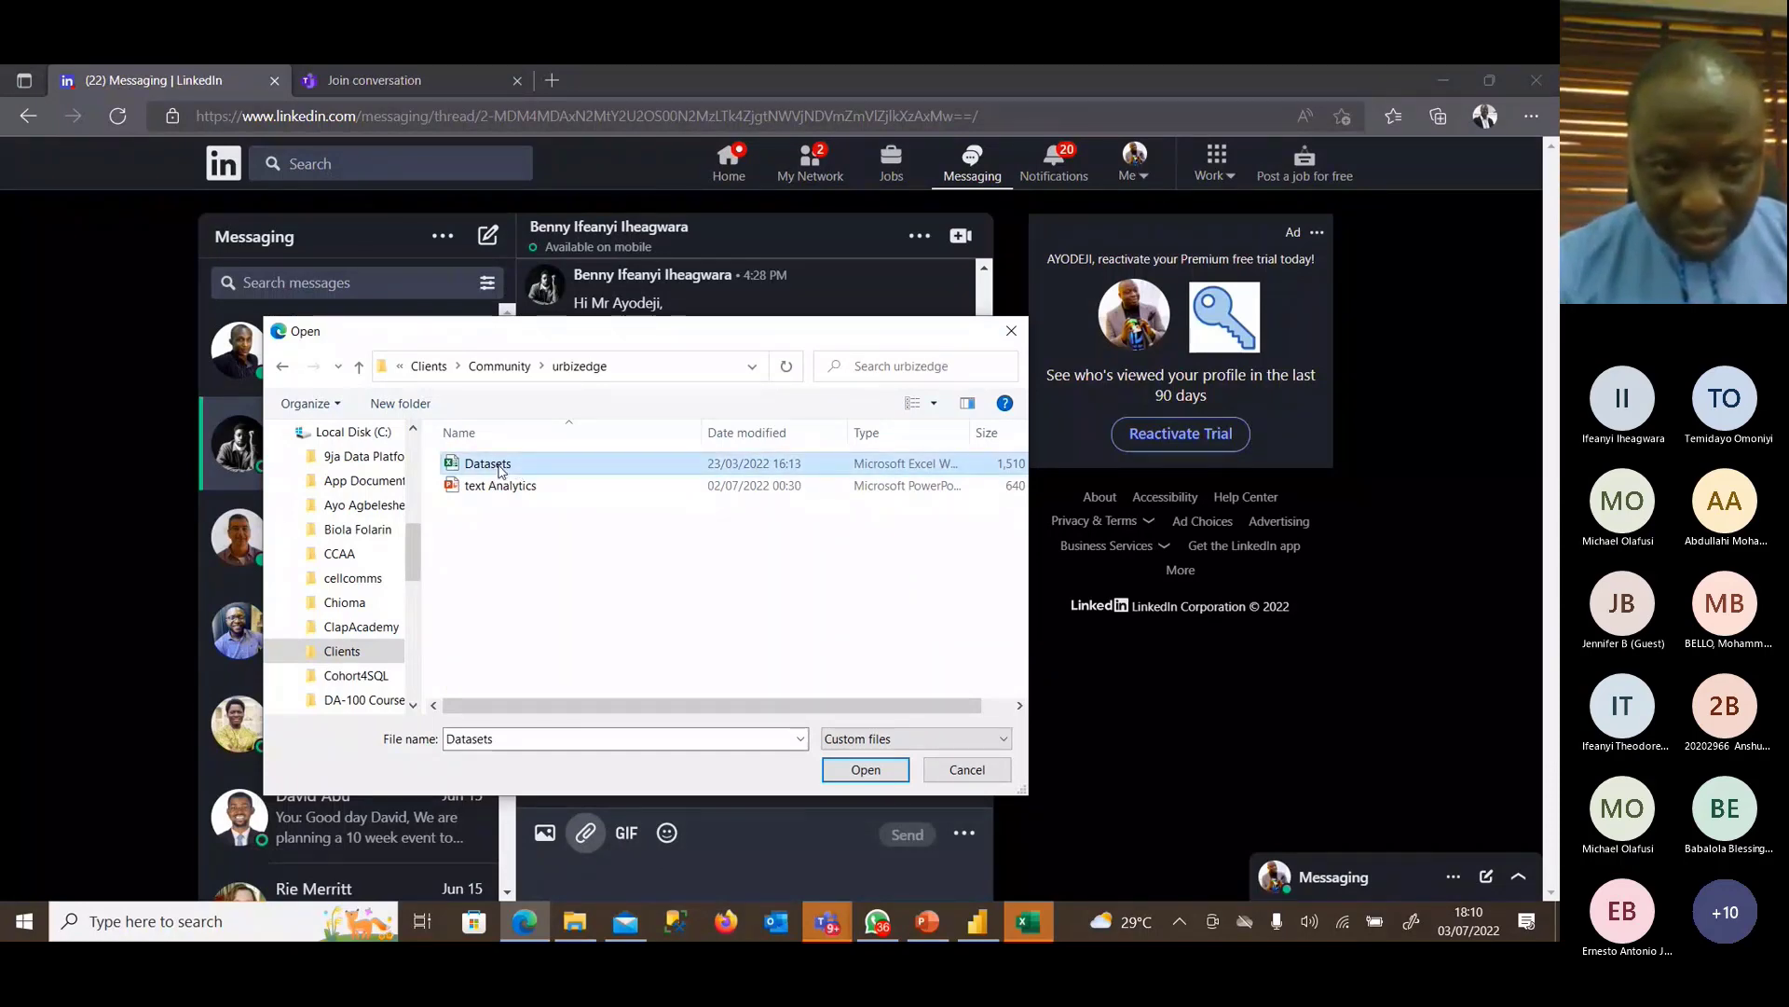
double_click(501, 471)
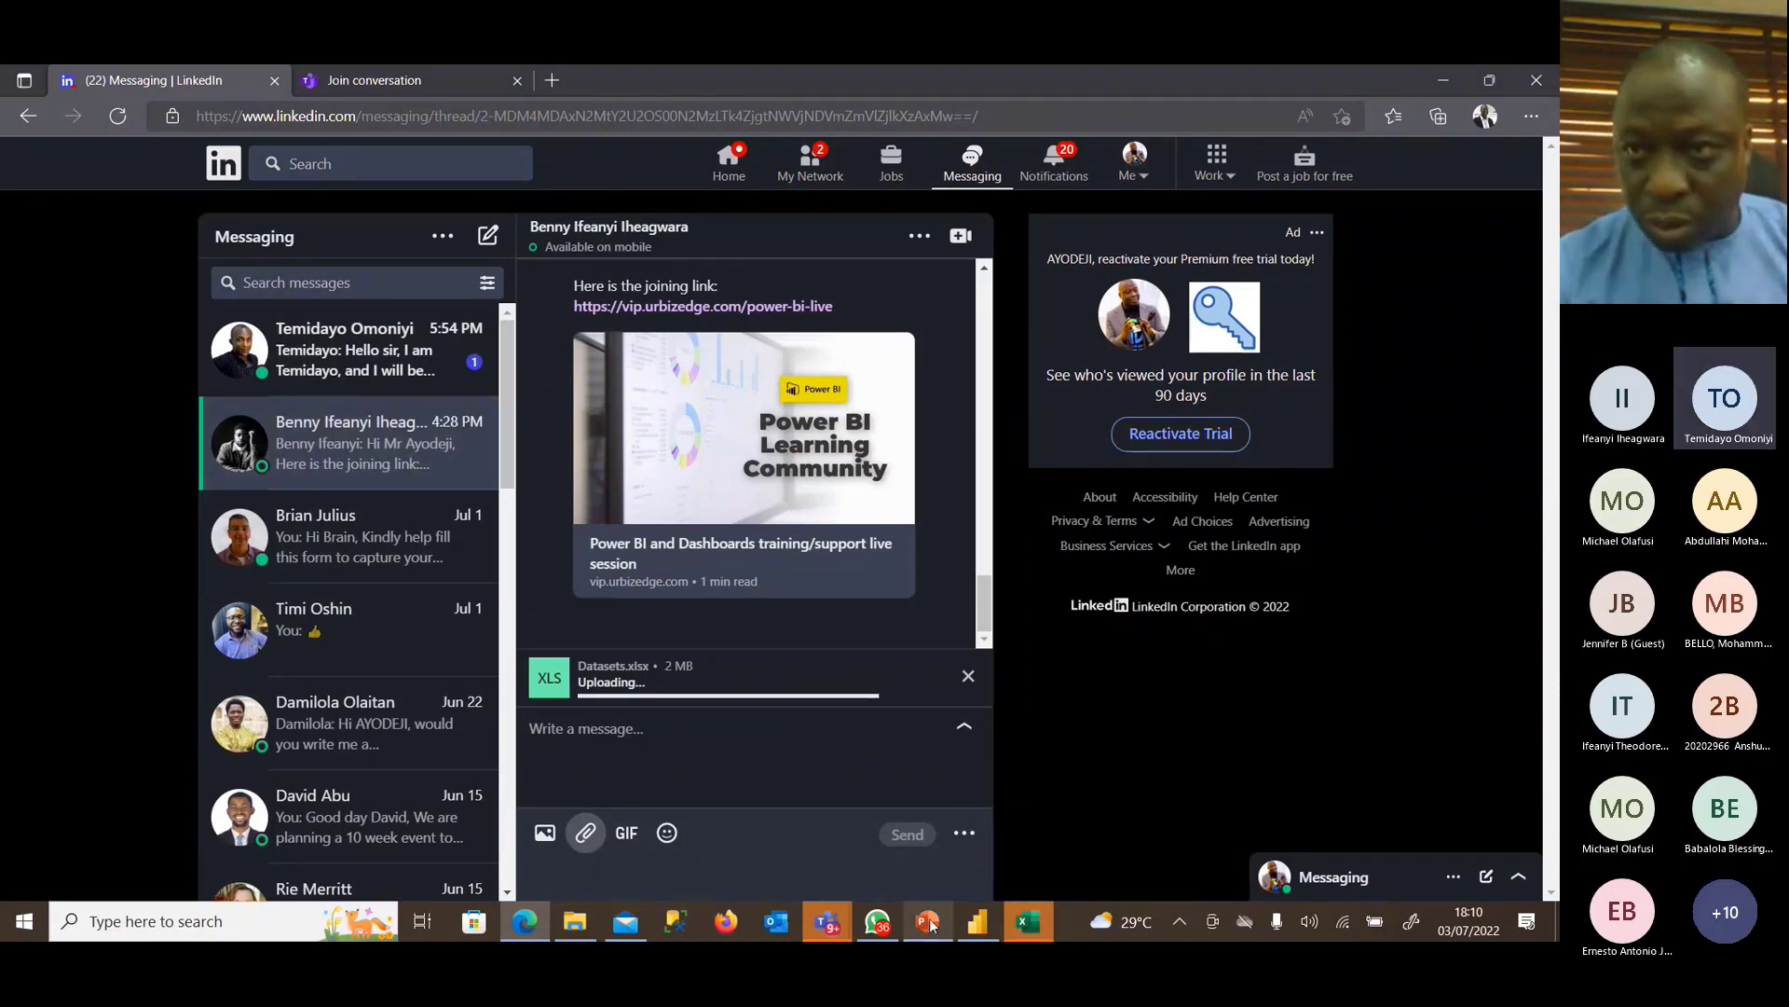
Close the text Analytics presentation in PowerPoint, reopen it from the urbizedge folder for a check, and close it again.
left_click(928, 921)
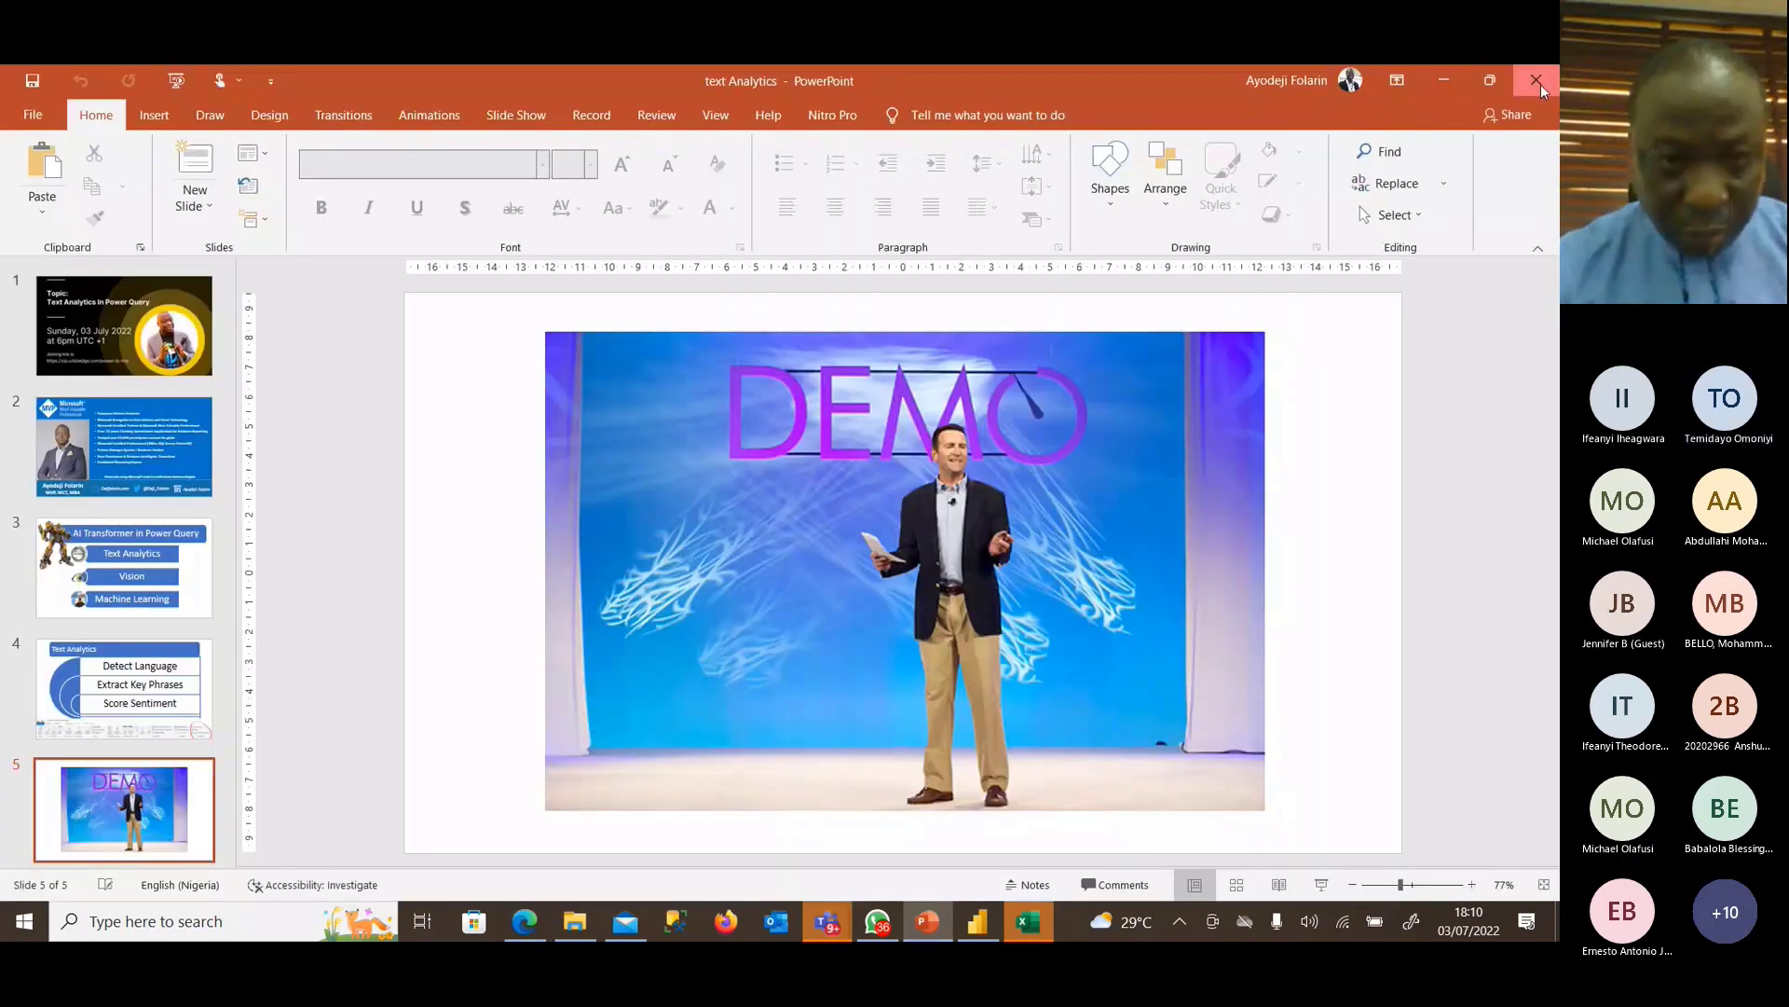
left_click(1540, 84)
left_click(579, 933)
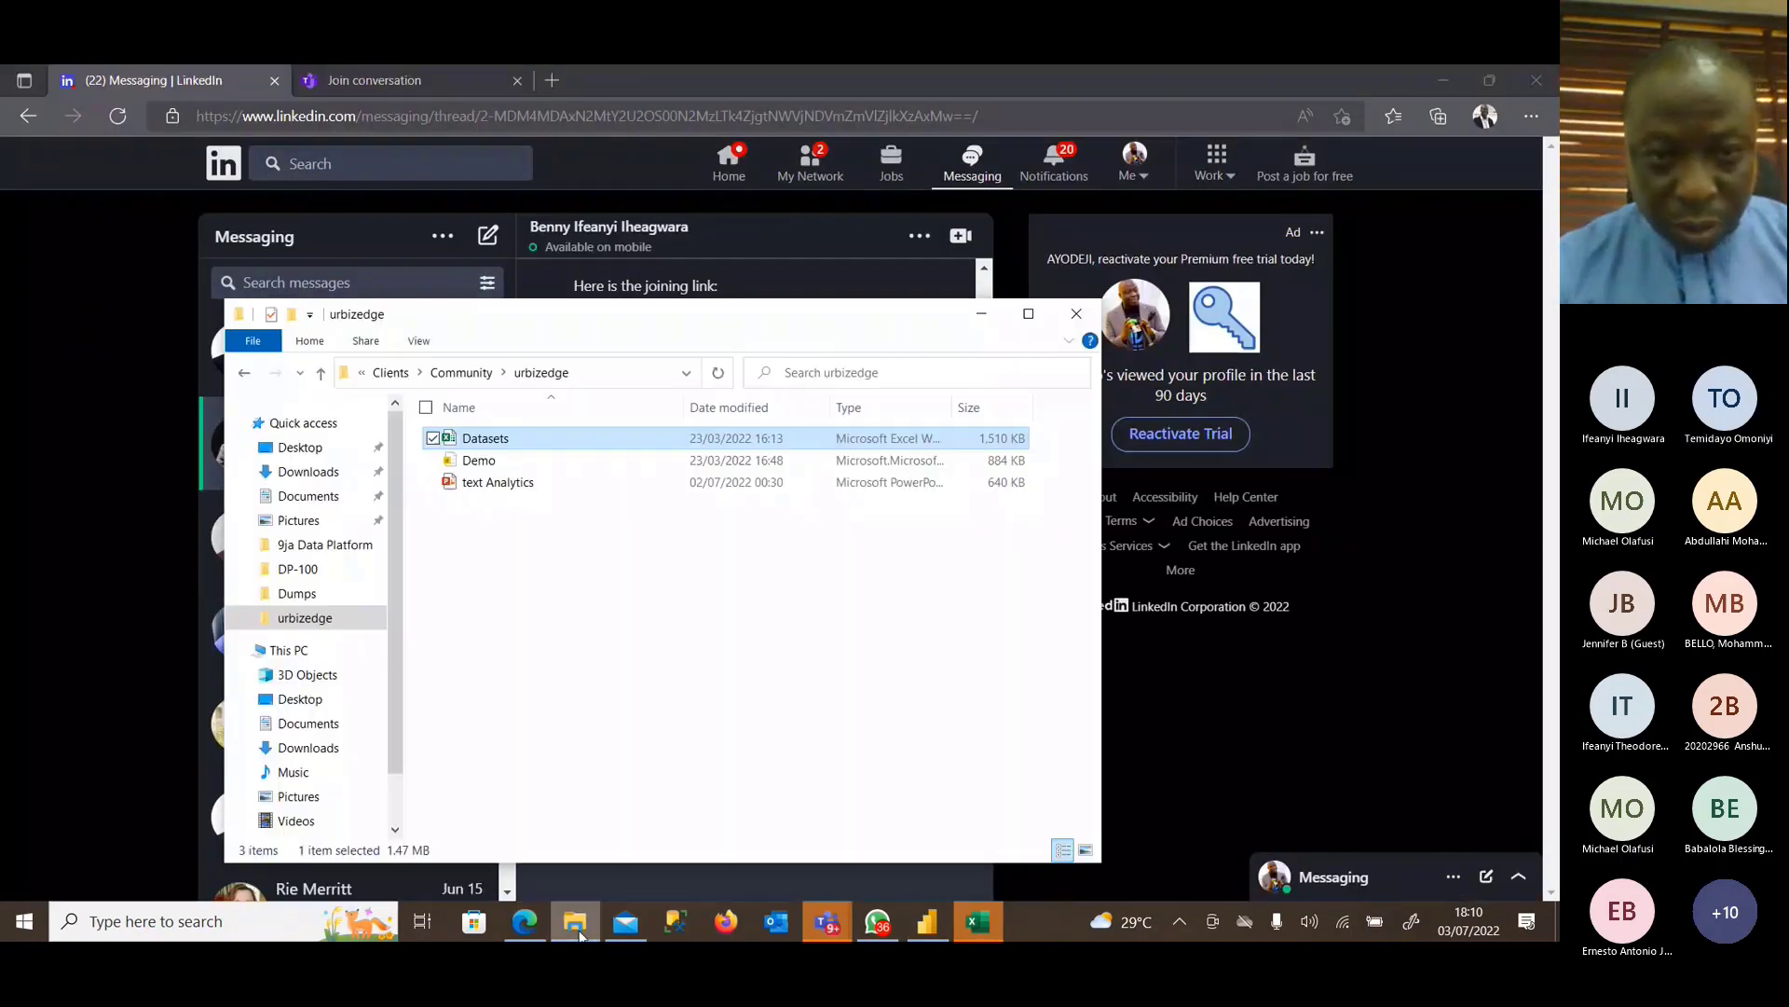
double_click(498, 482)
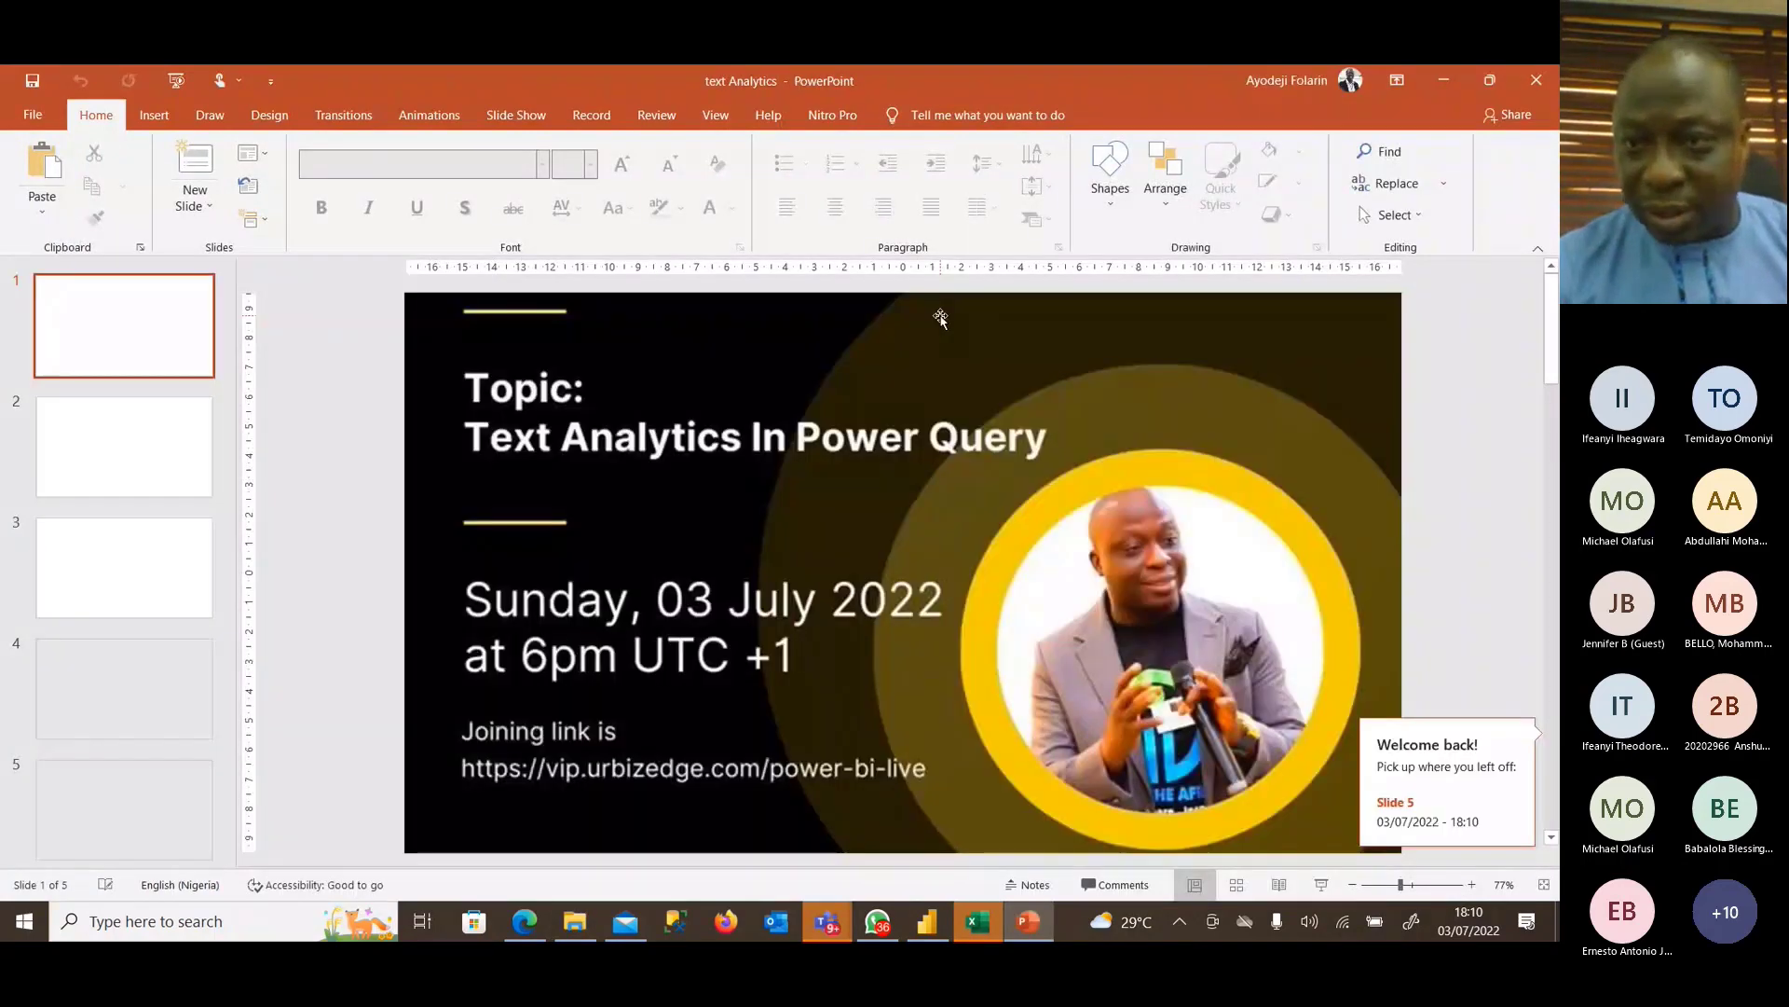
left_click(938, 312)
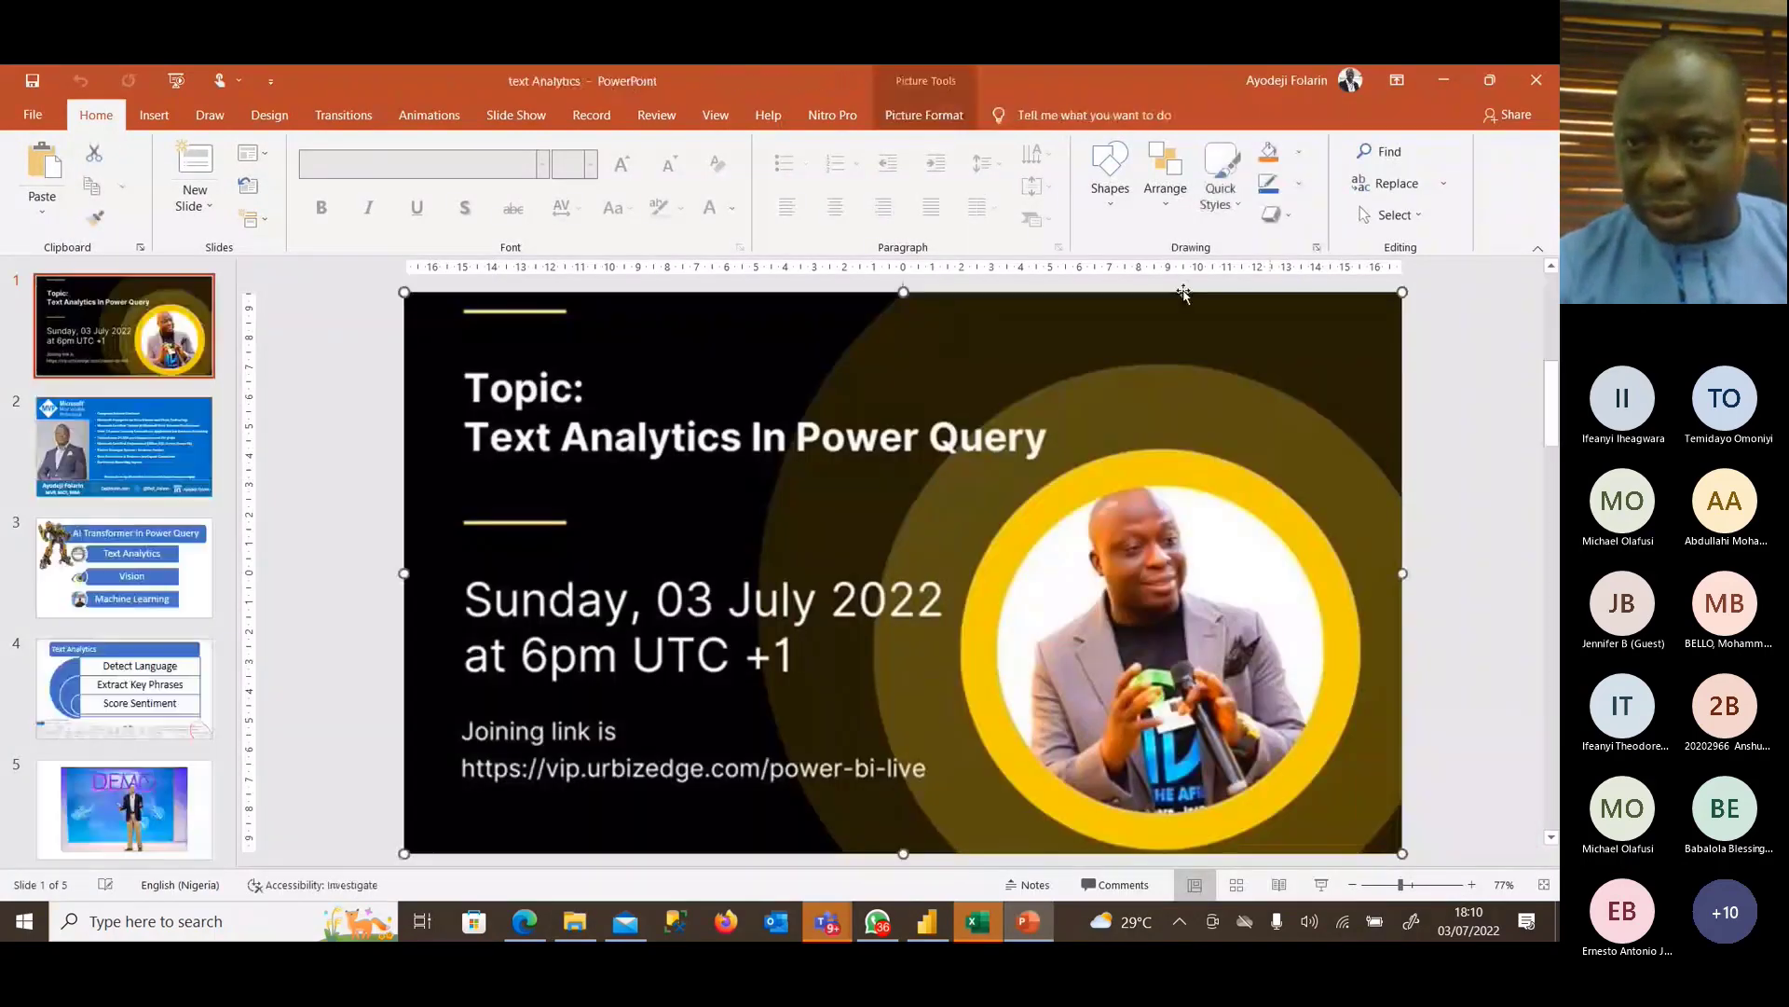
left_click(1535, 82)
left_click(68, 408)
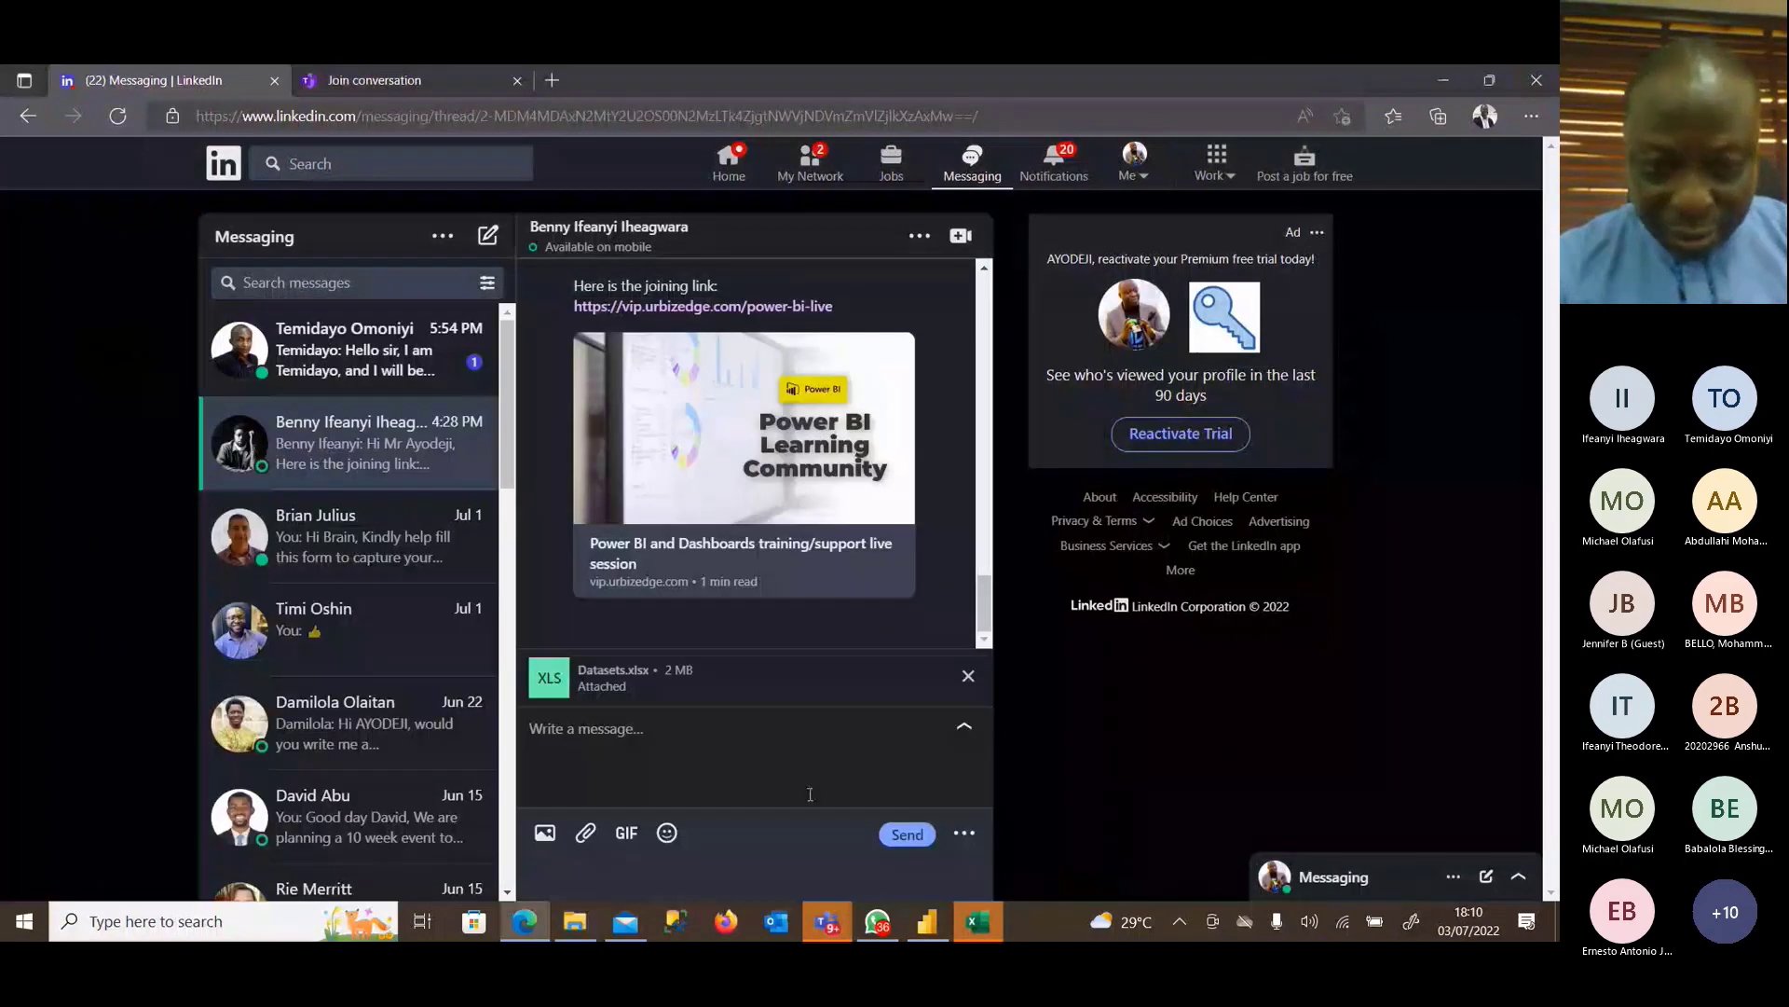
Attach the text Analytics presentation to the same LinkedIn message, alongside the Datasets workbook.
left_click(586, 833)
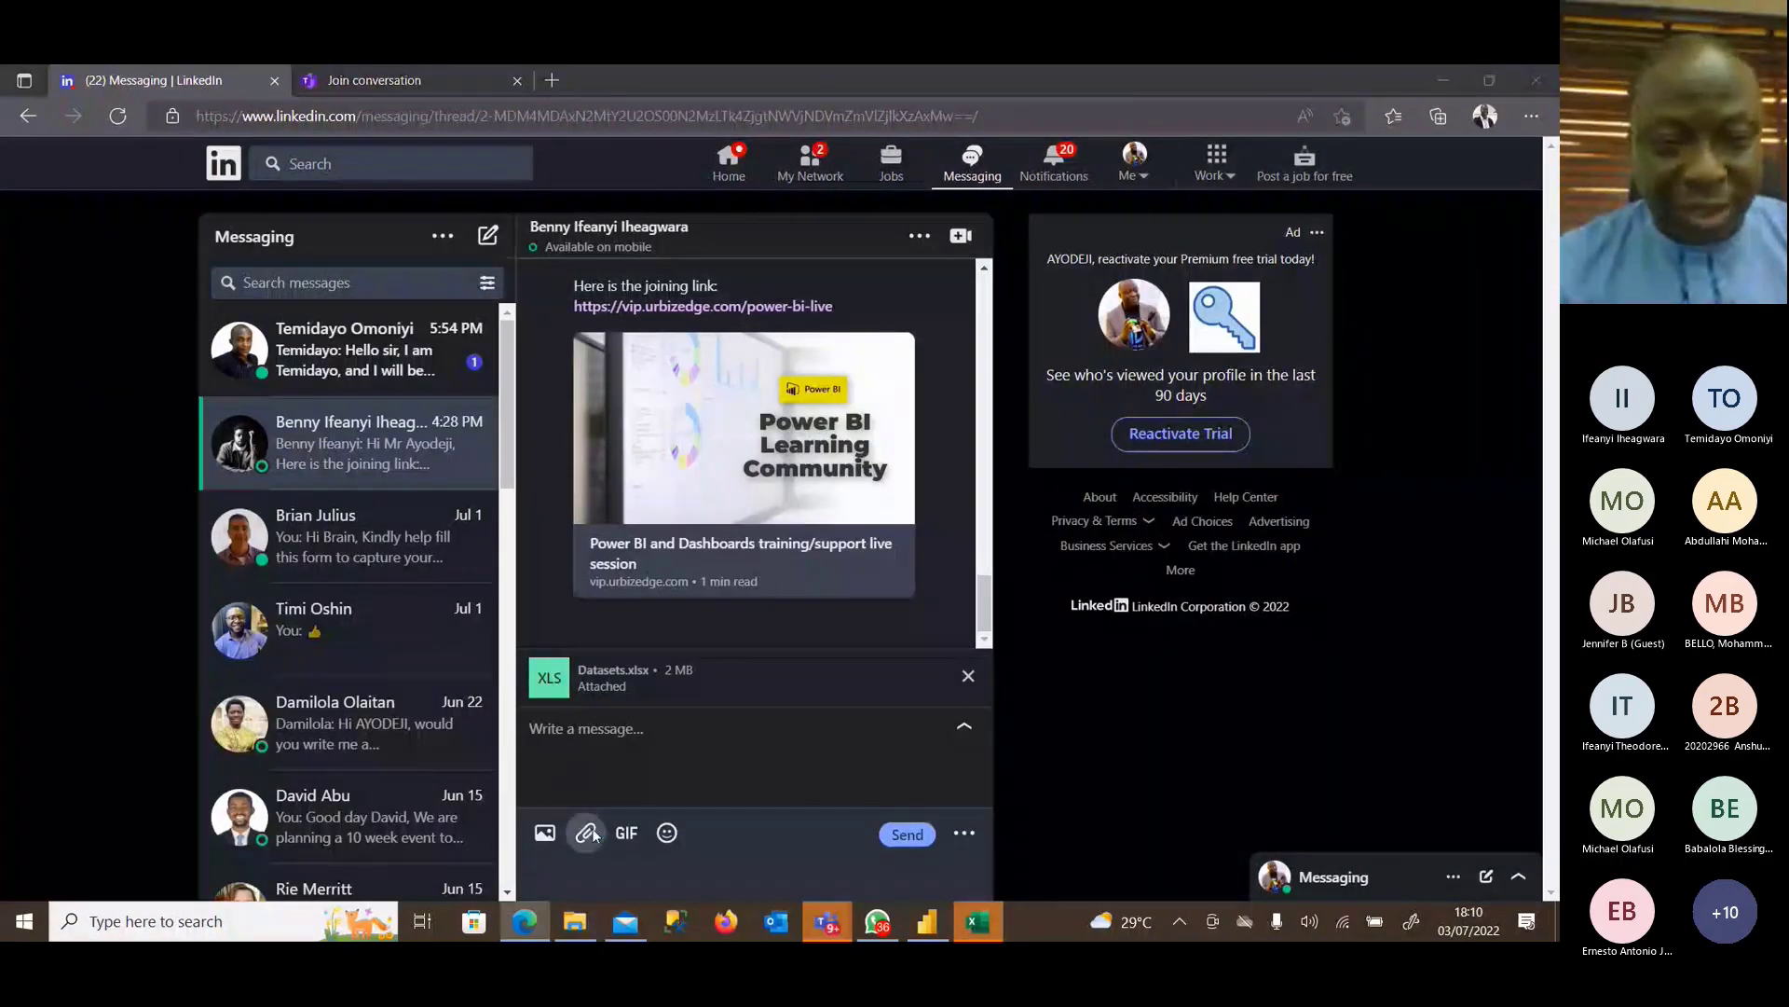
double_click(512, 490)
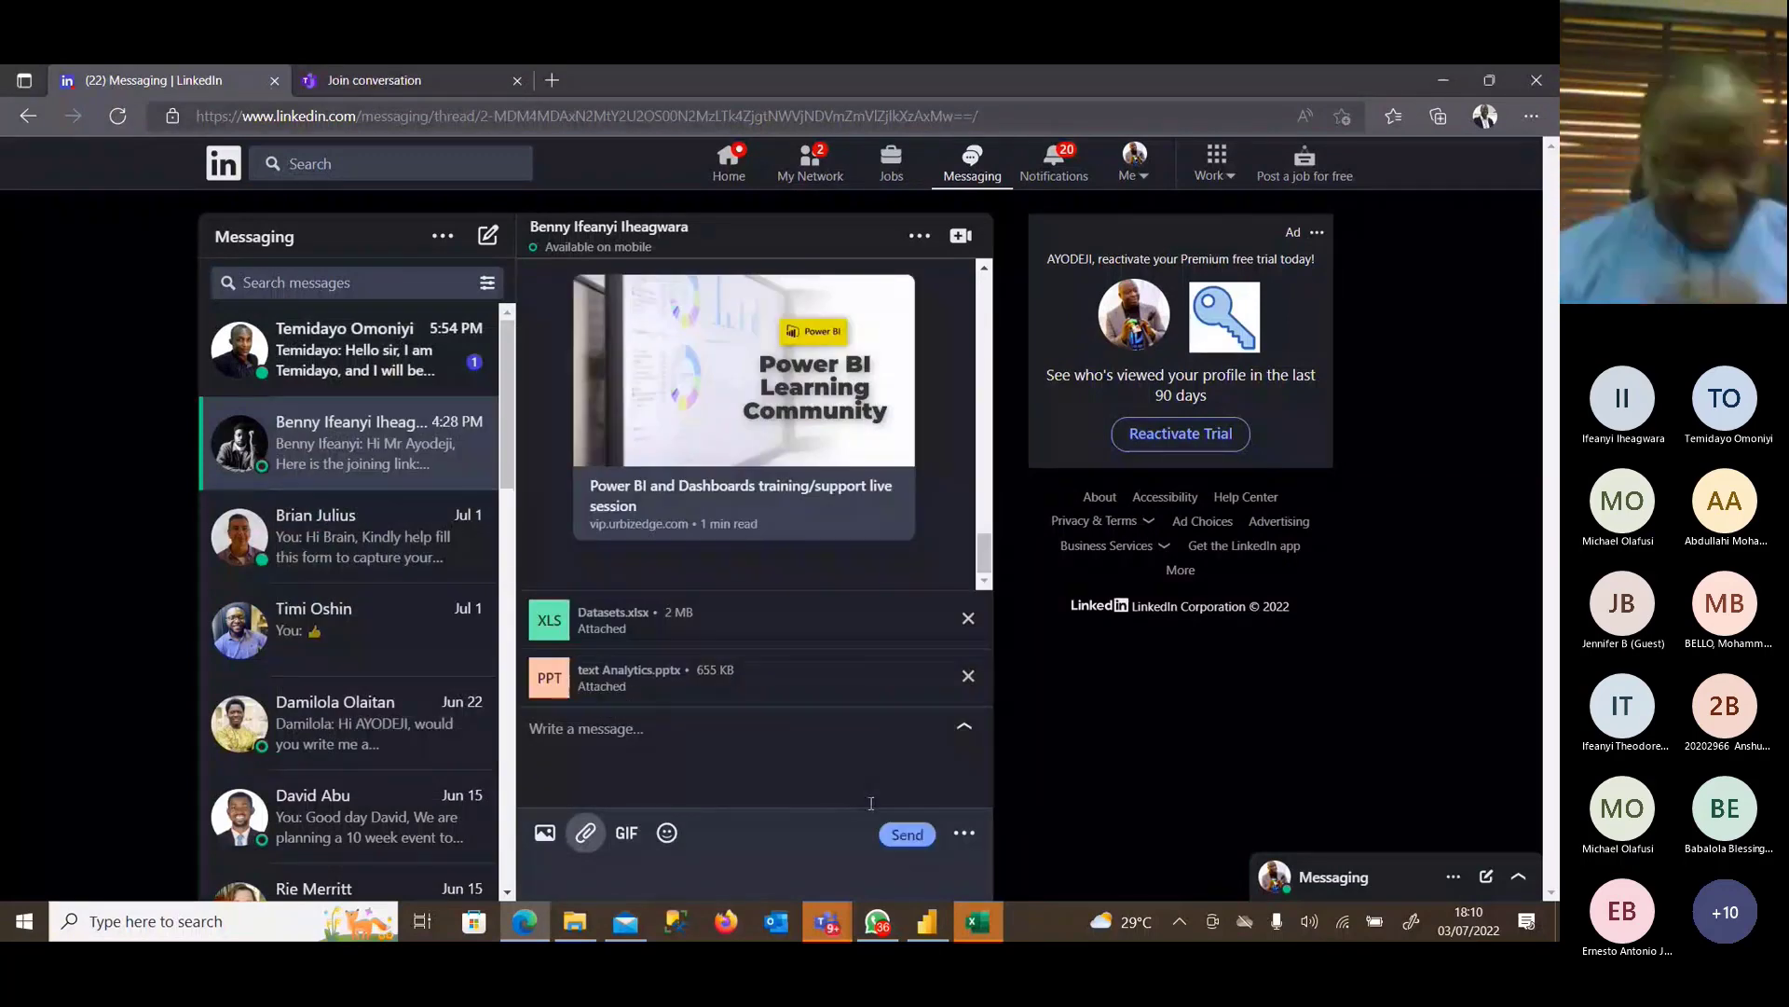
left_click(1444, 83)
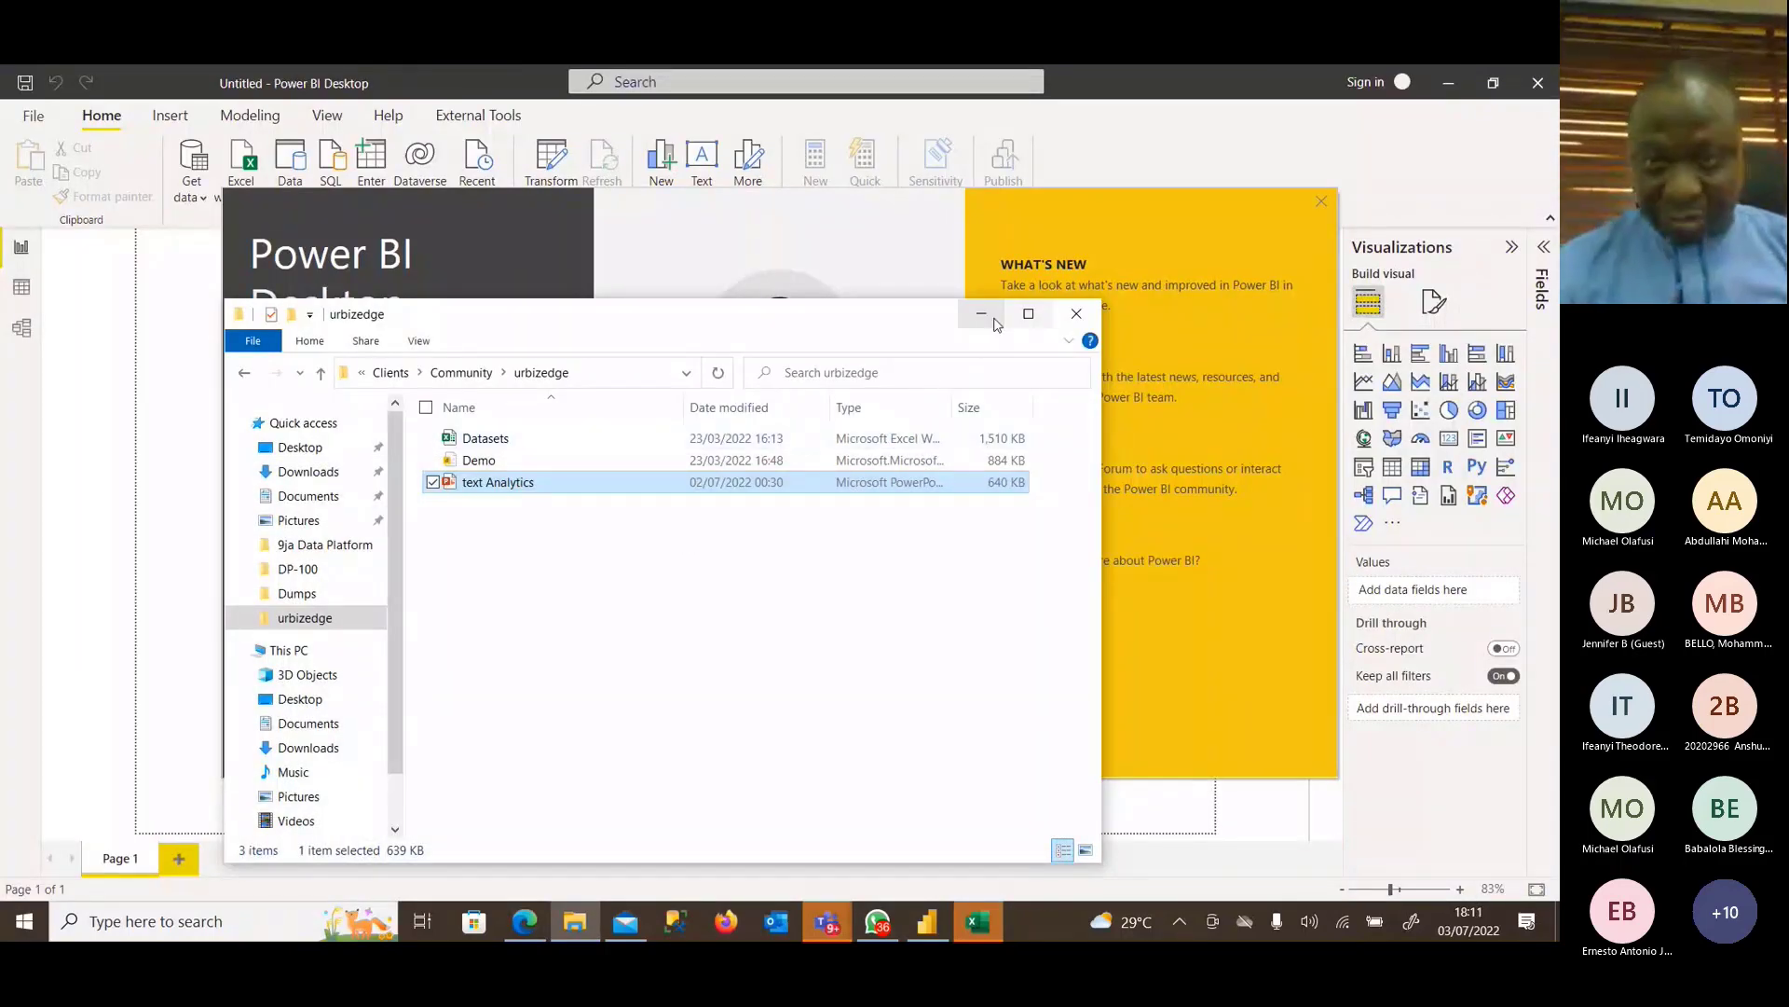
Switch to the Datasets workbook in Excel and close Document Recovery, choosing to remove the recovered files.
left_click(993, 319)
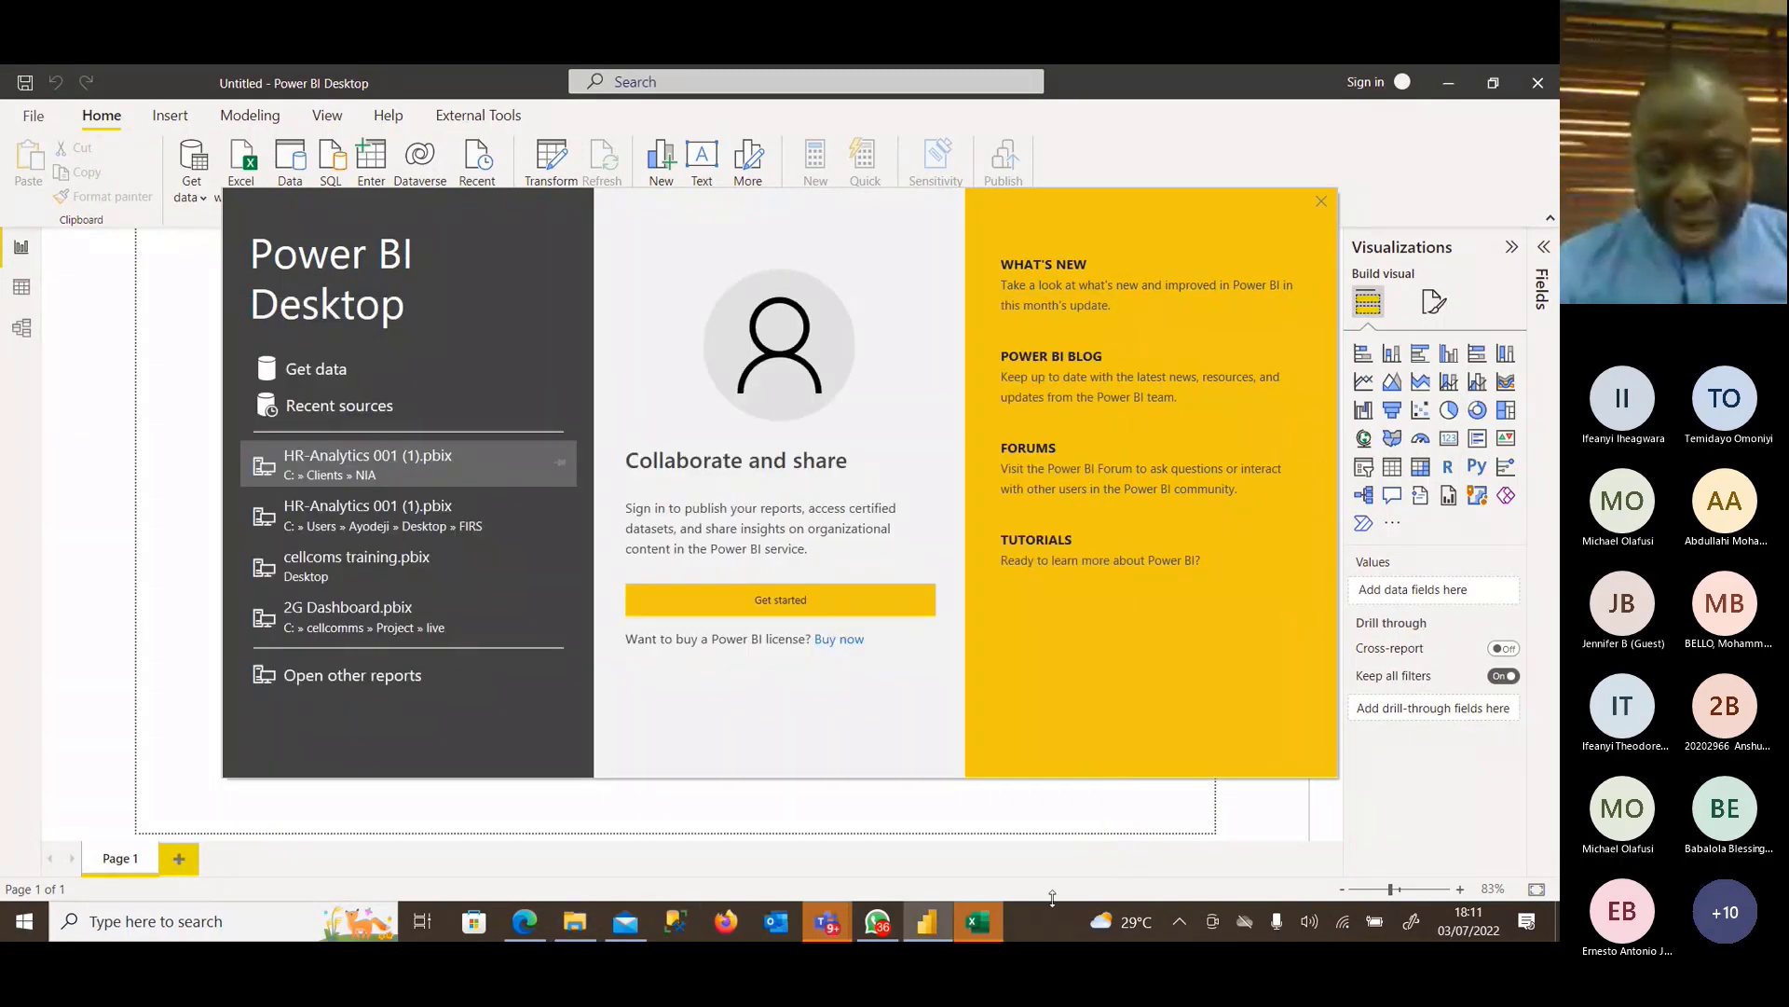
left_click(979, 924)
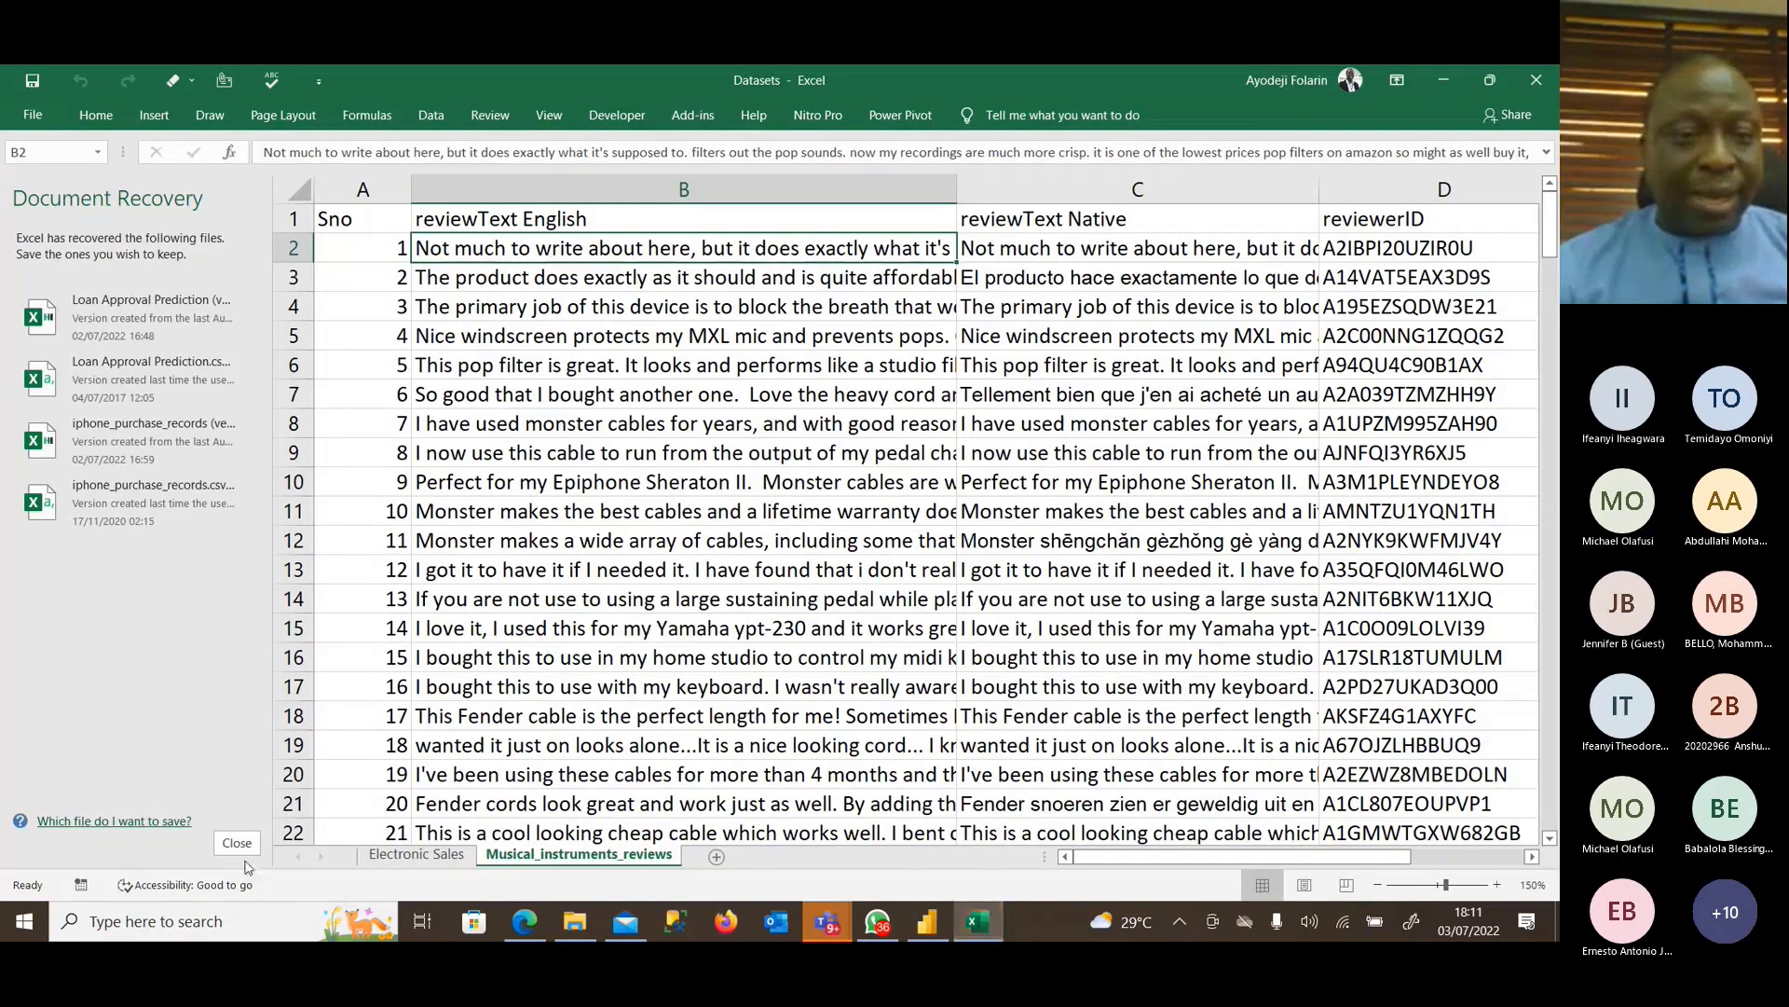
left_click(237, 843)
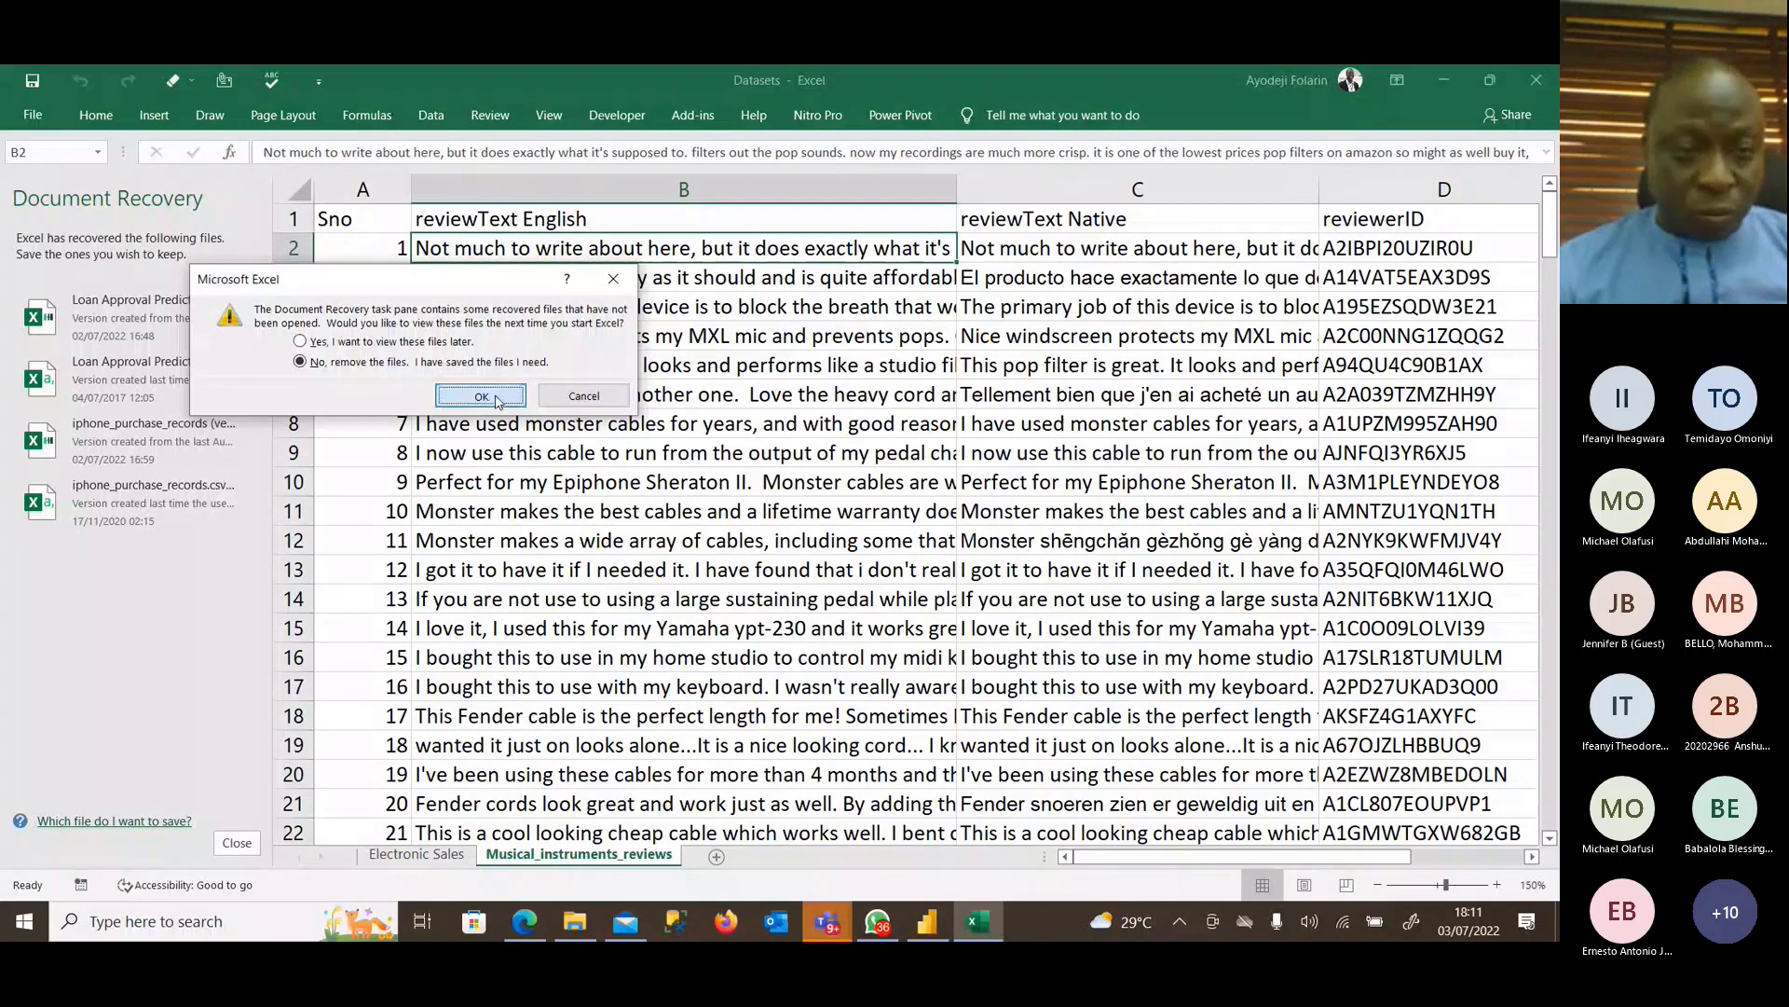
left_click(497, 398)
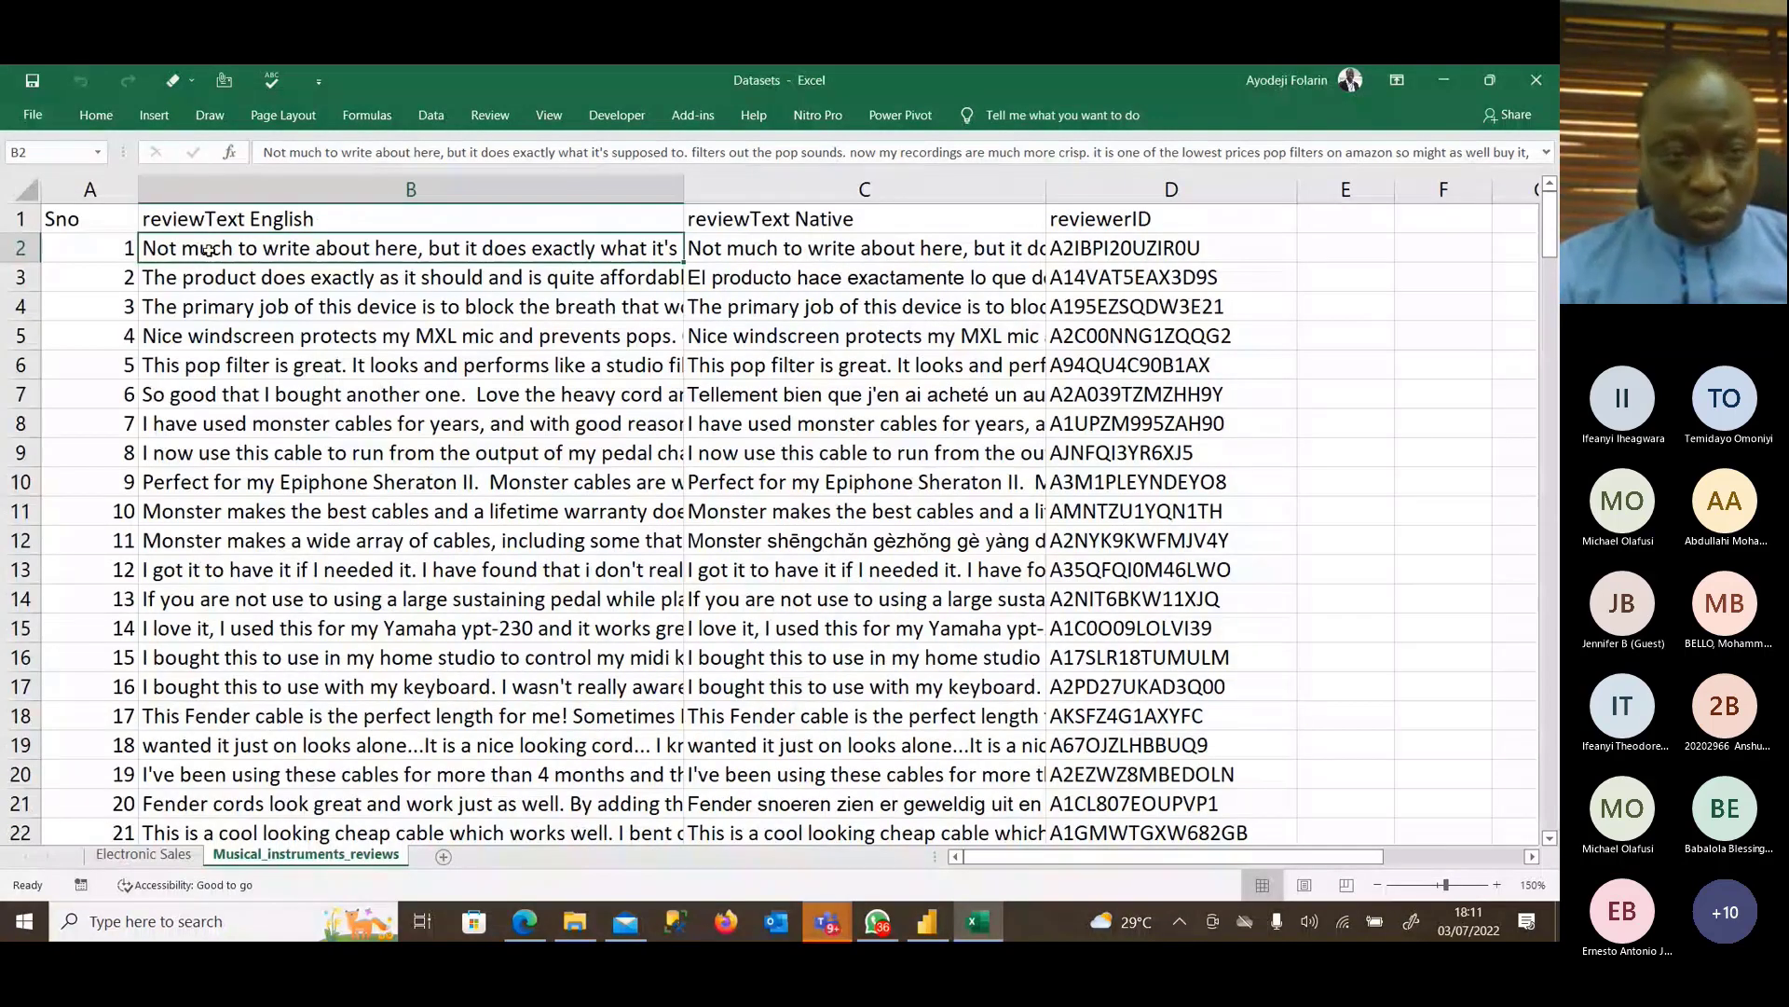
Go through the first review's Sno and text cells, widen the reviewText Native column, and select the Spanish review in C3.
left_click(91, 244)
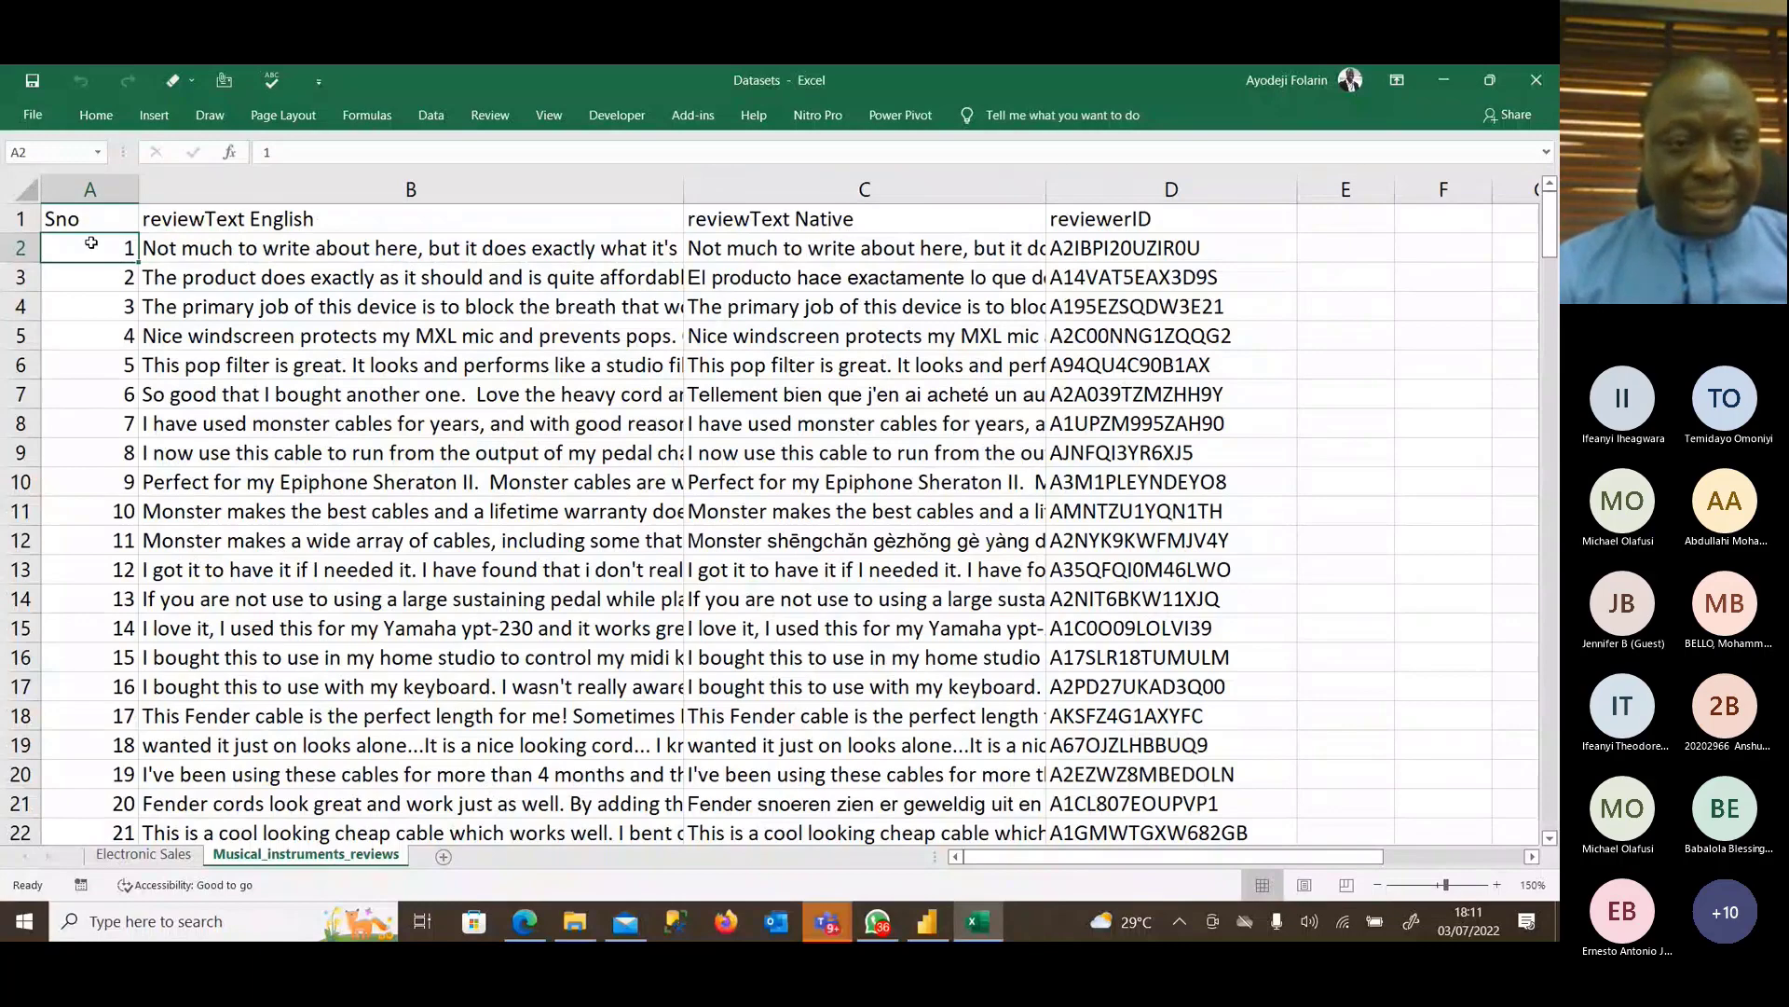
left_click(250, 242)
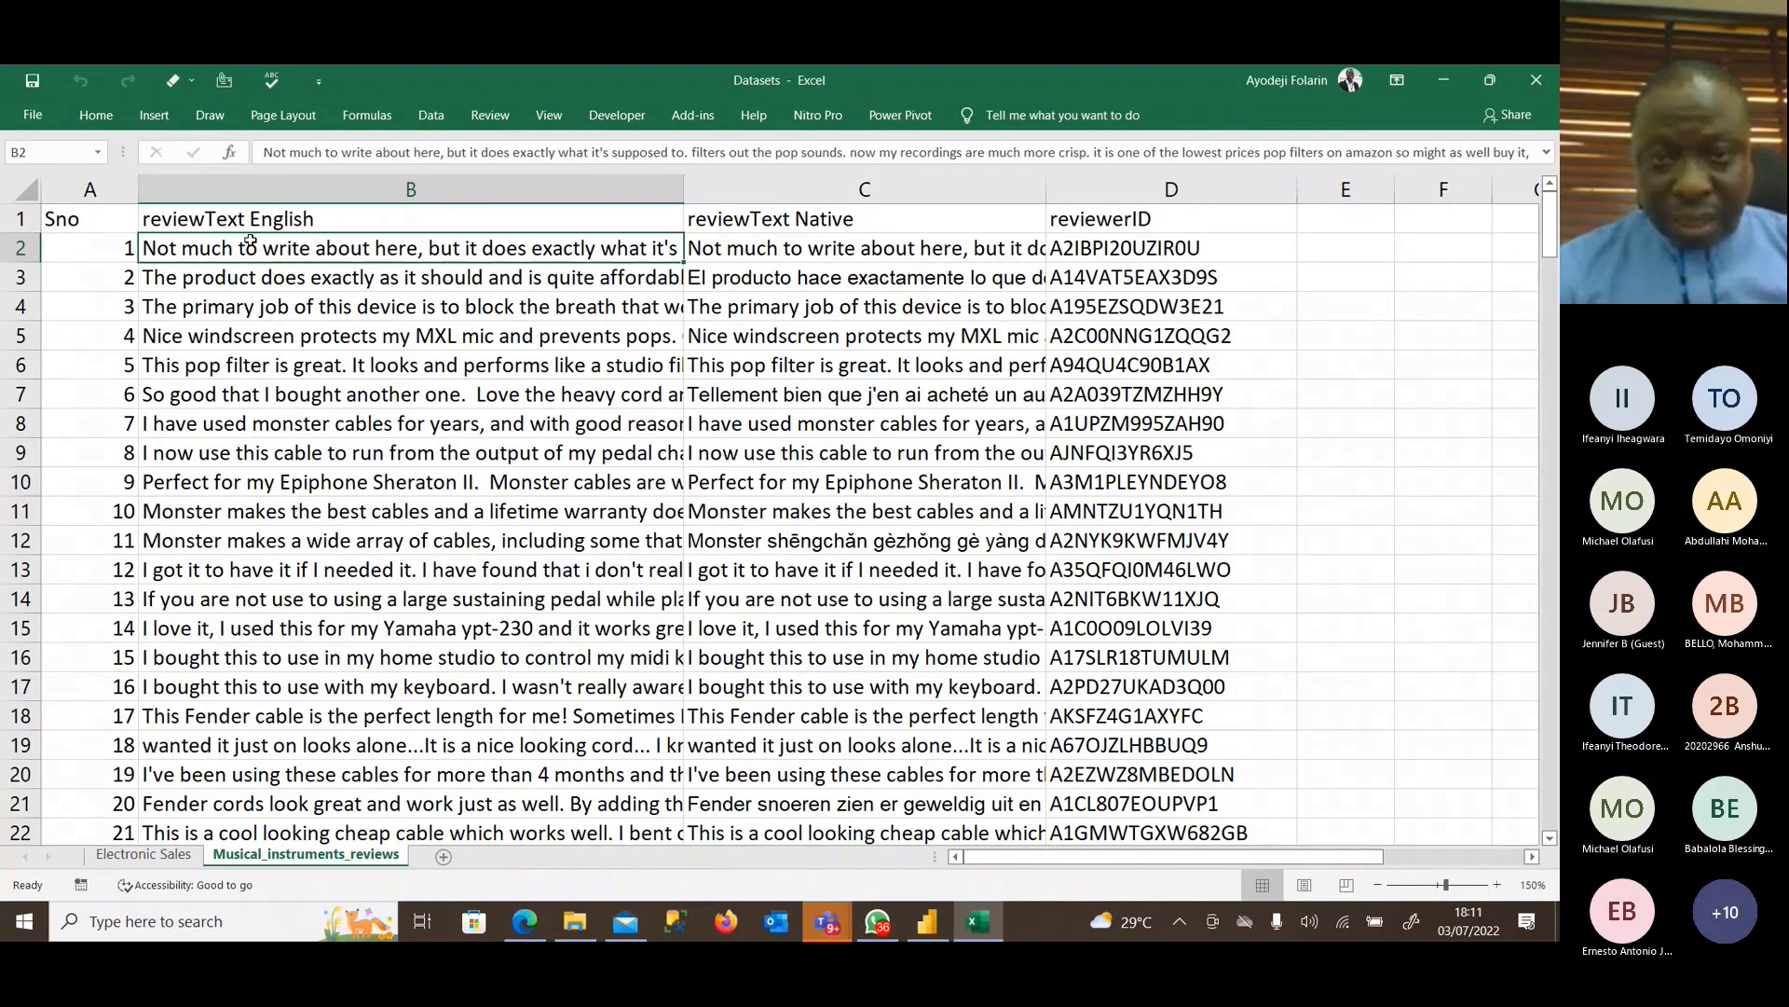
key("Right")
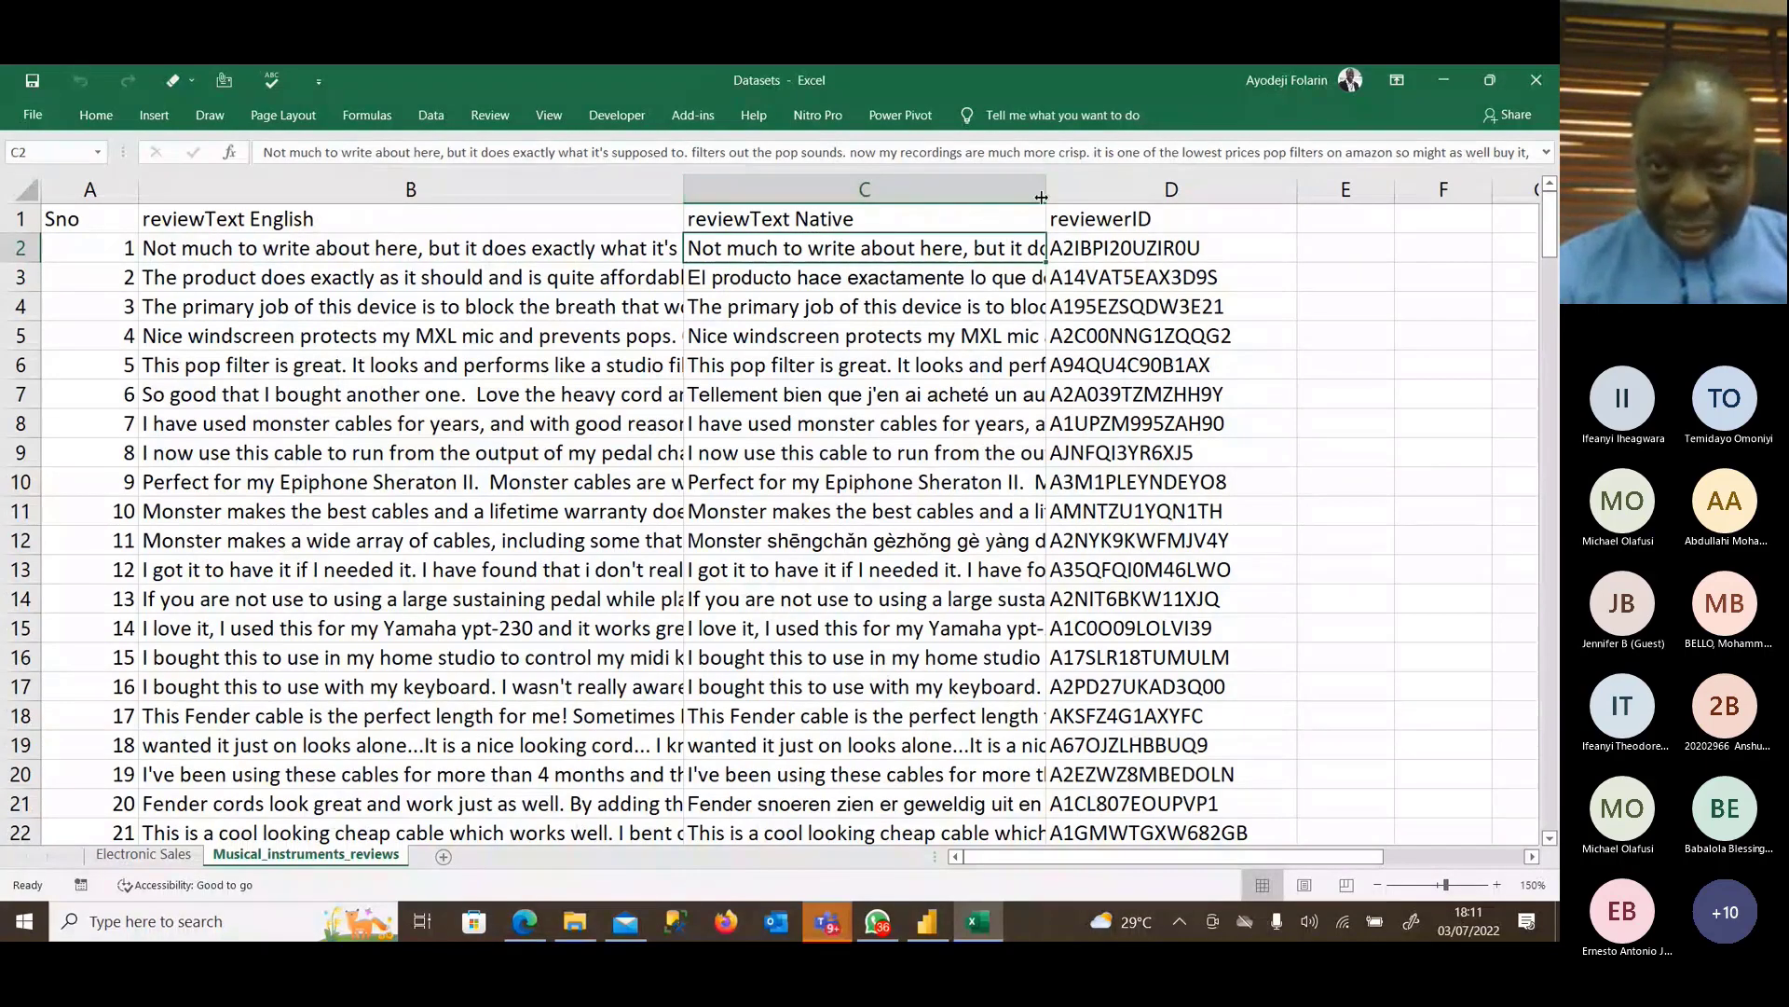
left_click_drag(1041, 197, 1191, 197)
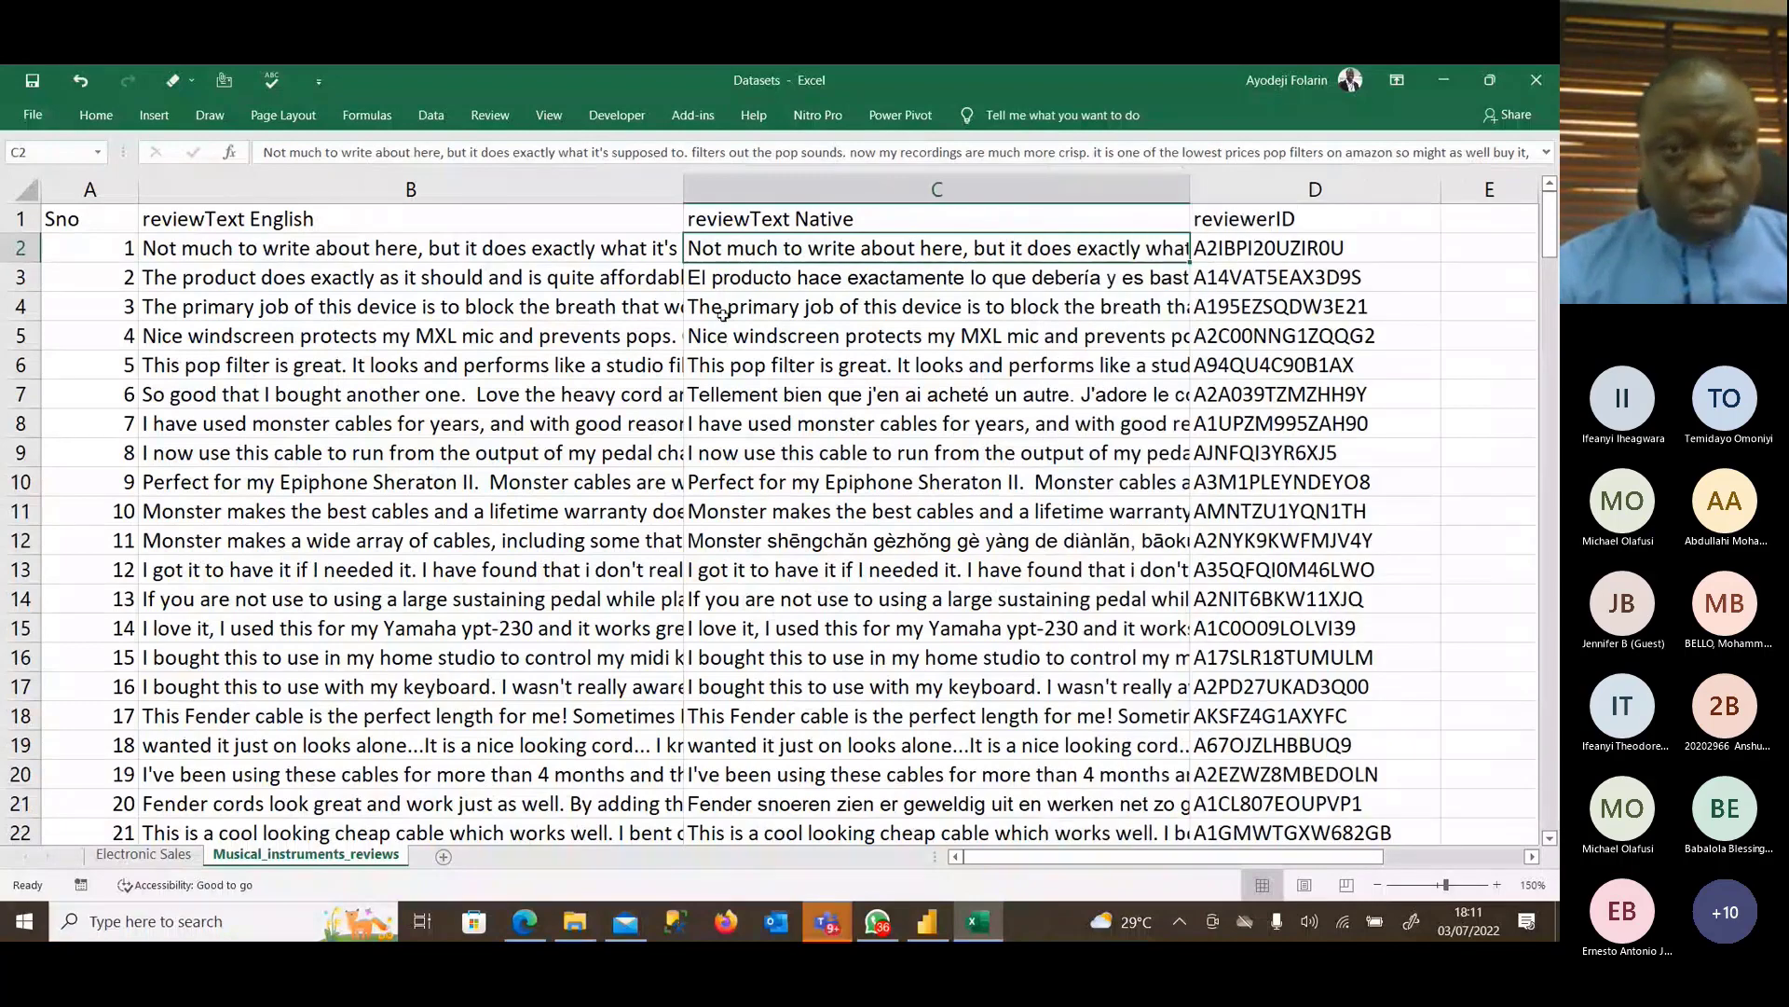
left_click(789, 279)
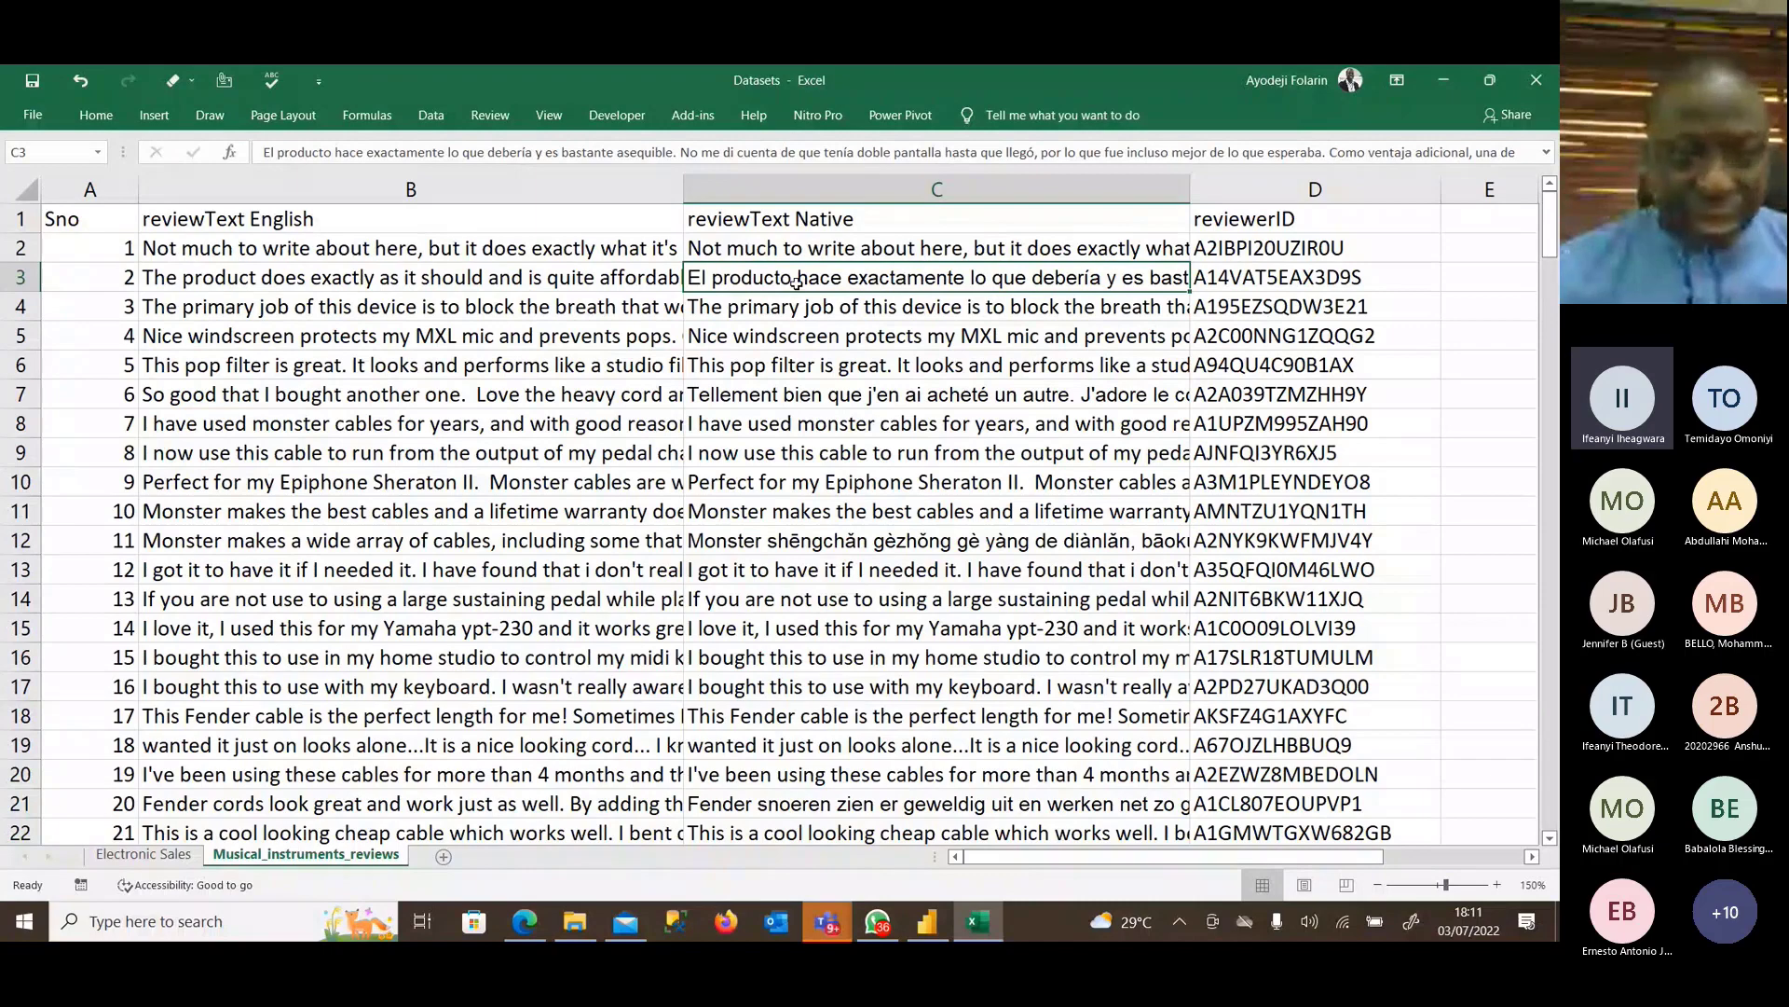
Switch to LinkedIn, send the message with Datasets.xlsx and text Analytics.pptx attached, and return to the Datasets workbook.
left_click(11, 277)
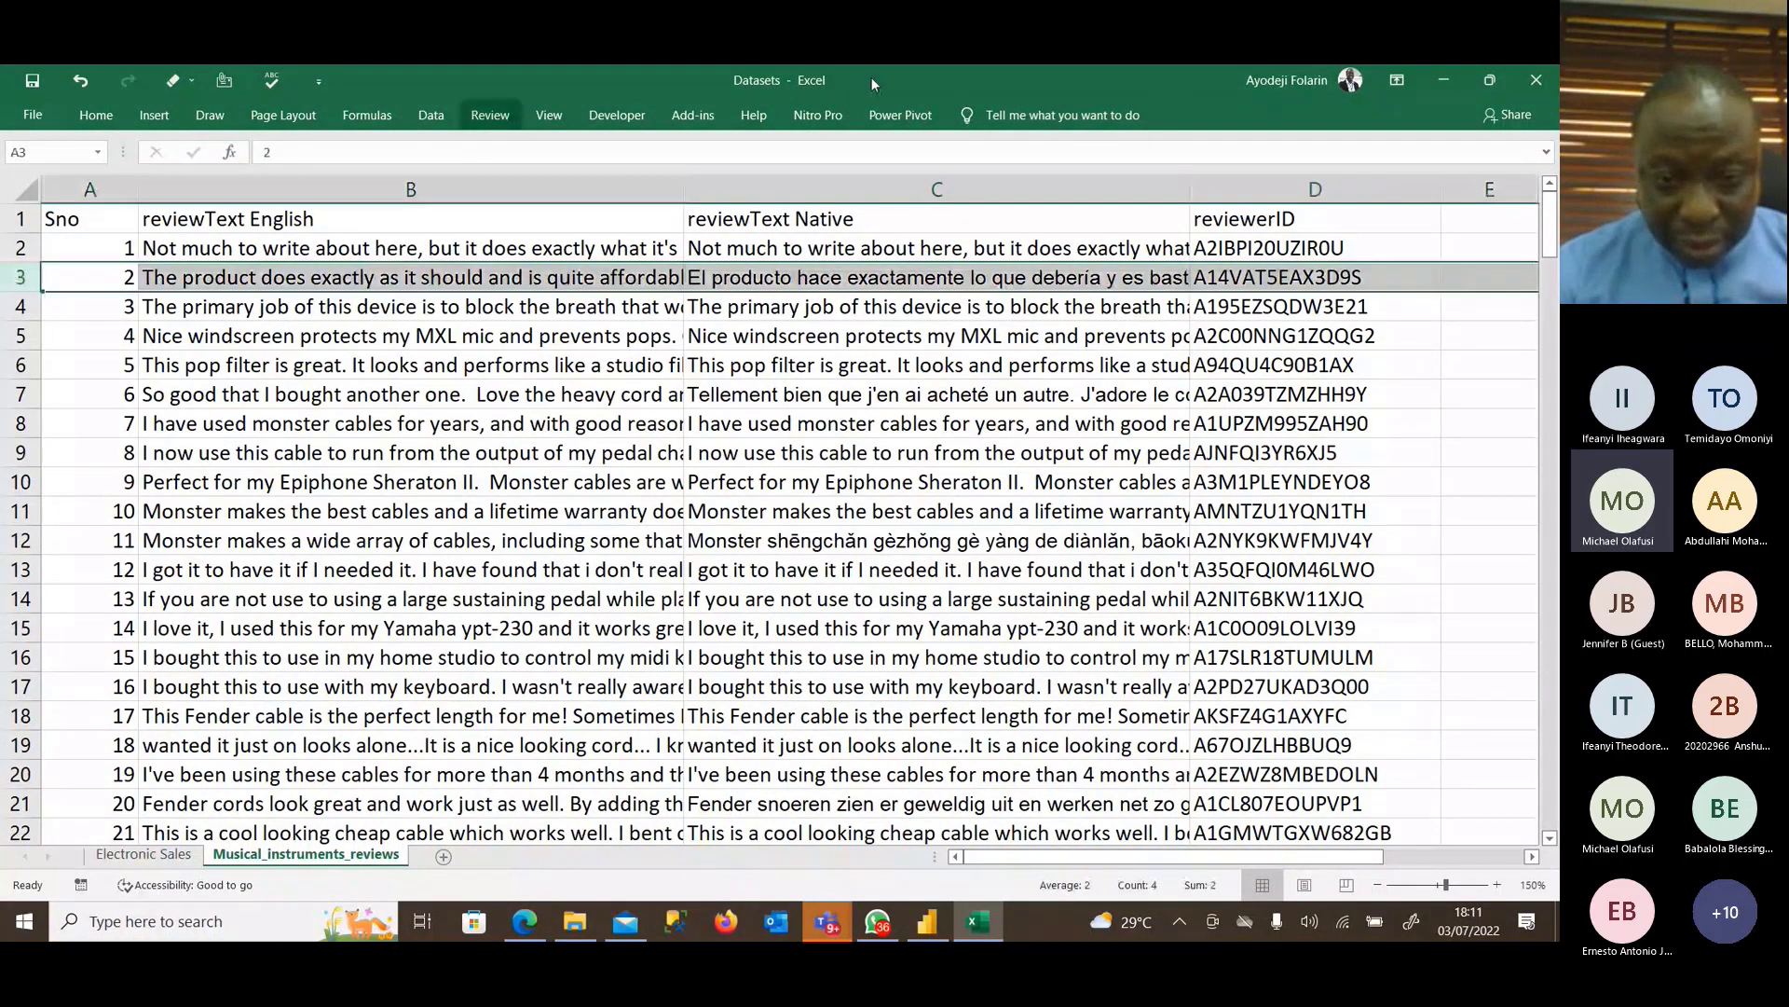
left_click(874, 283)
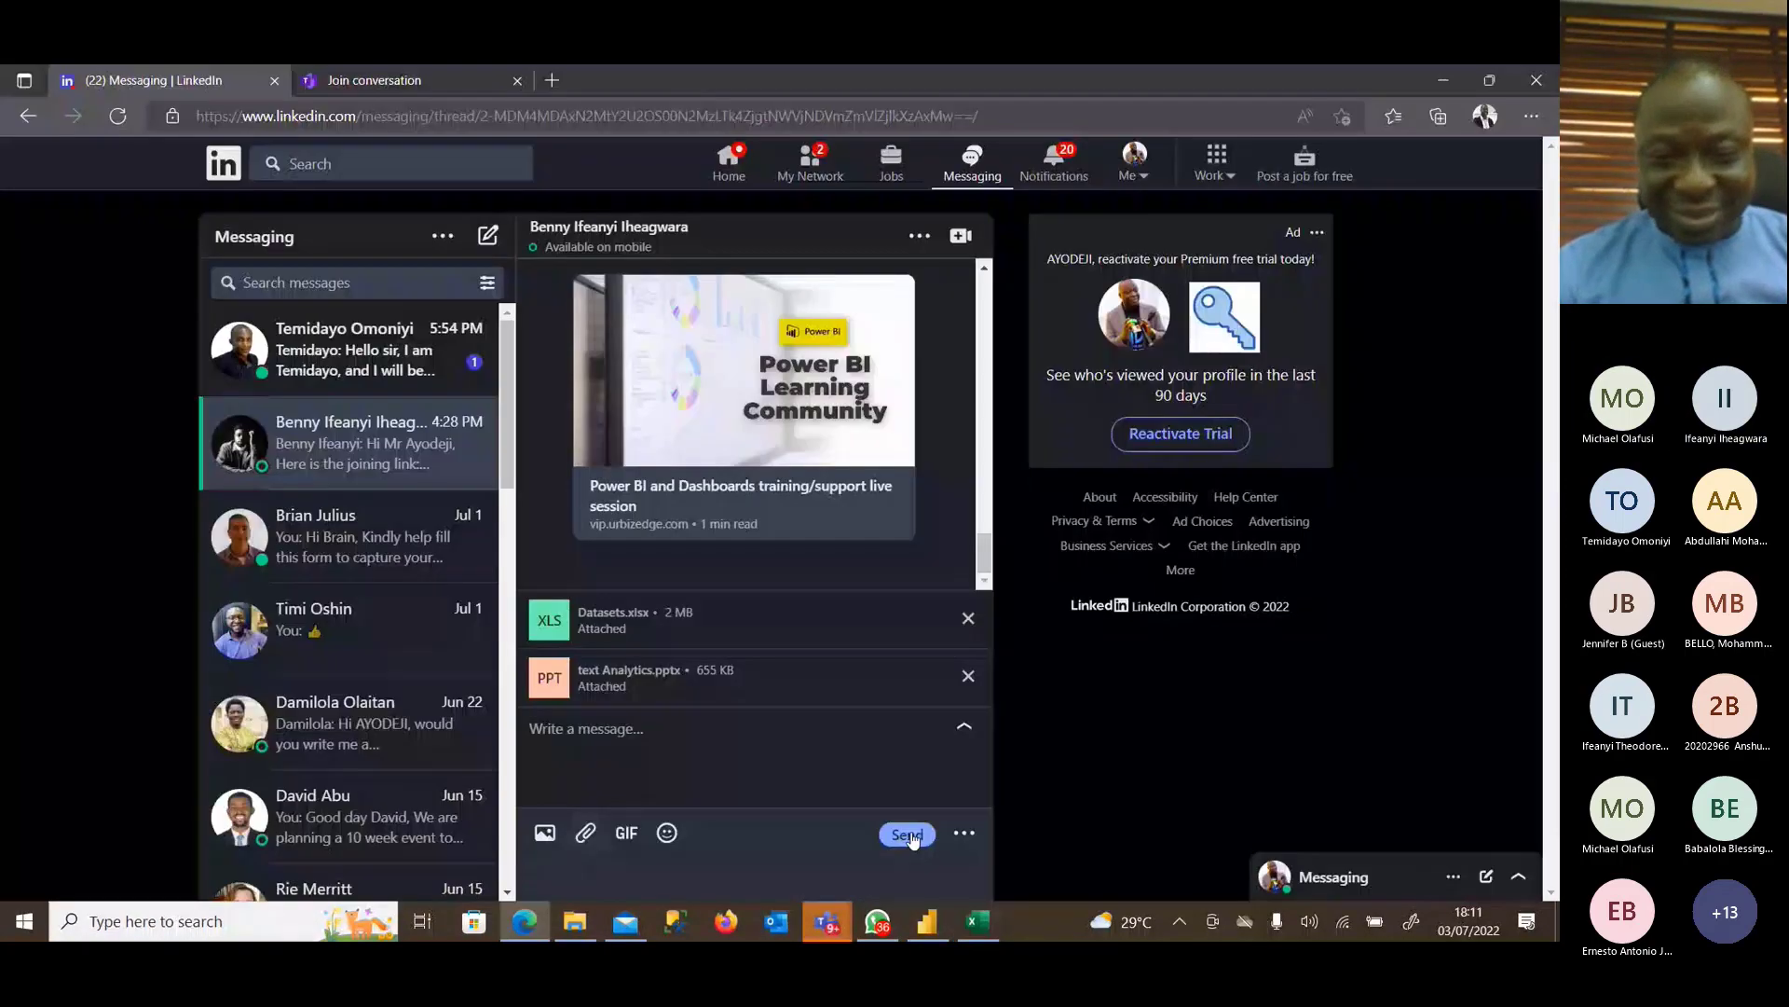
left_click(524, 921)
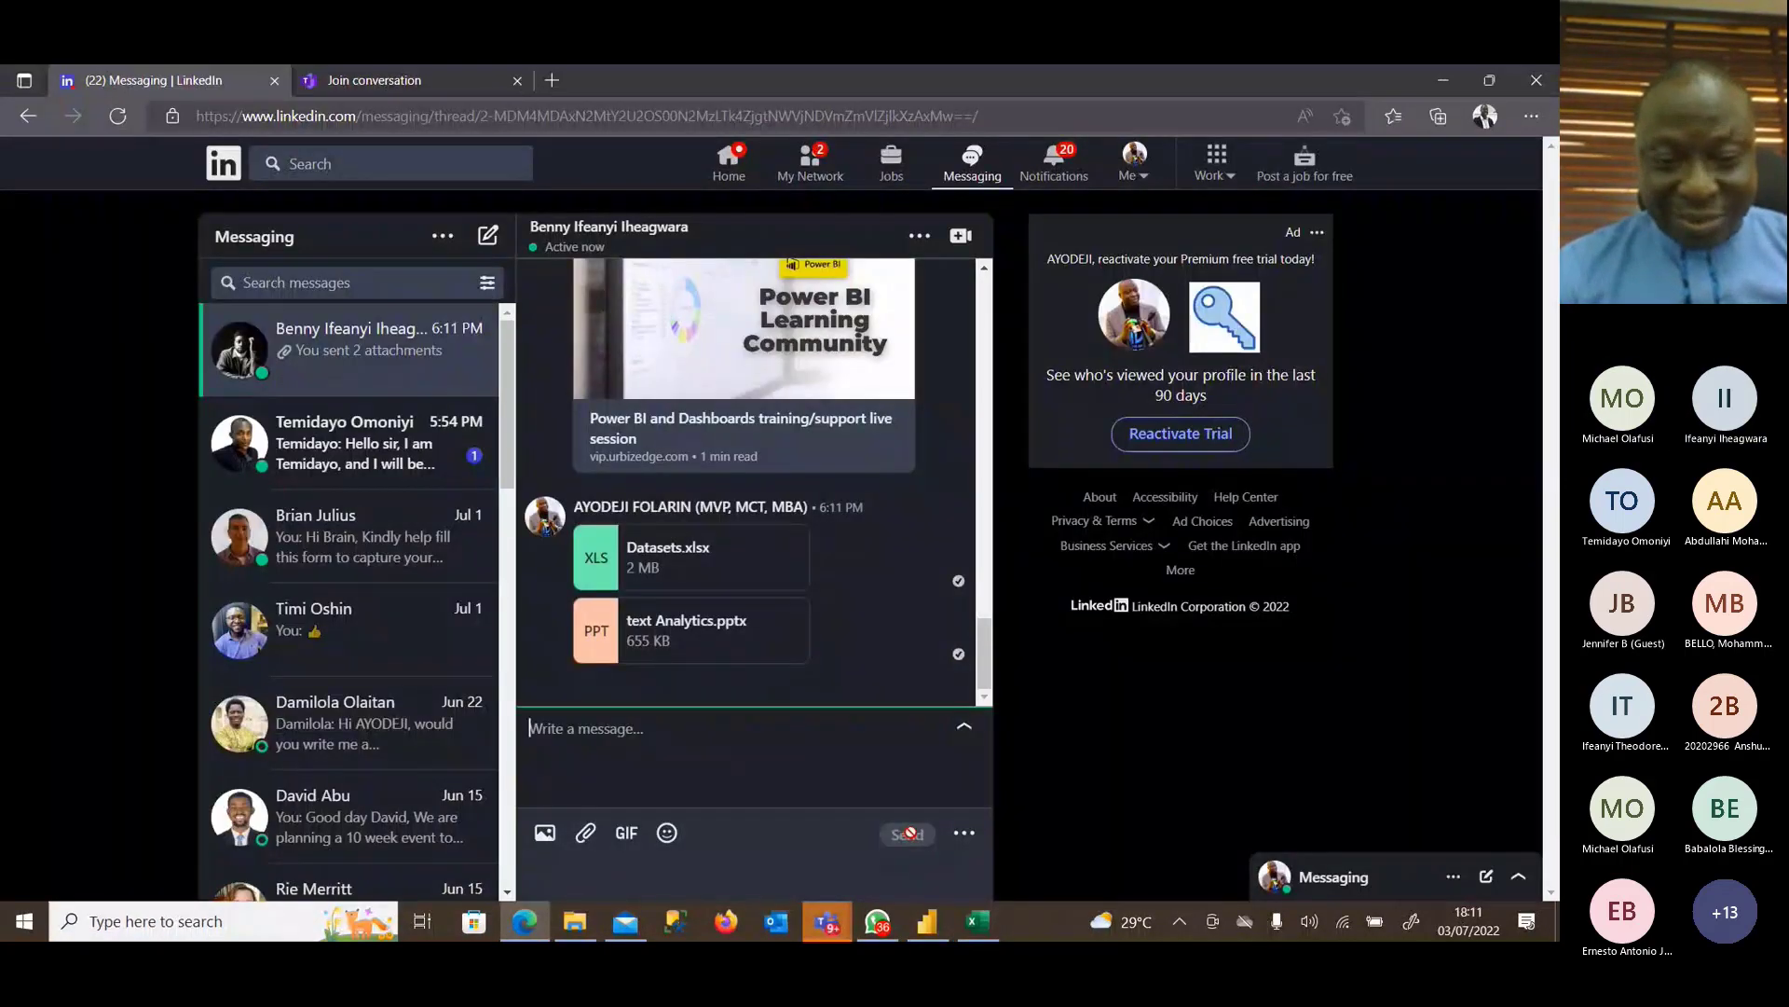
left_click(910, 732)
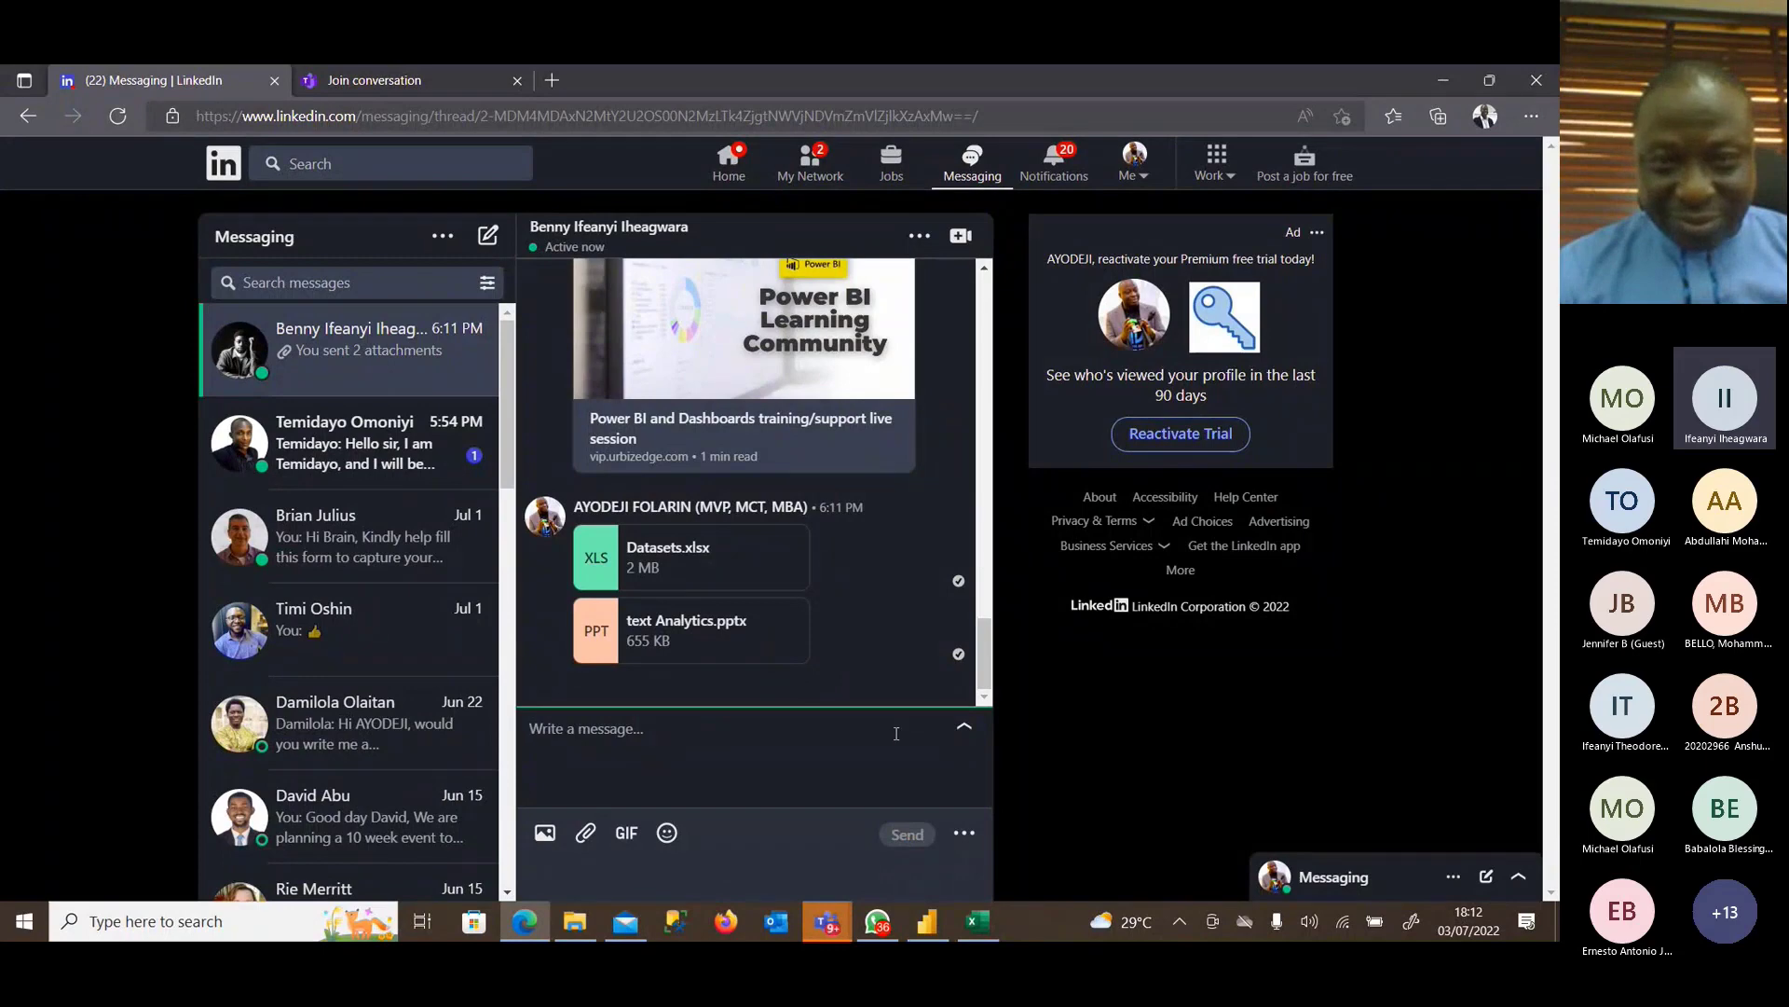
left_click(1443, 82)
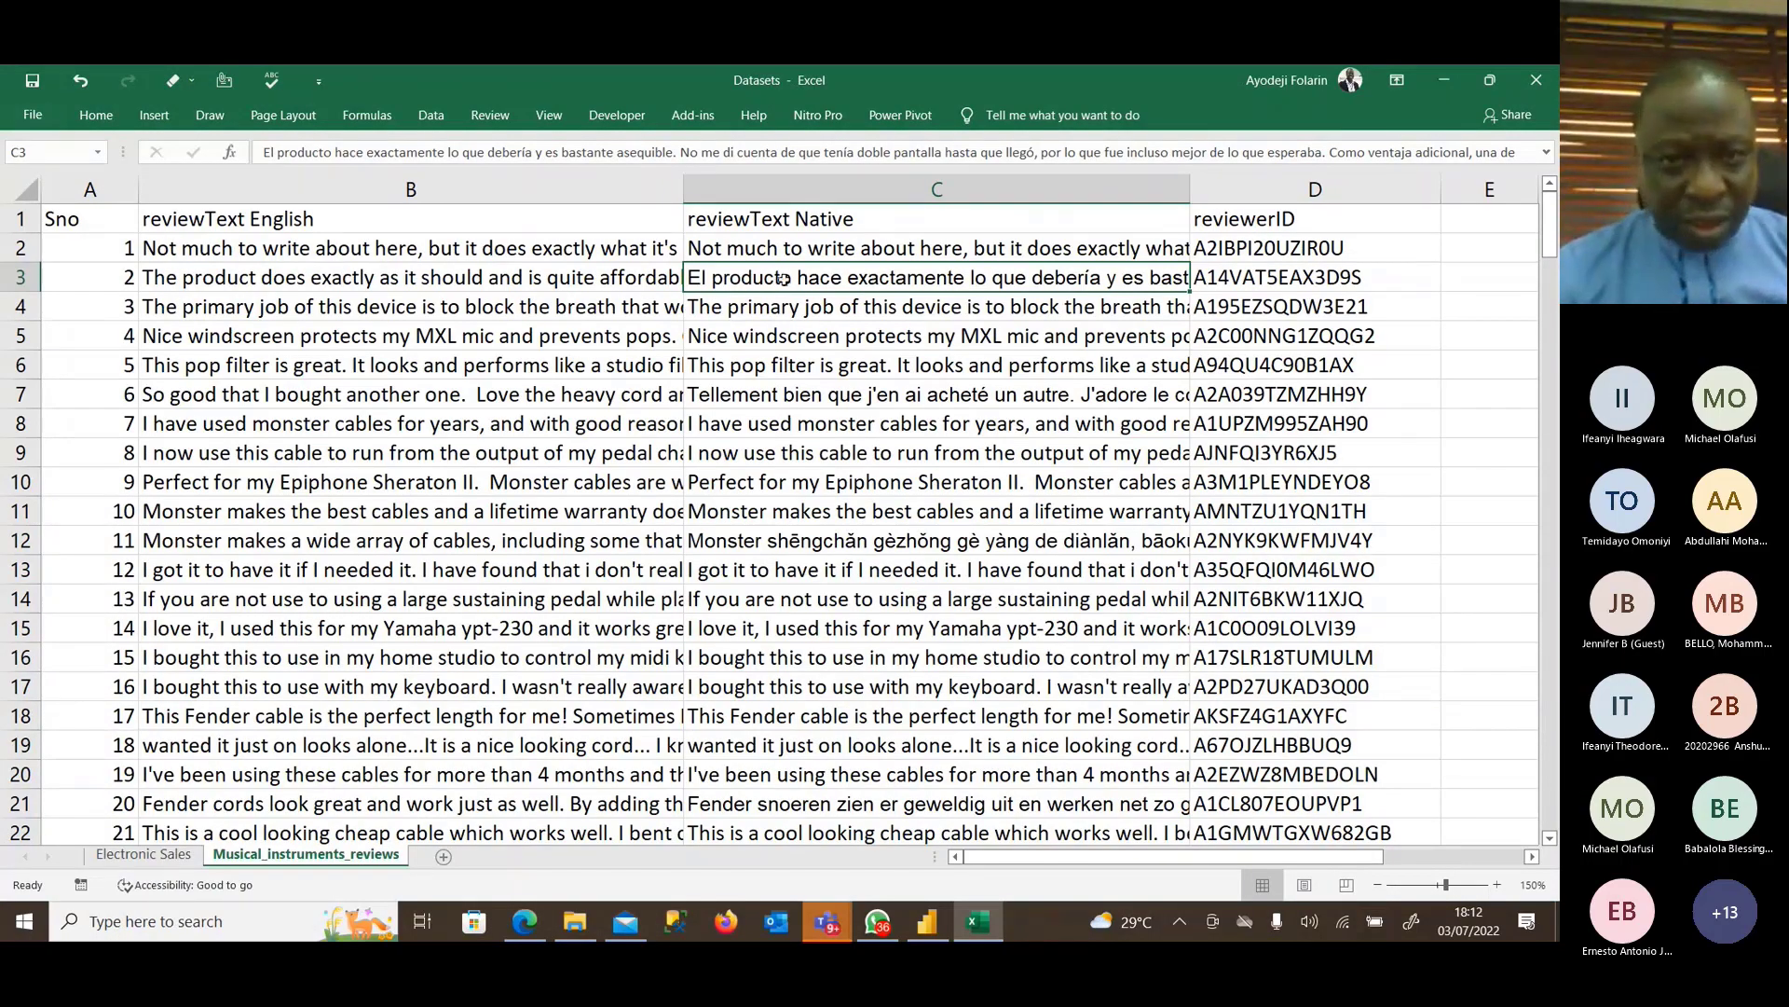
Go through the reviewText Native column, selecting the French review in C7, the Arabic one in C33, and finally the first review in C2.
left_click(944, 395)
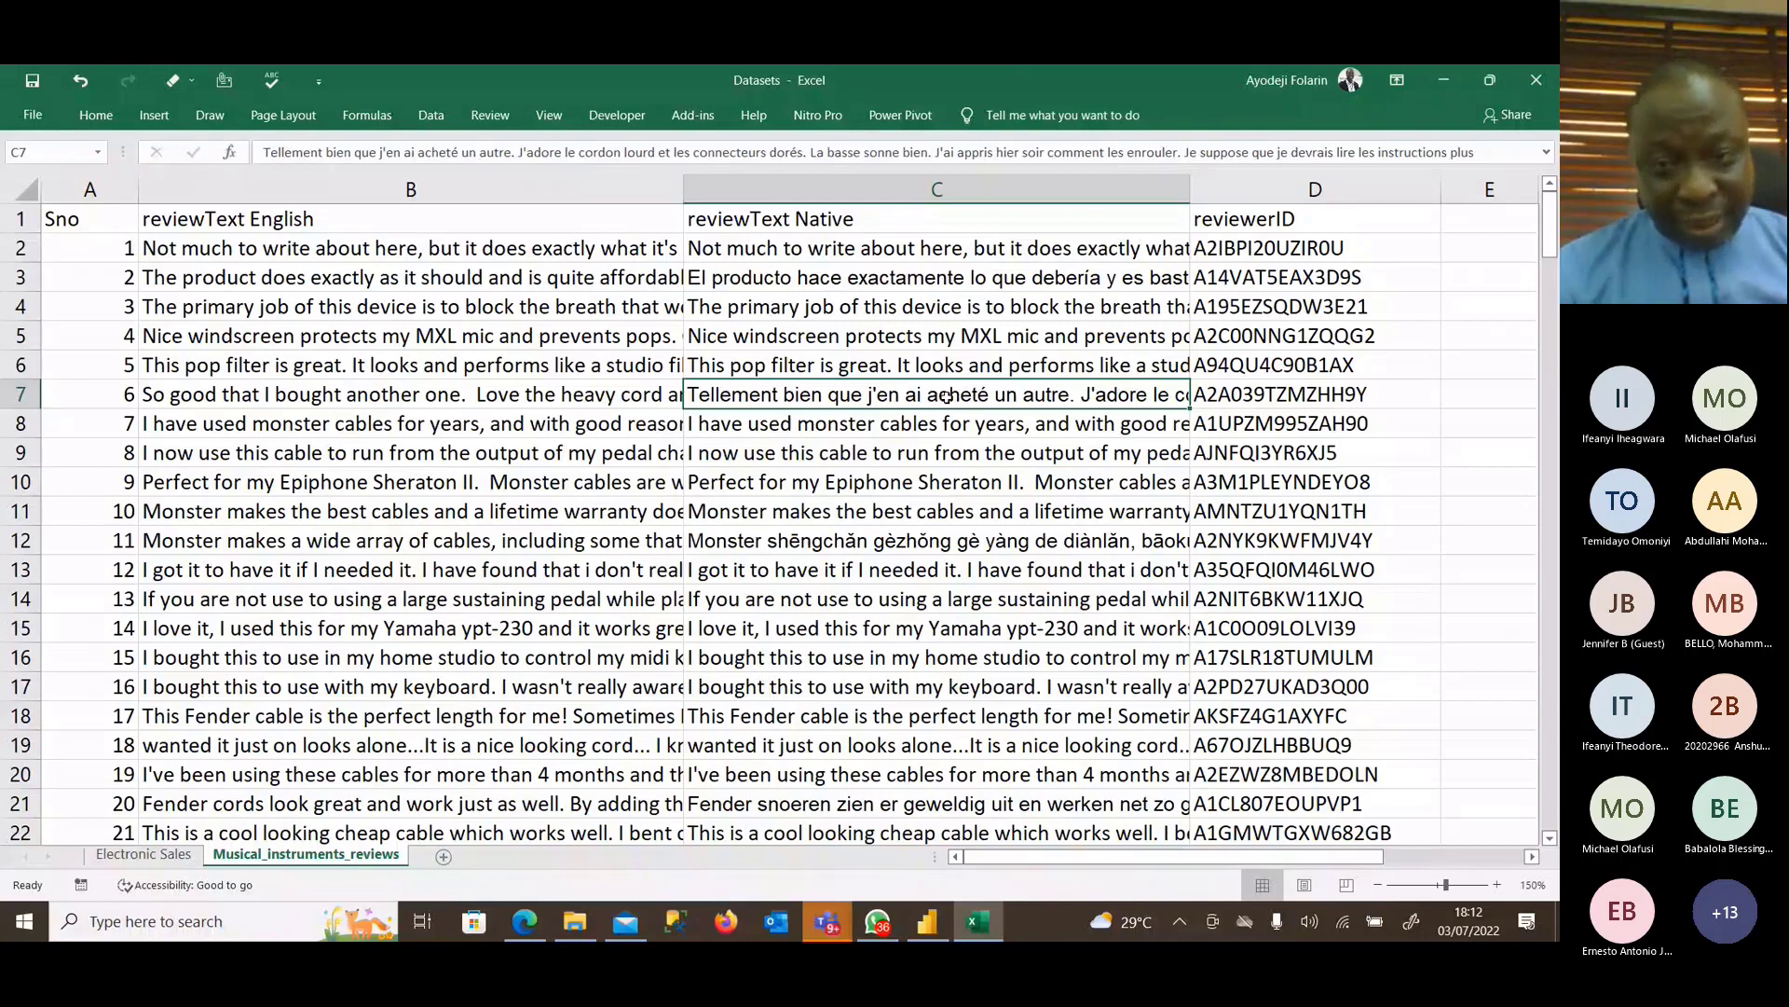
left_click_drag(1550, 233, 1547, 311)
scroll(1380, 335, "down", 1)
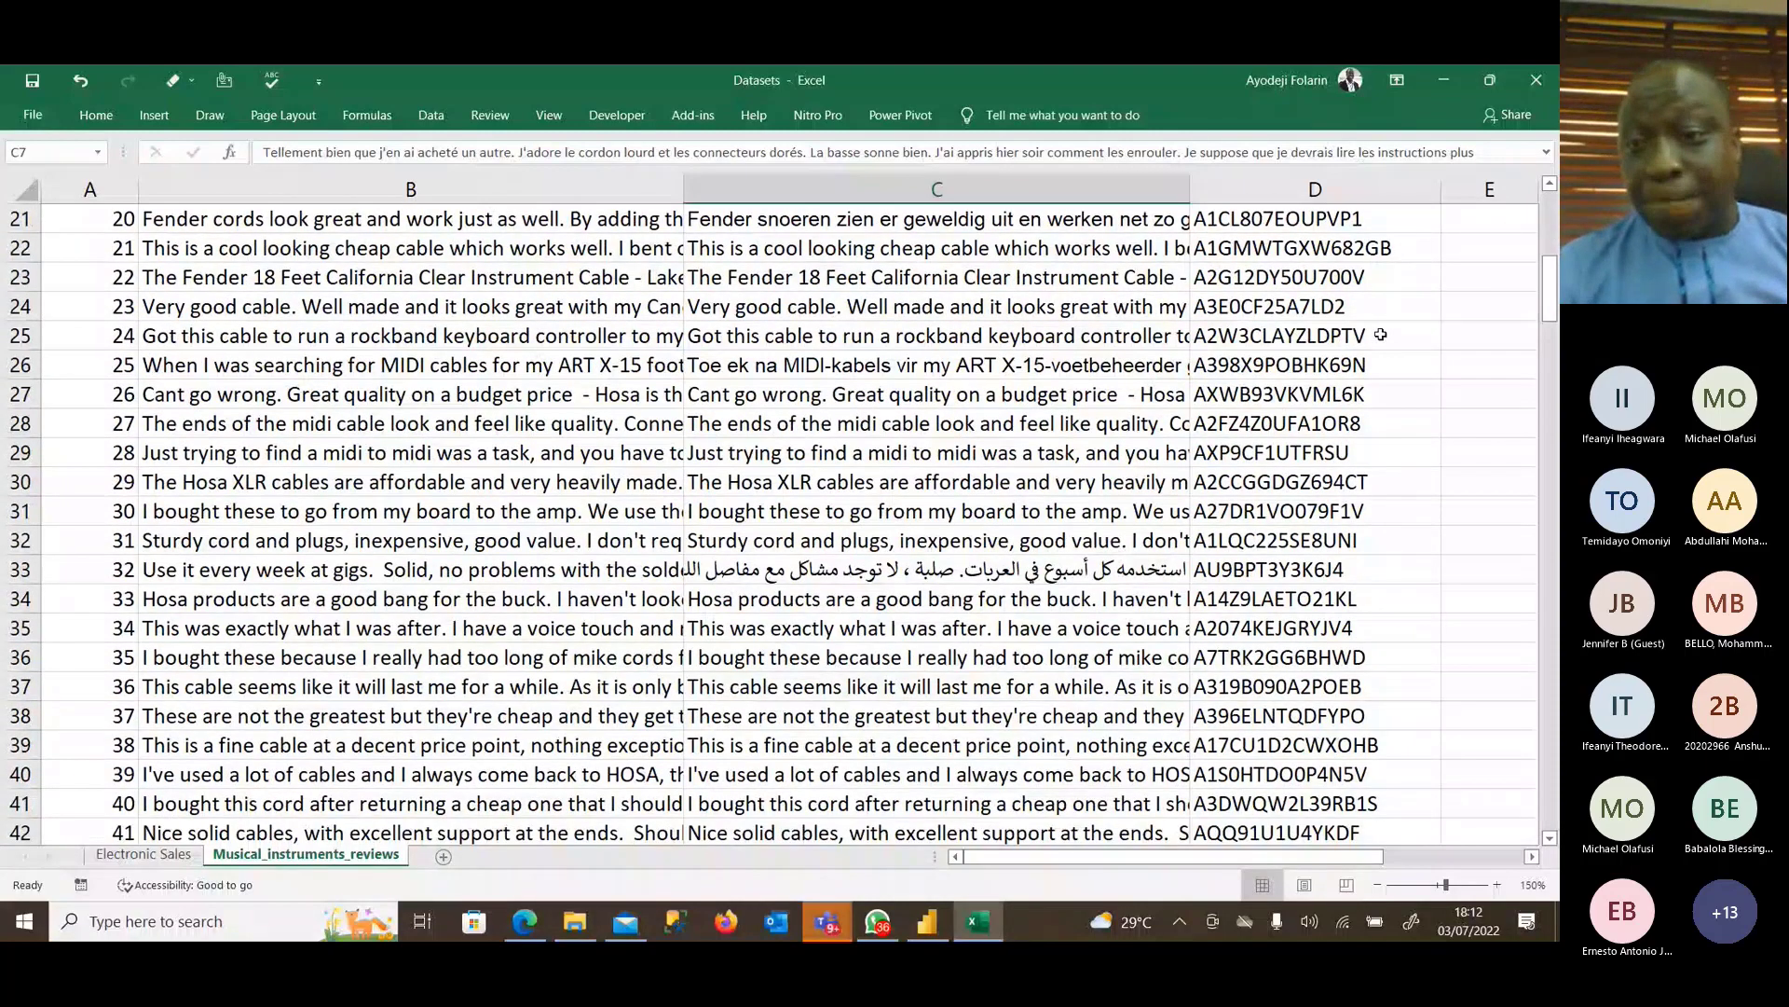
left_click(1033, 580)
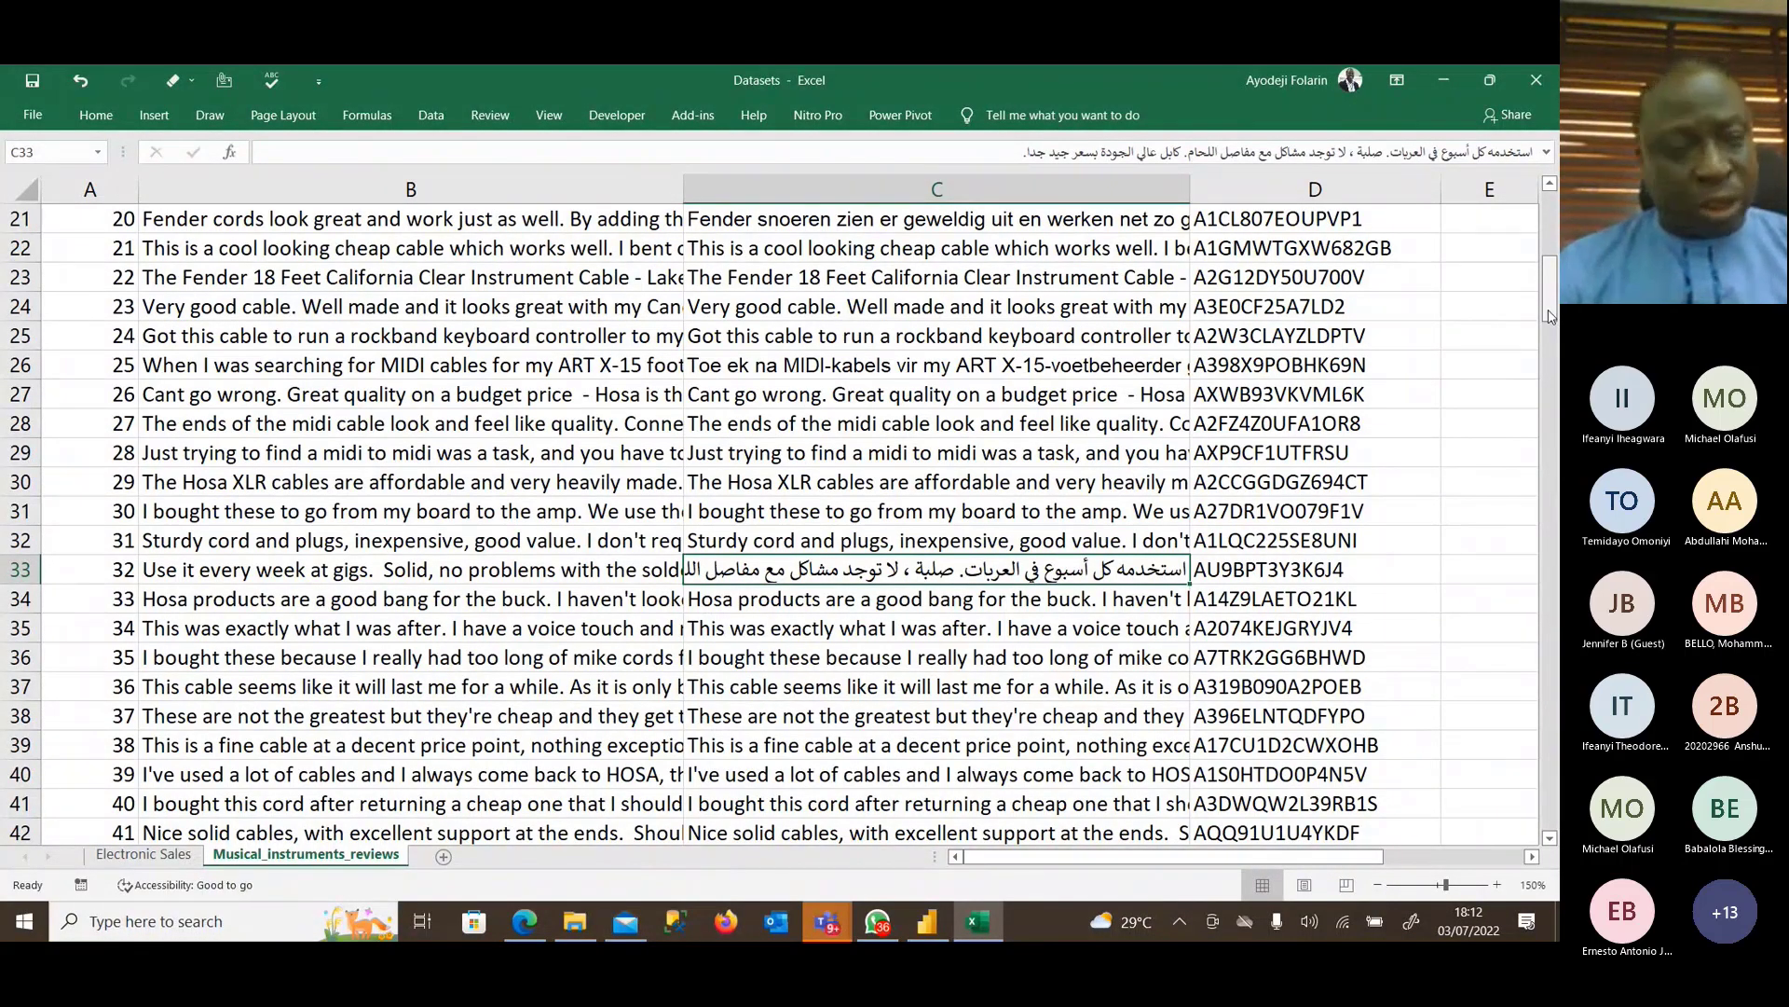
left_click_drag(1549, 316, 1549, 256)
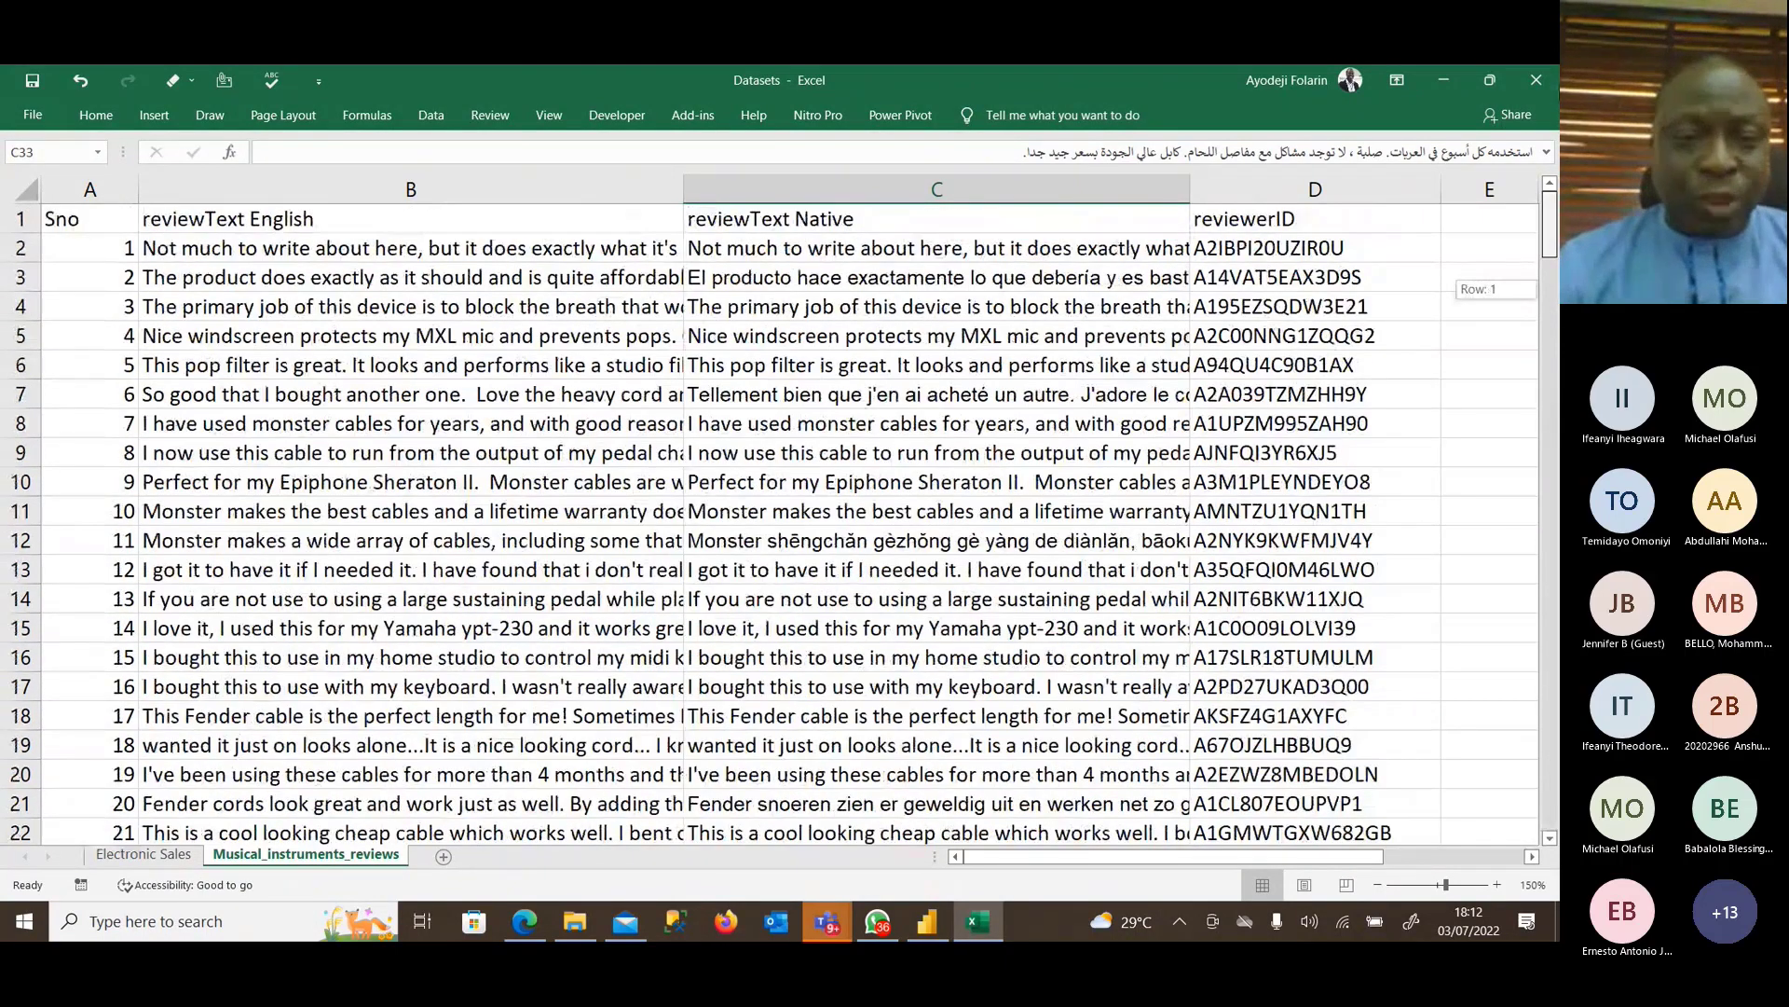
left_click(785, 364)
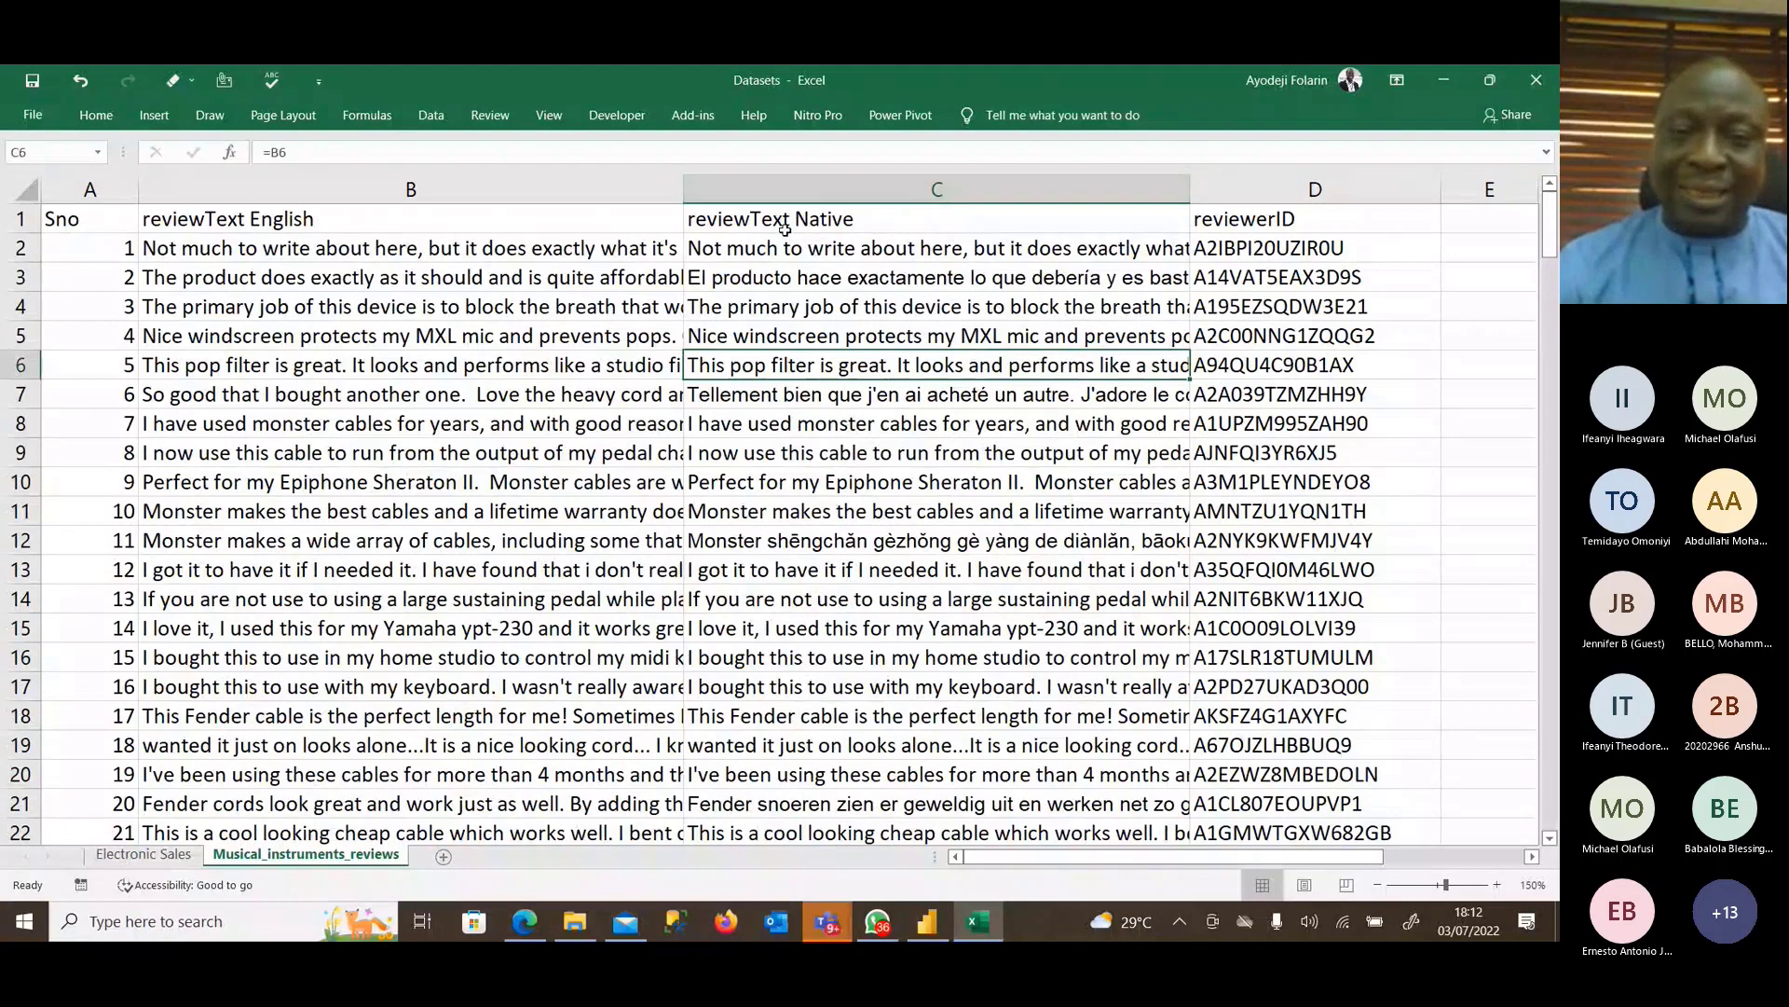
left_click(821, 331)
key("Up")
key("Up")
key("Up")
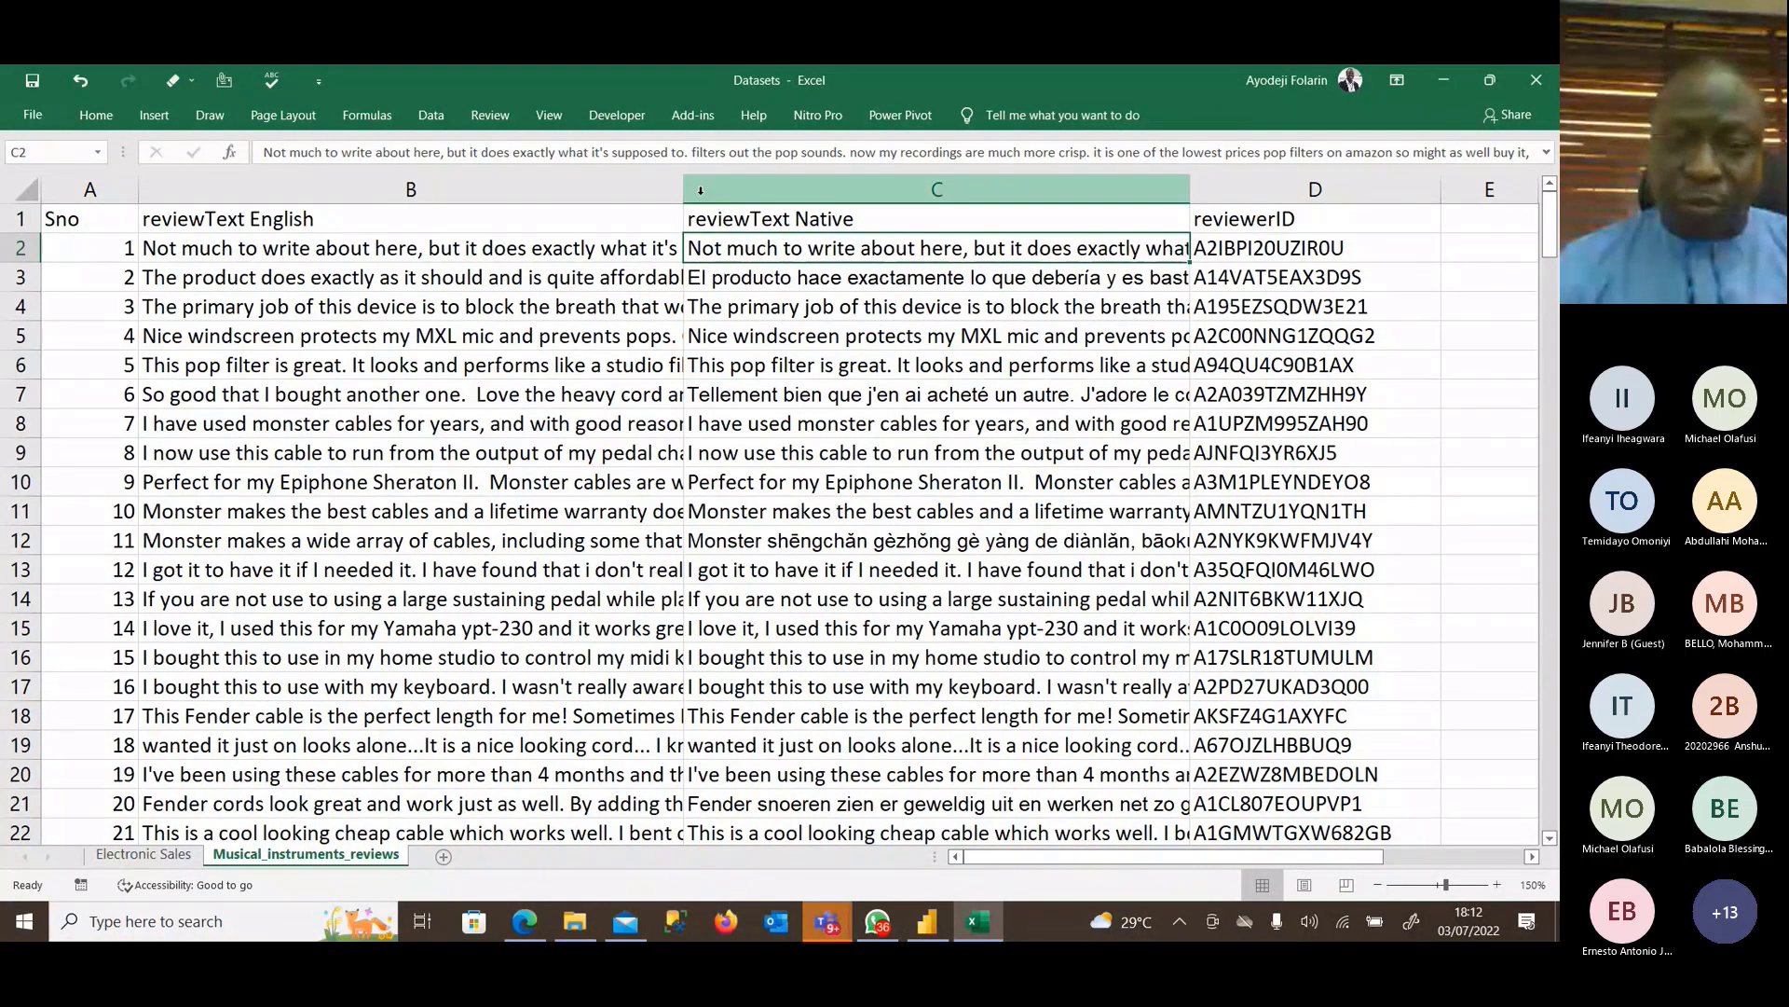
Widen the reviewText English column and apply Wrap Text to the whole column.
left_click_drag(698, 189, 698, 189)
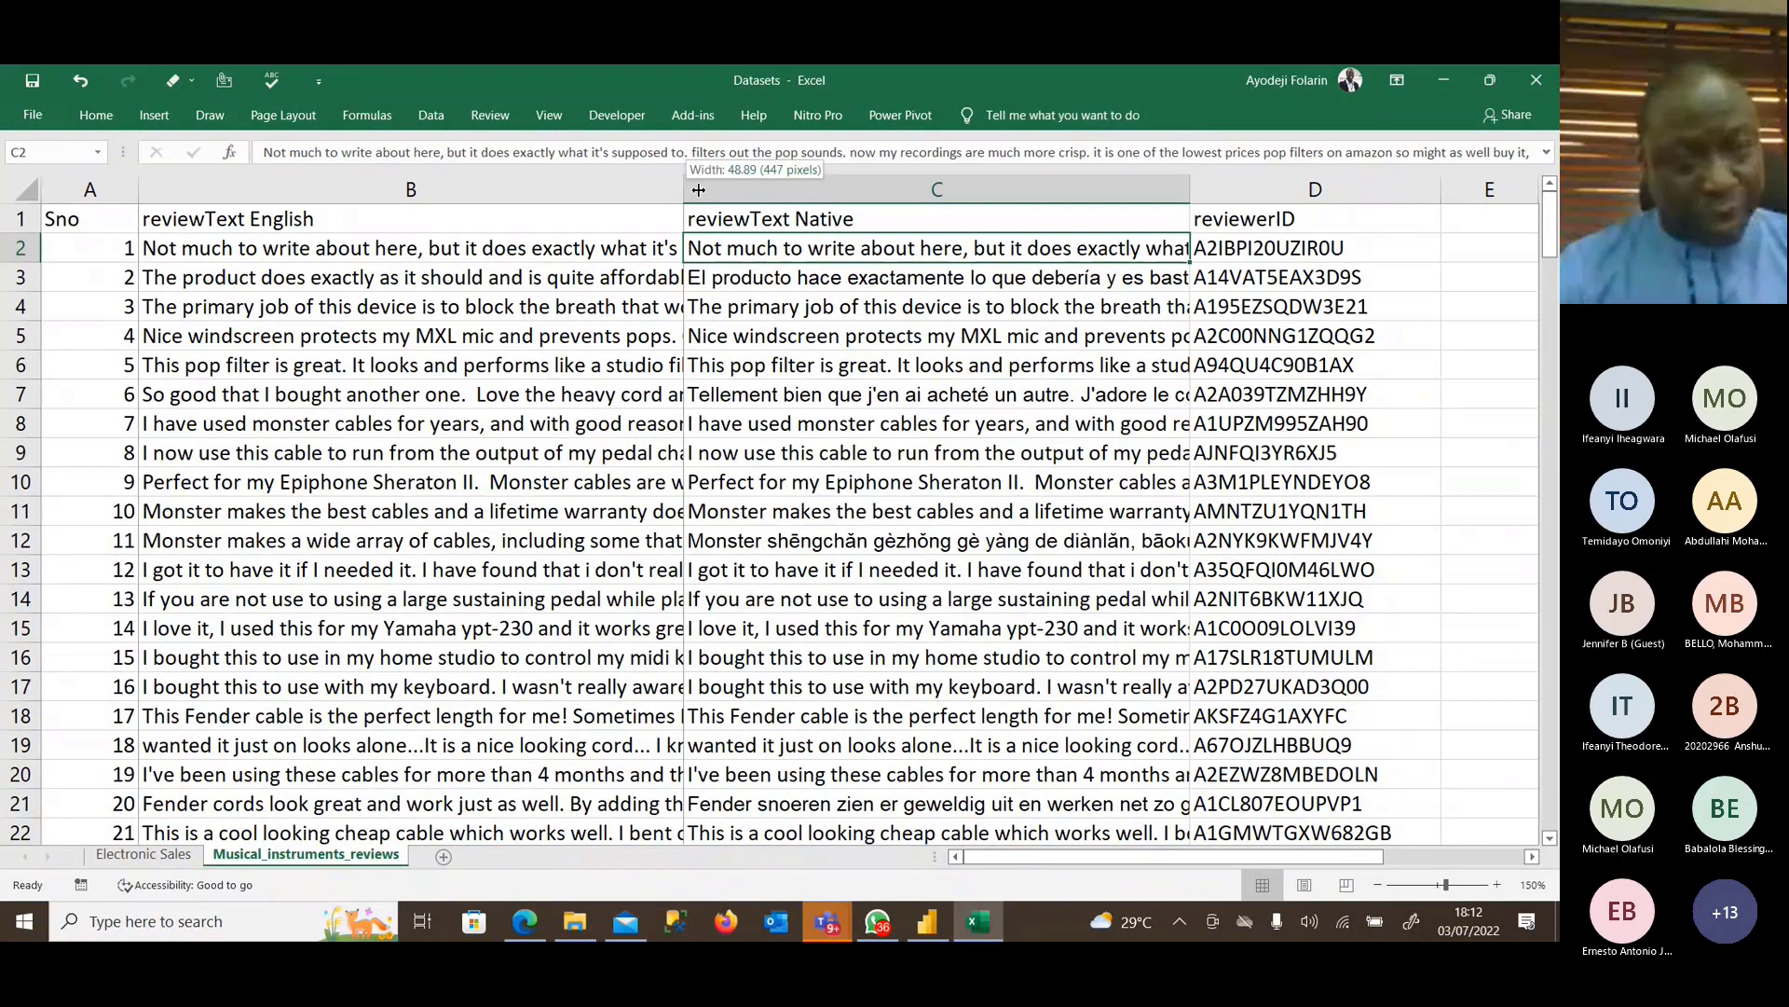
left_click_drag(698, 189, 816, 188)
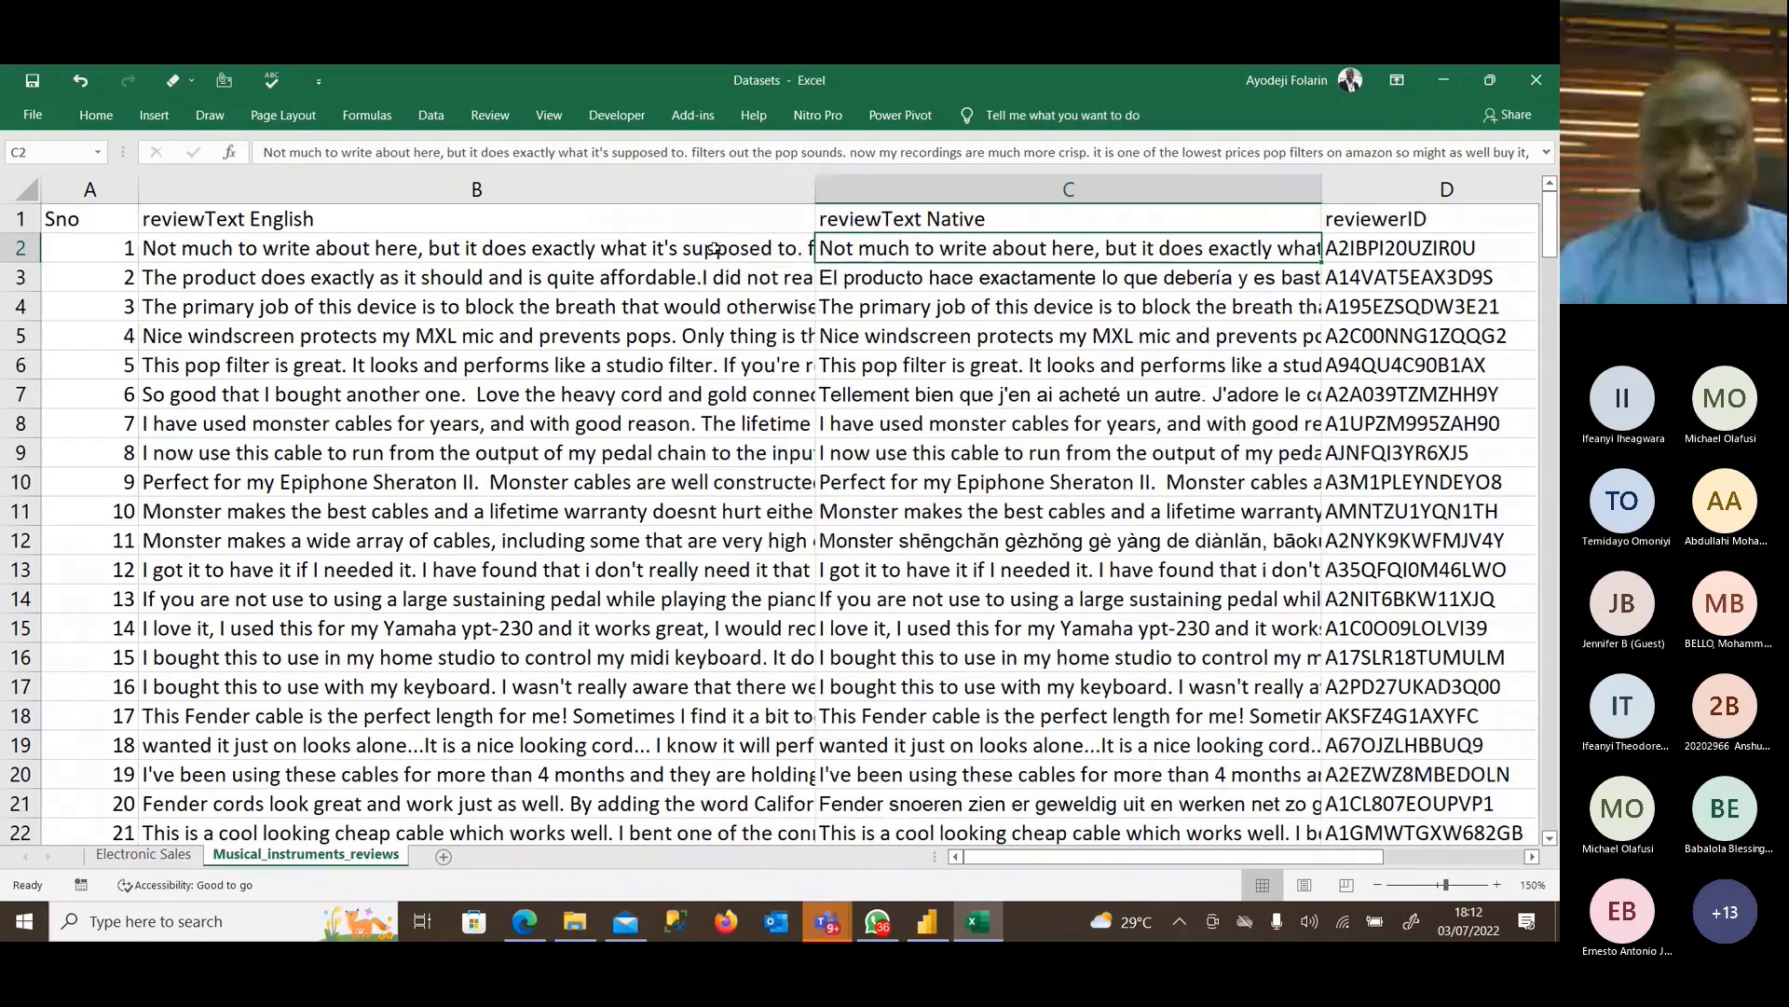
left_click(713, 250)
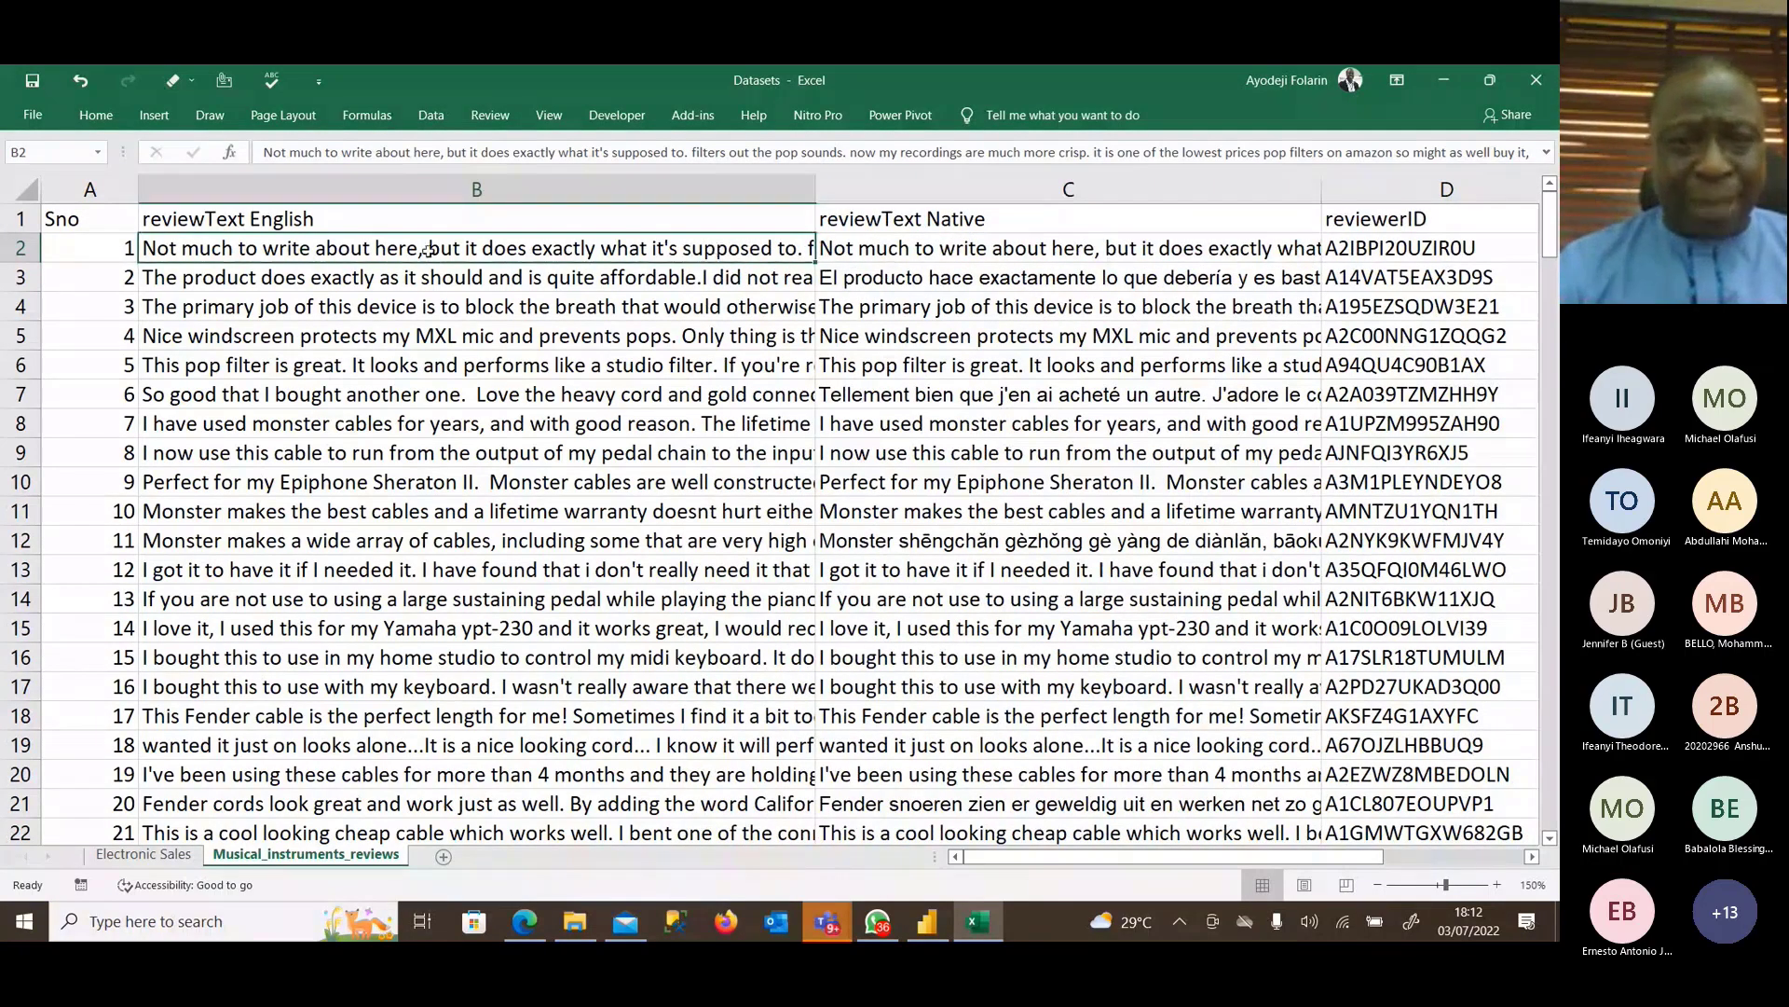
left_click_drag(816, 189, 890, 190)
left_click(660, 189)
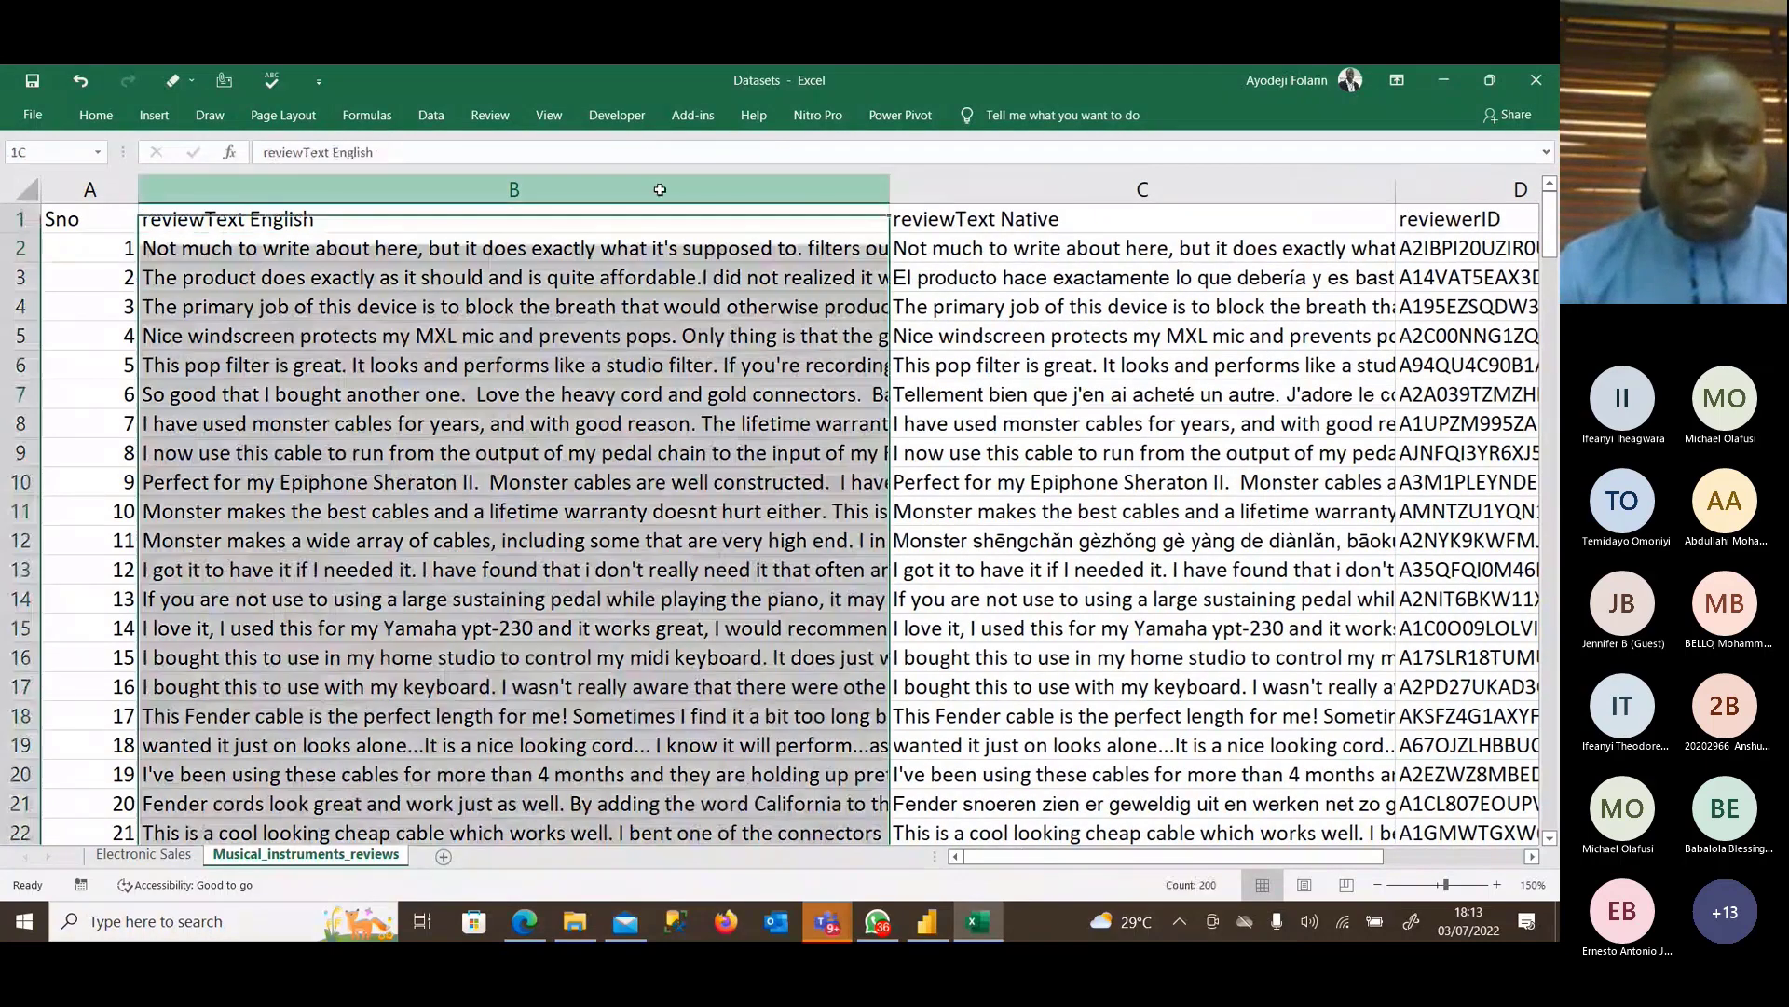
left_click(103, 121)
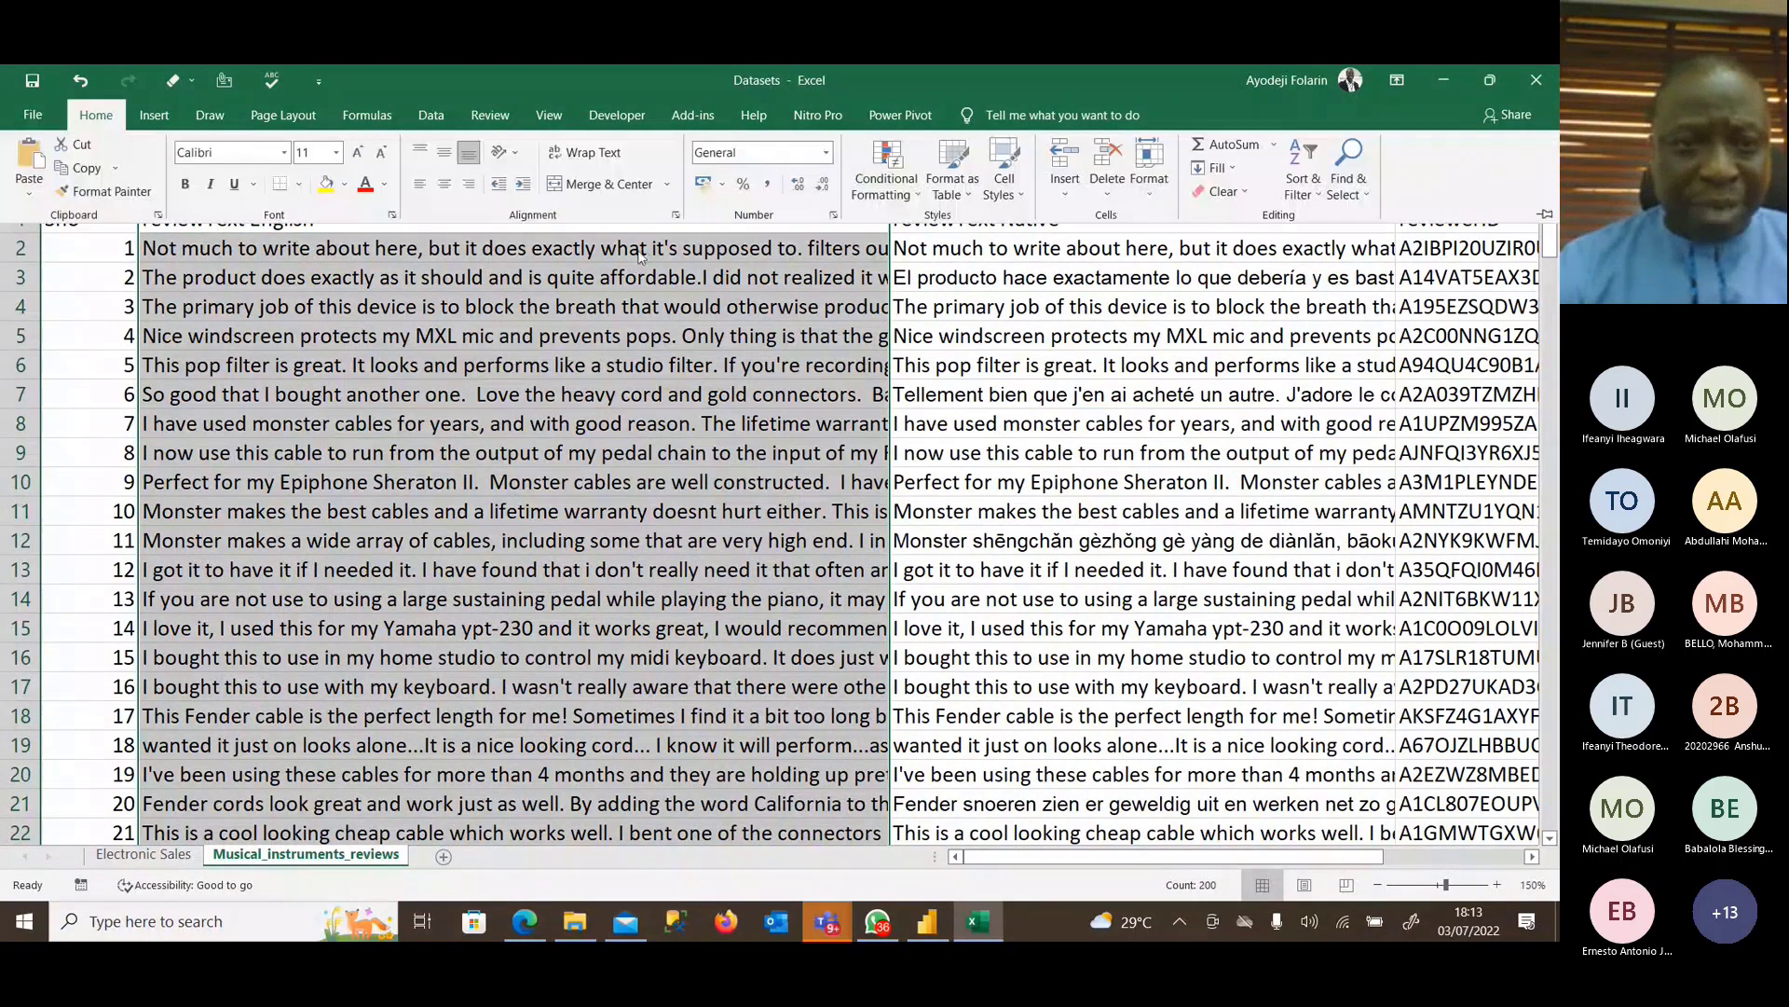
left_click(588, 164)
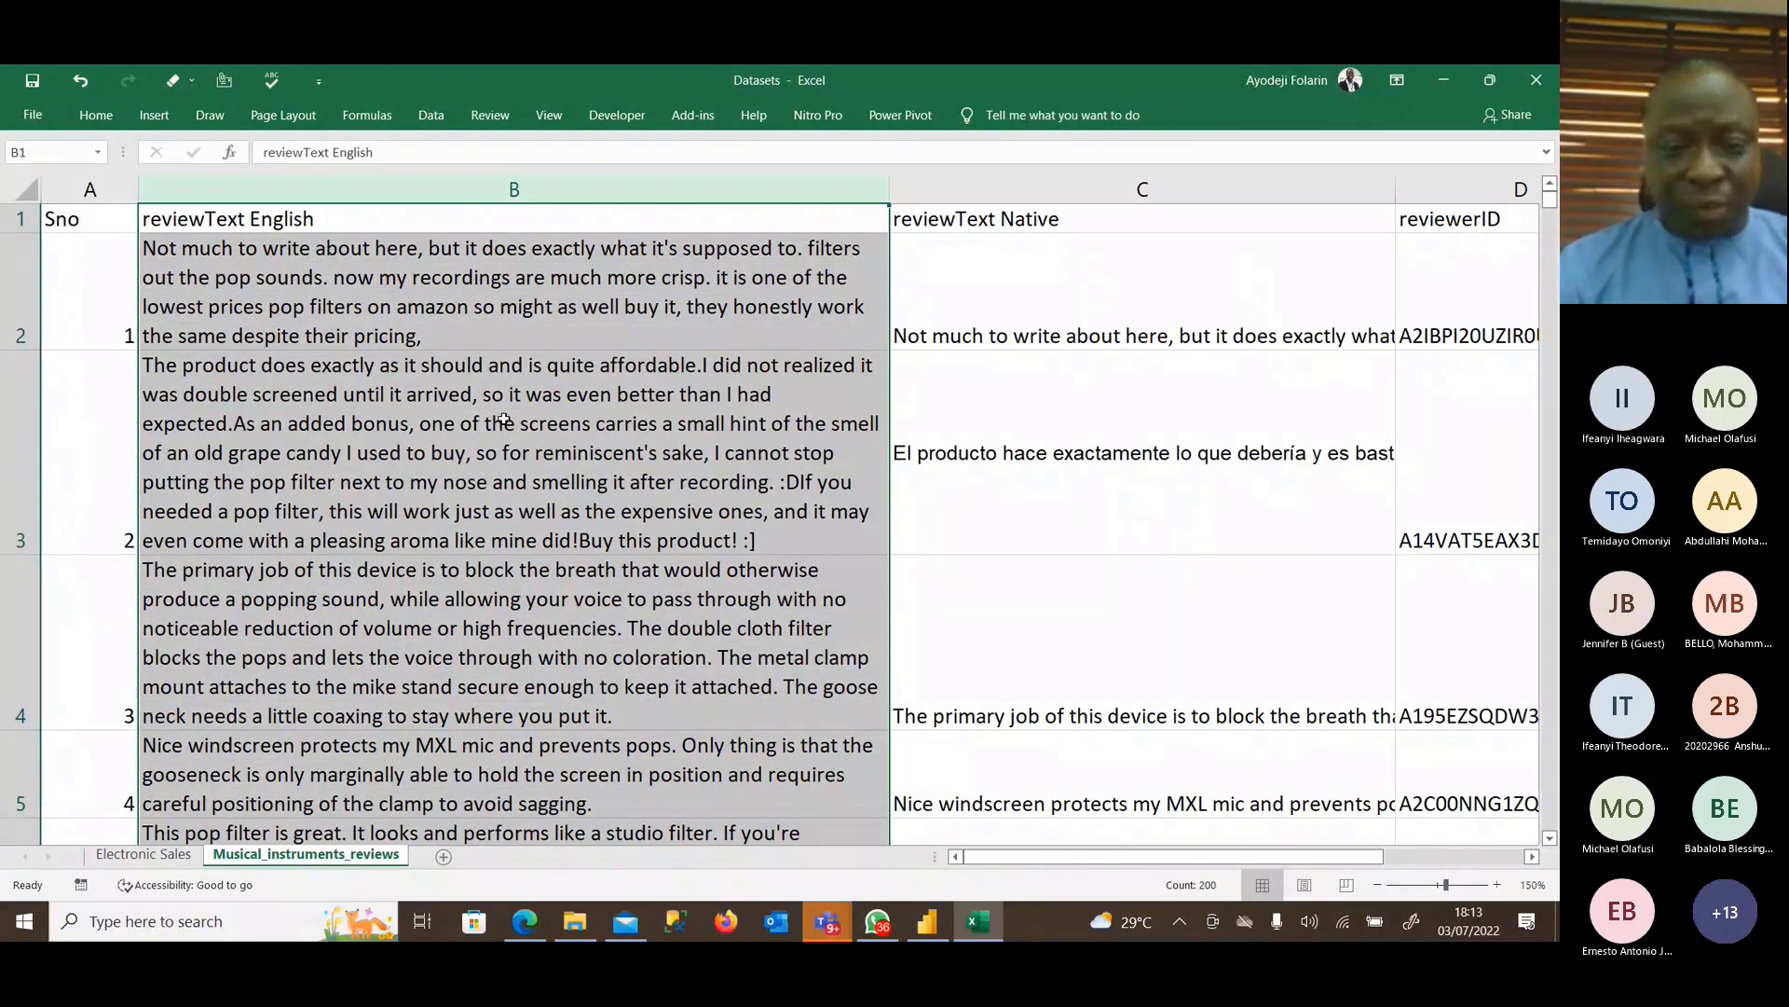
Go through the wrapped English reviews in cells B3 and B4, and return to the first one in B2.
left_click(687, 471)
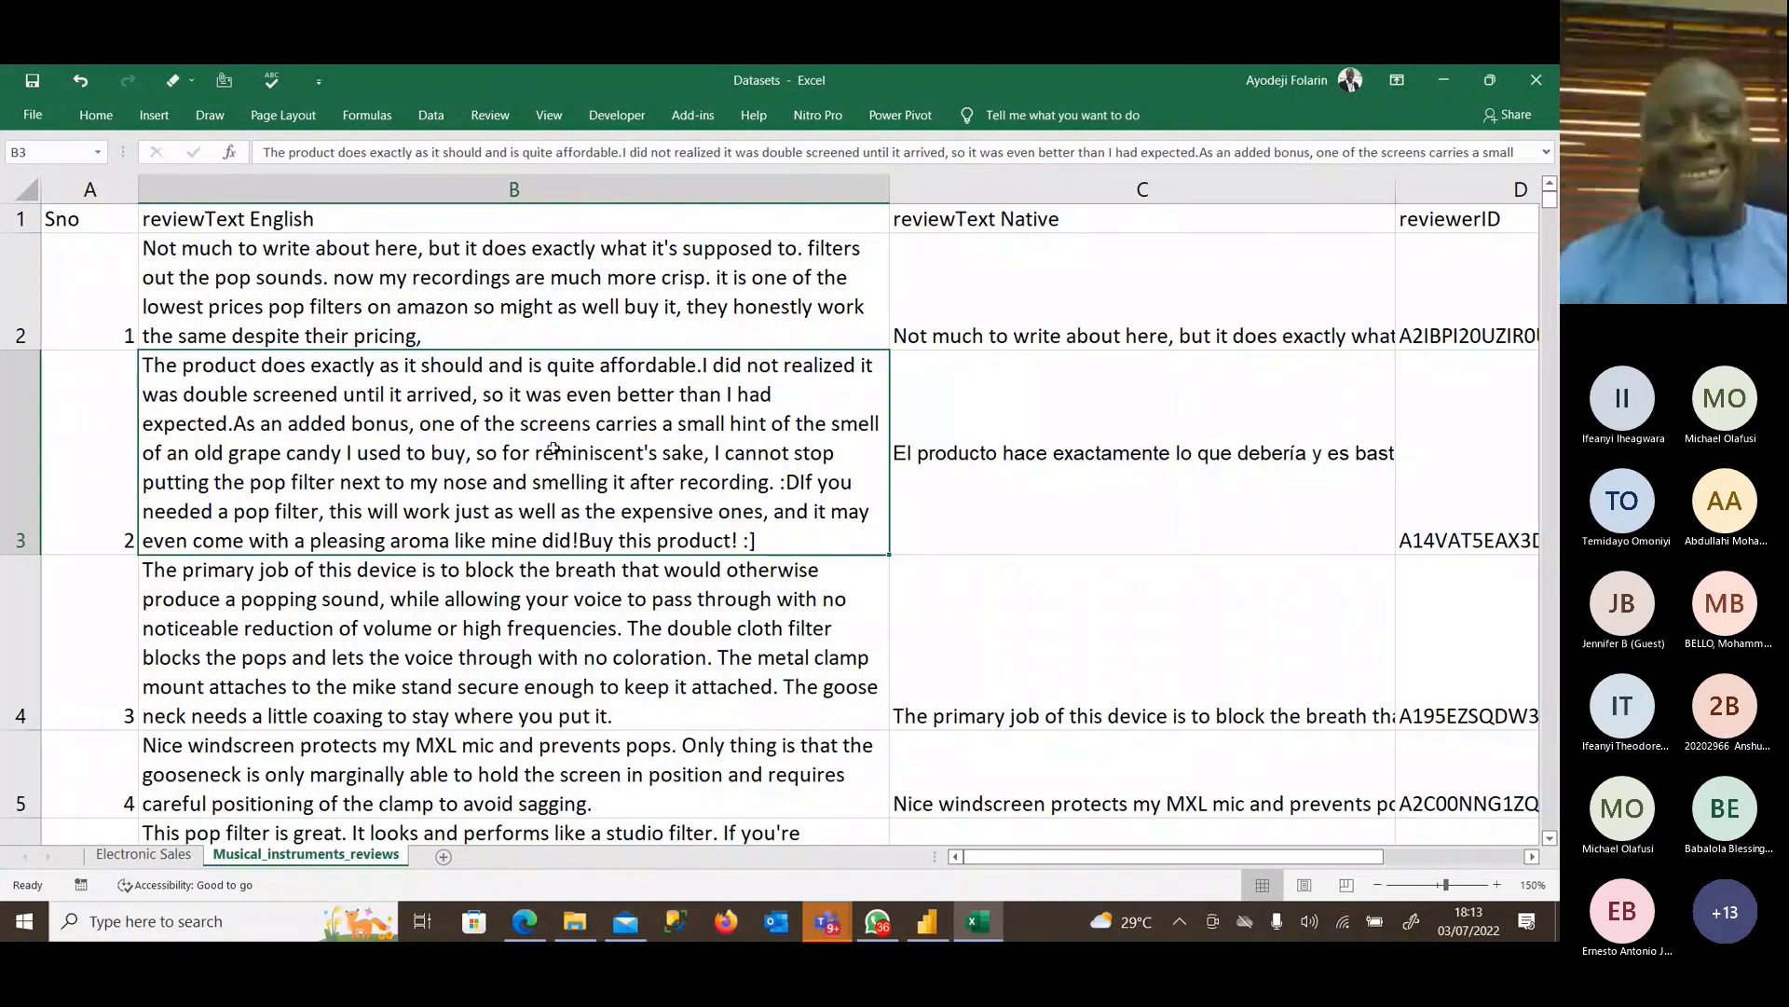
key("Down")
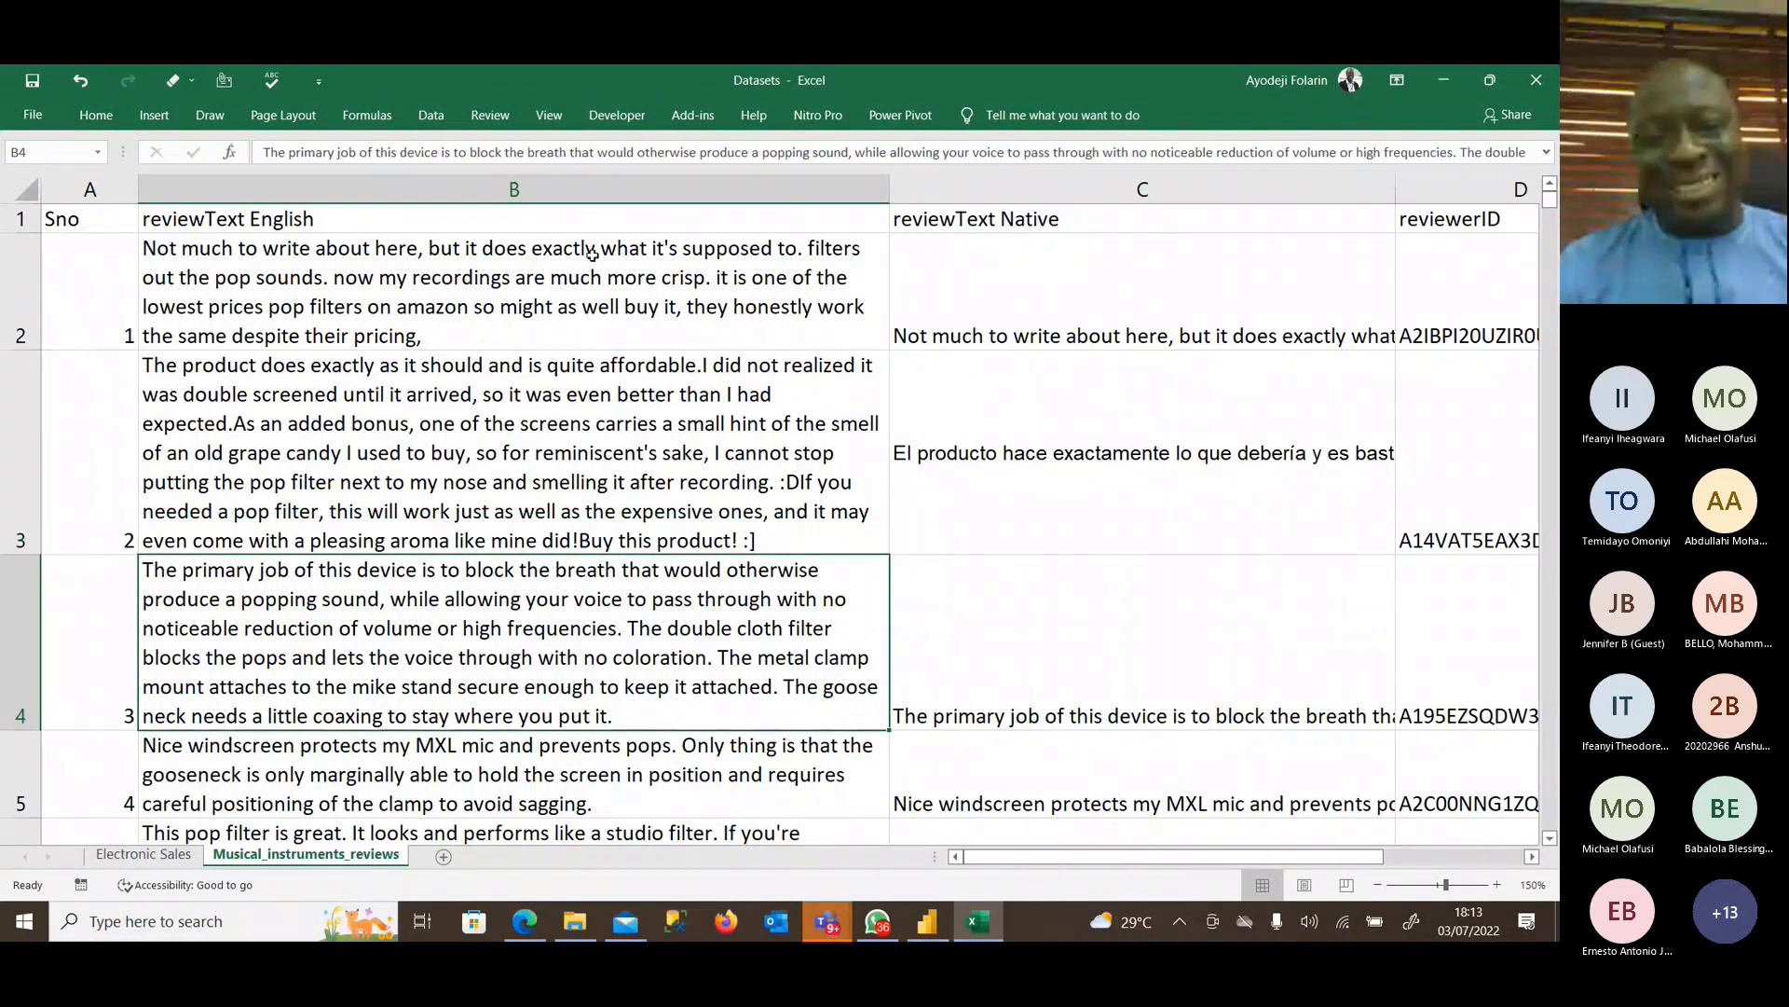
left_click(509, 258)
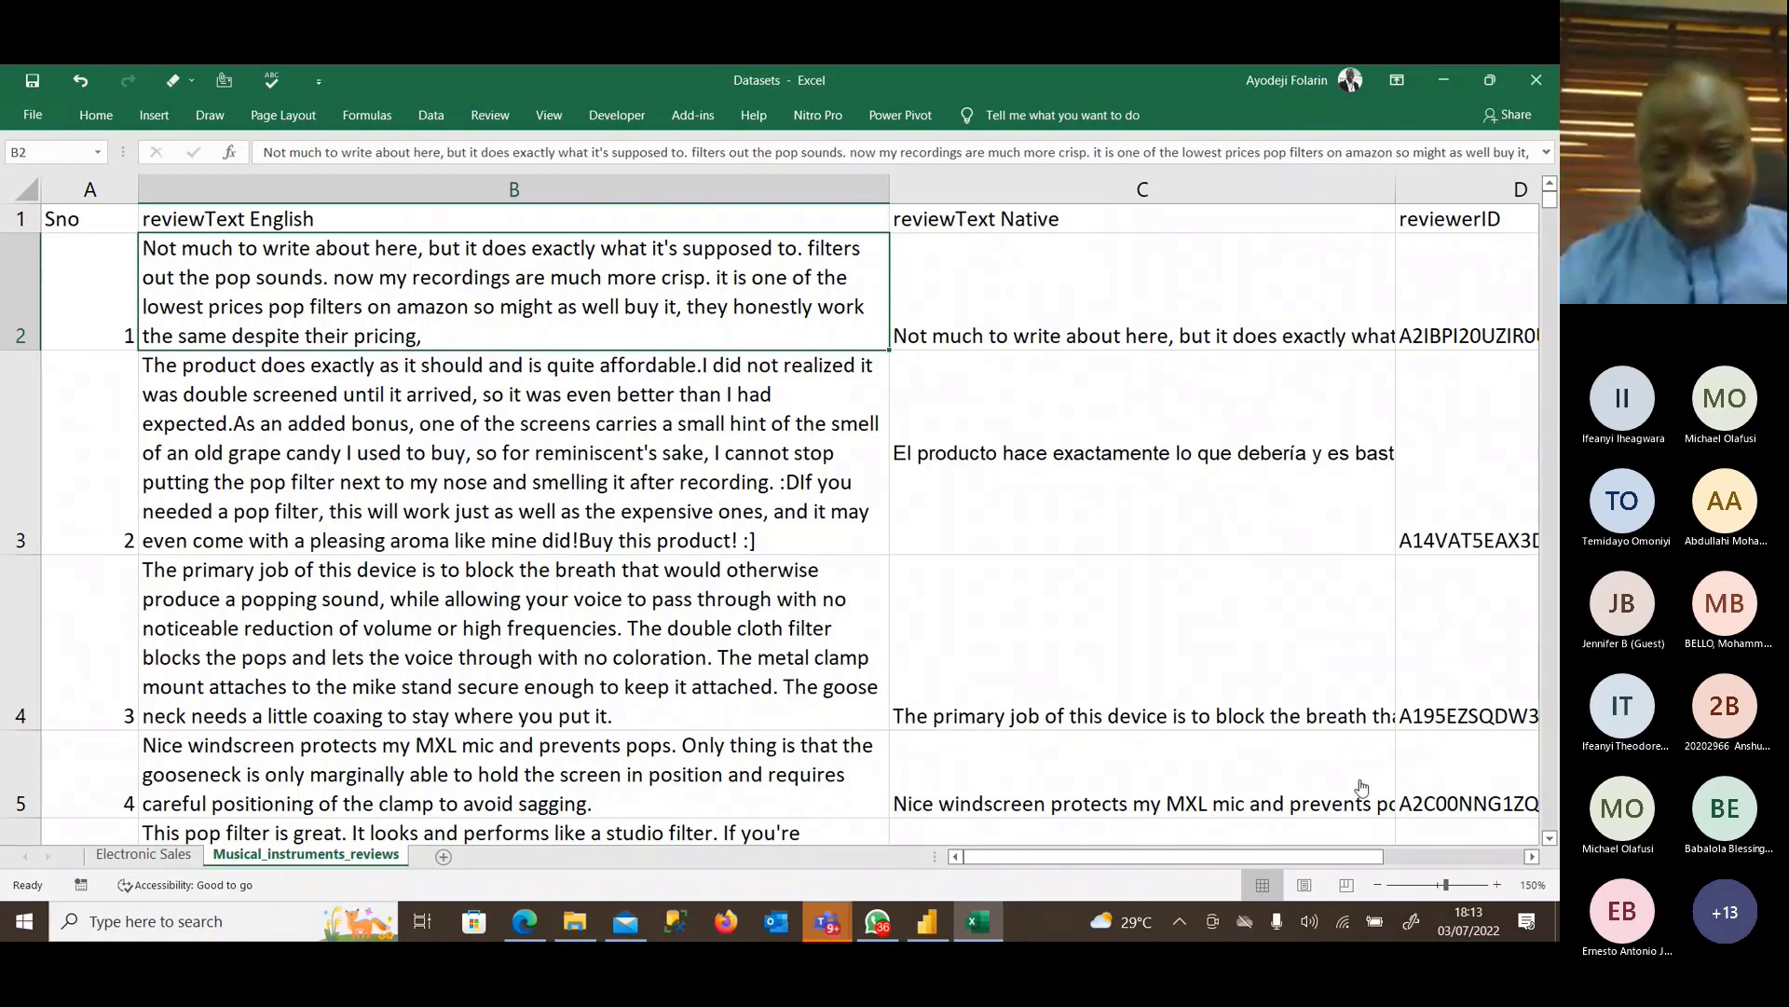
Switch to the Power BI Office Hour meeting in Teams, maximise it to read the chat, and minimise it again.
left_click(827, 921)
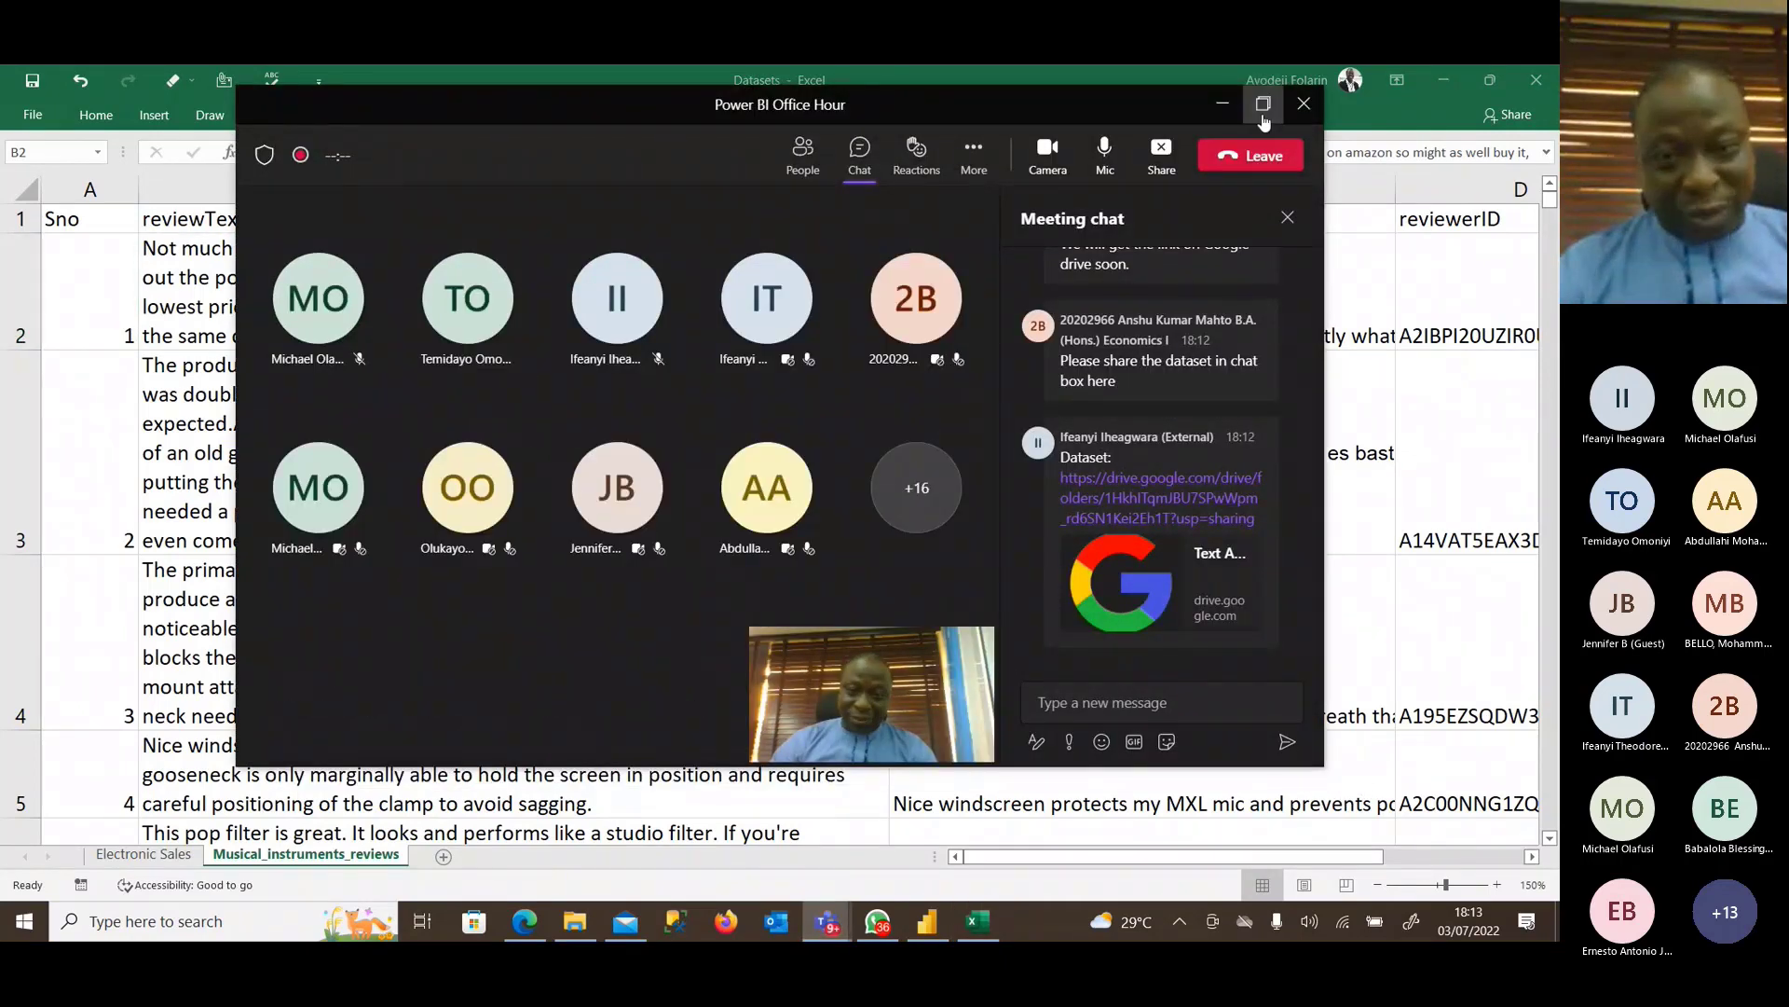
left_click(1263, 105)
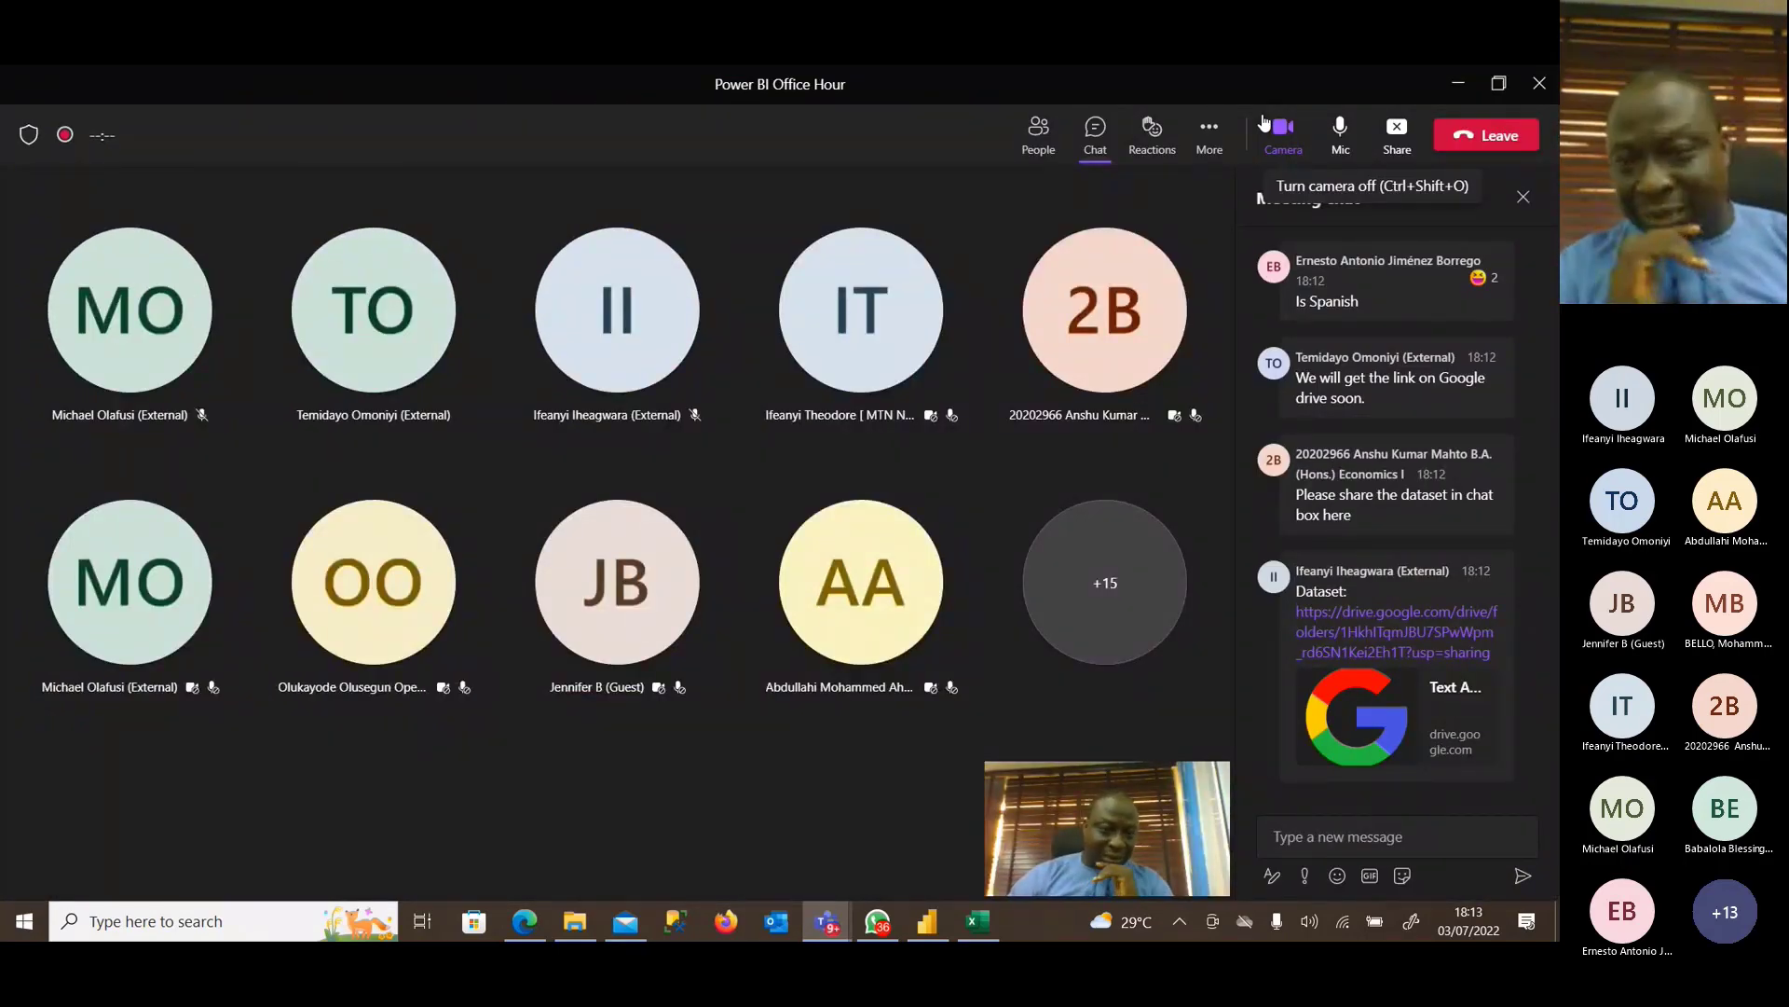
left_click(1458, 88)
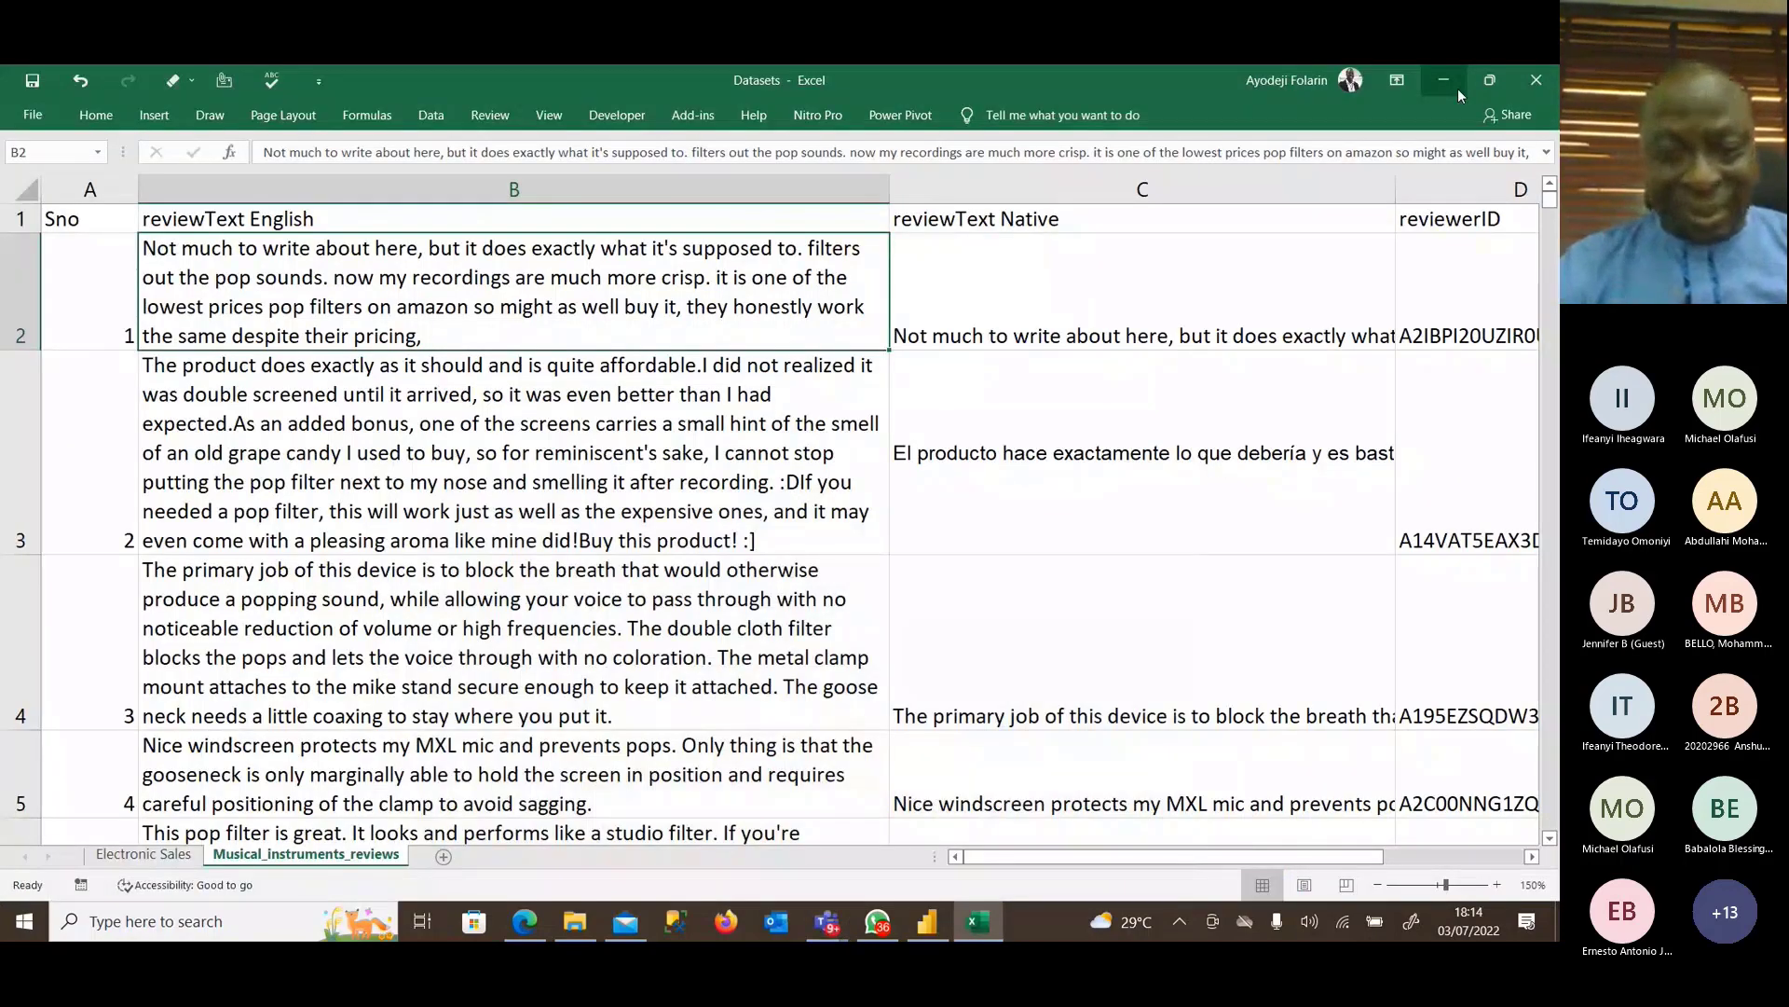
Close the Datasets workbook with its changes saved, and dismiss the start screen in Power BI Desktop.
left_click(1542, 86)
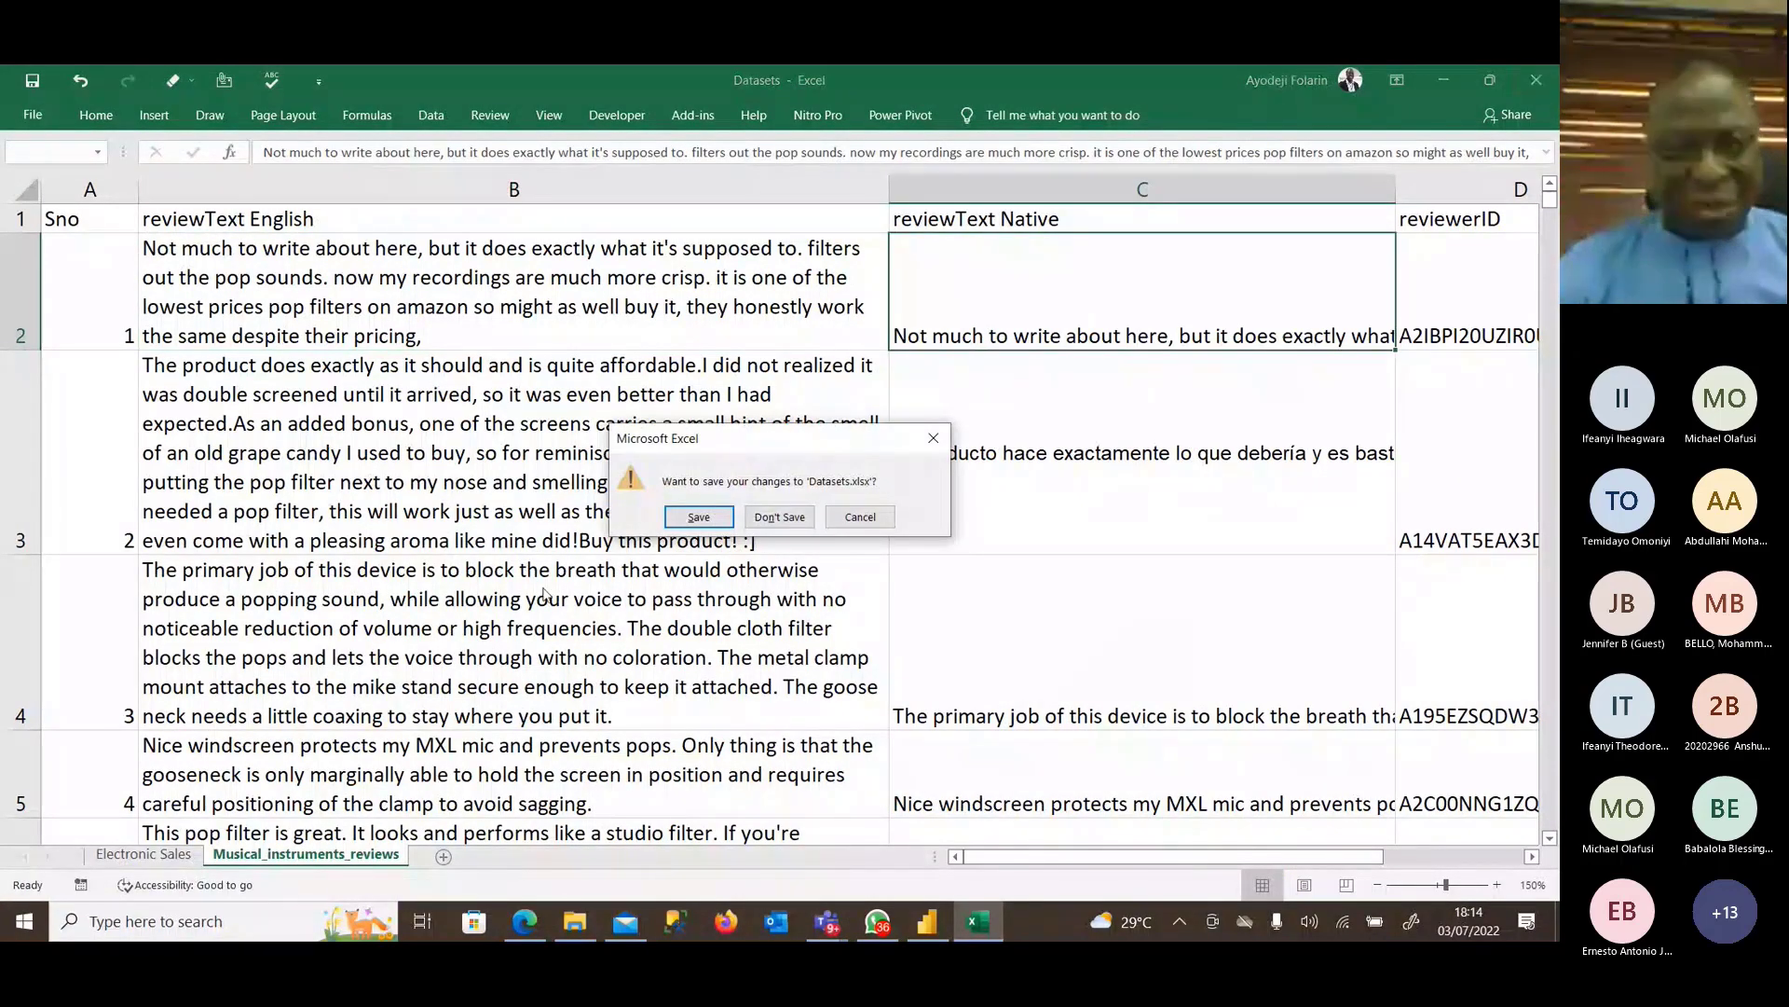
left_click(700, 518)
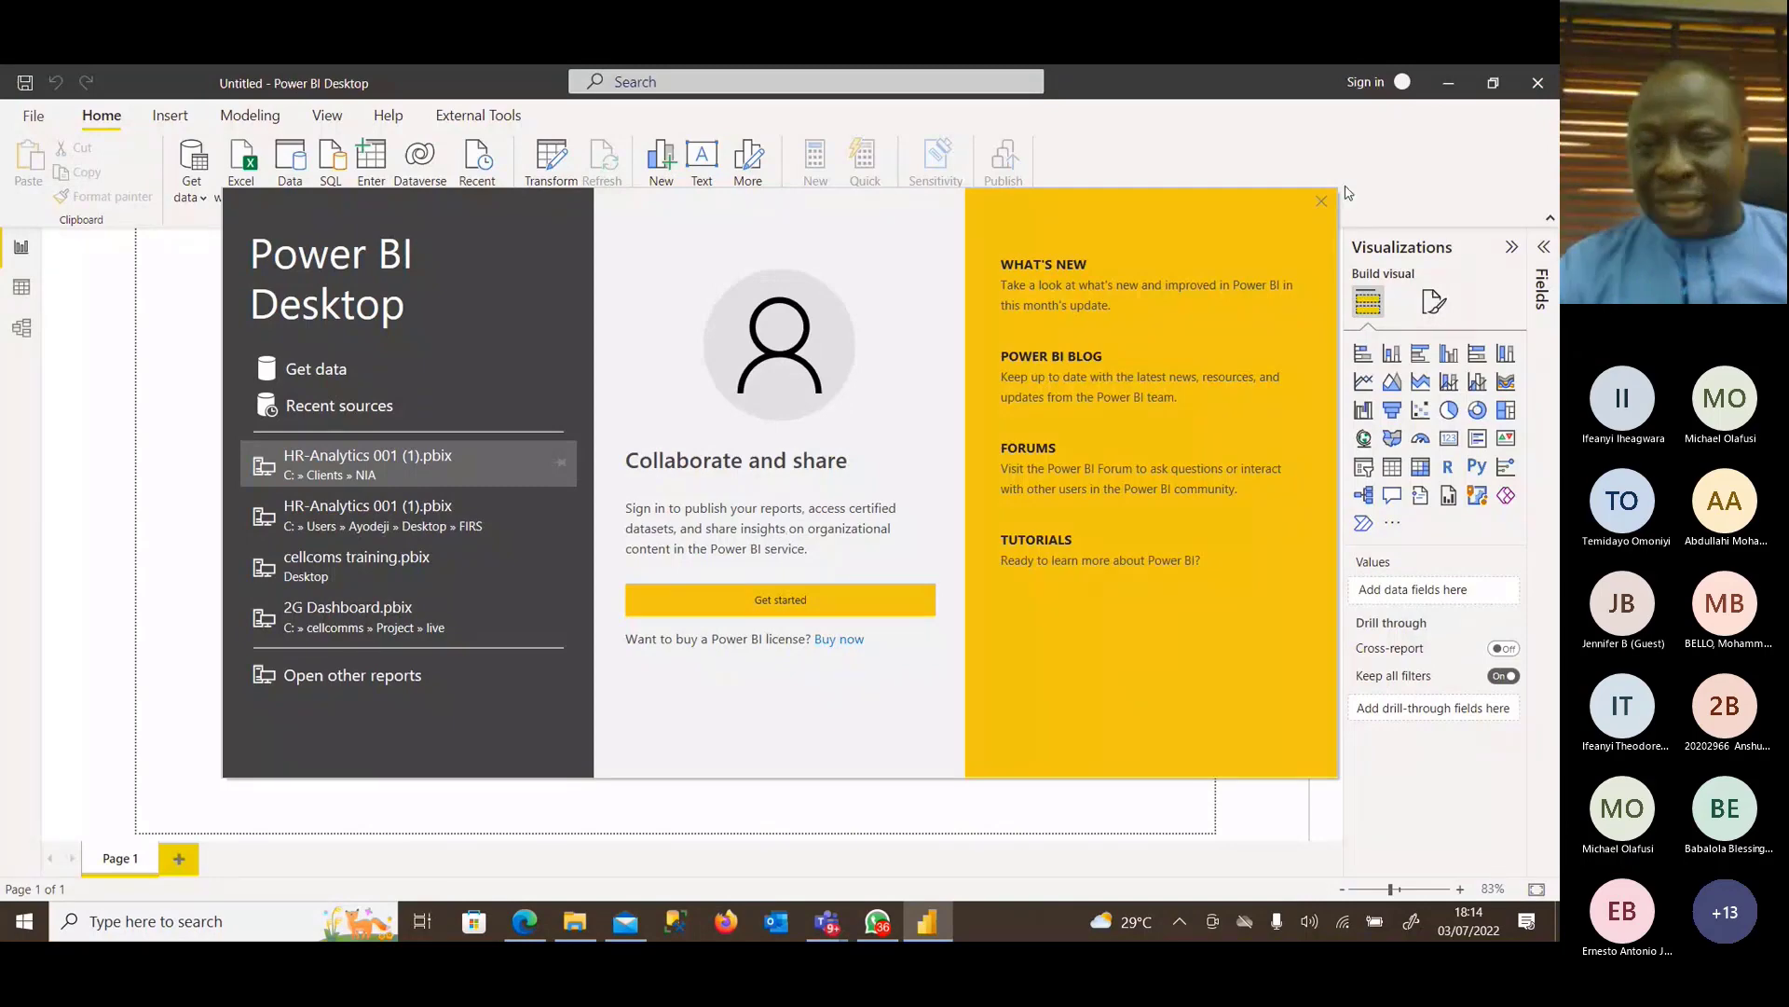
left_click(1322, 203)
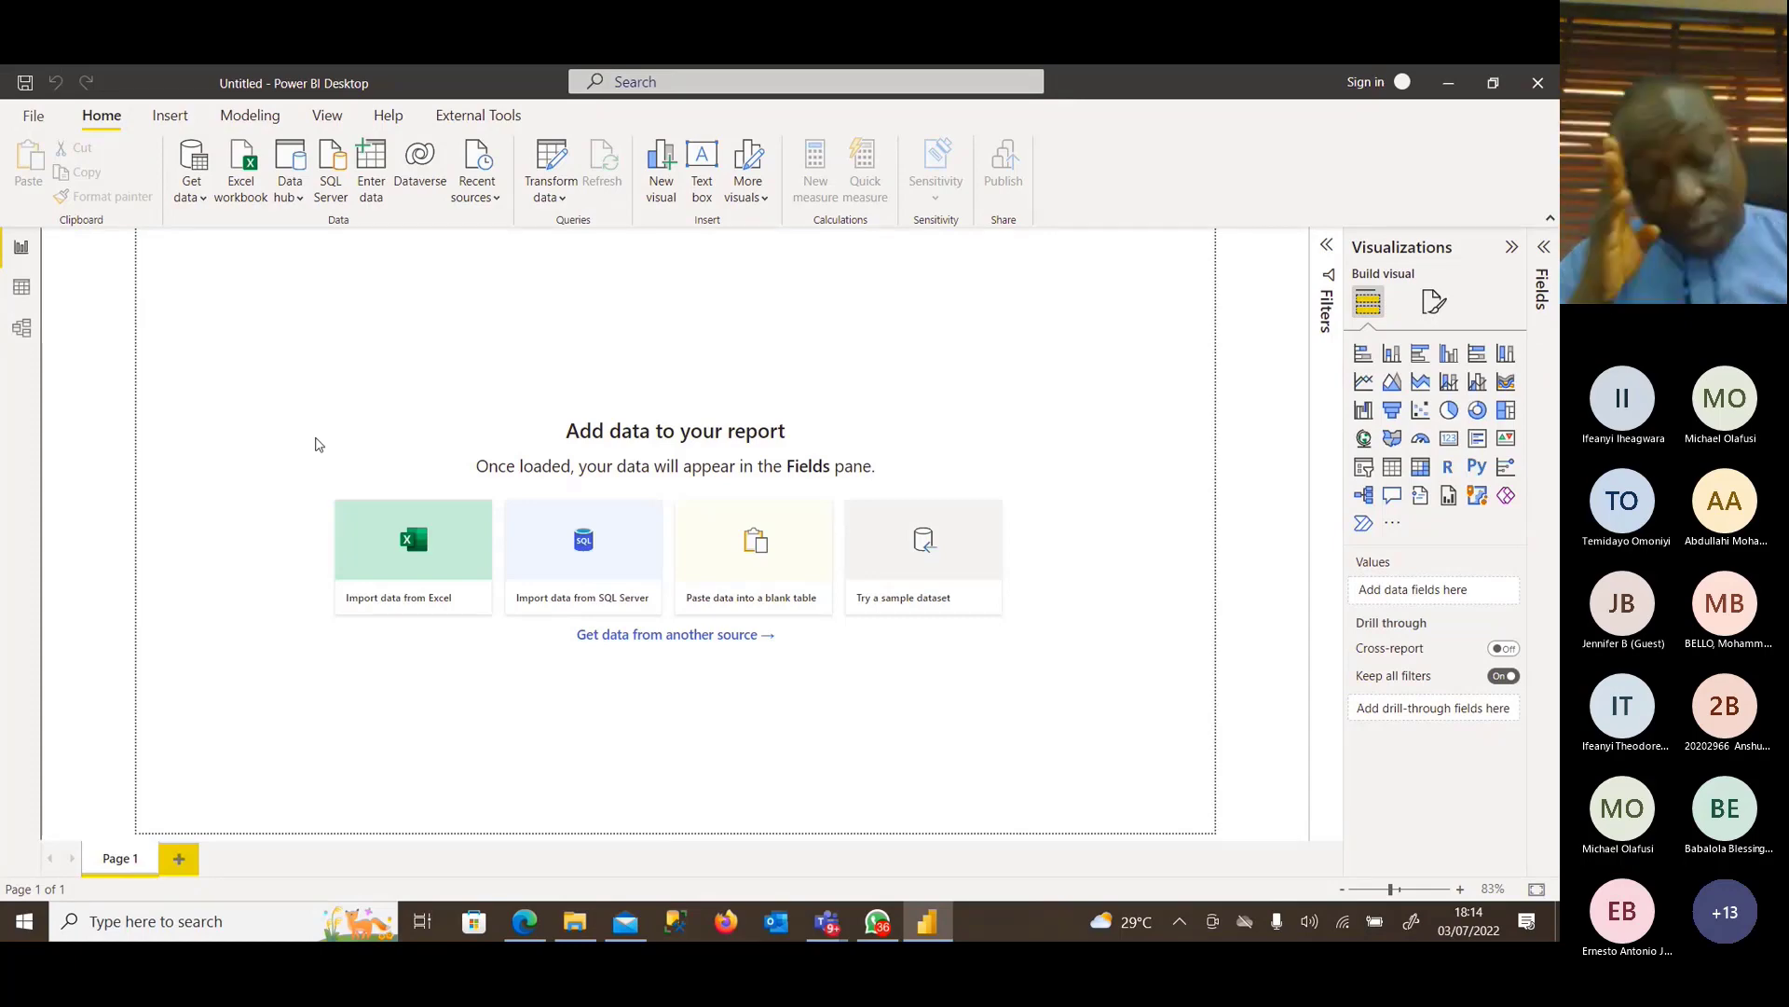
Bring up the common data sources, check the file types in File Explorer's urbizedge folder, and minimise that window.
left_click(199, 203)
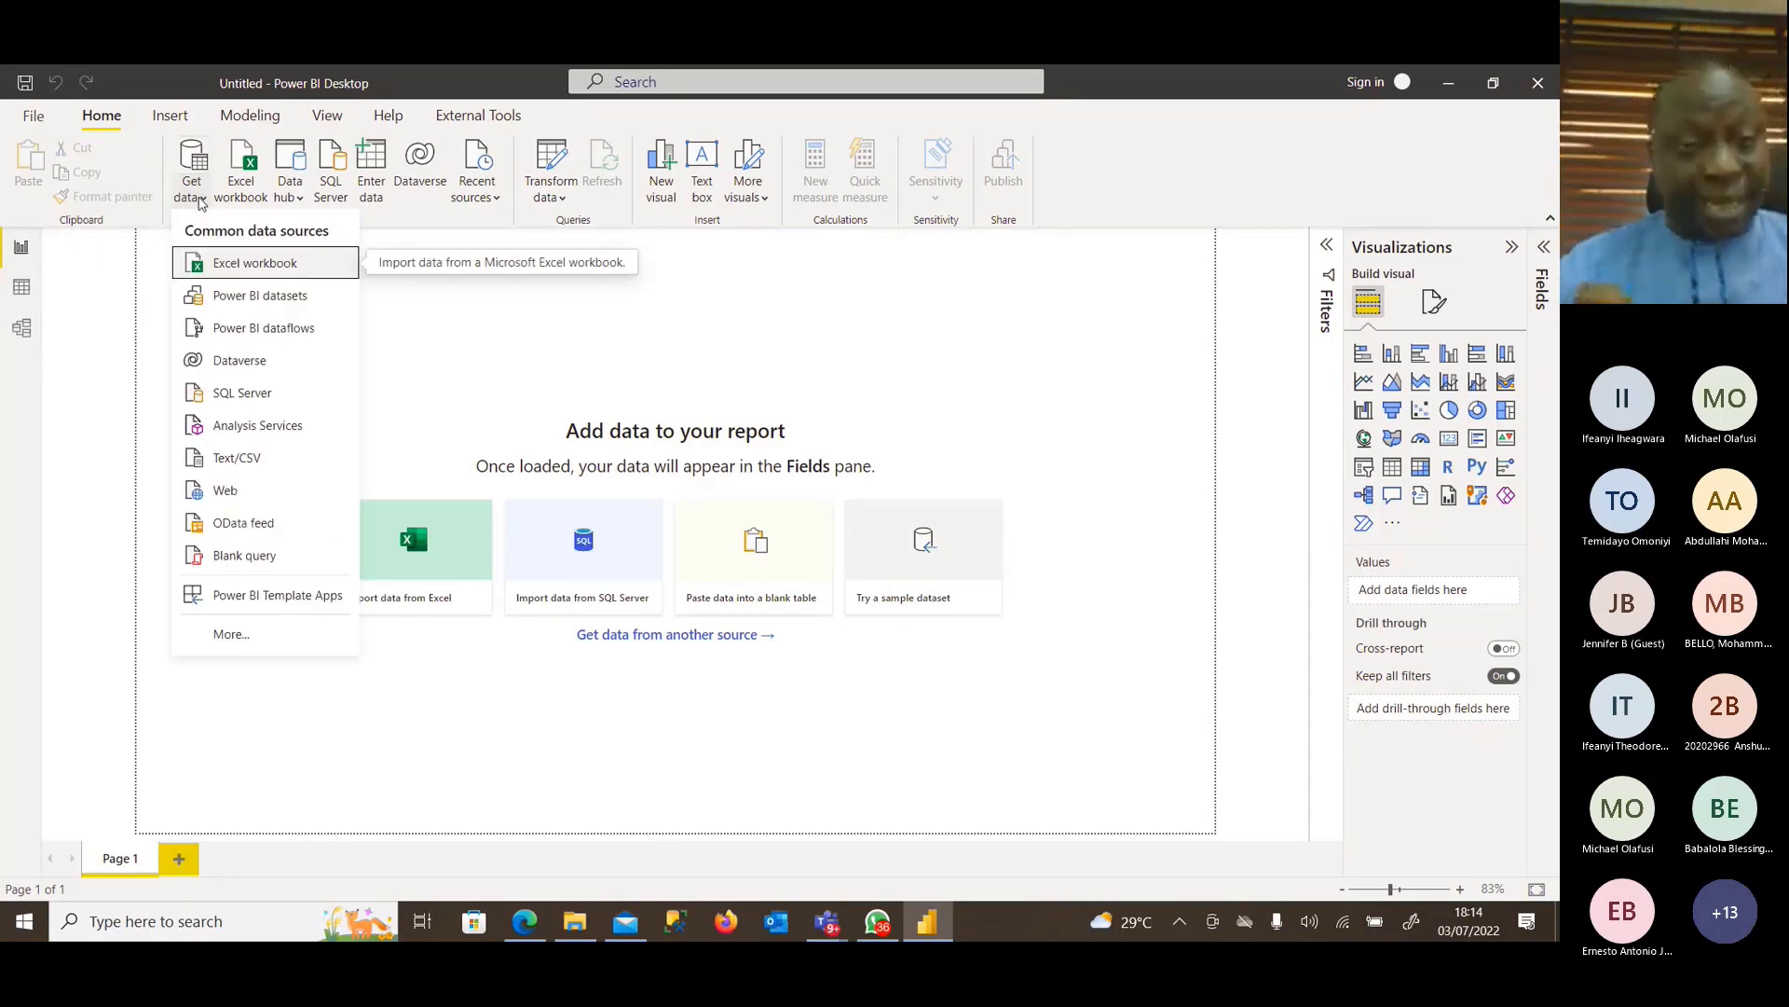
left_click(244, 266)
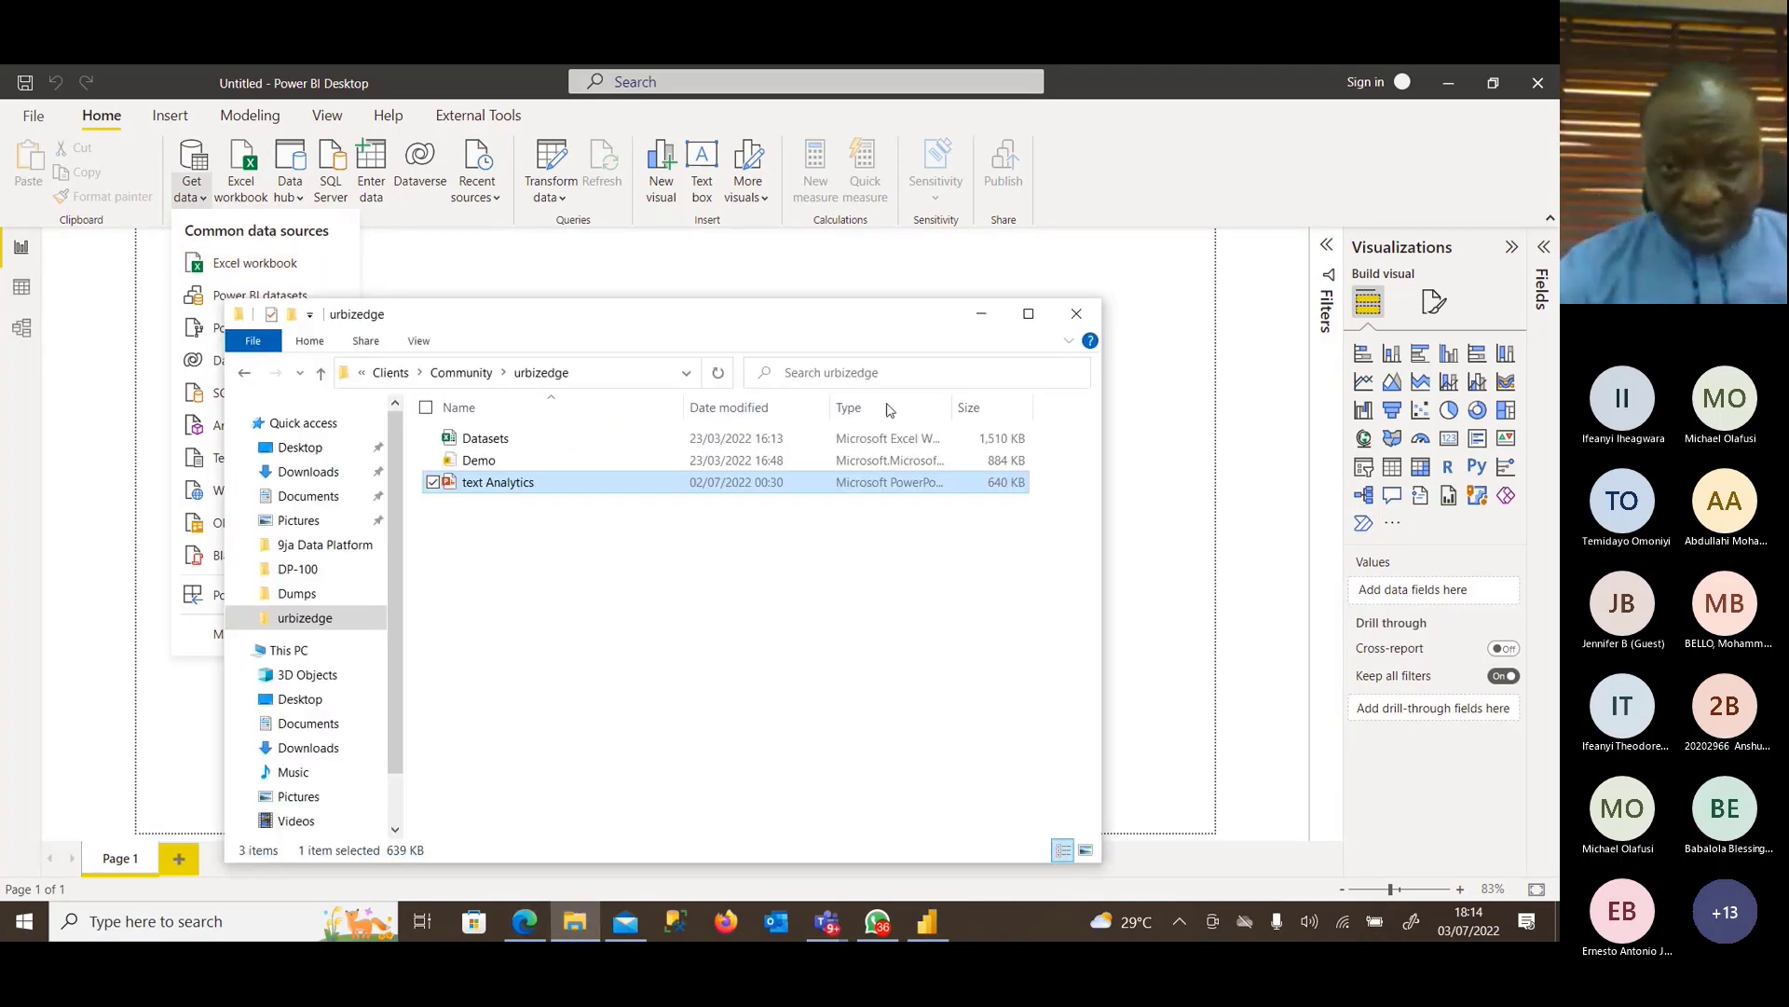
left_click_drag(955, 408, 1057, 407)
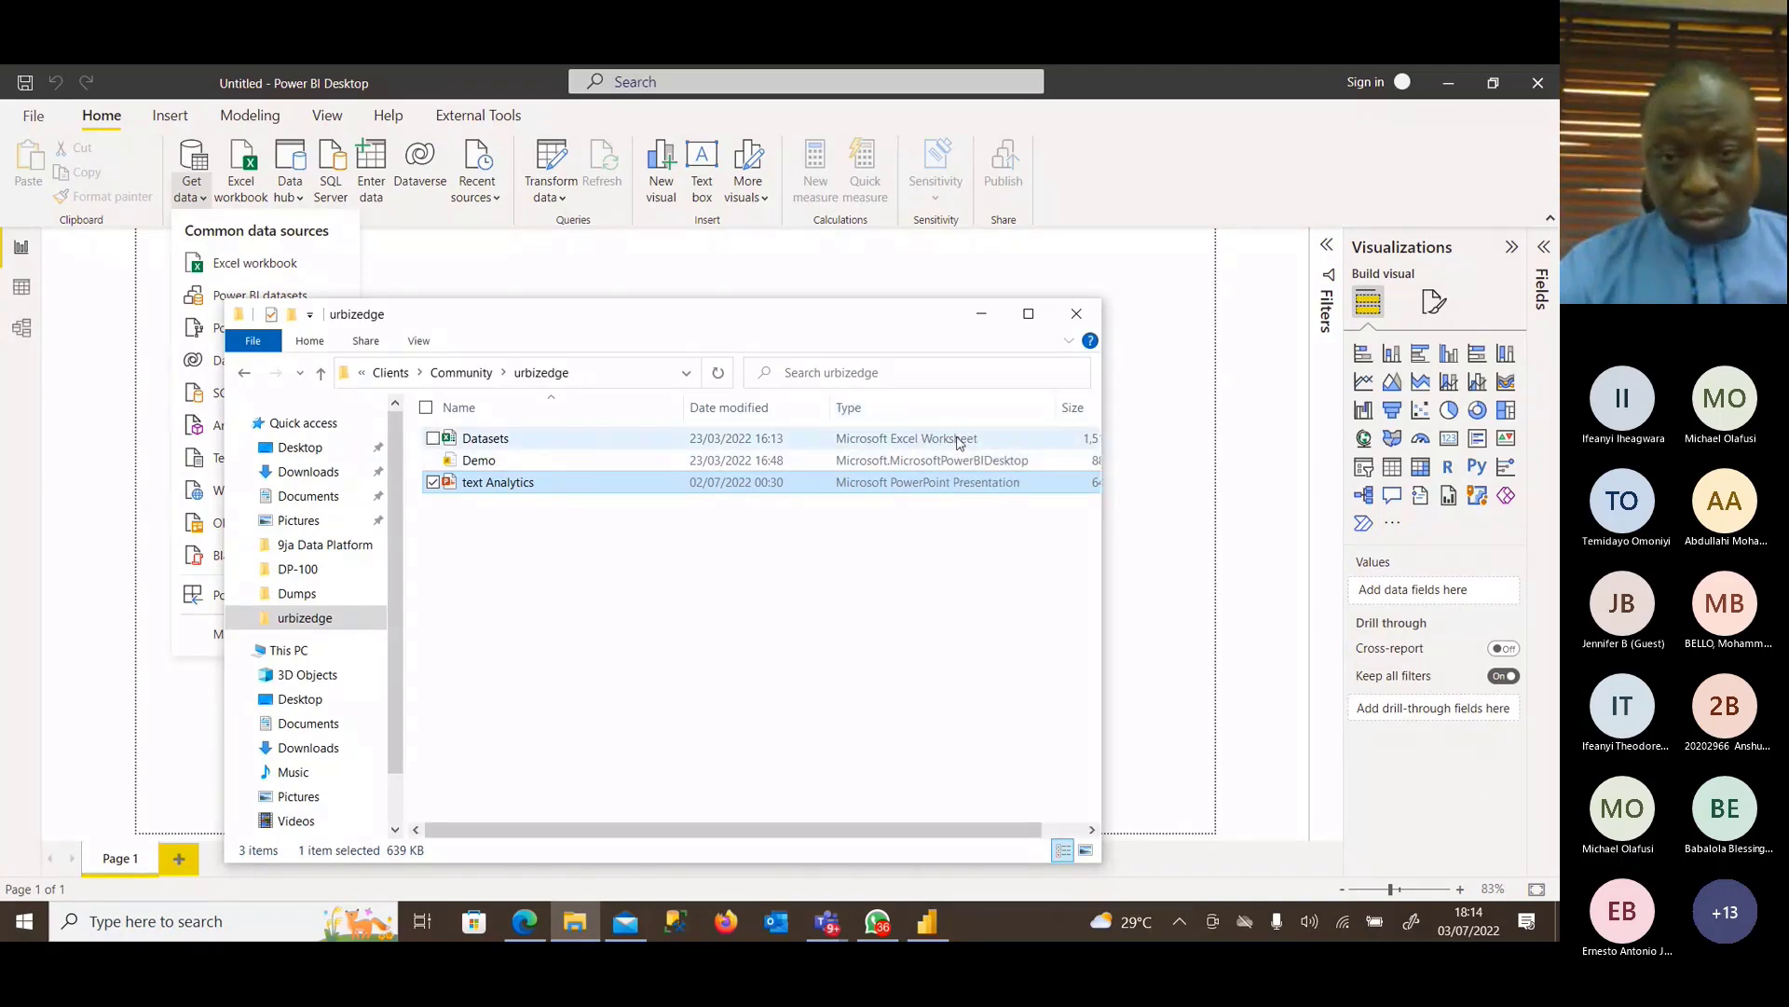
left_click(982, 313)
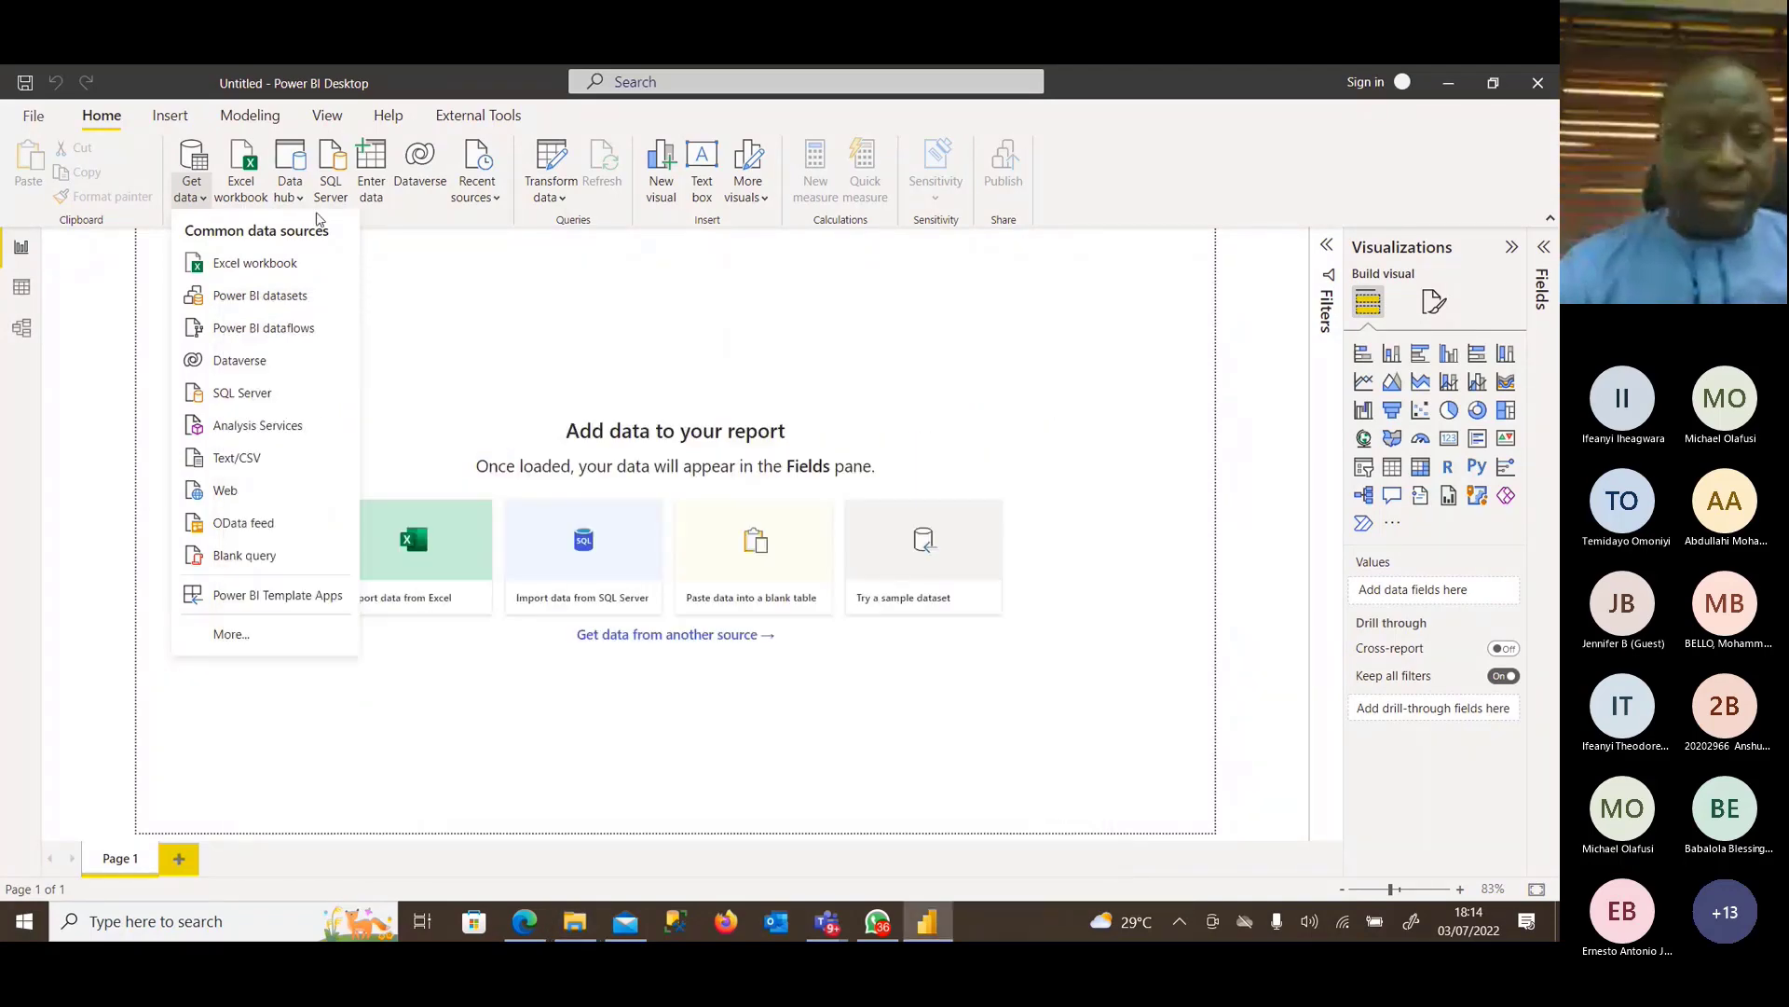
Connect to the Datasets Excel workbook in the urbizedge folder and preview its Musical_instruments_reviews sheet.
left_click(294, 263)
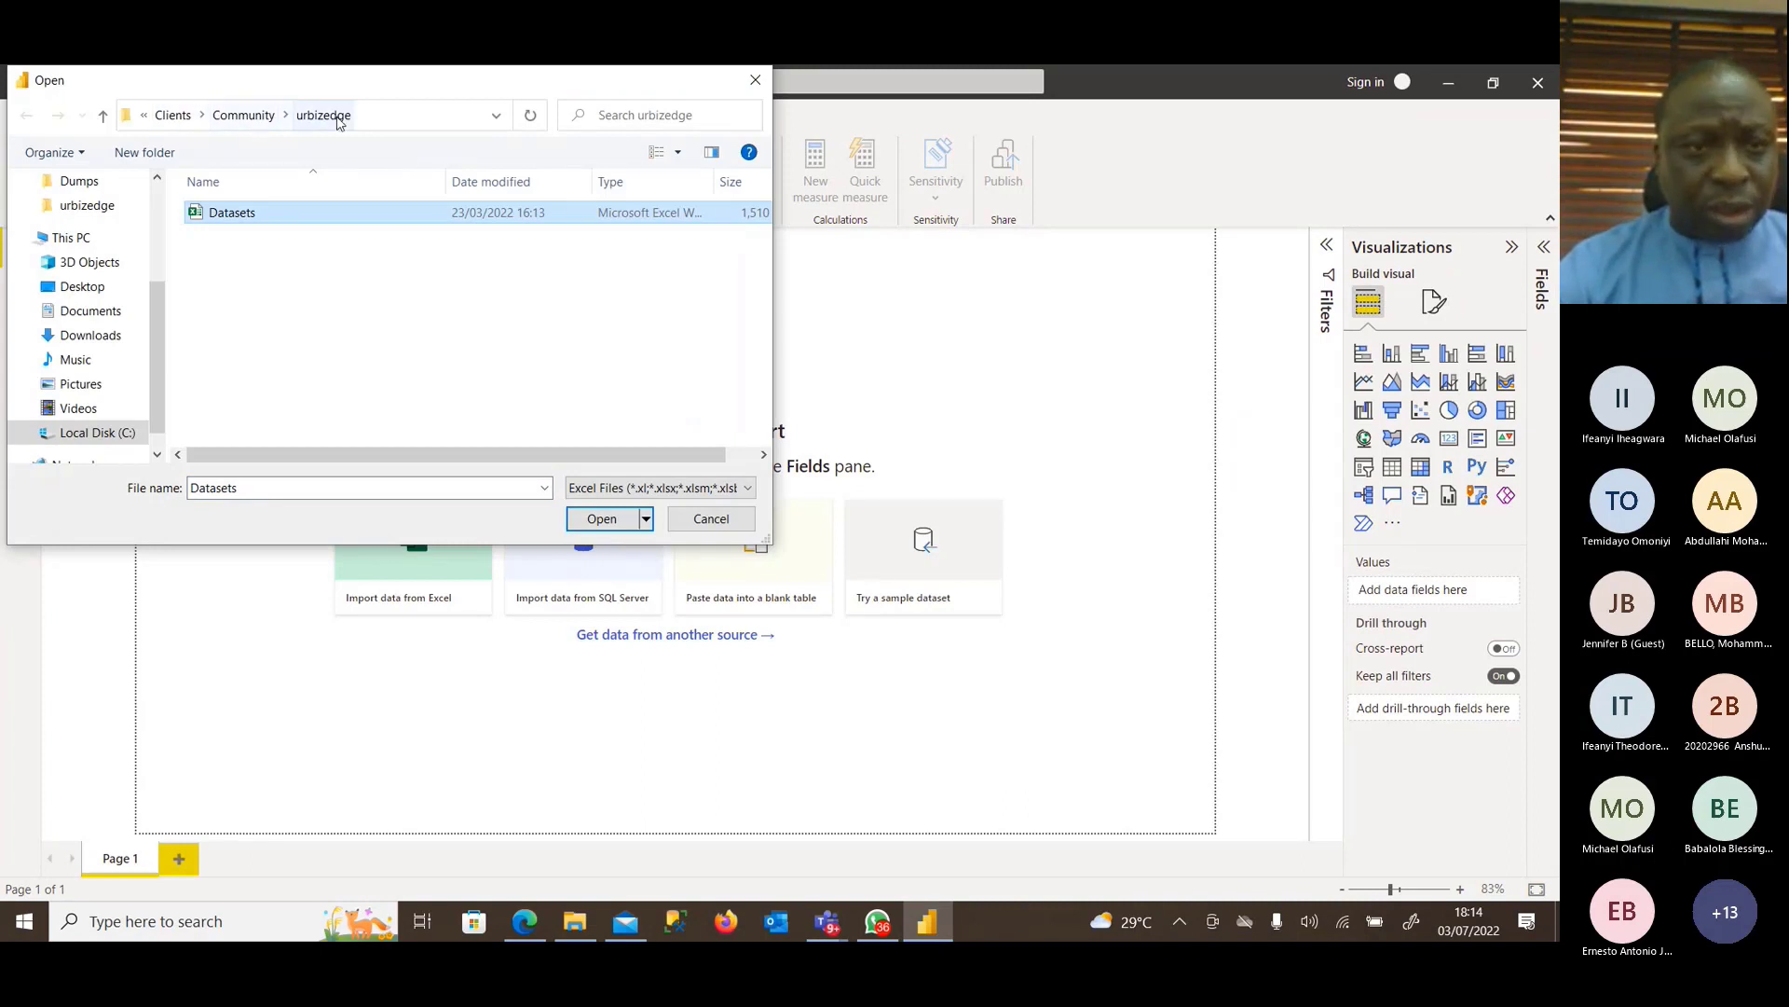
left_click(235, 220)
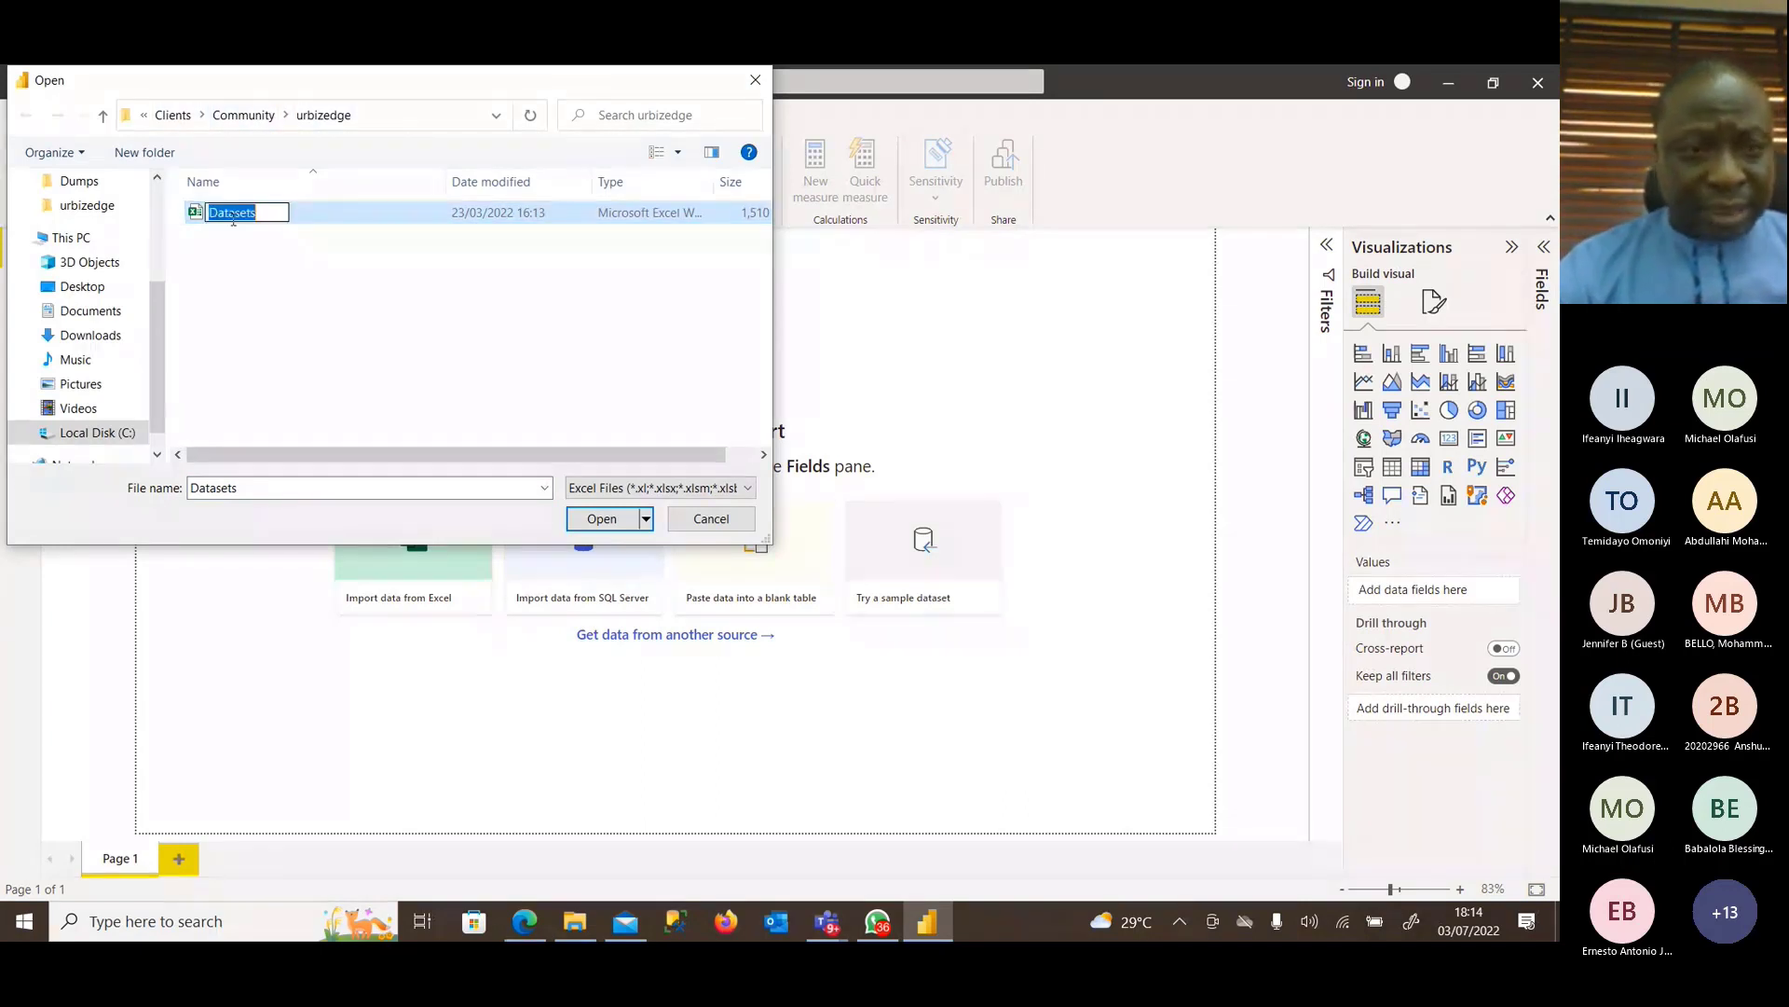
key("Escape")
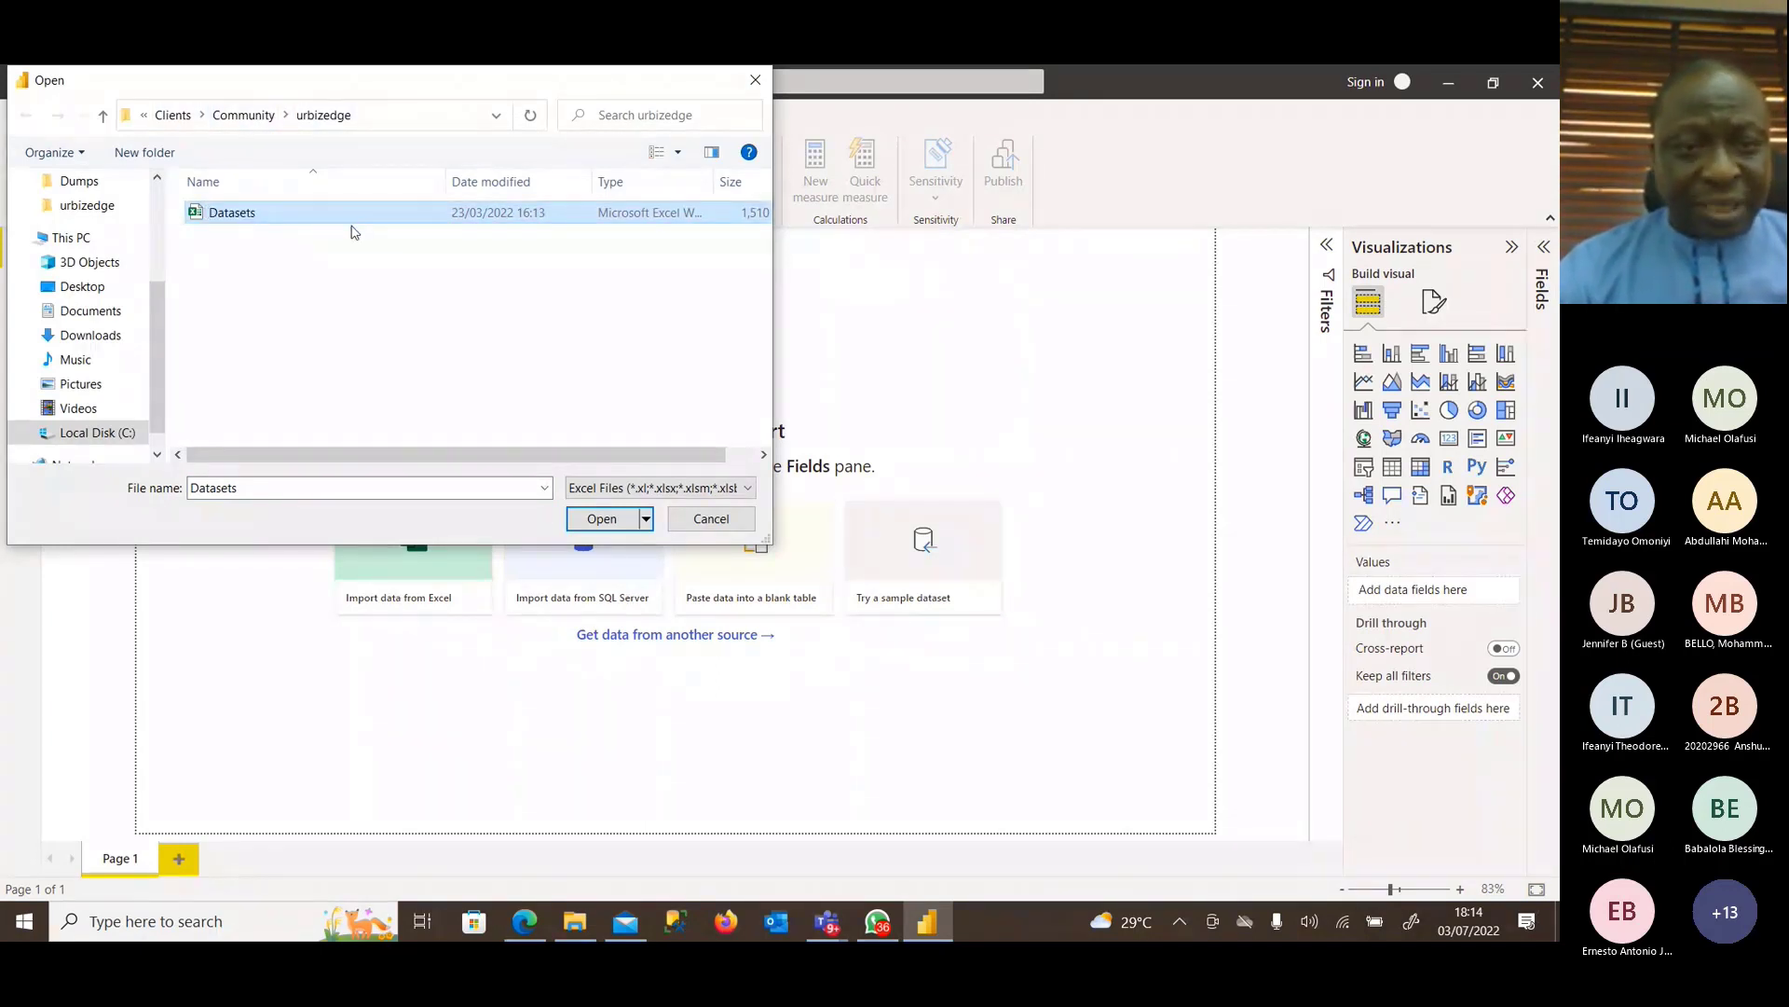
left_click(606, 522)
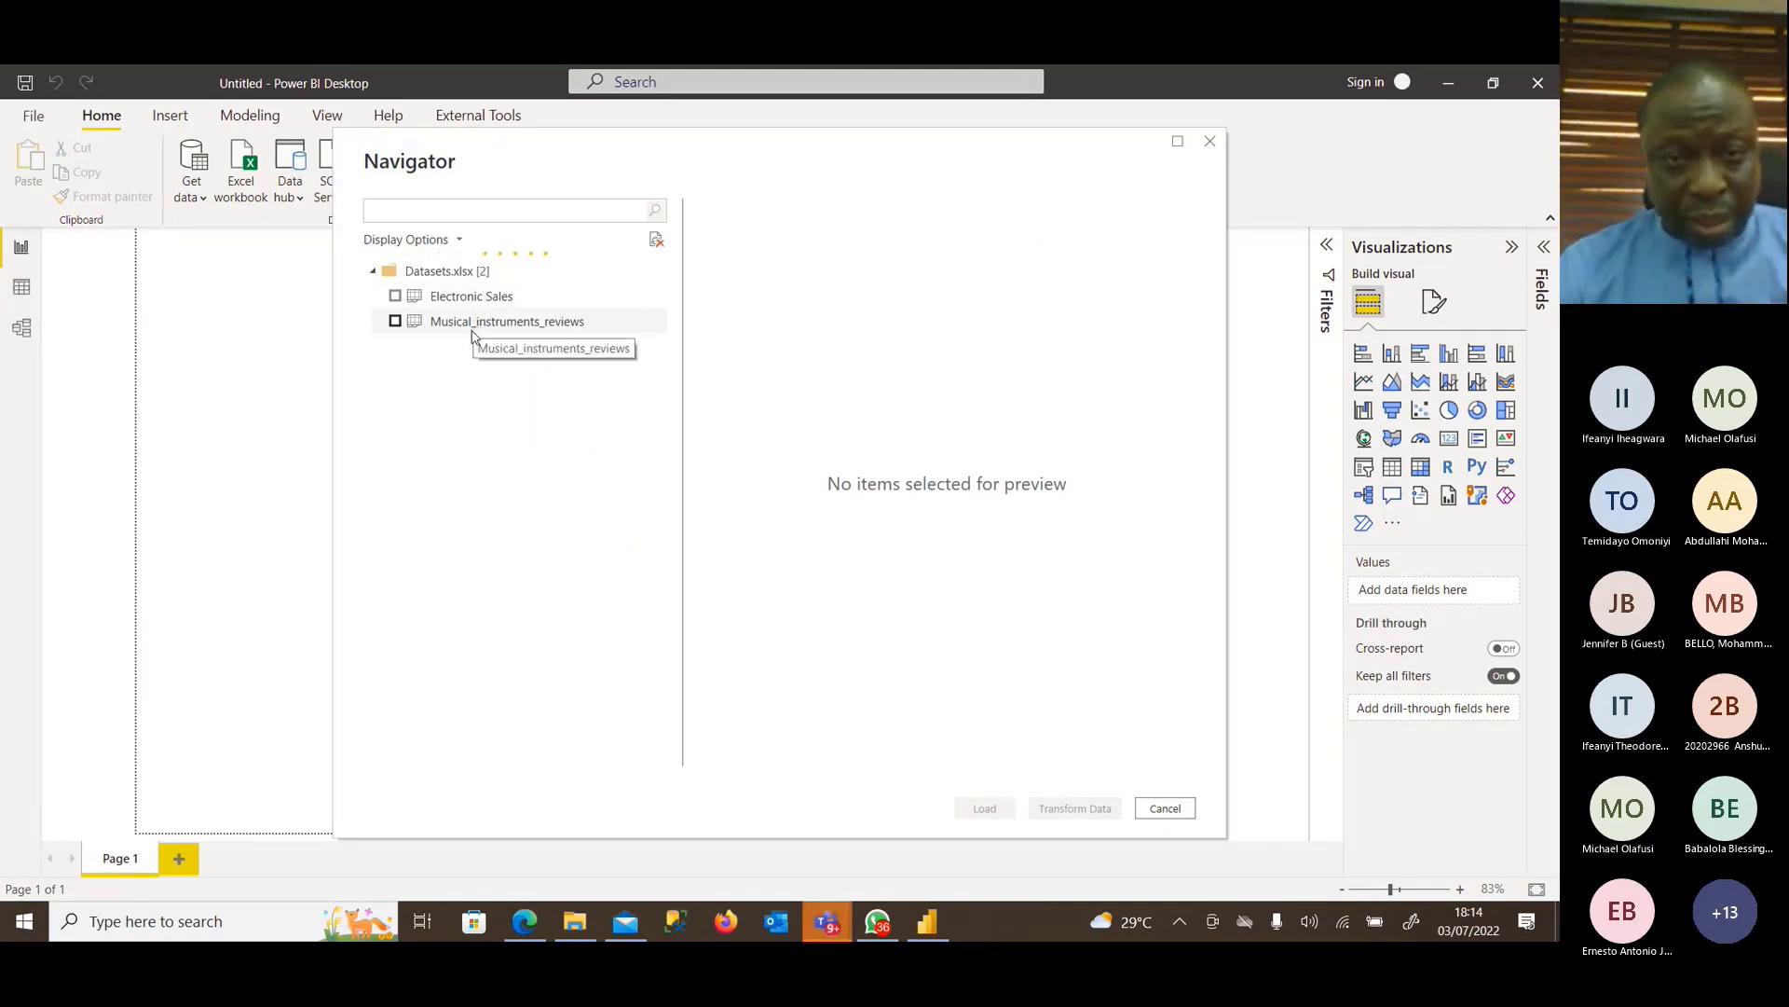
left_click(556, 331)
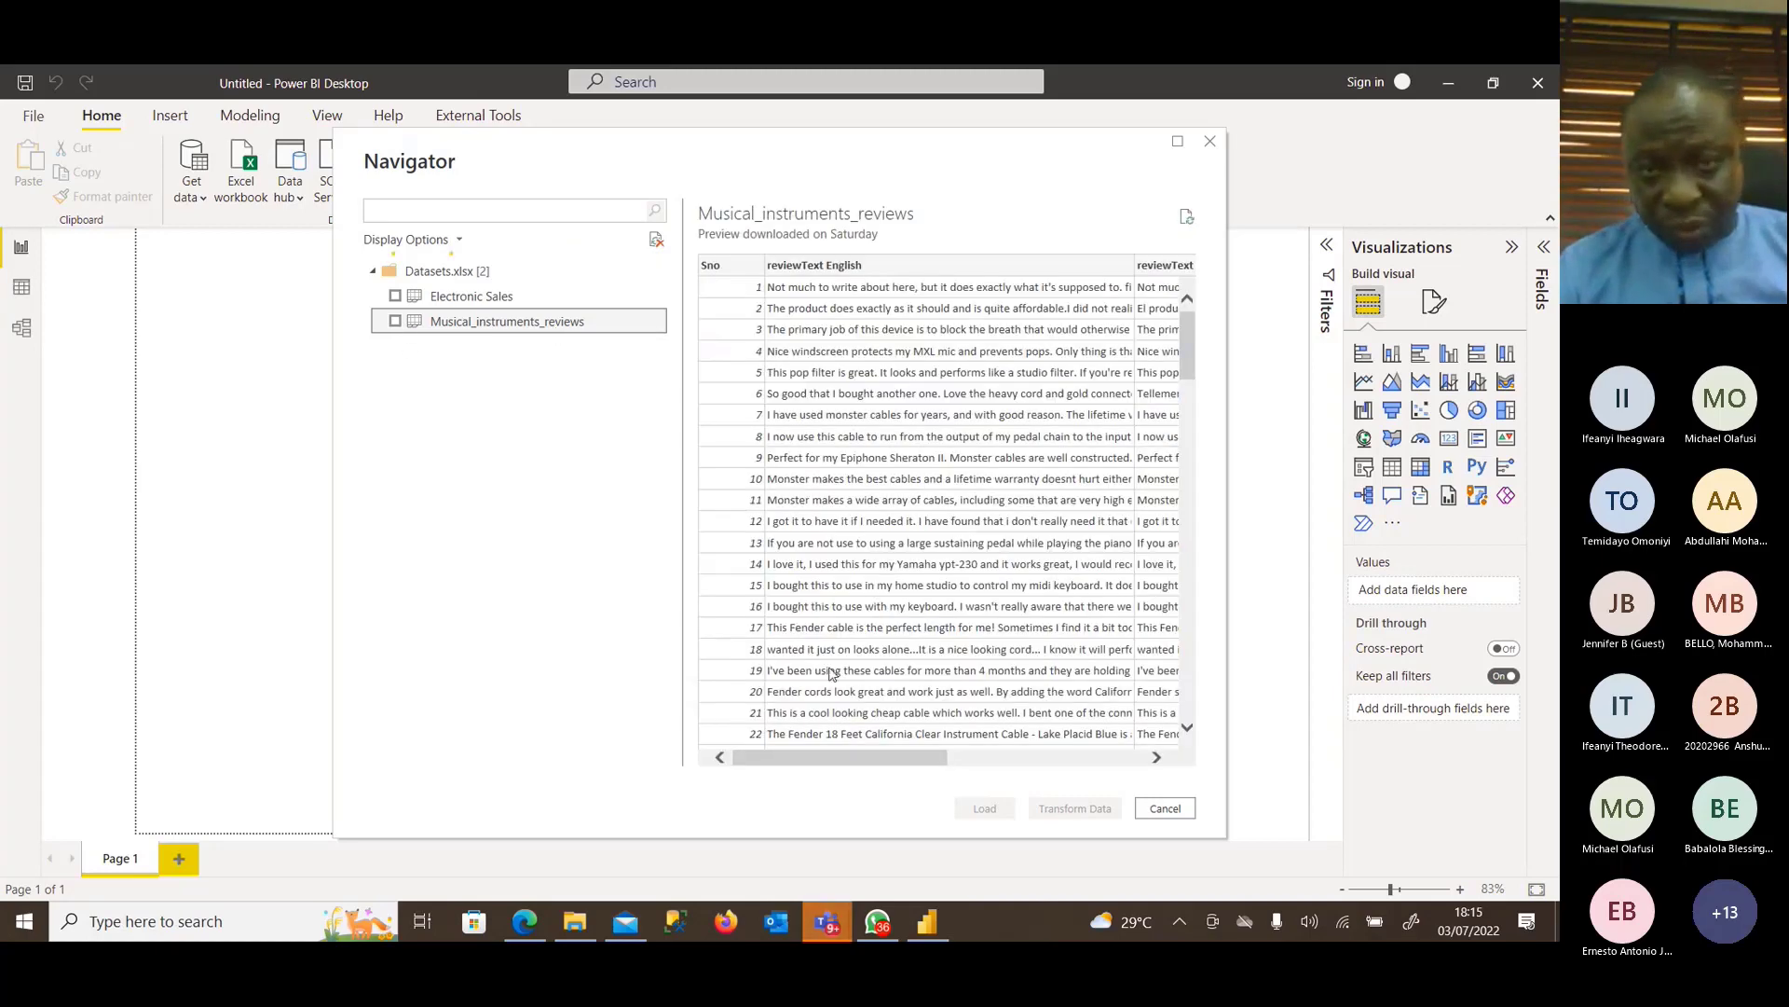
Bring the Musical_instruments_reviews sheet into the Power Query Editor for transformation and refresh its outdated preview.
left_click_drag(804, 759, 904, 746)
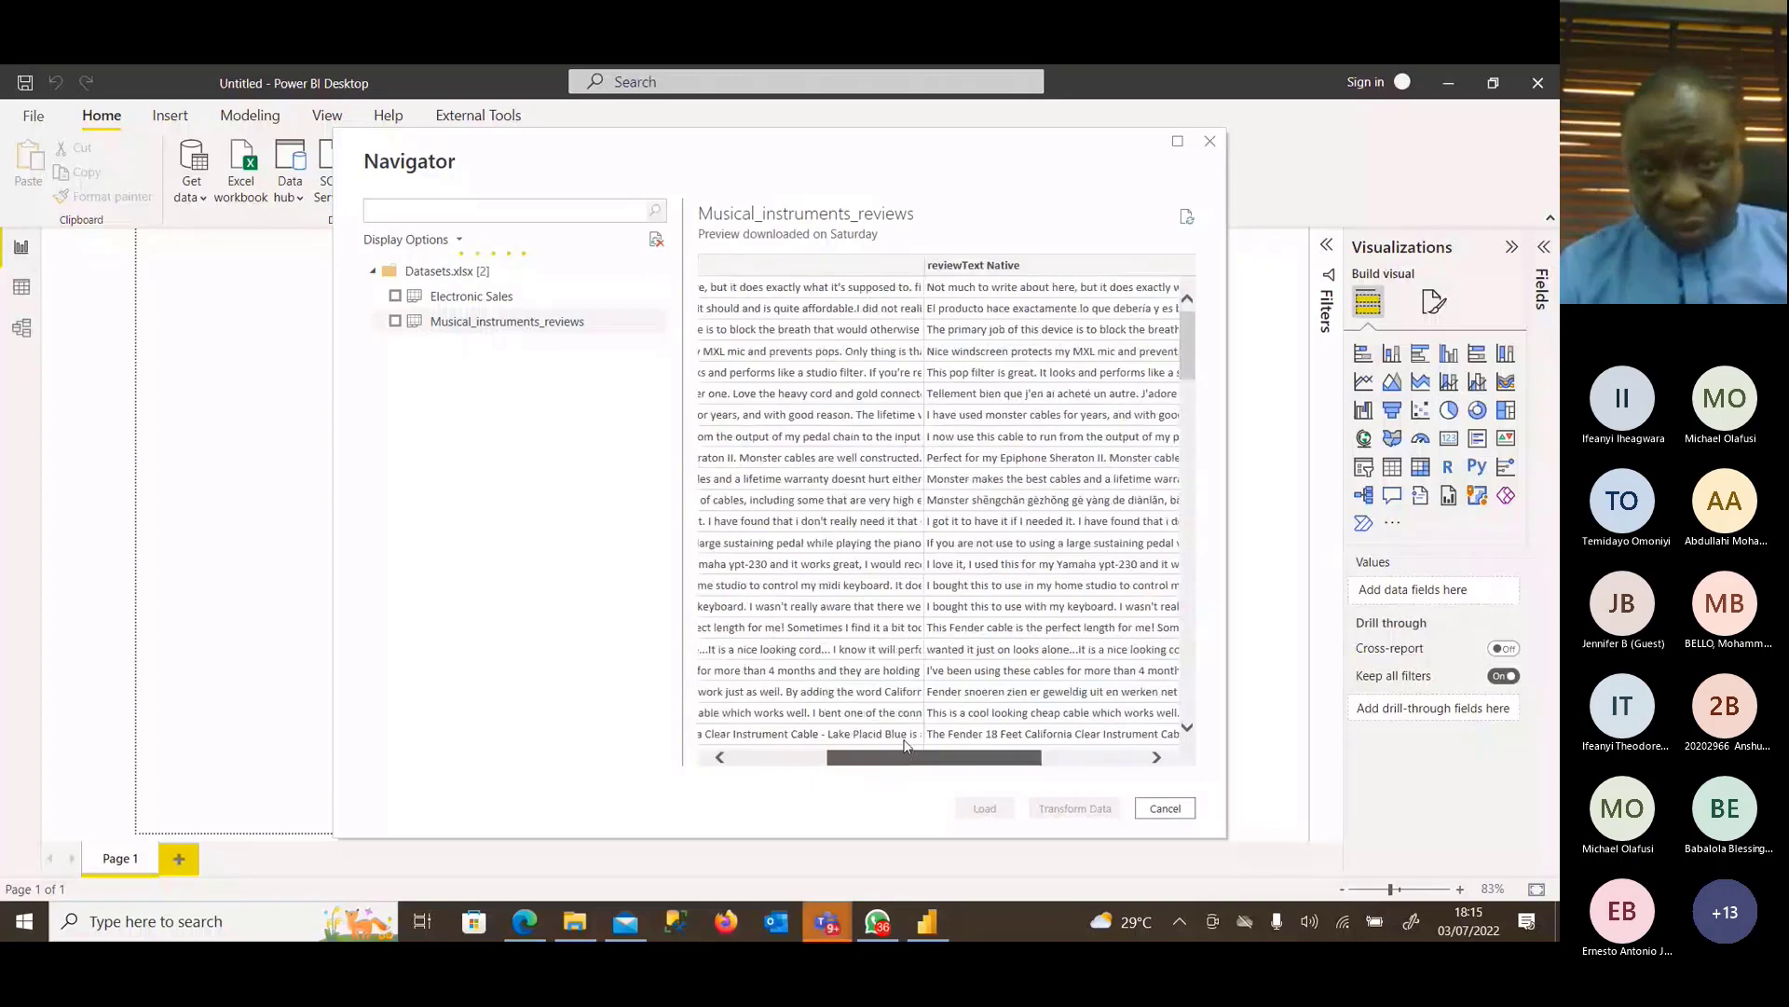
left_click(395, 320)
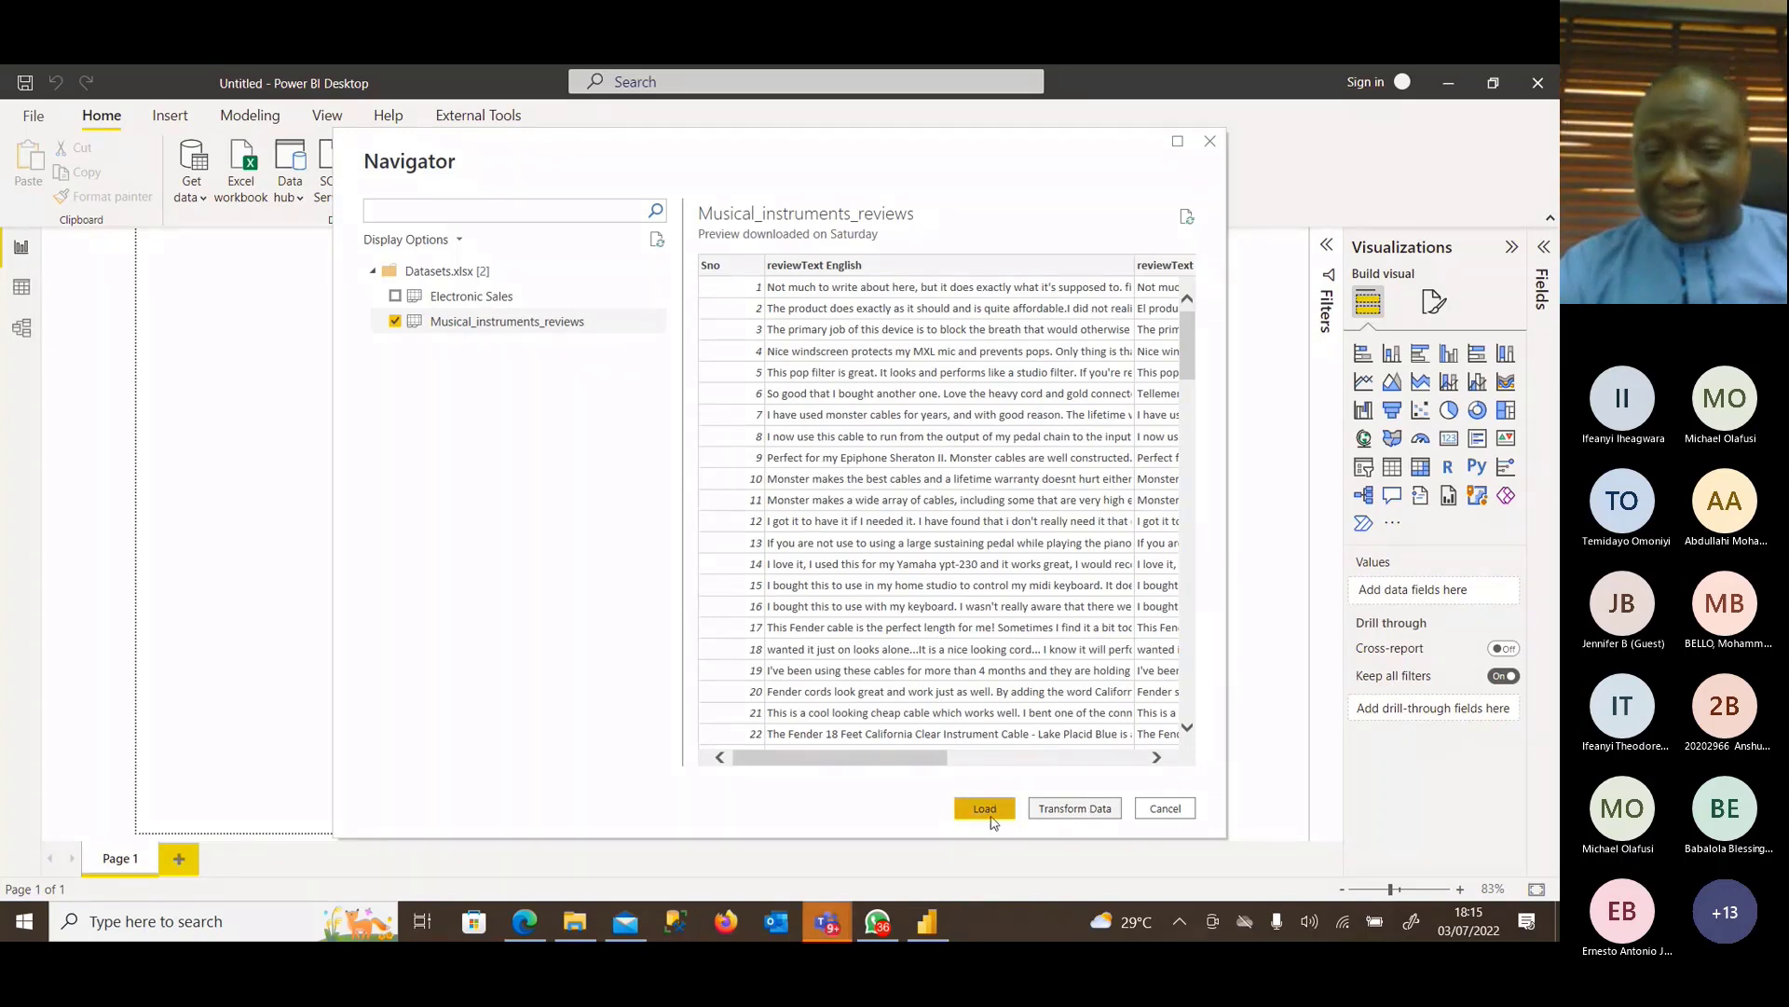
left_click(1068, 808)
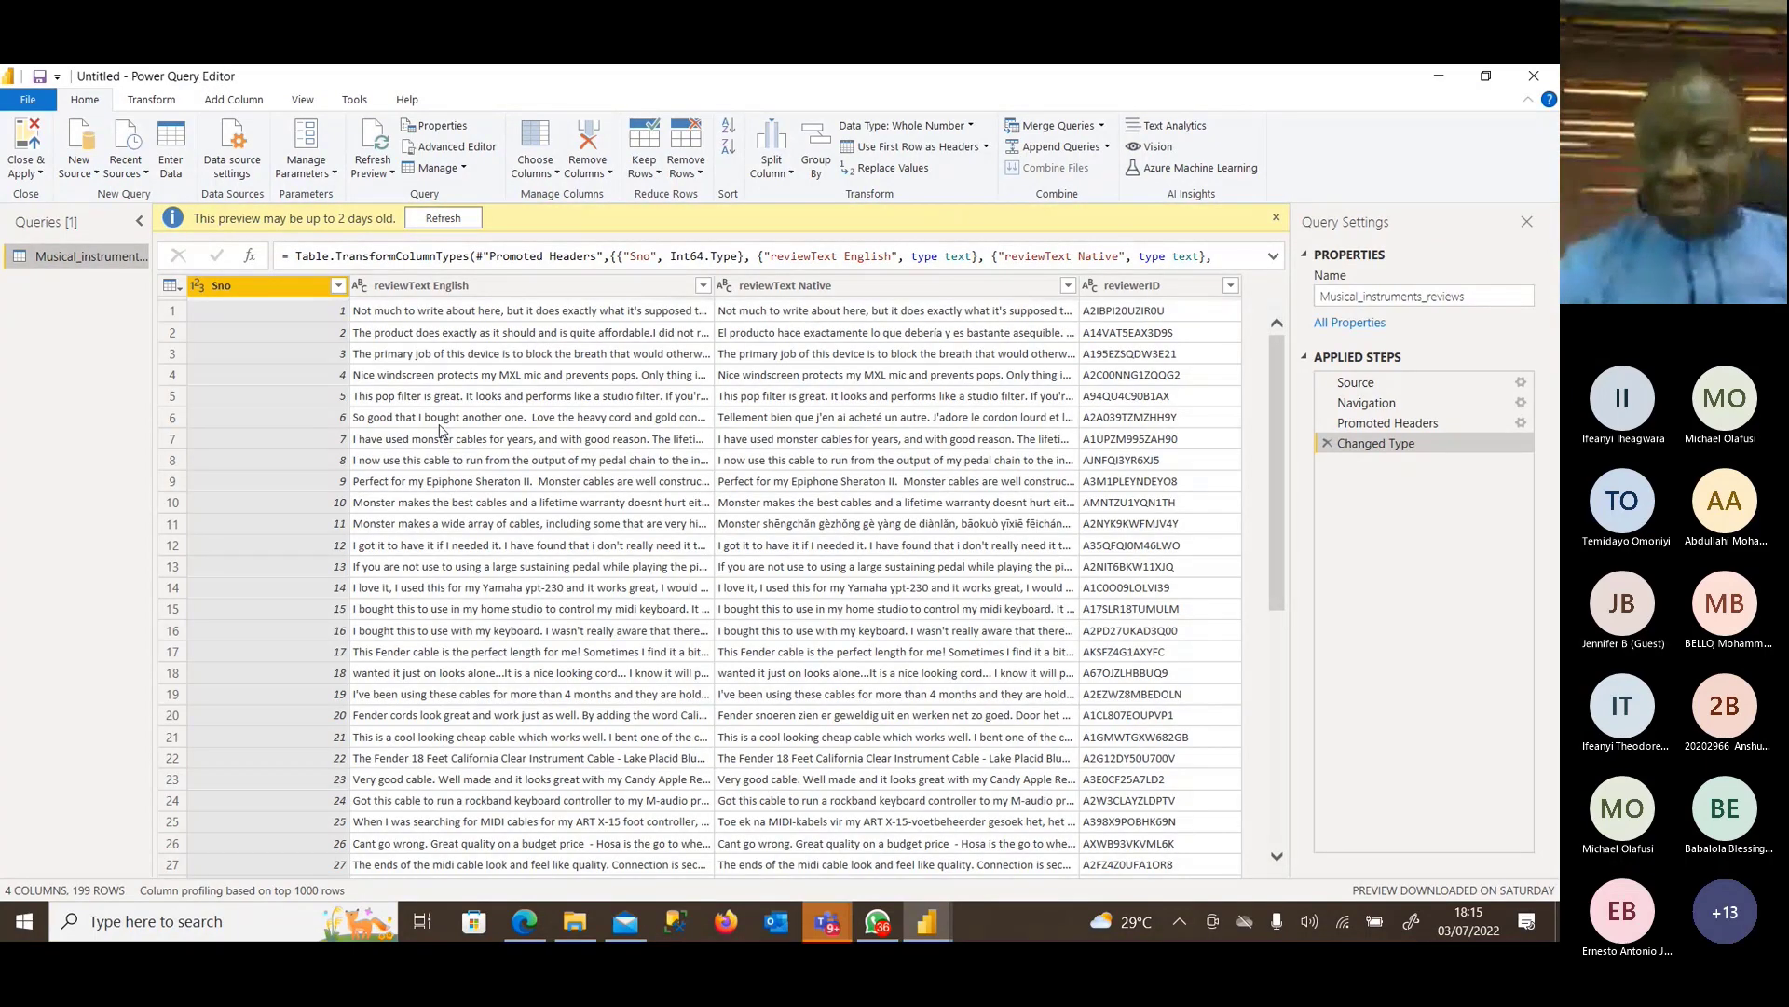
left_click(446, 220)
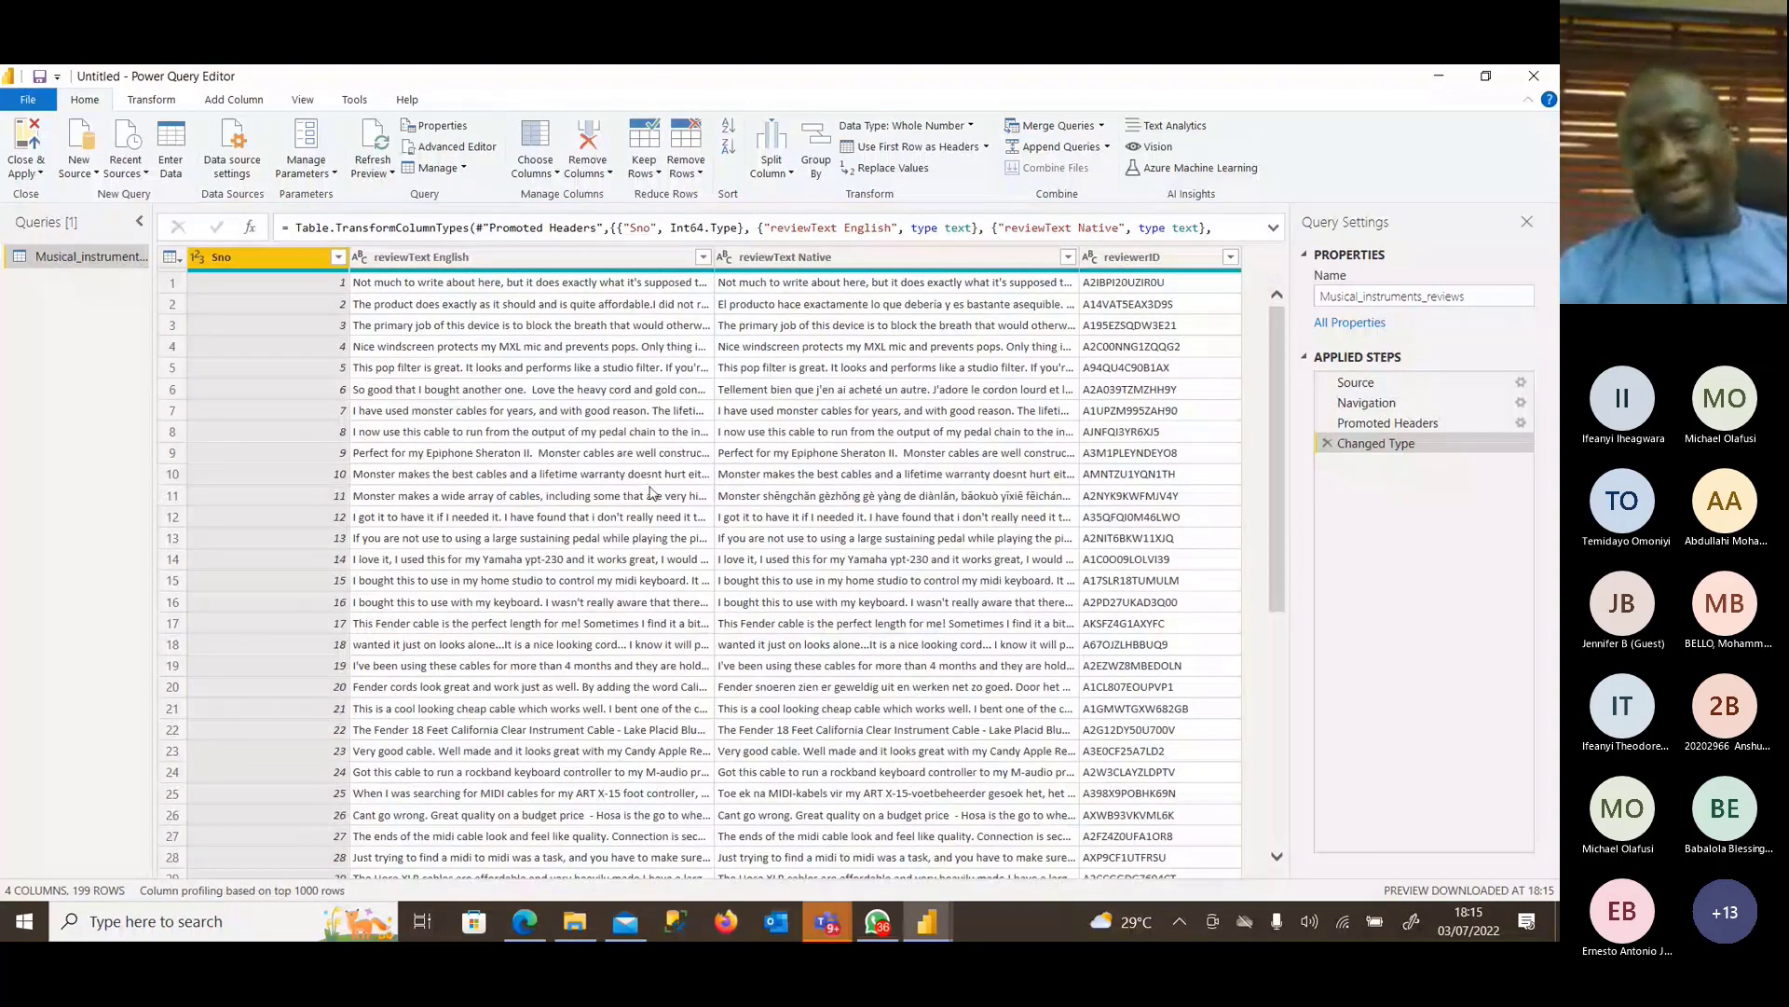
Examine the full English review in row 11 and the operations available for the Sno column.
left_click(651, 494)
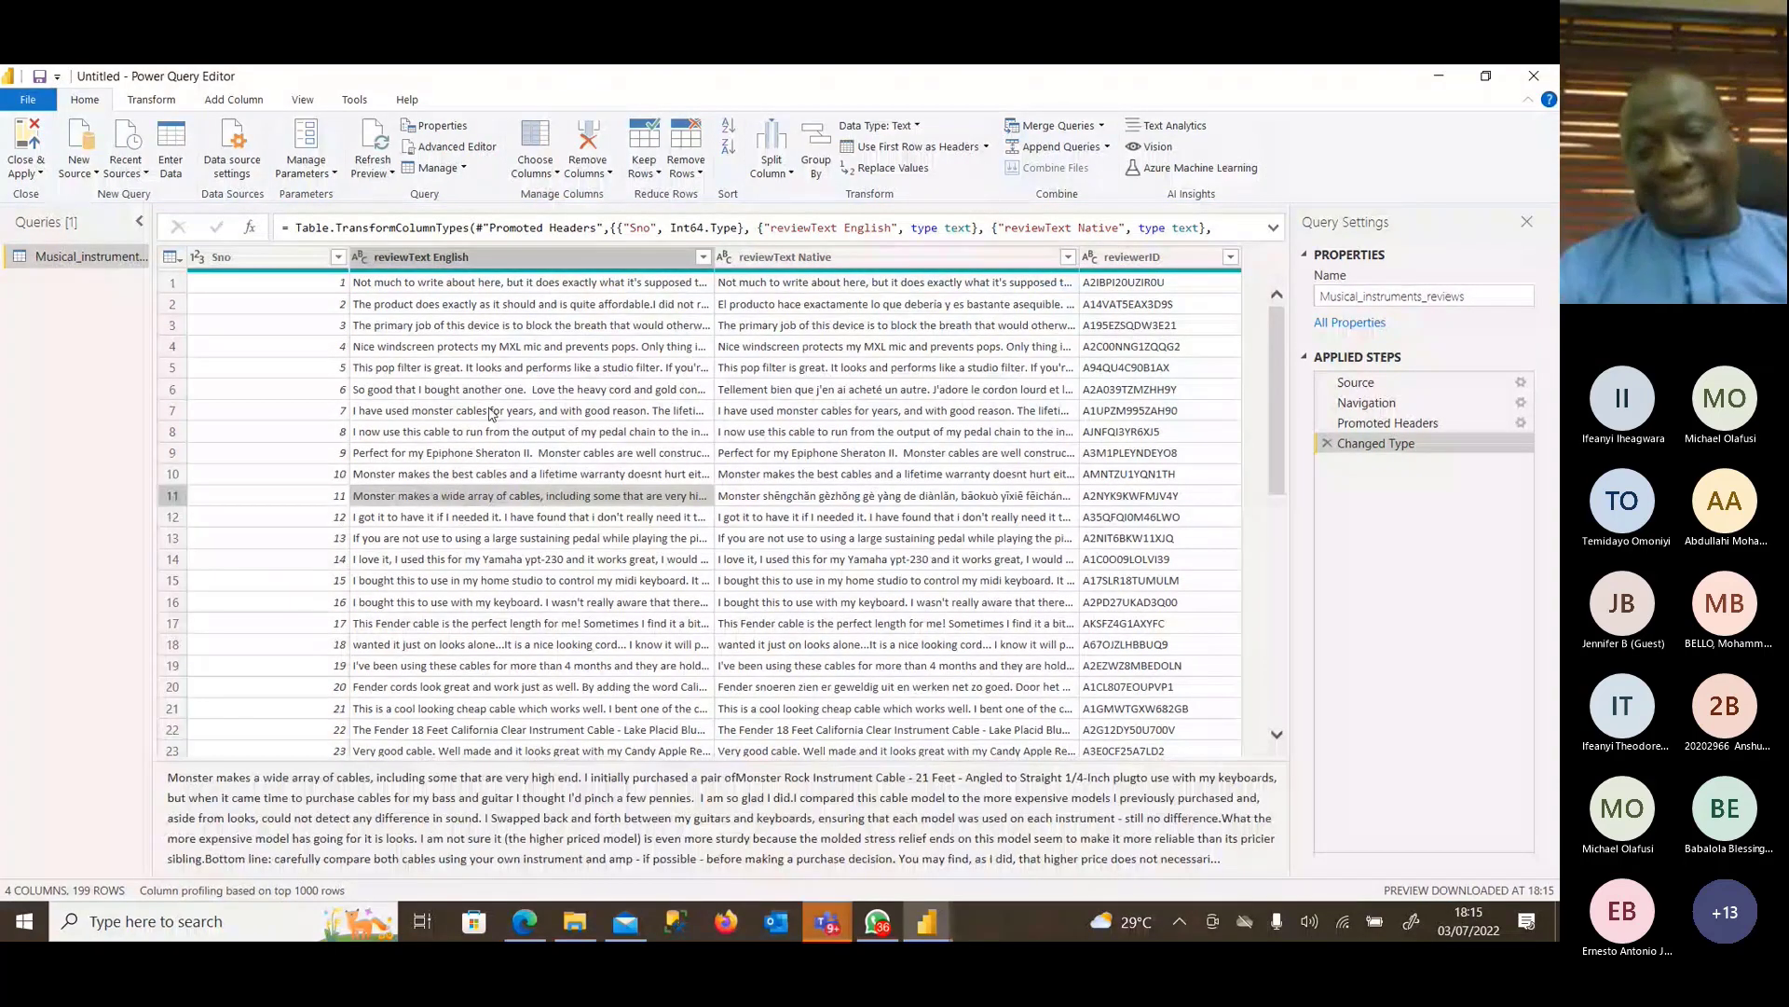
left_click(325, 441)
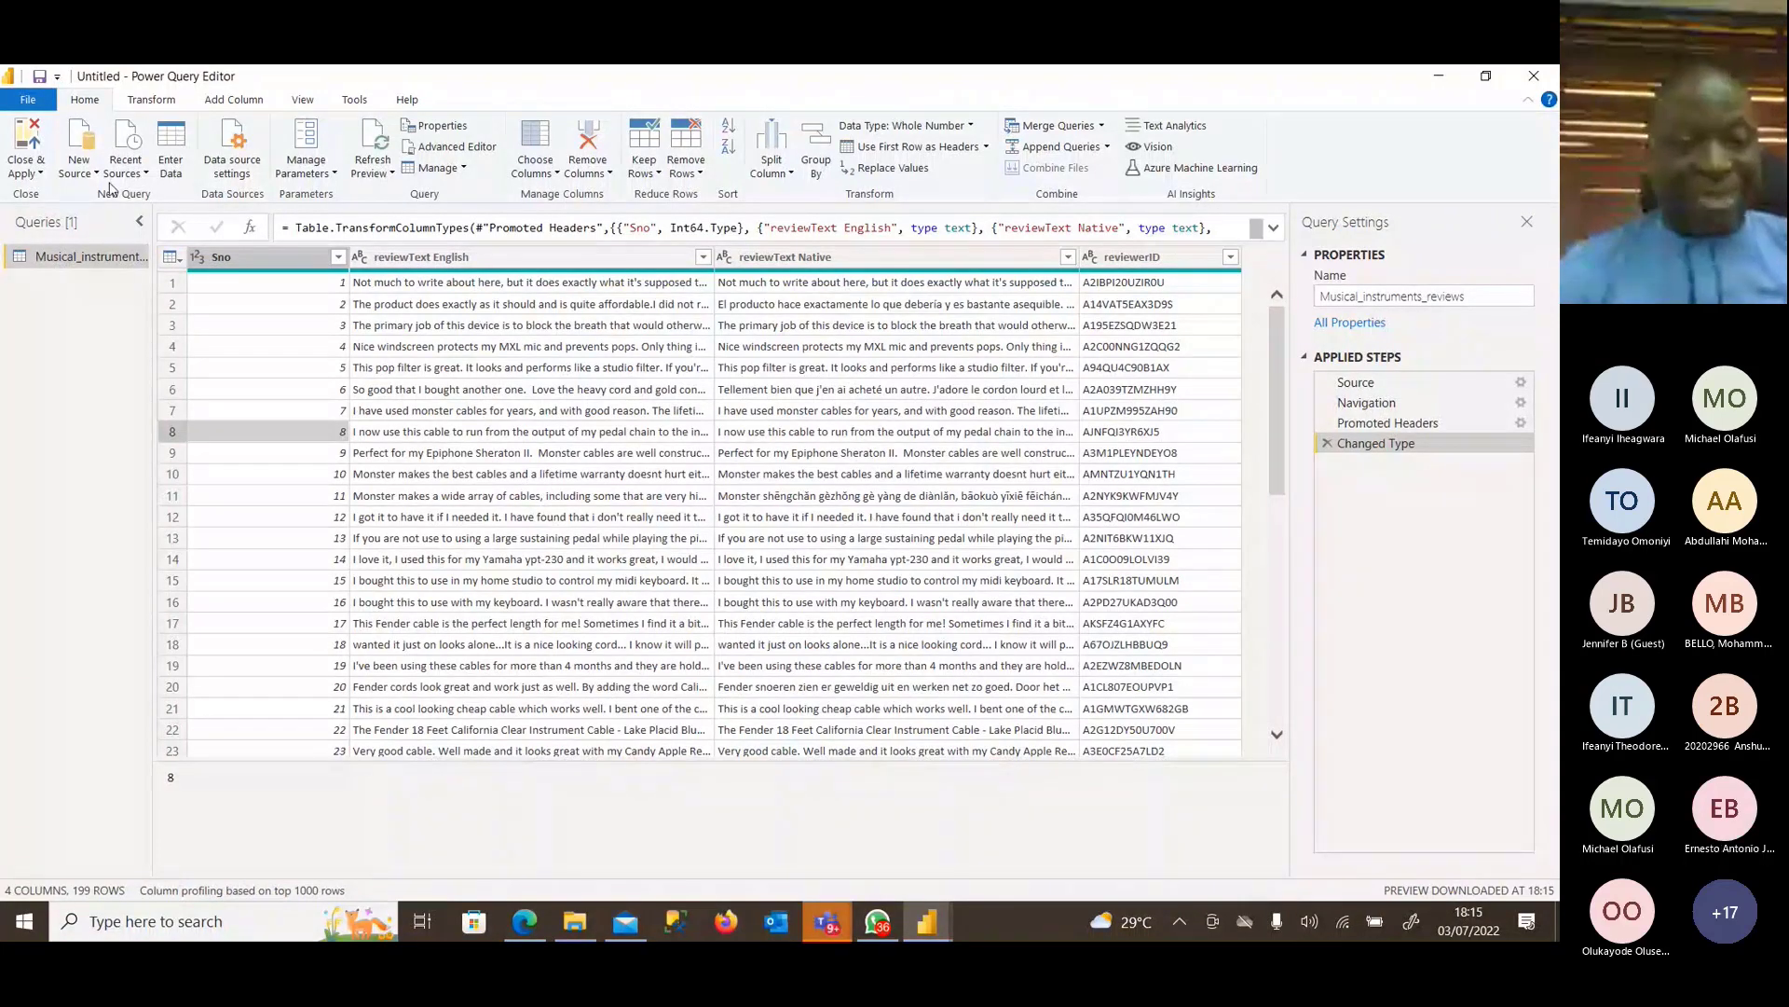
left_click(266, 257)
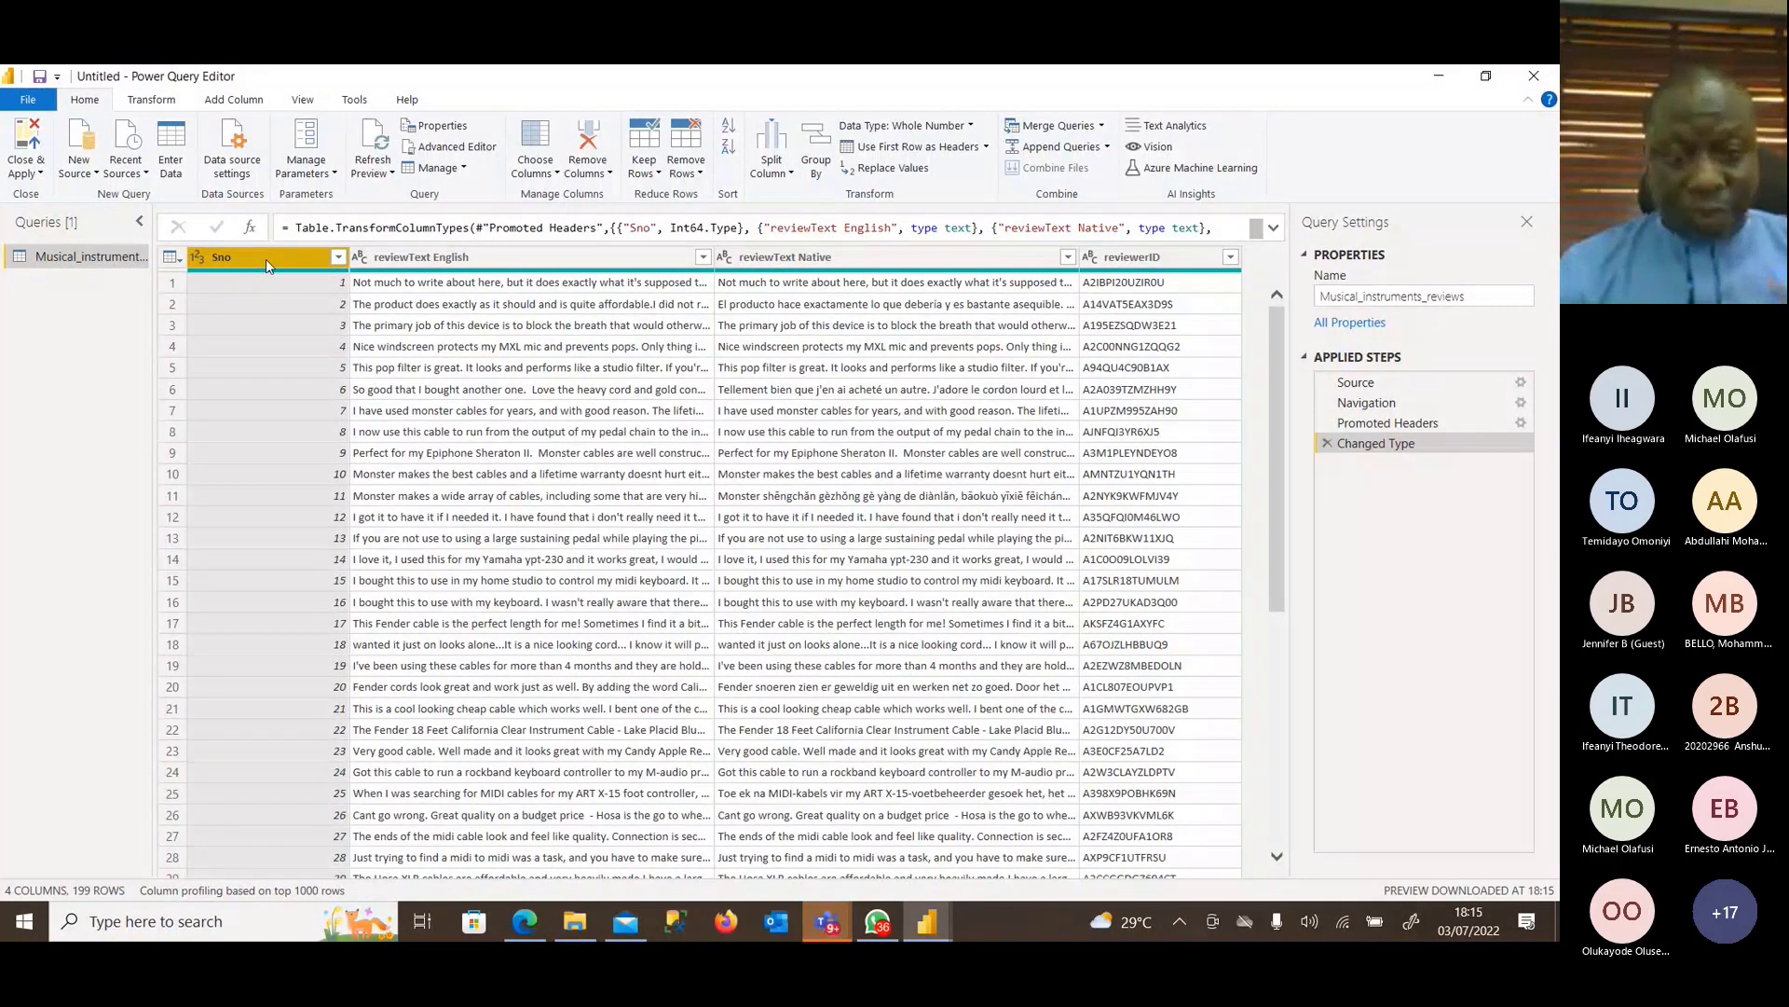
right_click(250, 262)
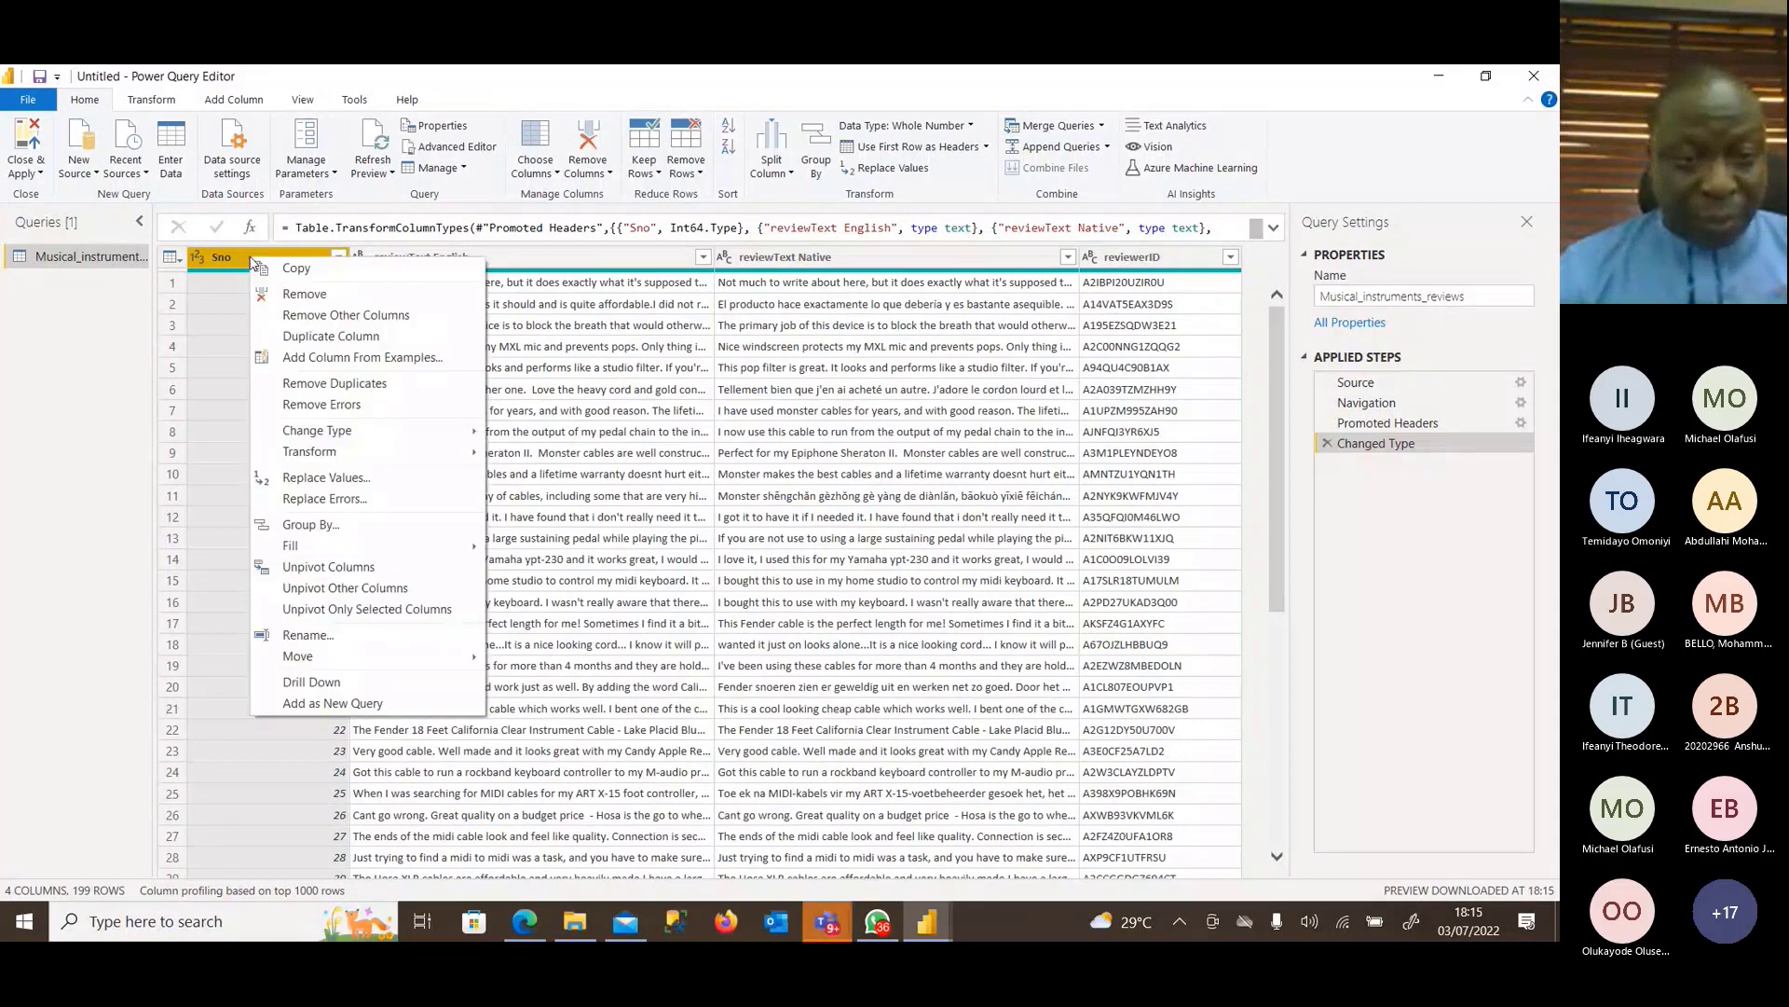
mouse_move(370, 457)
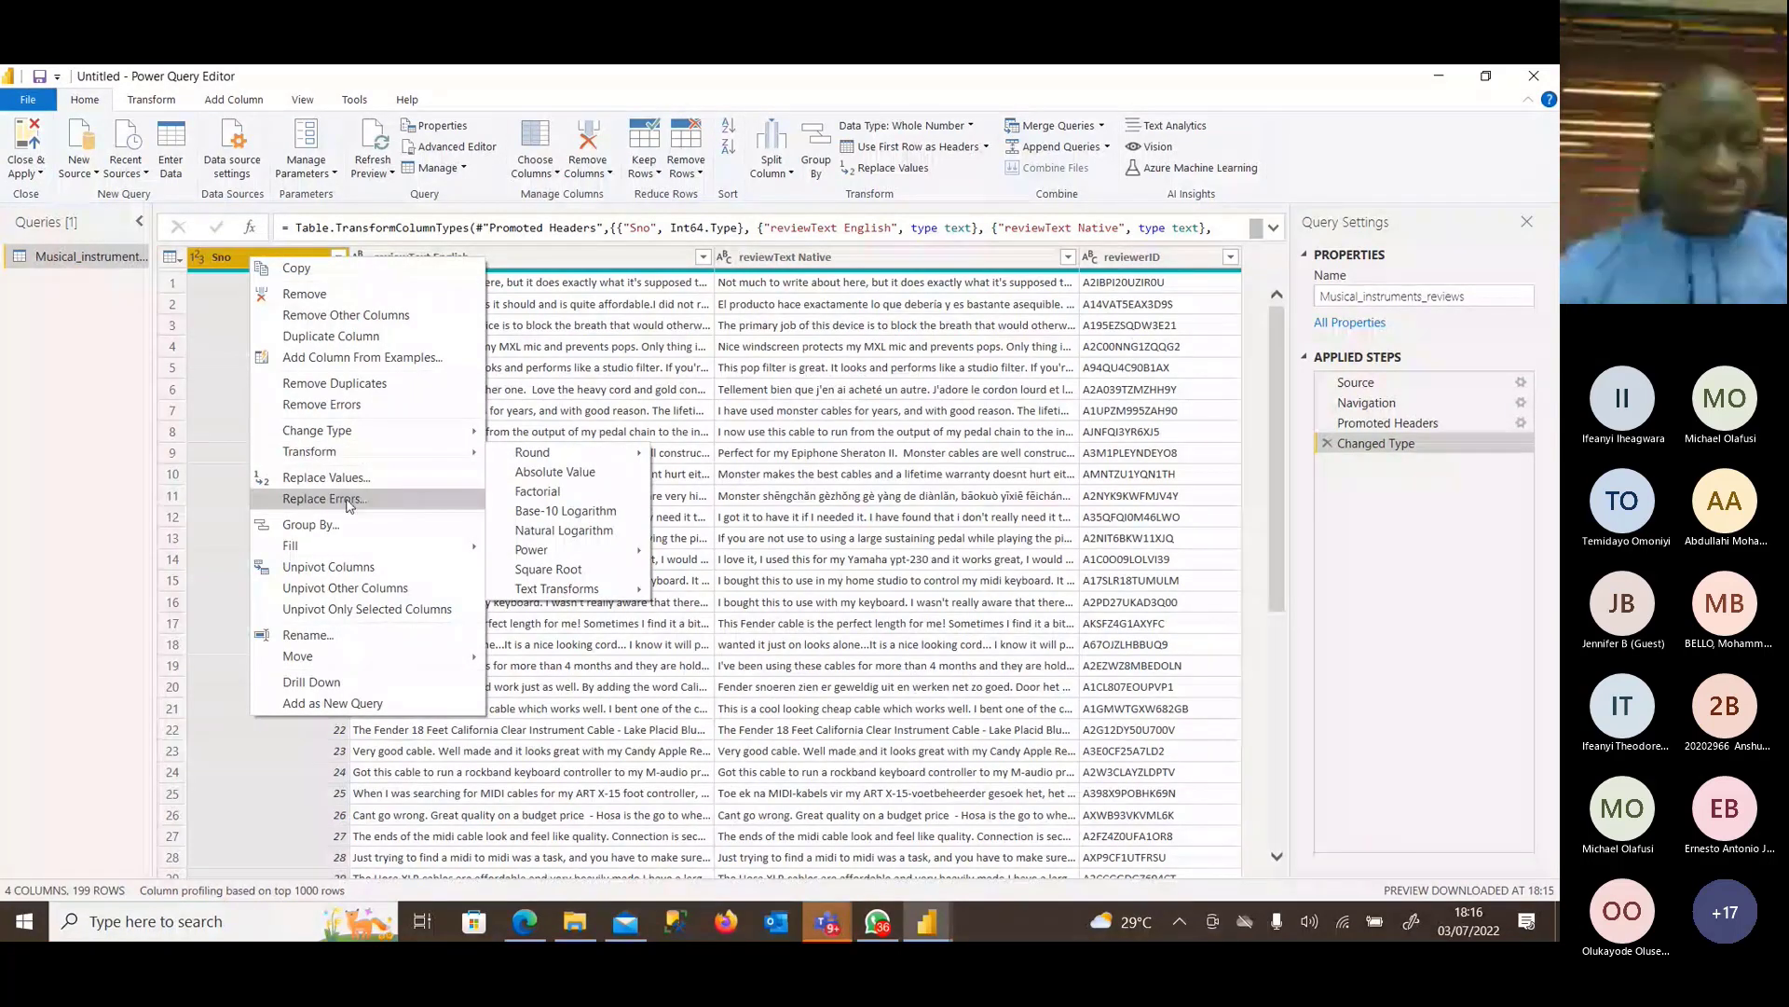
left_click(229, 250)
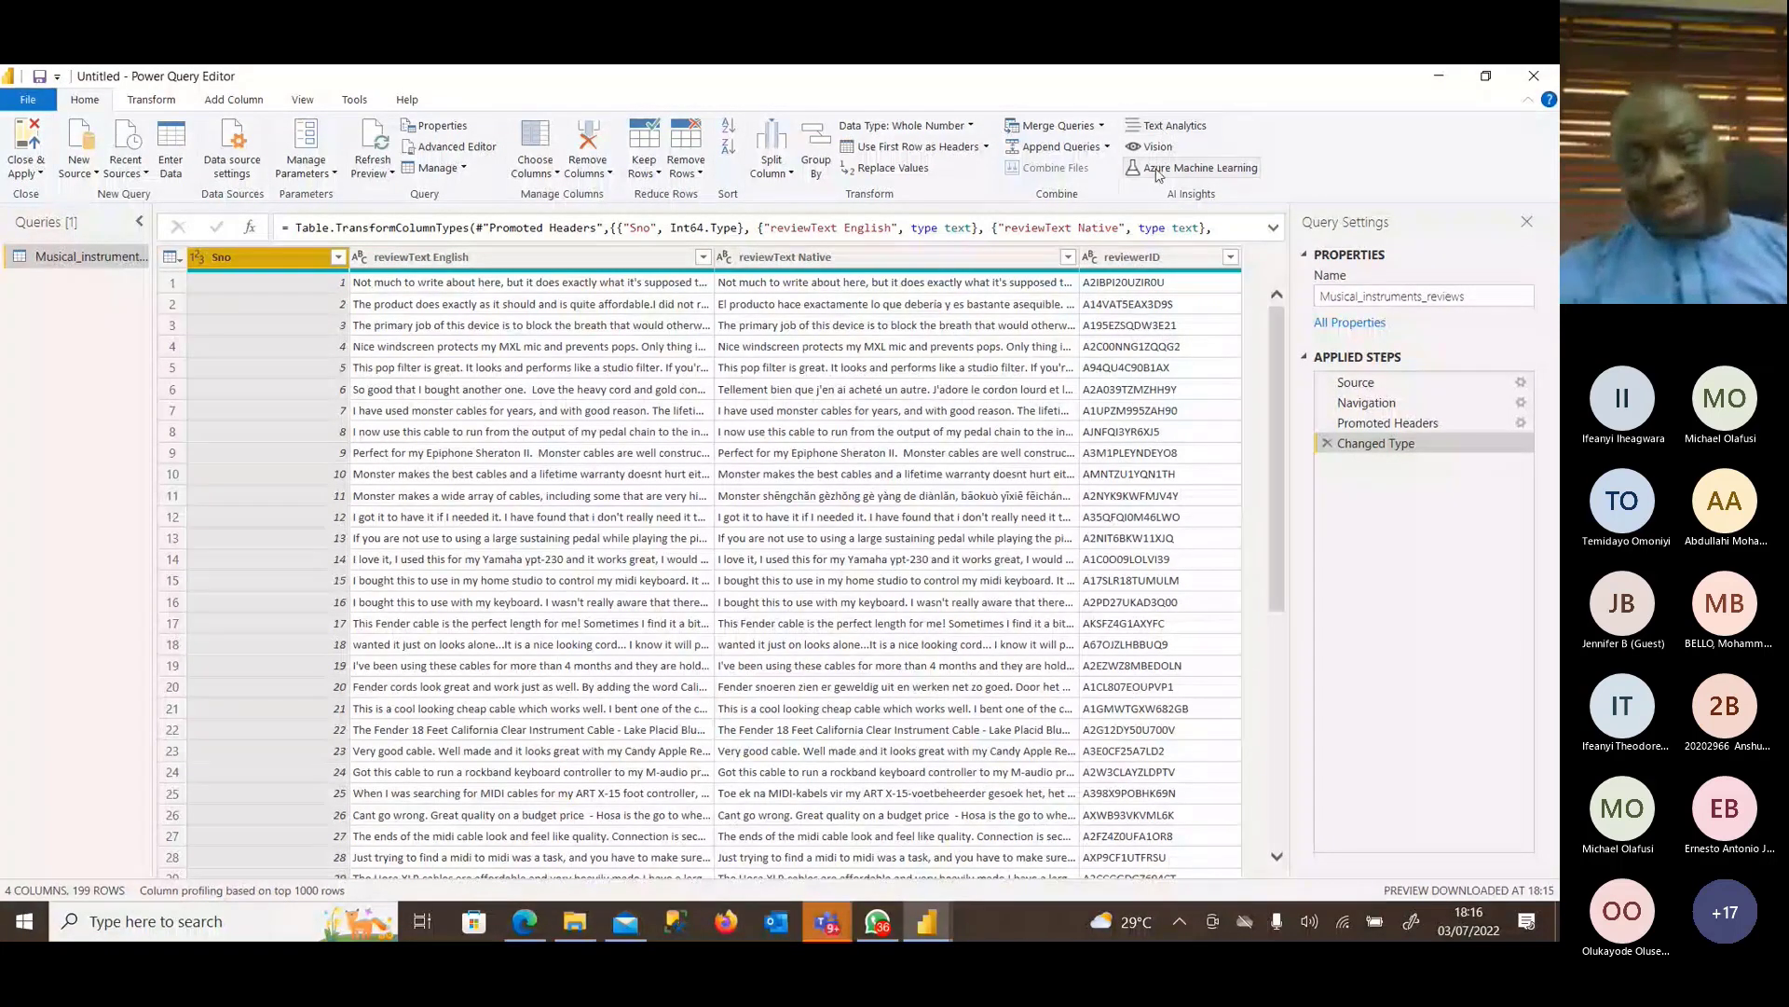
Bring up Text Analytics for the reviews query and choose Premium Per User - Reserved as the AI Insights capacity.
left_click(1179, 127)
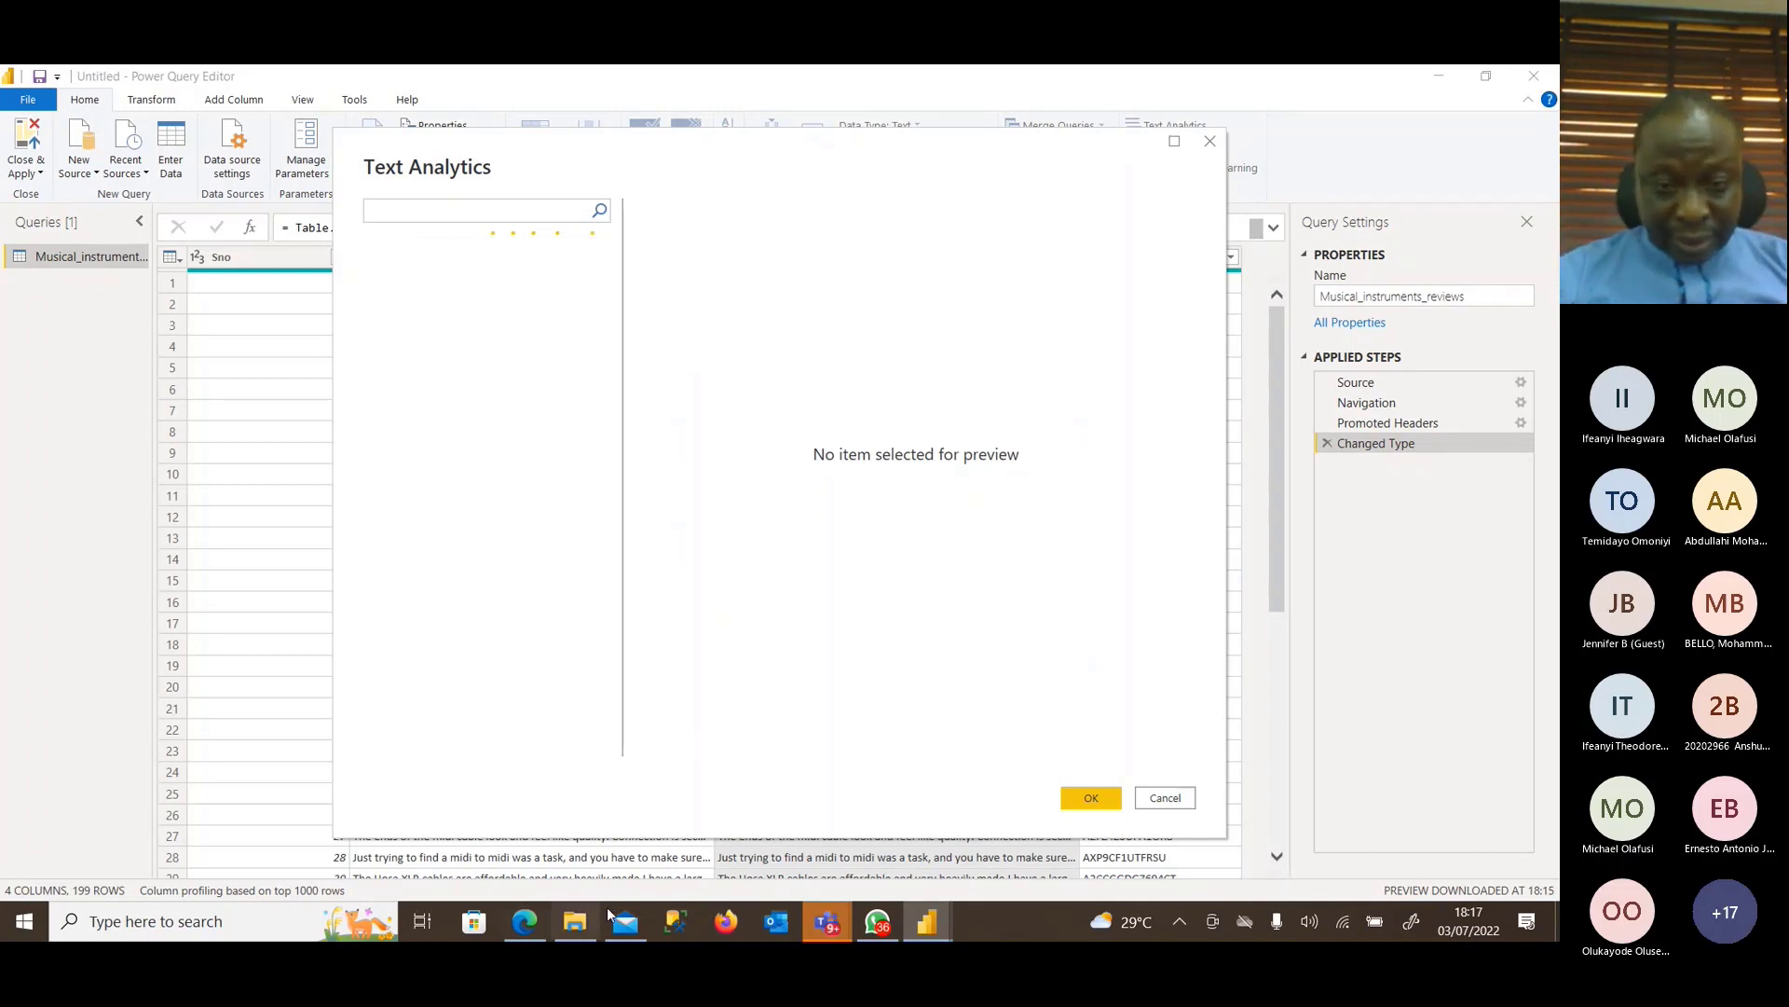
mouse_move(928, 923)
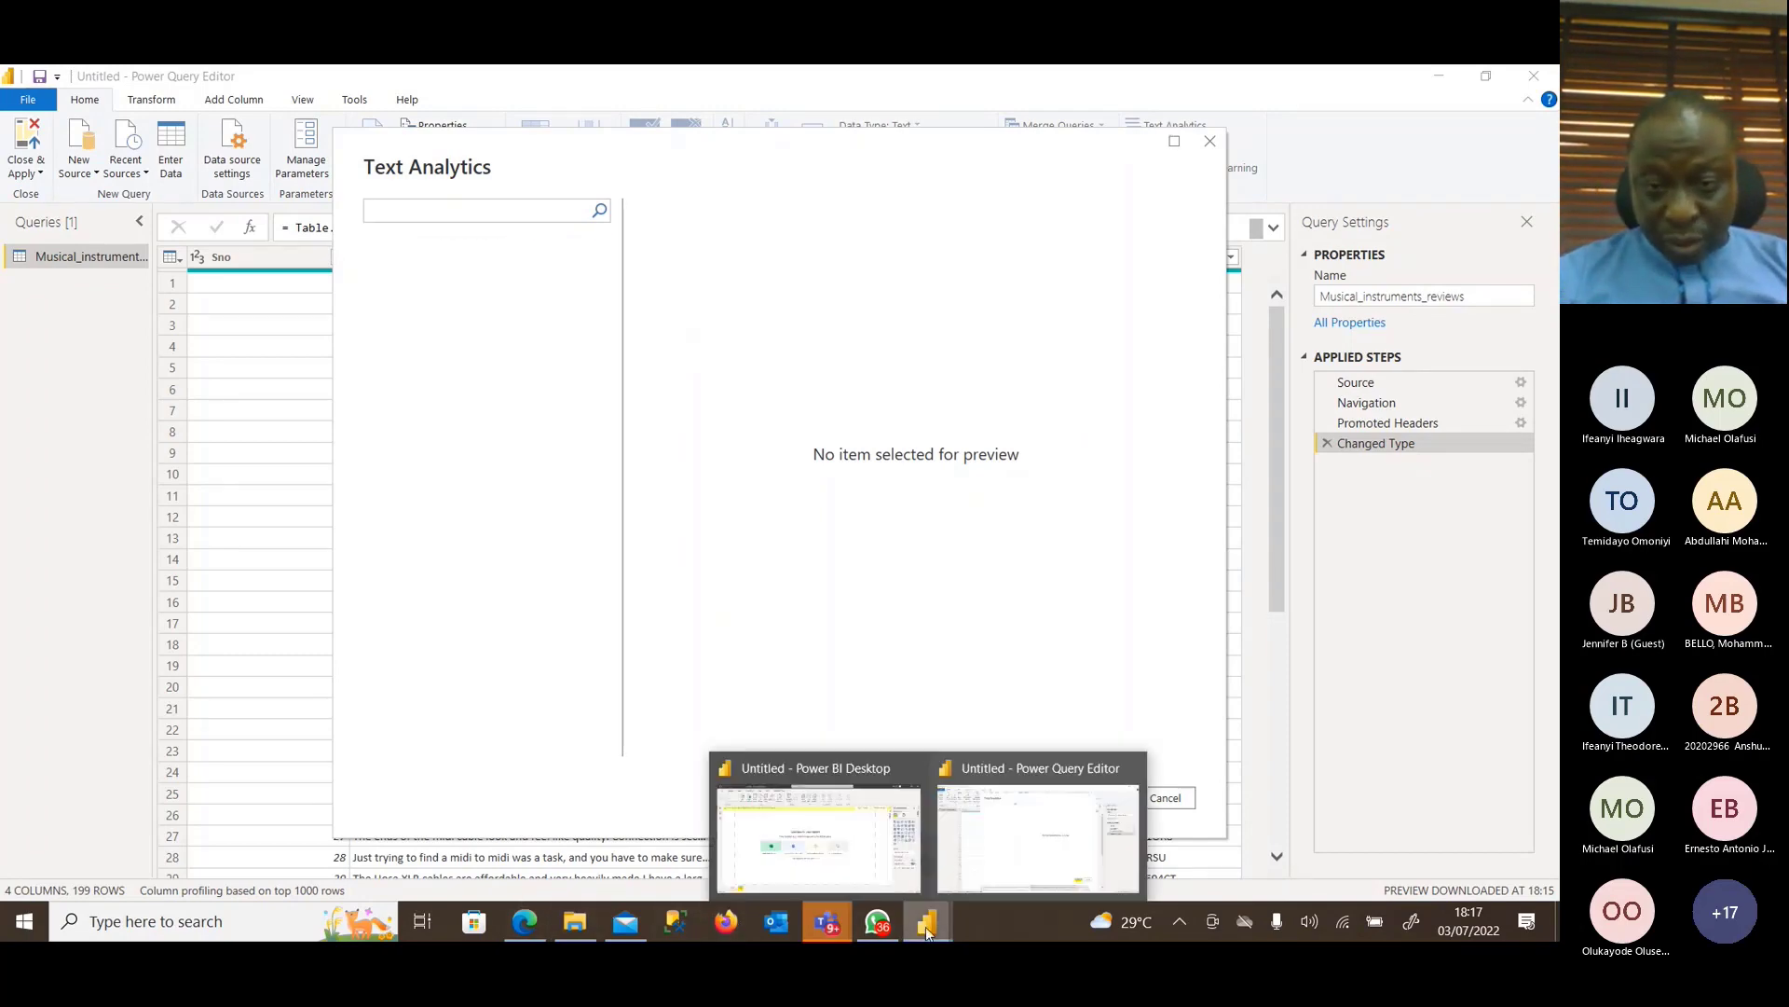
mouse_move(875, 872)
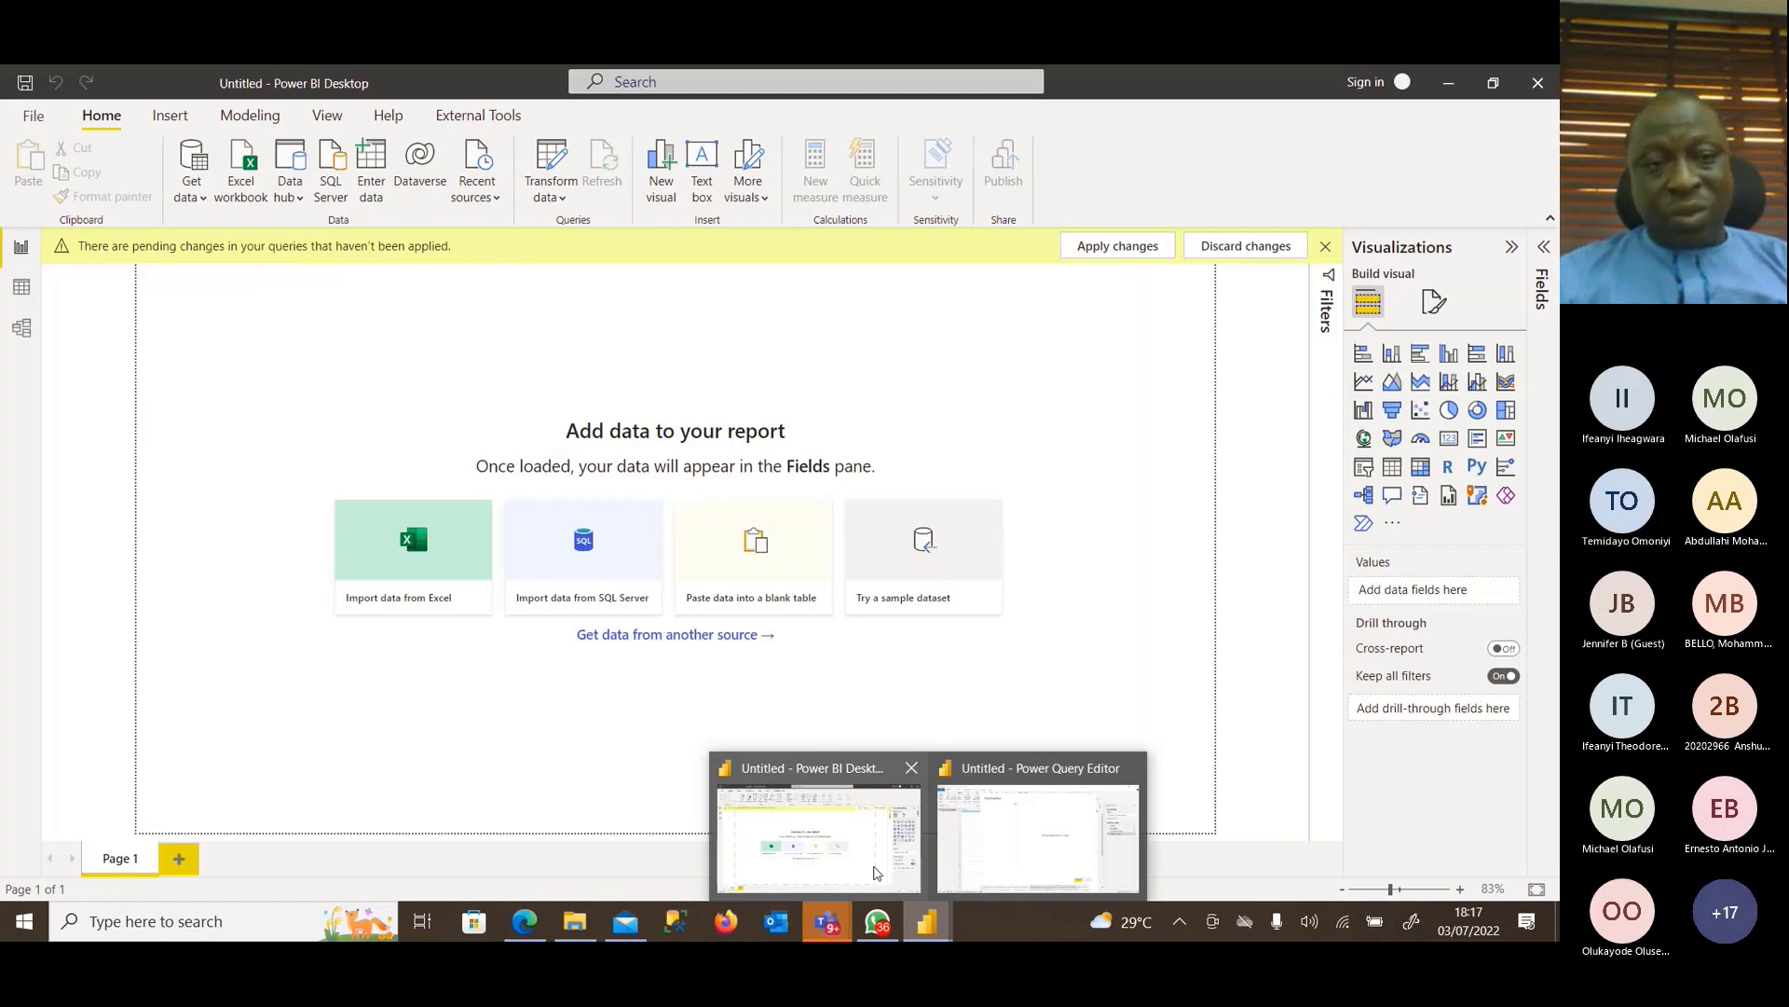
left_click(1037, 839)
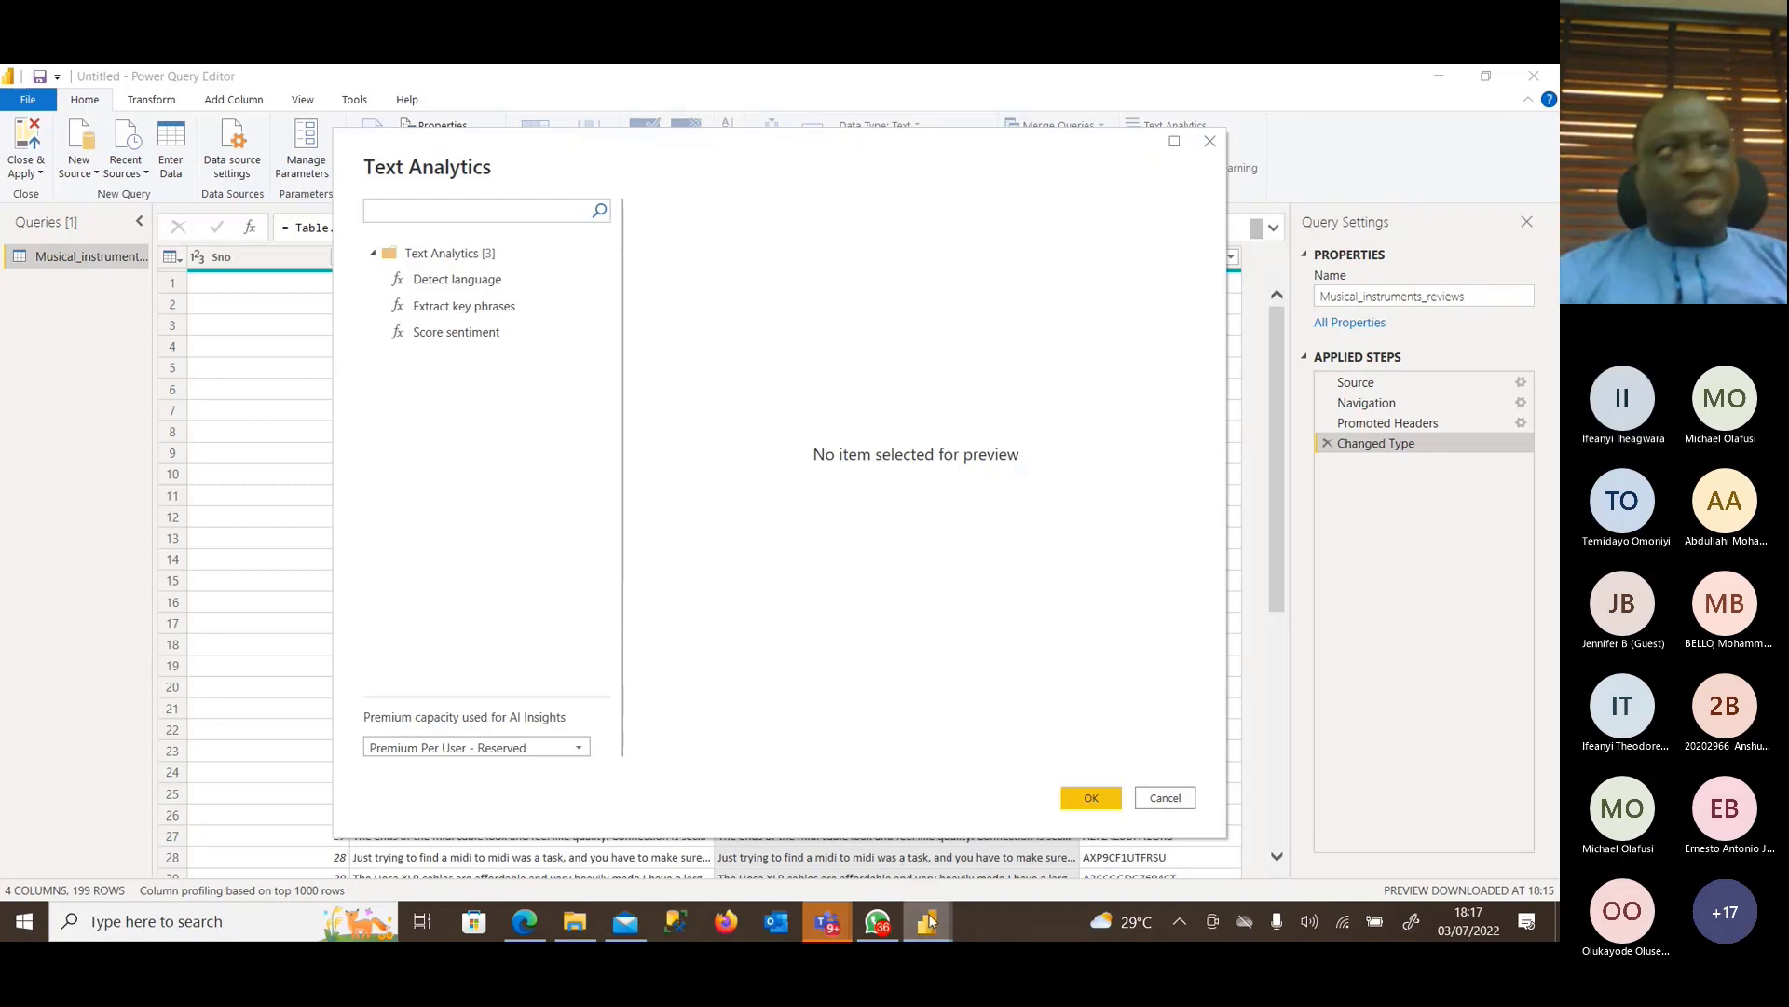
mouse_move(930, 923)
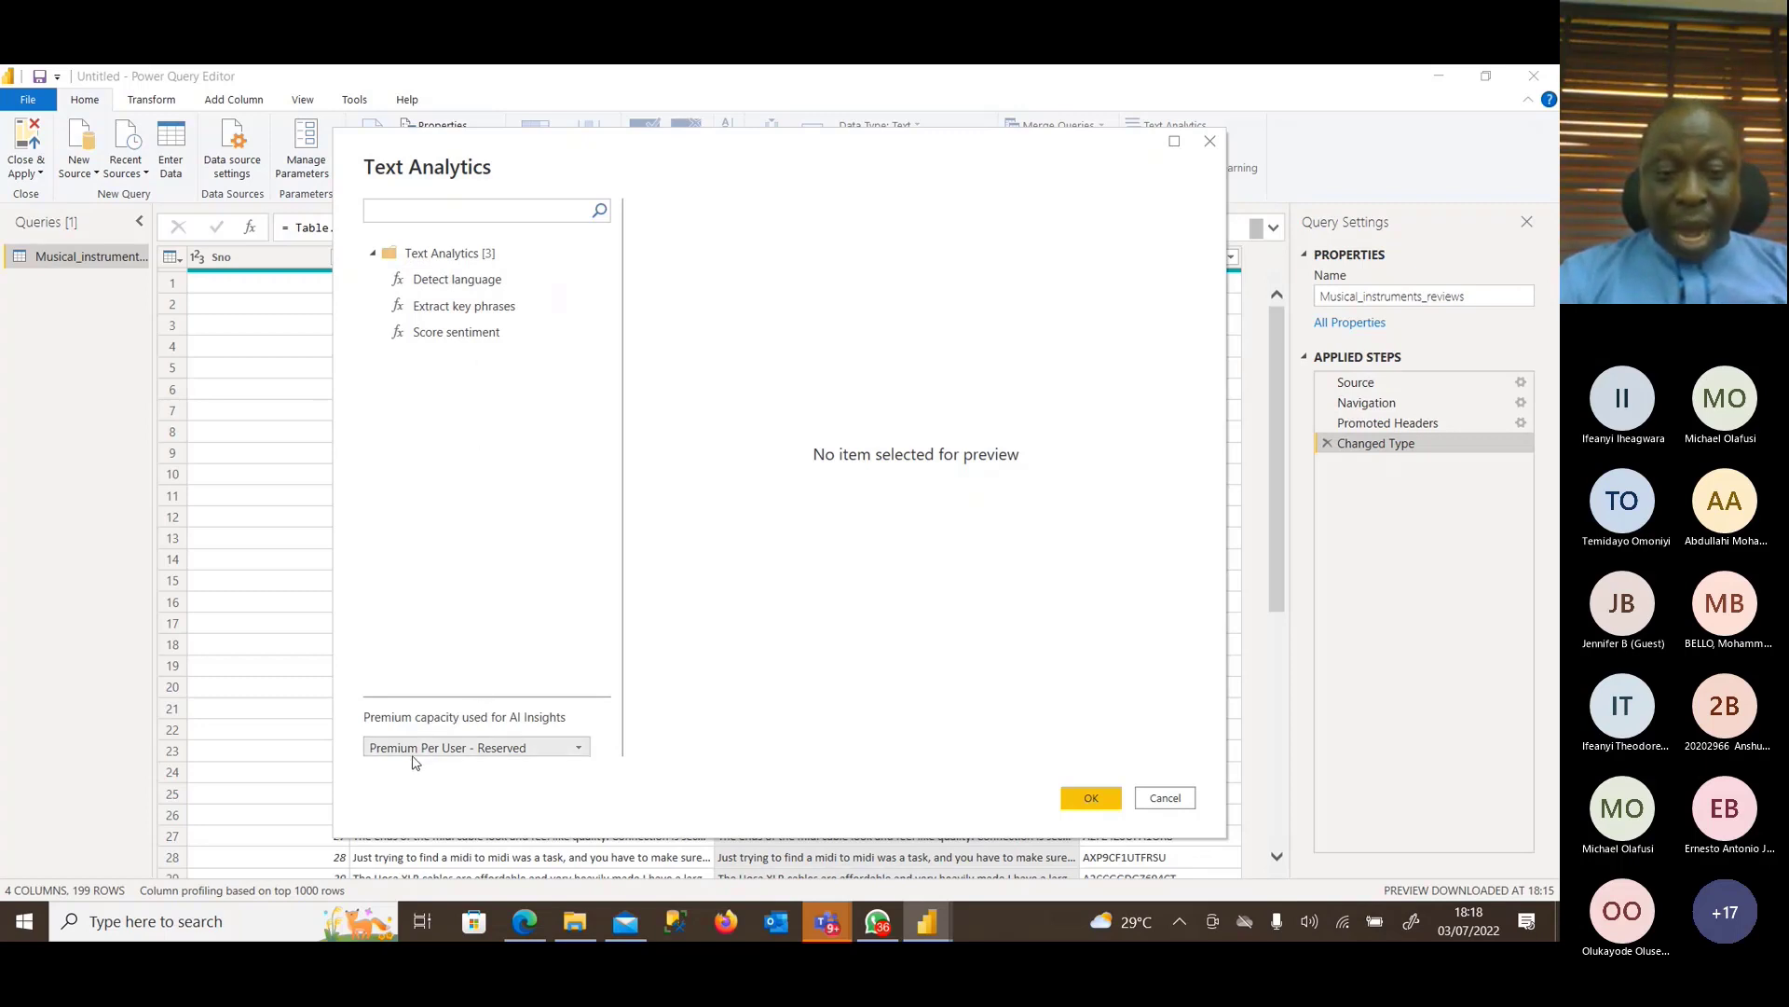
left_click(540, 752)
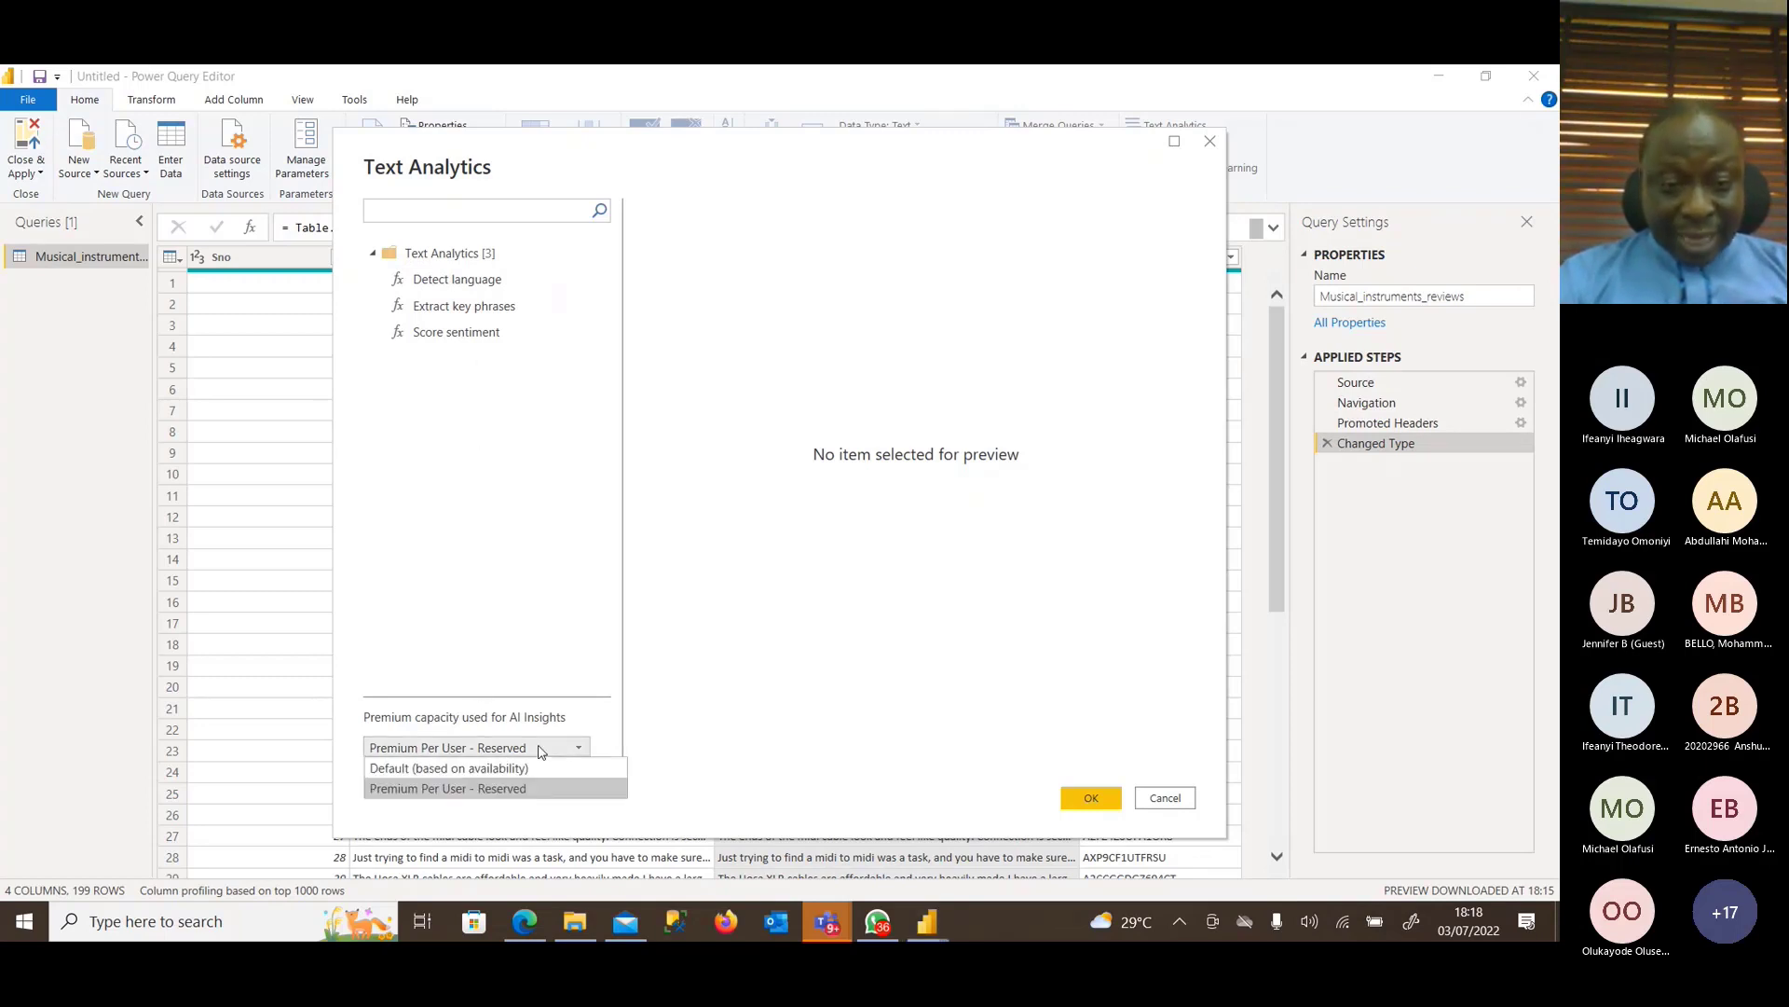
left_click(459, 791)
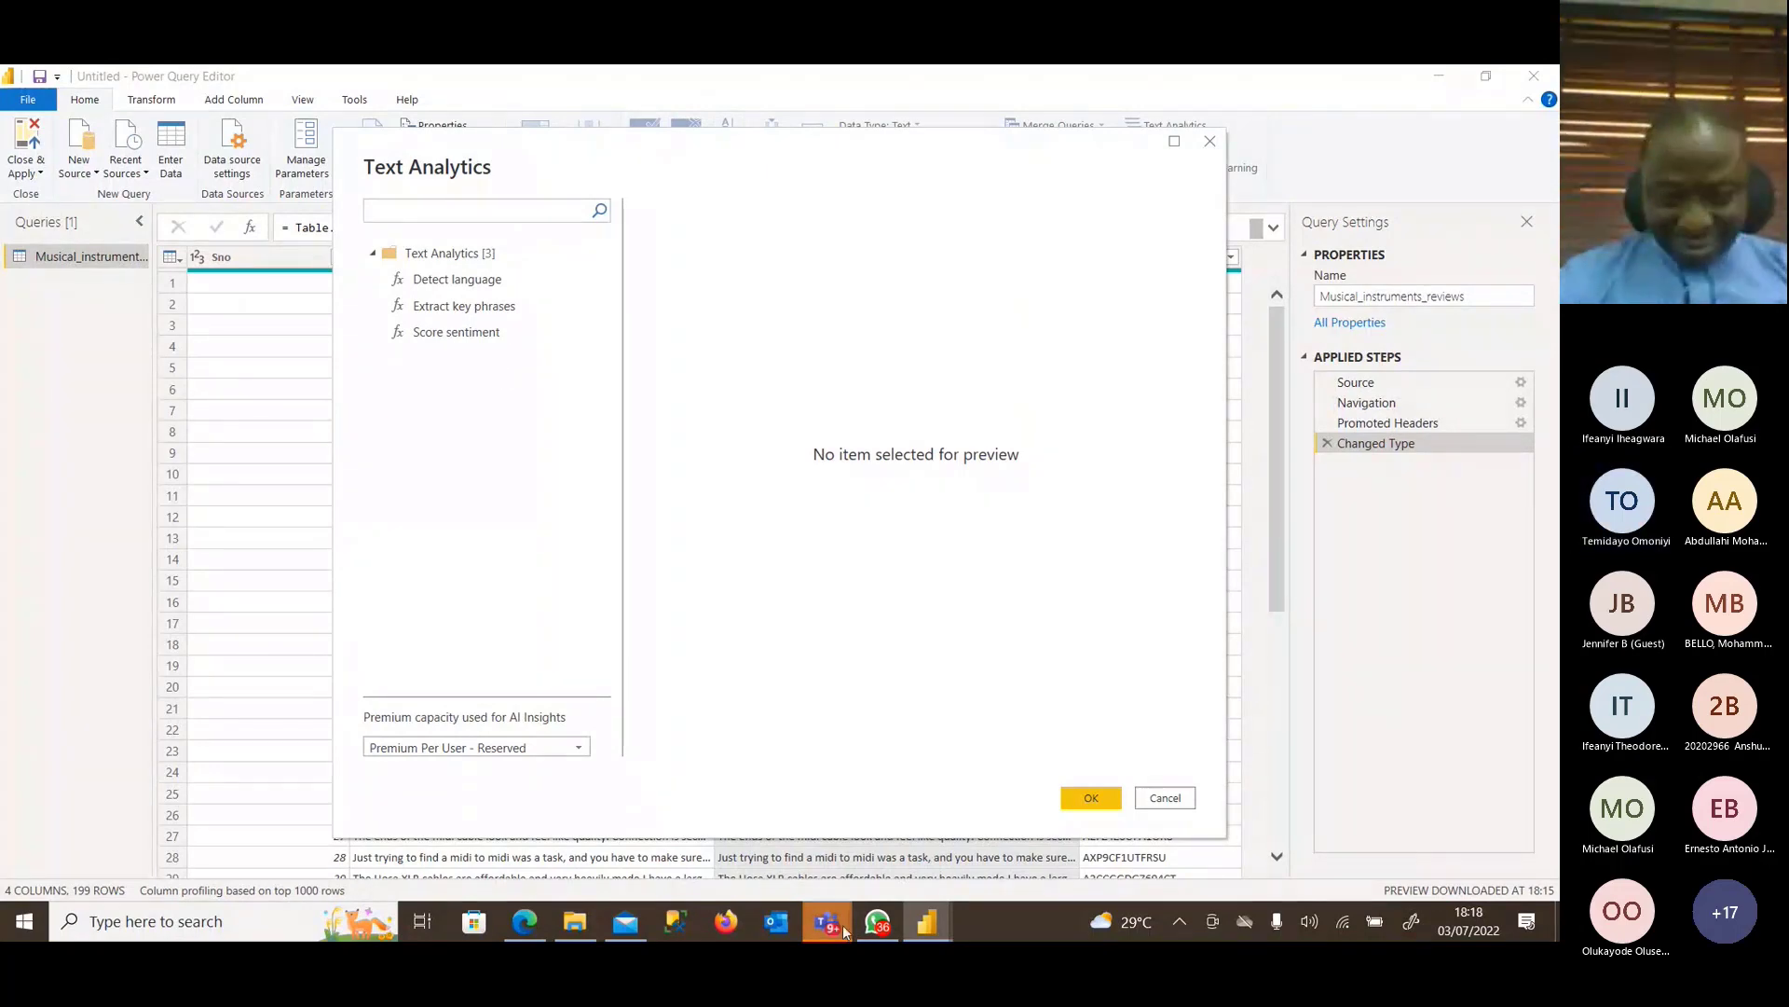
Switch to the Power BI Office Hour meeting in Teams, read the chat questions, and minimise the meeting window.
mouse_move(832, 923)
left_click(843, 846)
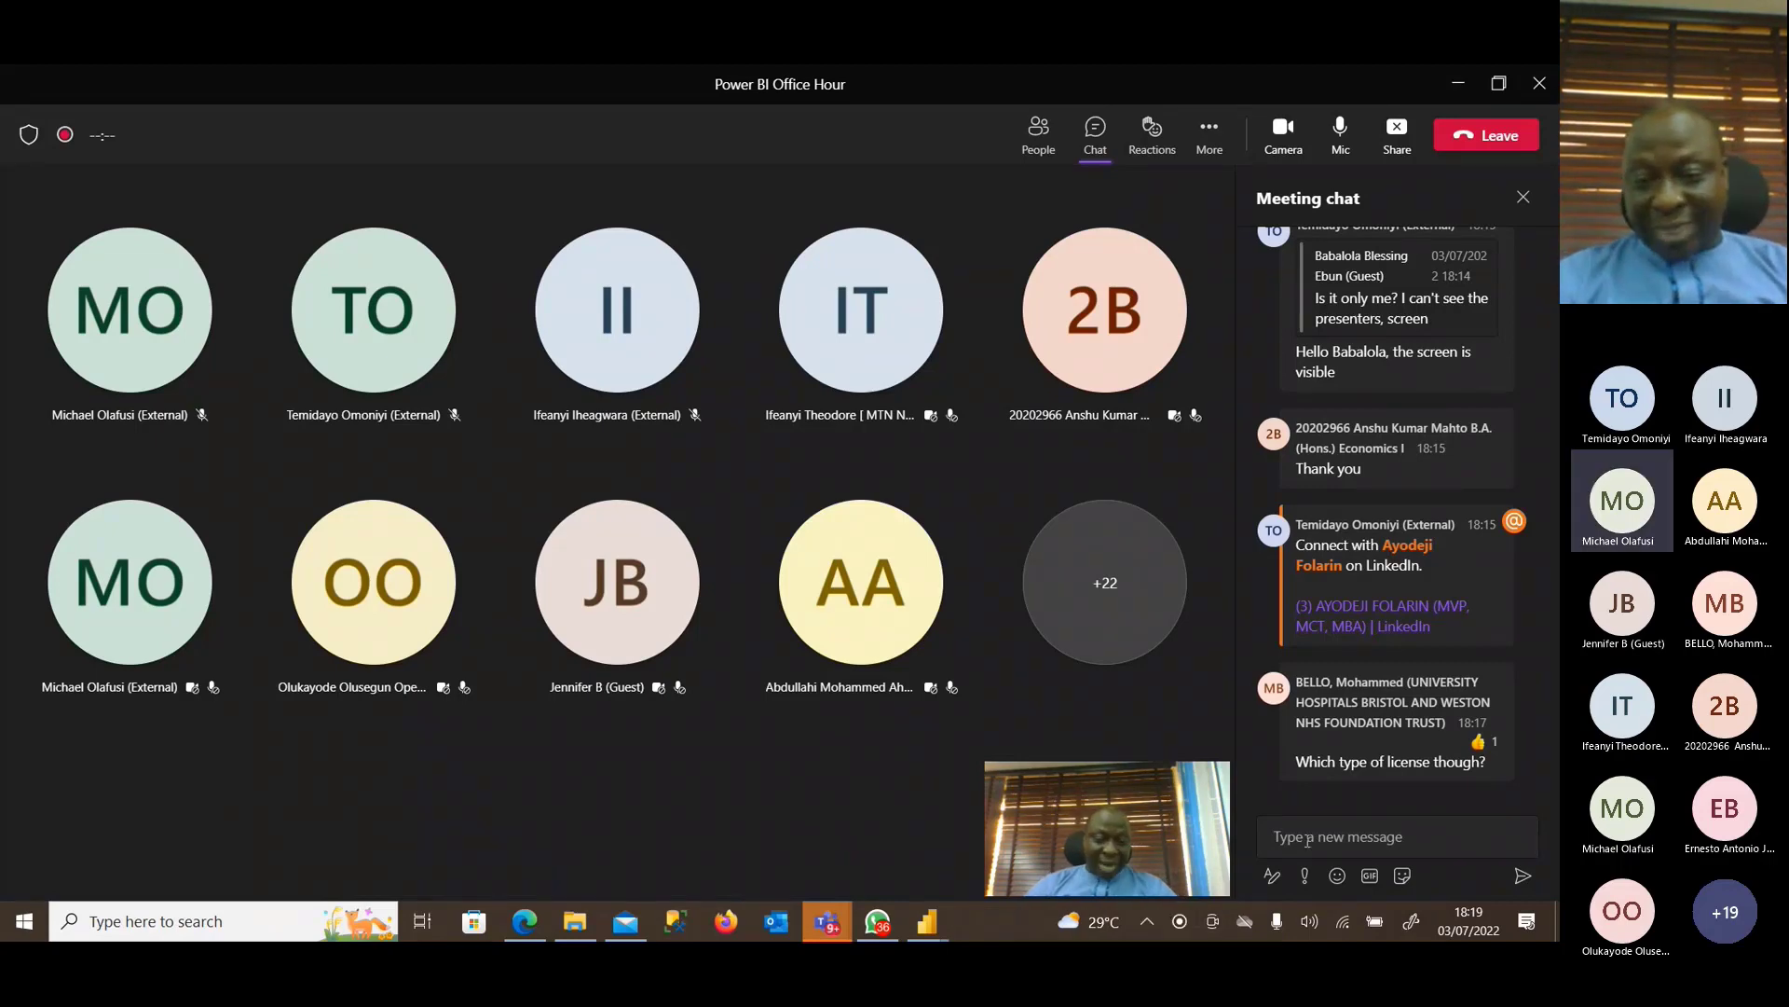
left_click(1286, 839)
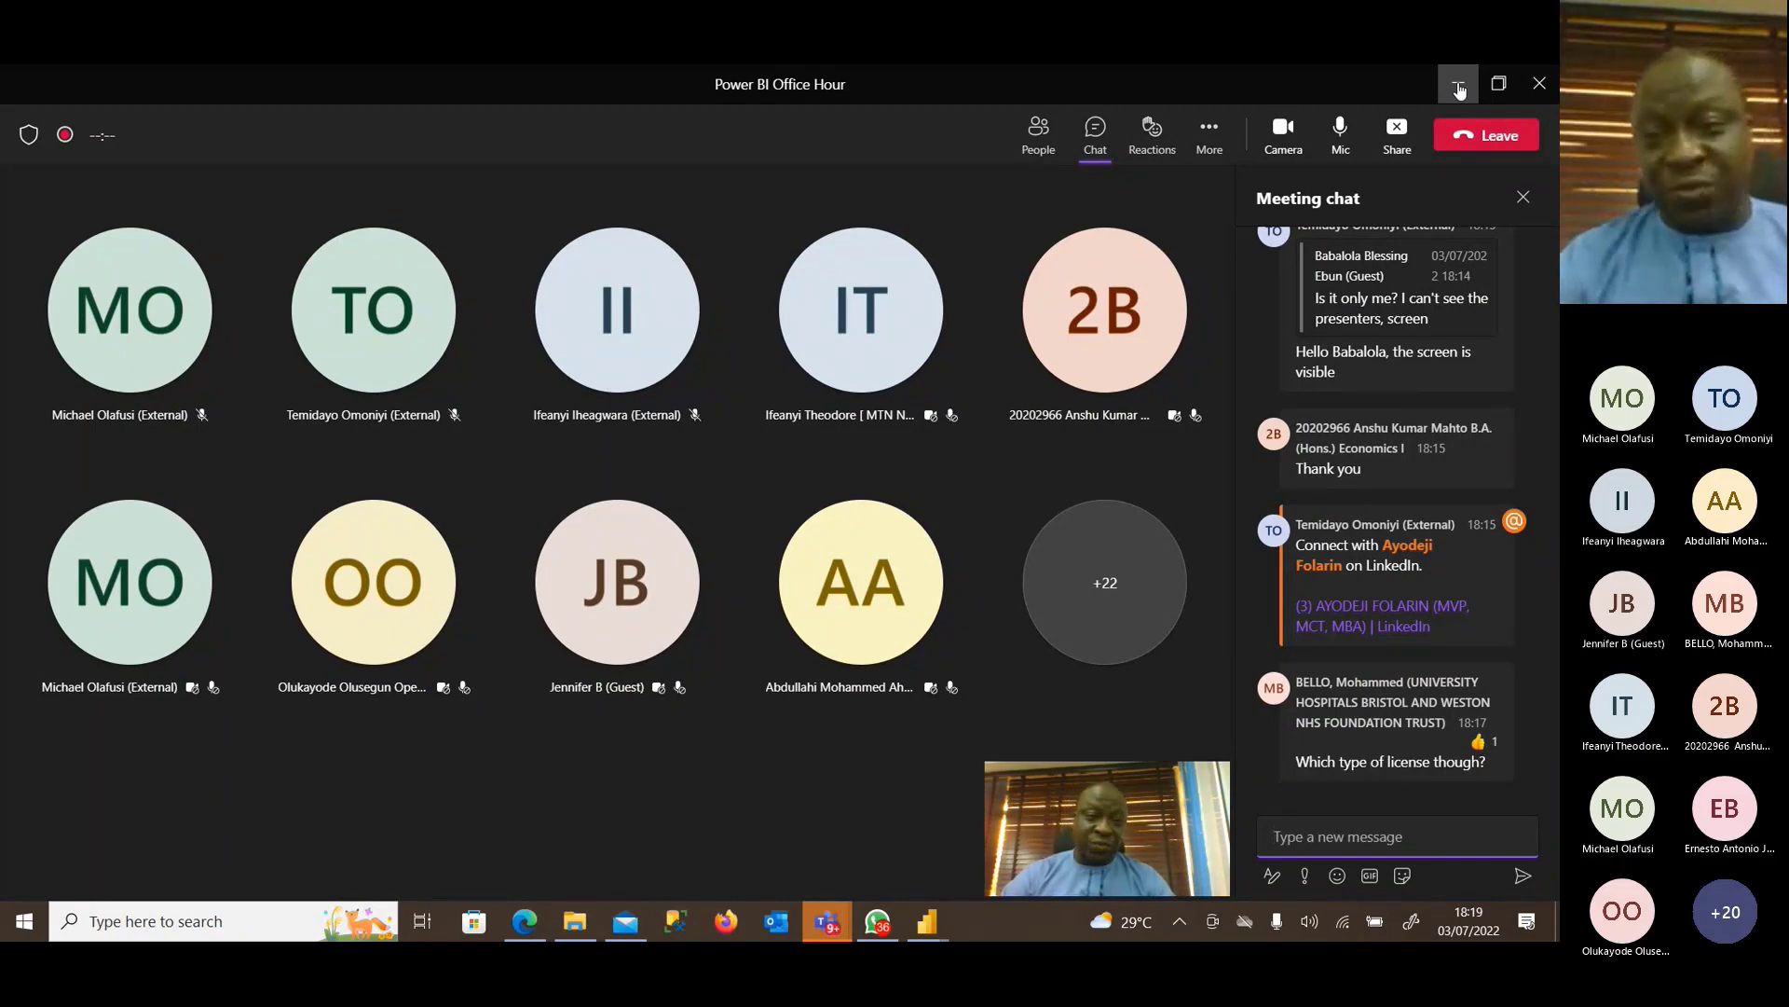
left_click(1459, 90)
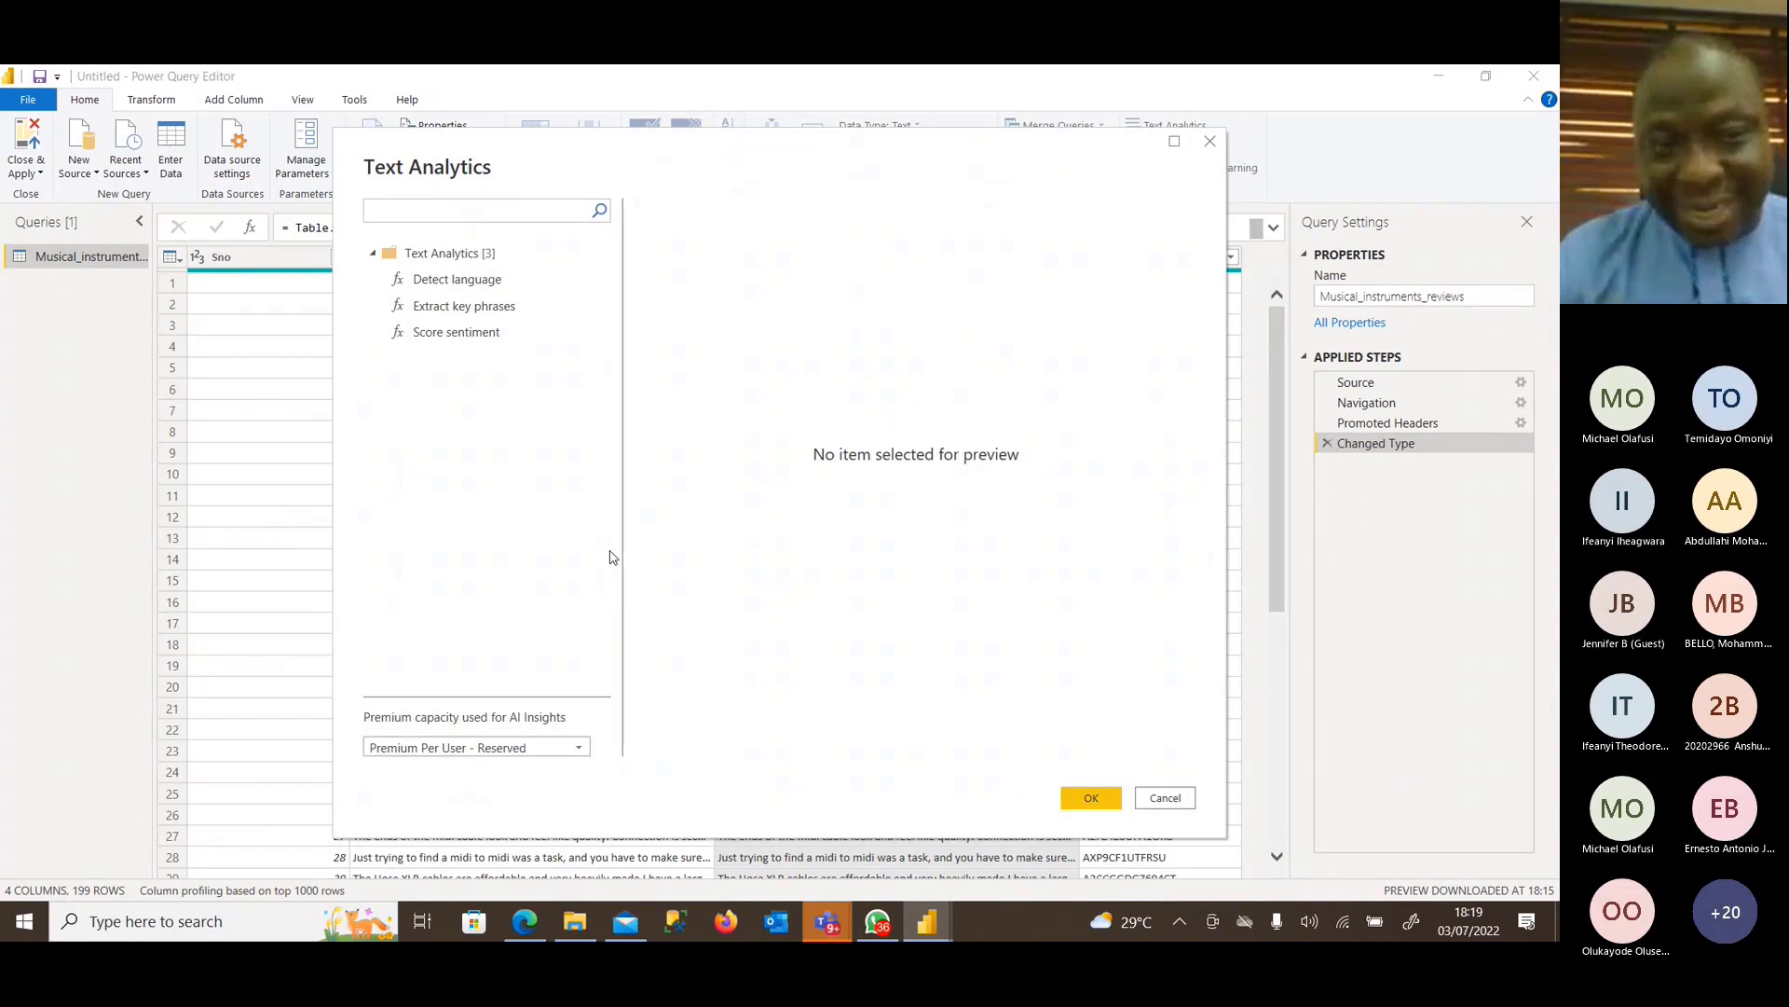
Compare the Detect language, Extract key phrases and Score sentiment functions, ending on Detect language.
left_click(494, 289)
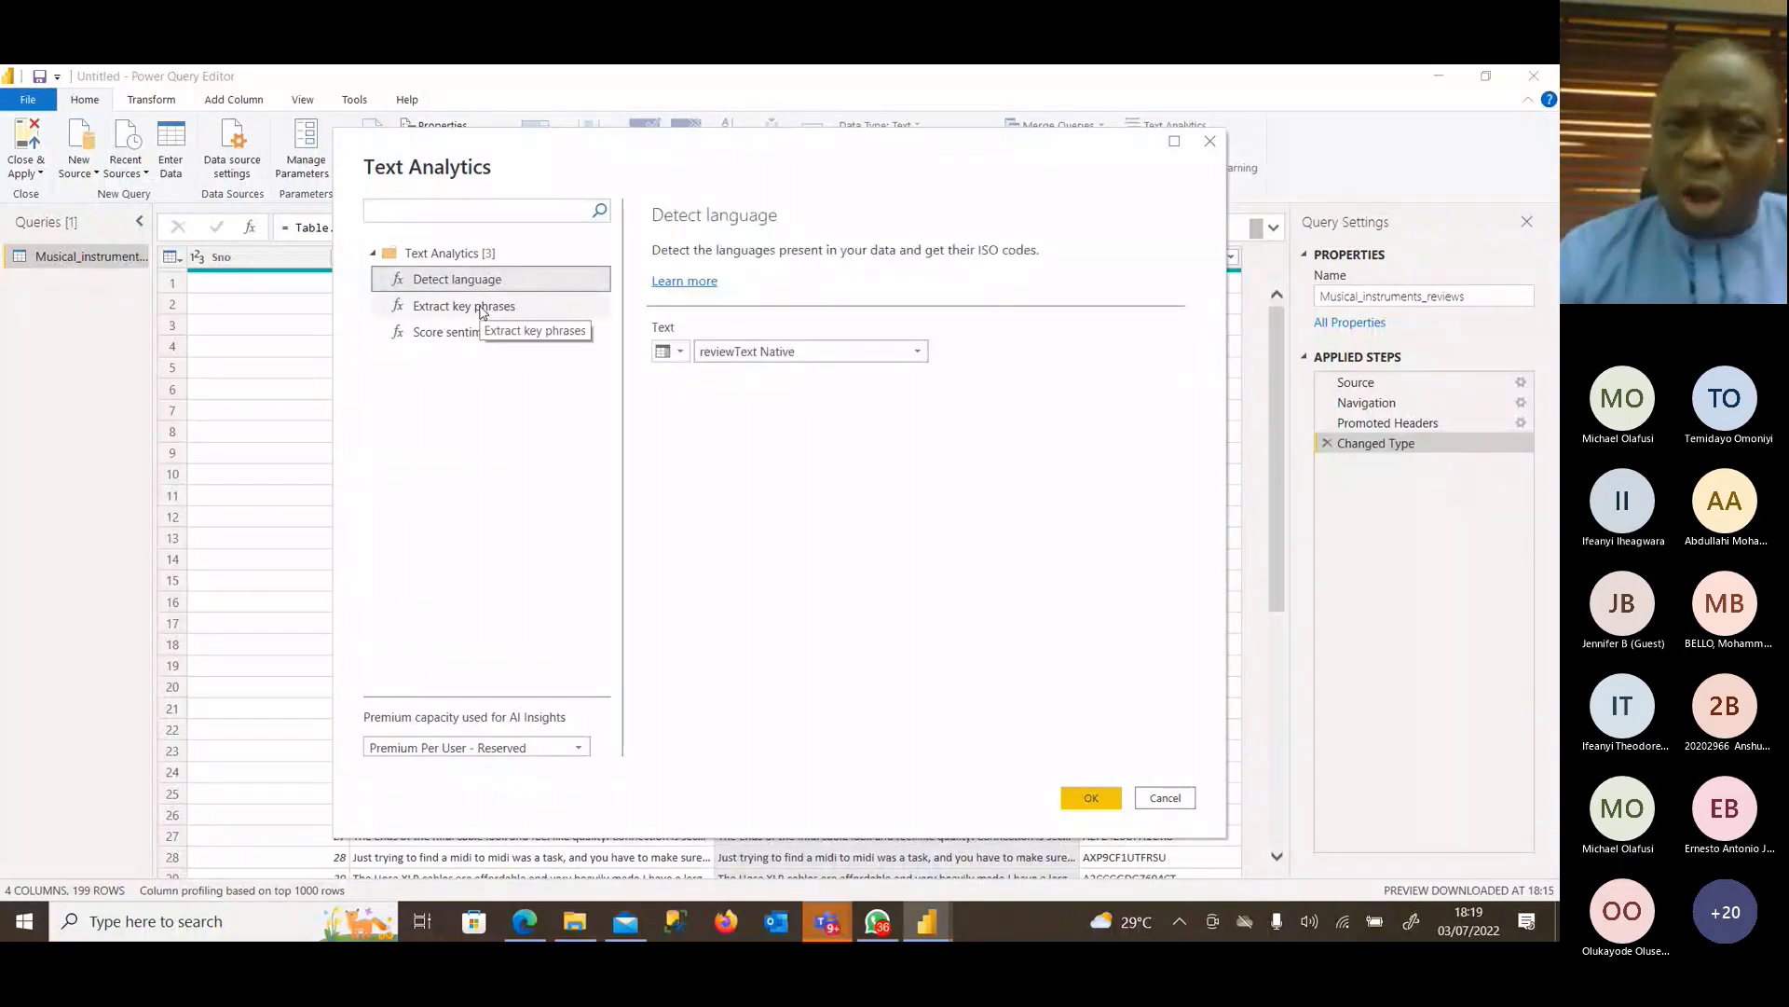
left_click(481, 311)
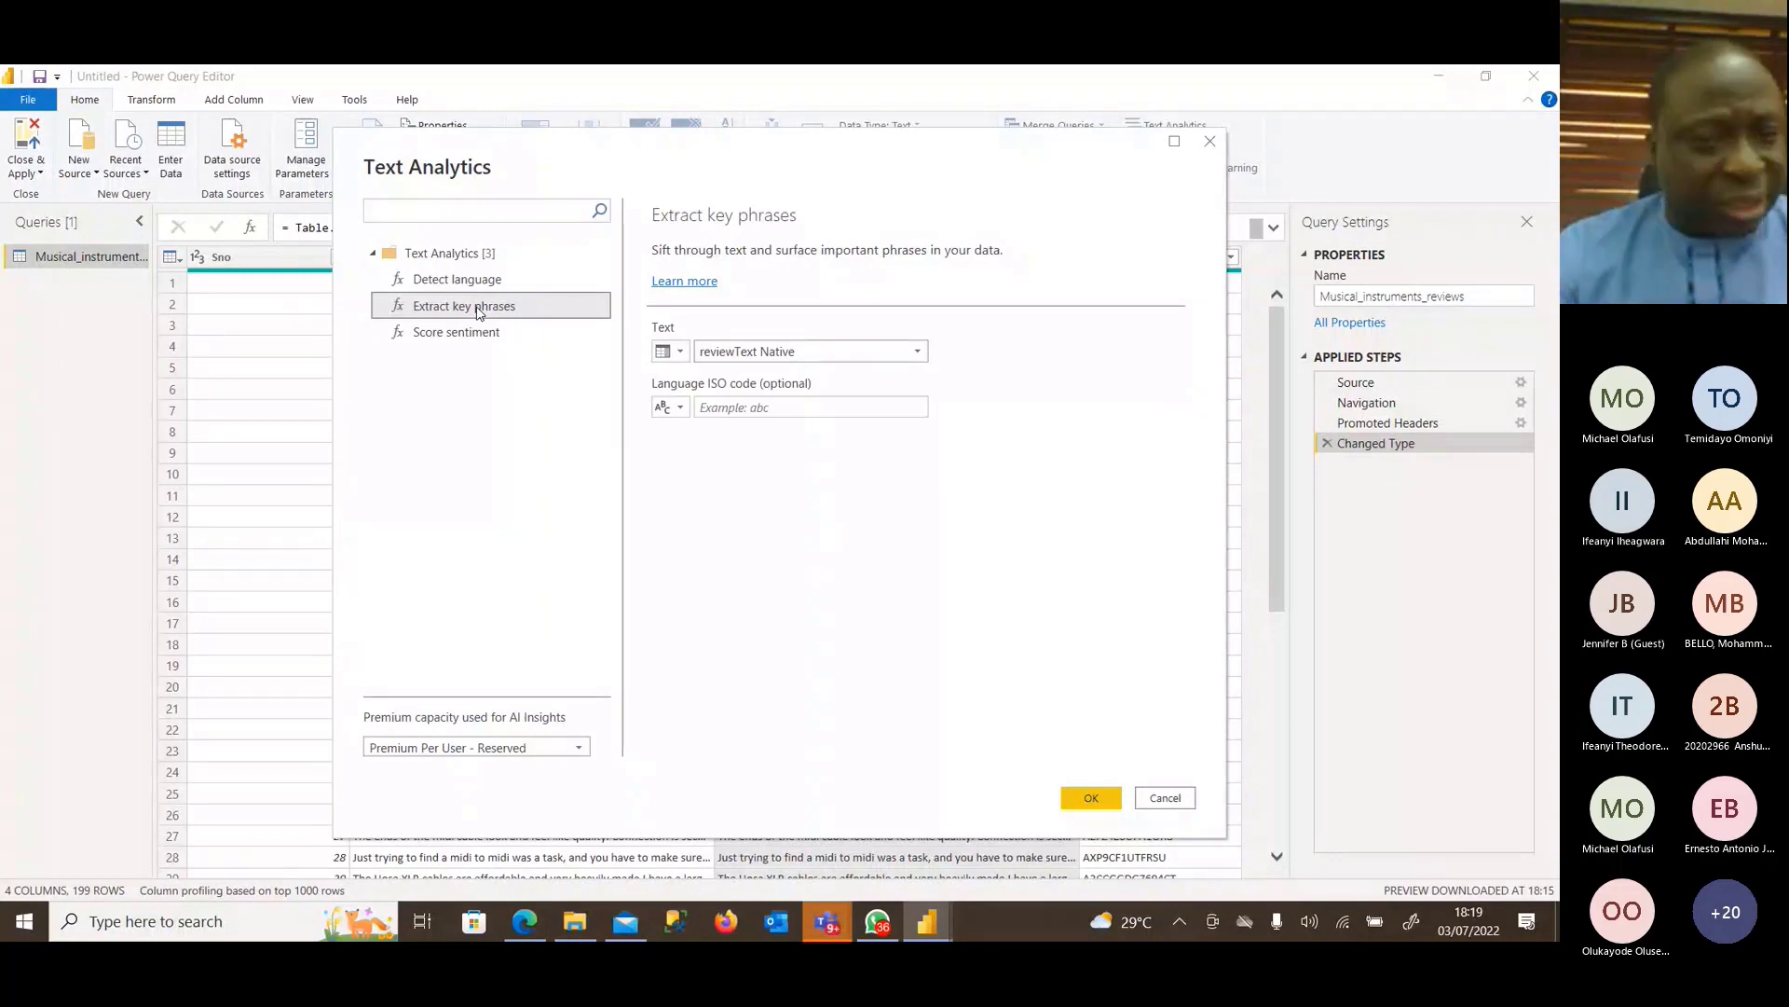
left_click(471, 333)
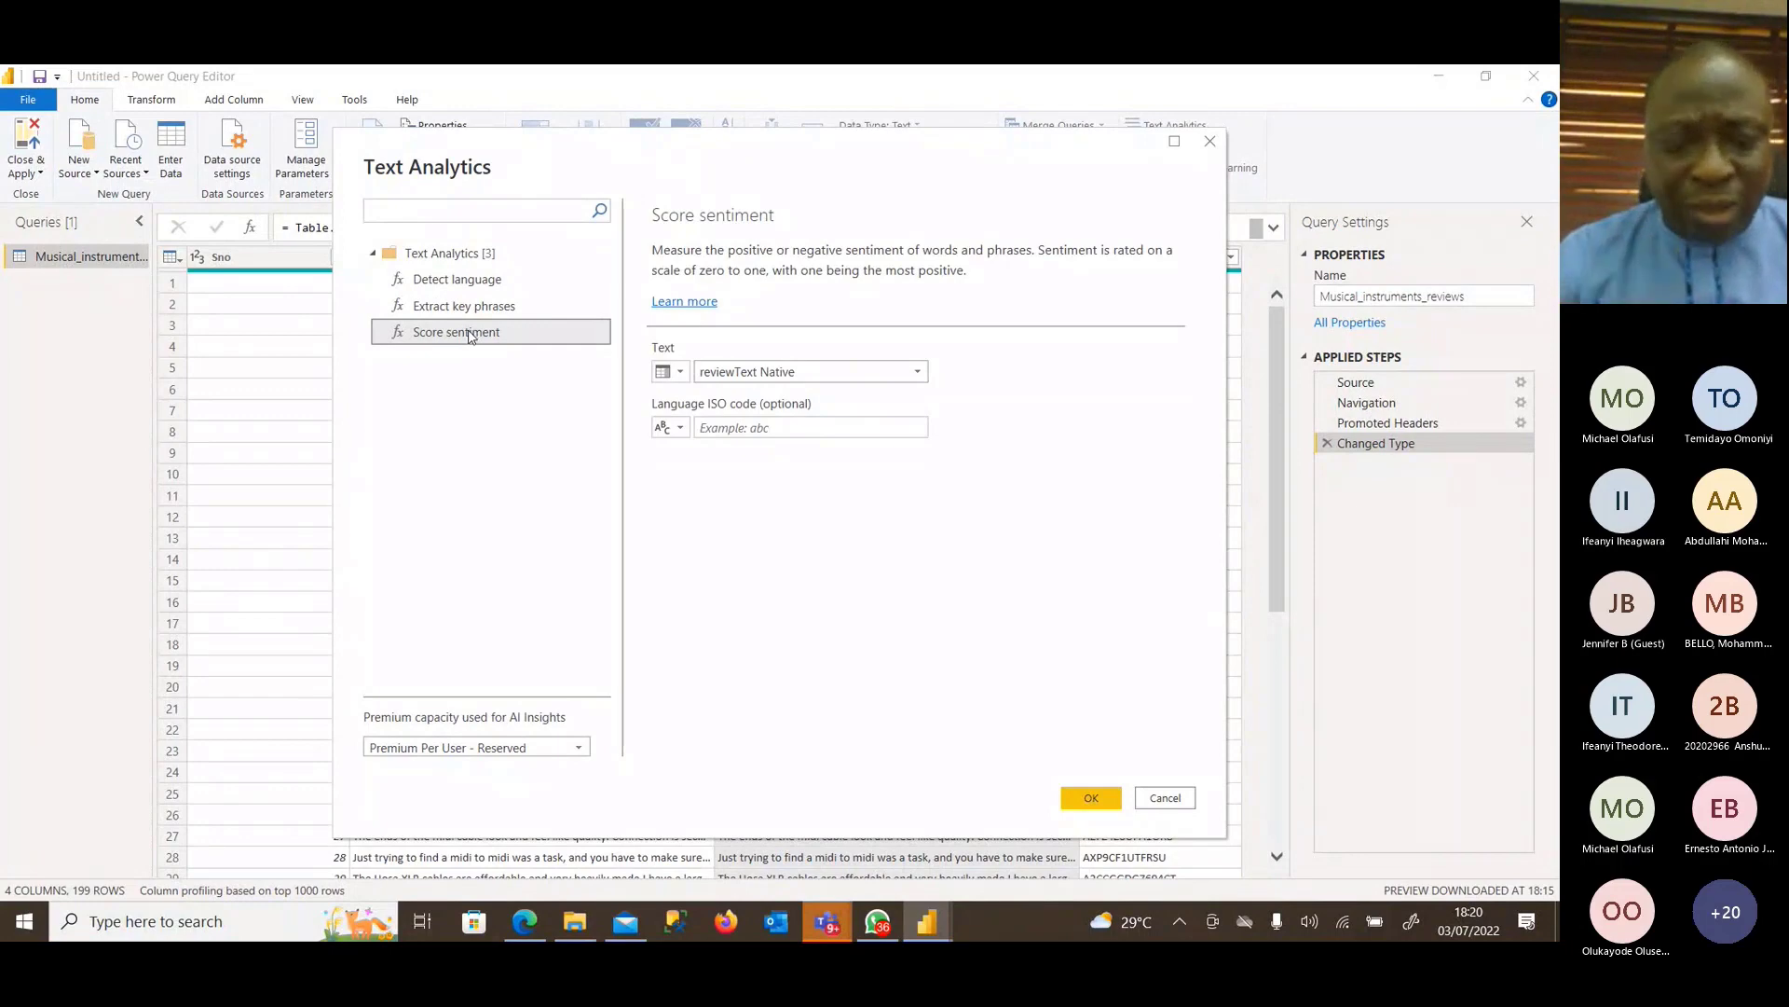
left_click(492, 282)
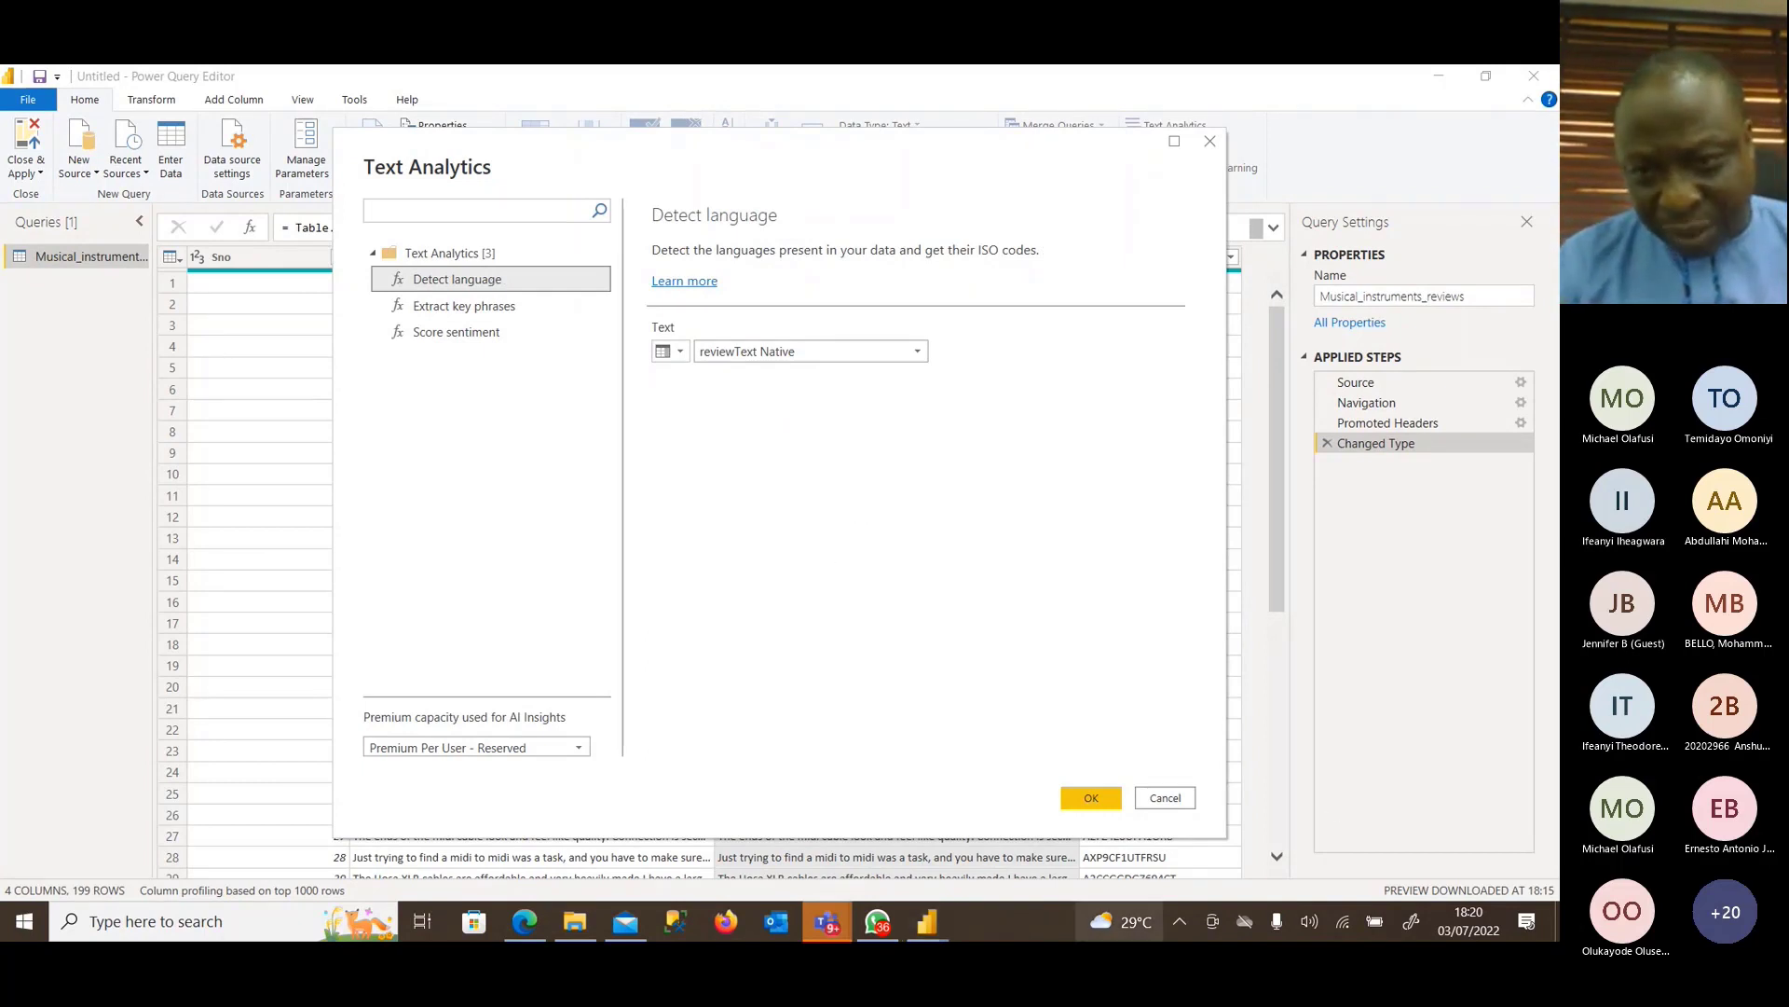
Return to the Teams meeting, look back through the earlier chat messages, and minimise the window again.
mouse_move(1123, 921)
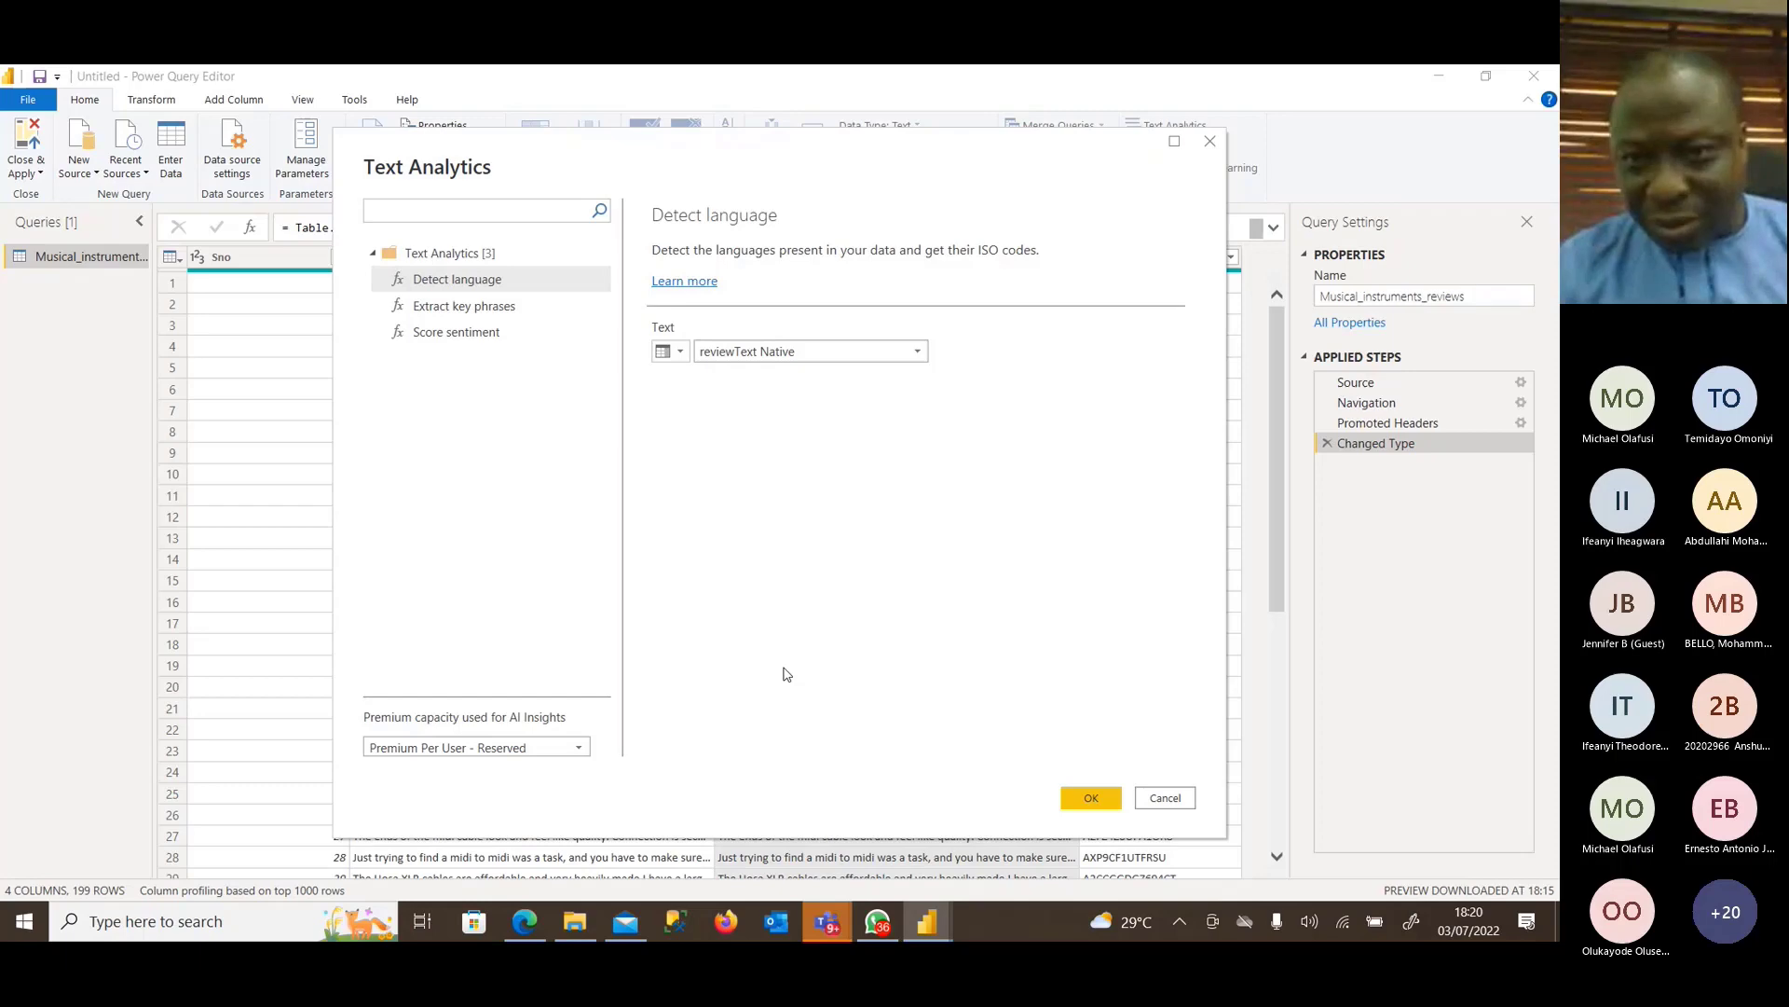
key("alt+Tab")
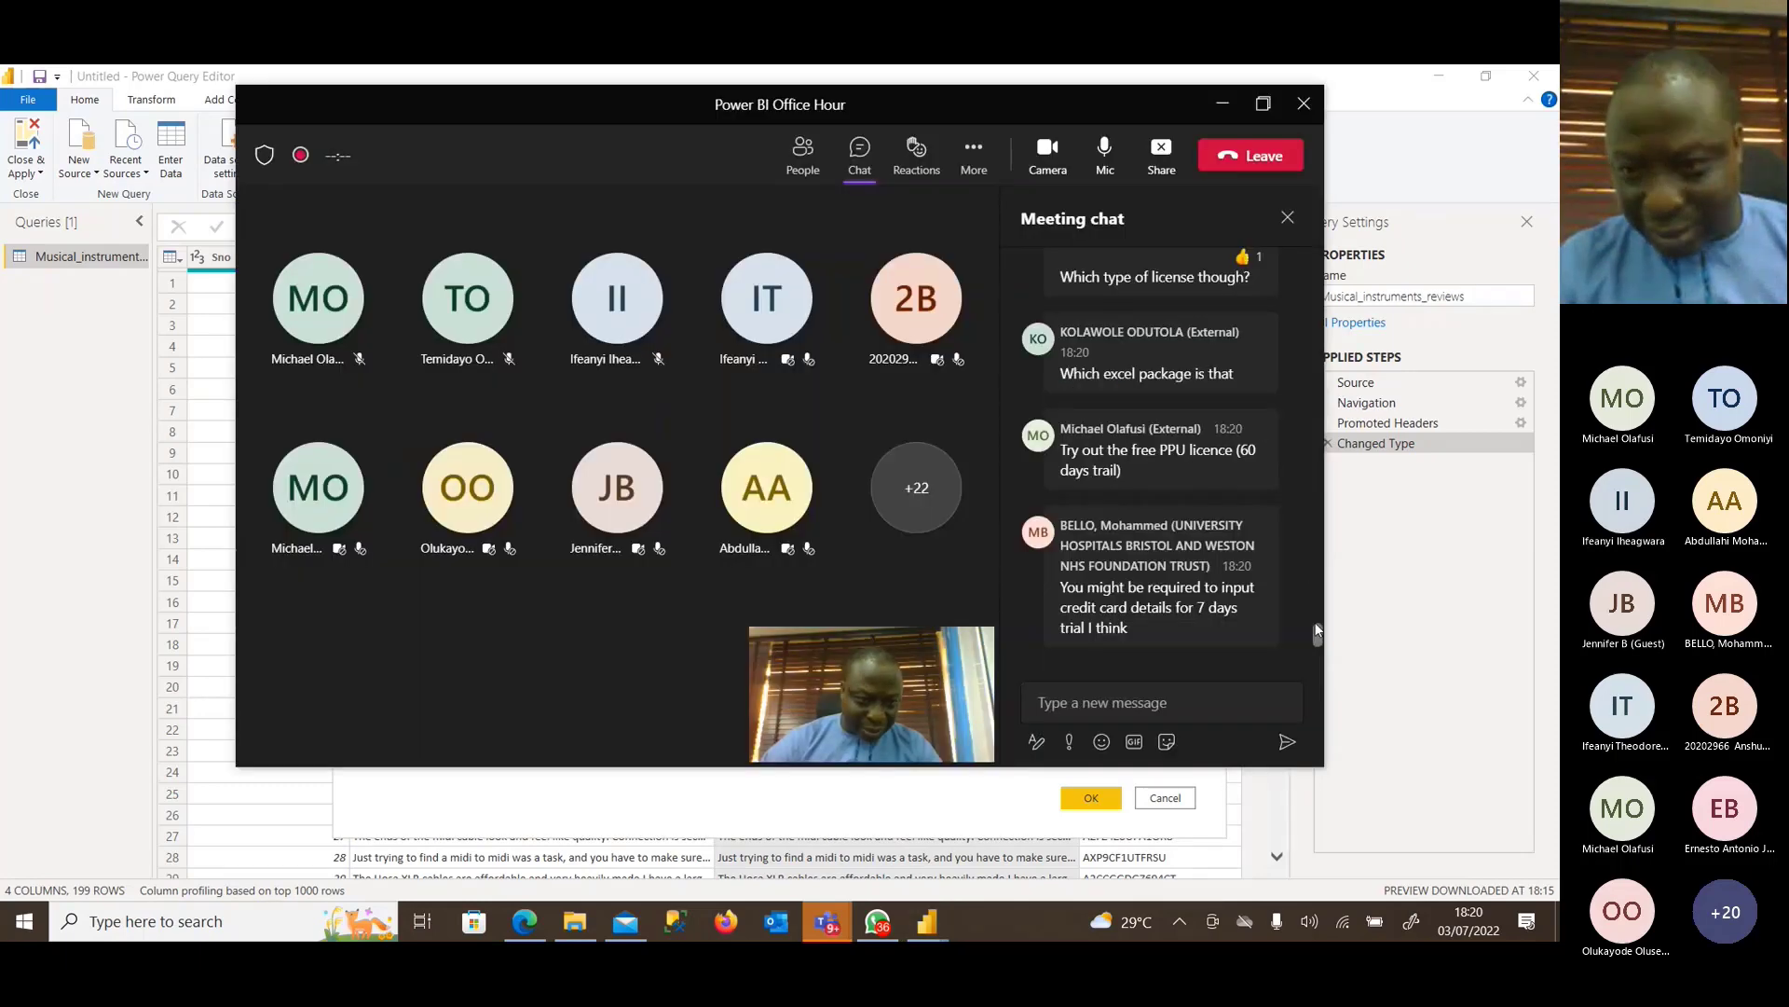
left_click_drag(1318, 632, 1301, 545)
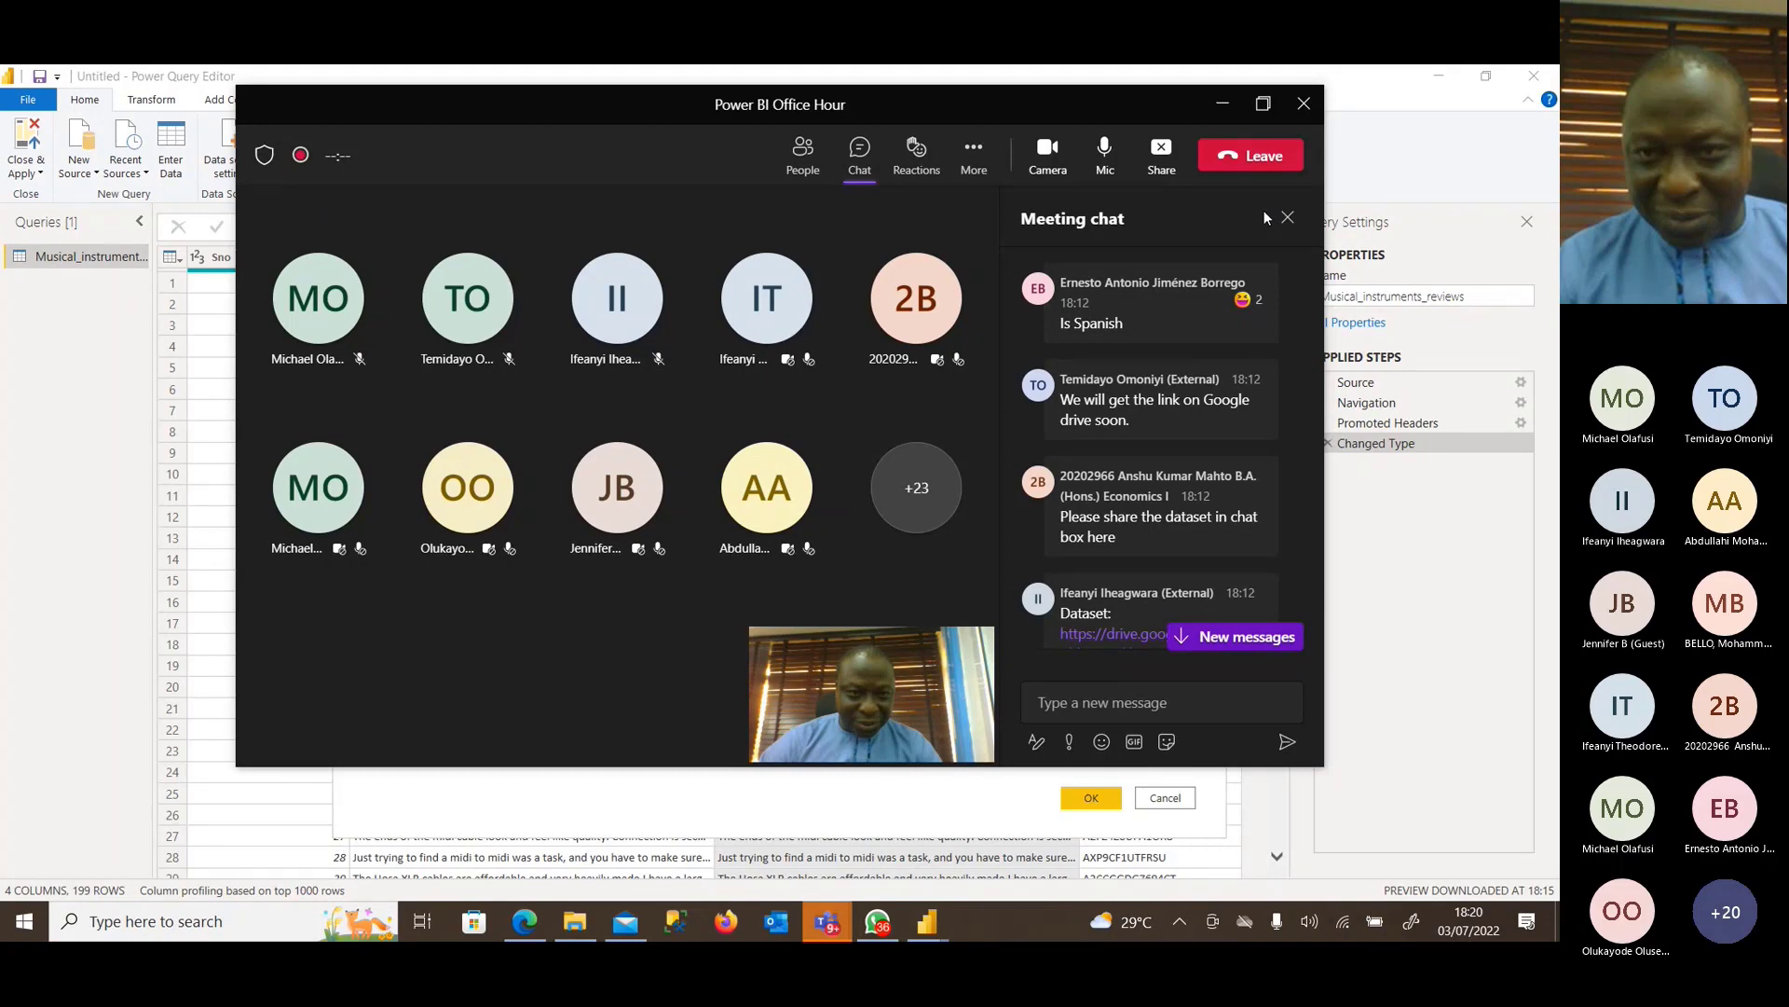
left_click(1223, 103)
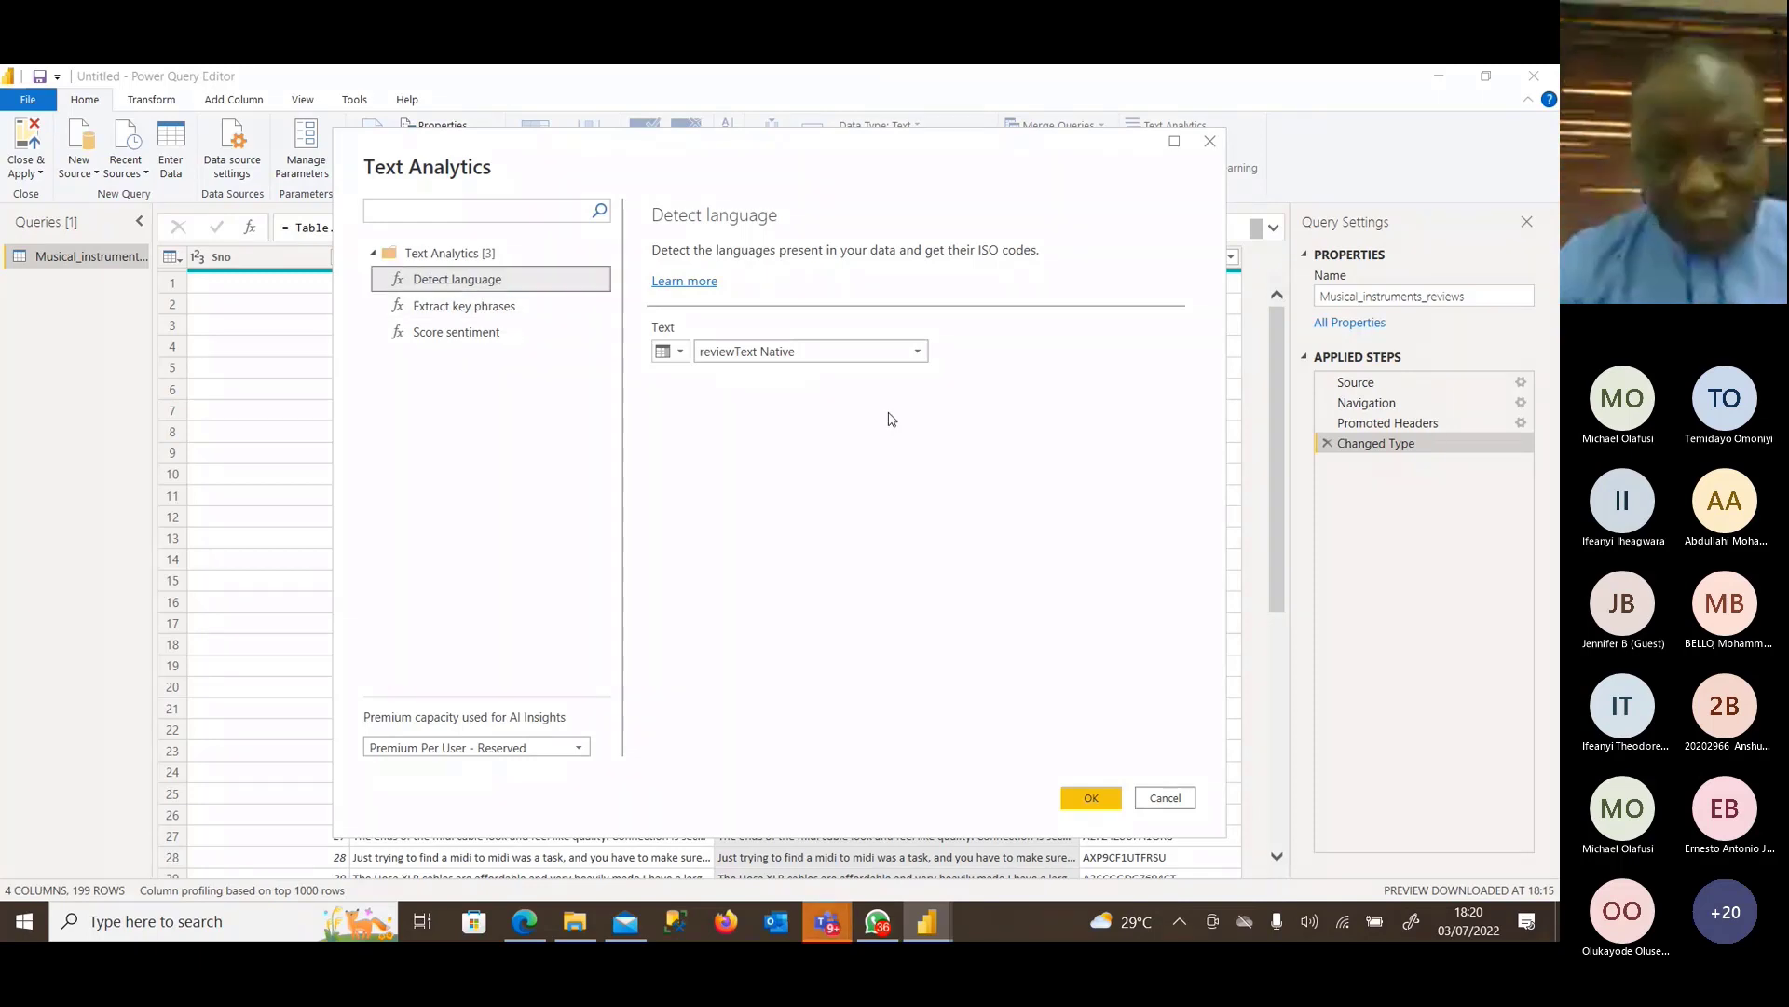
Run Detect language on the reviewText Native column.
left_click(918, 353)
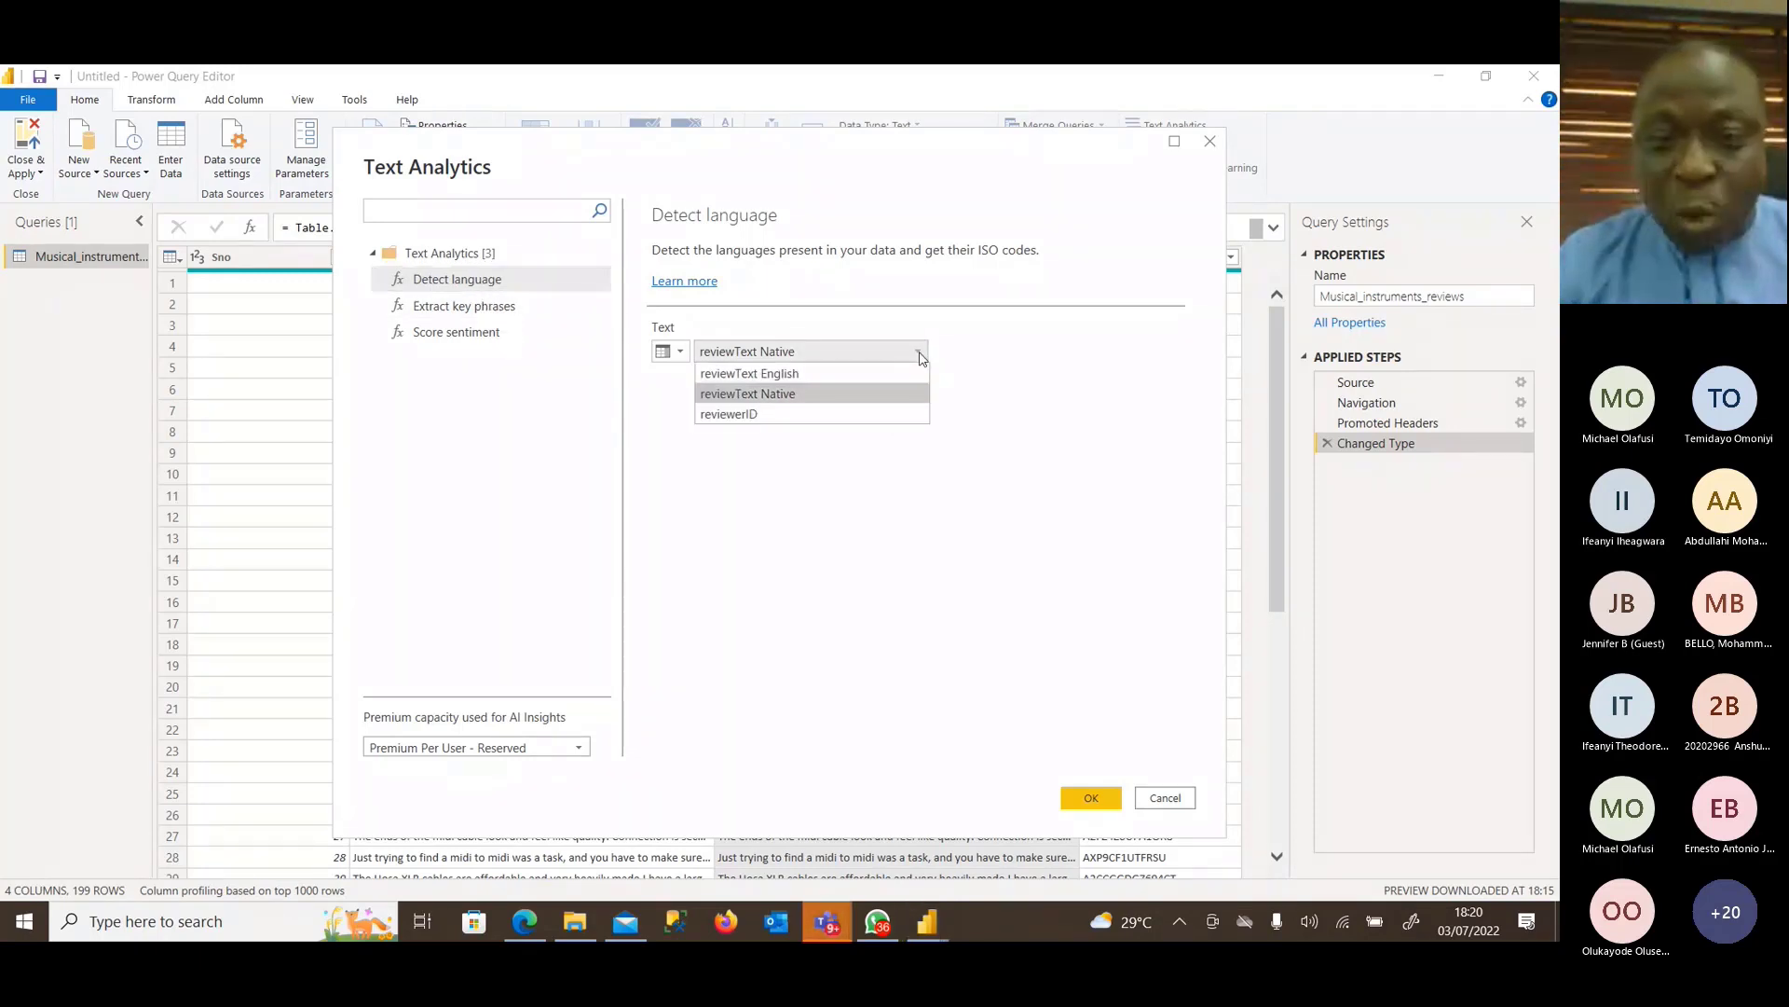
left_click(777, 397)
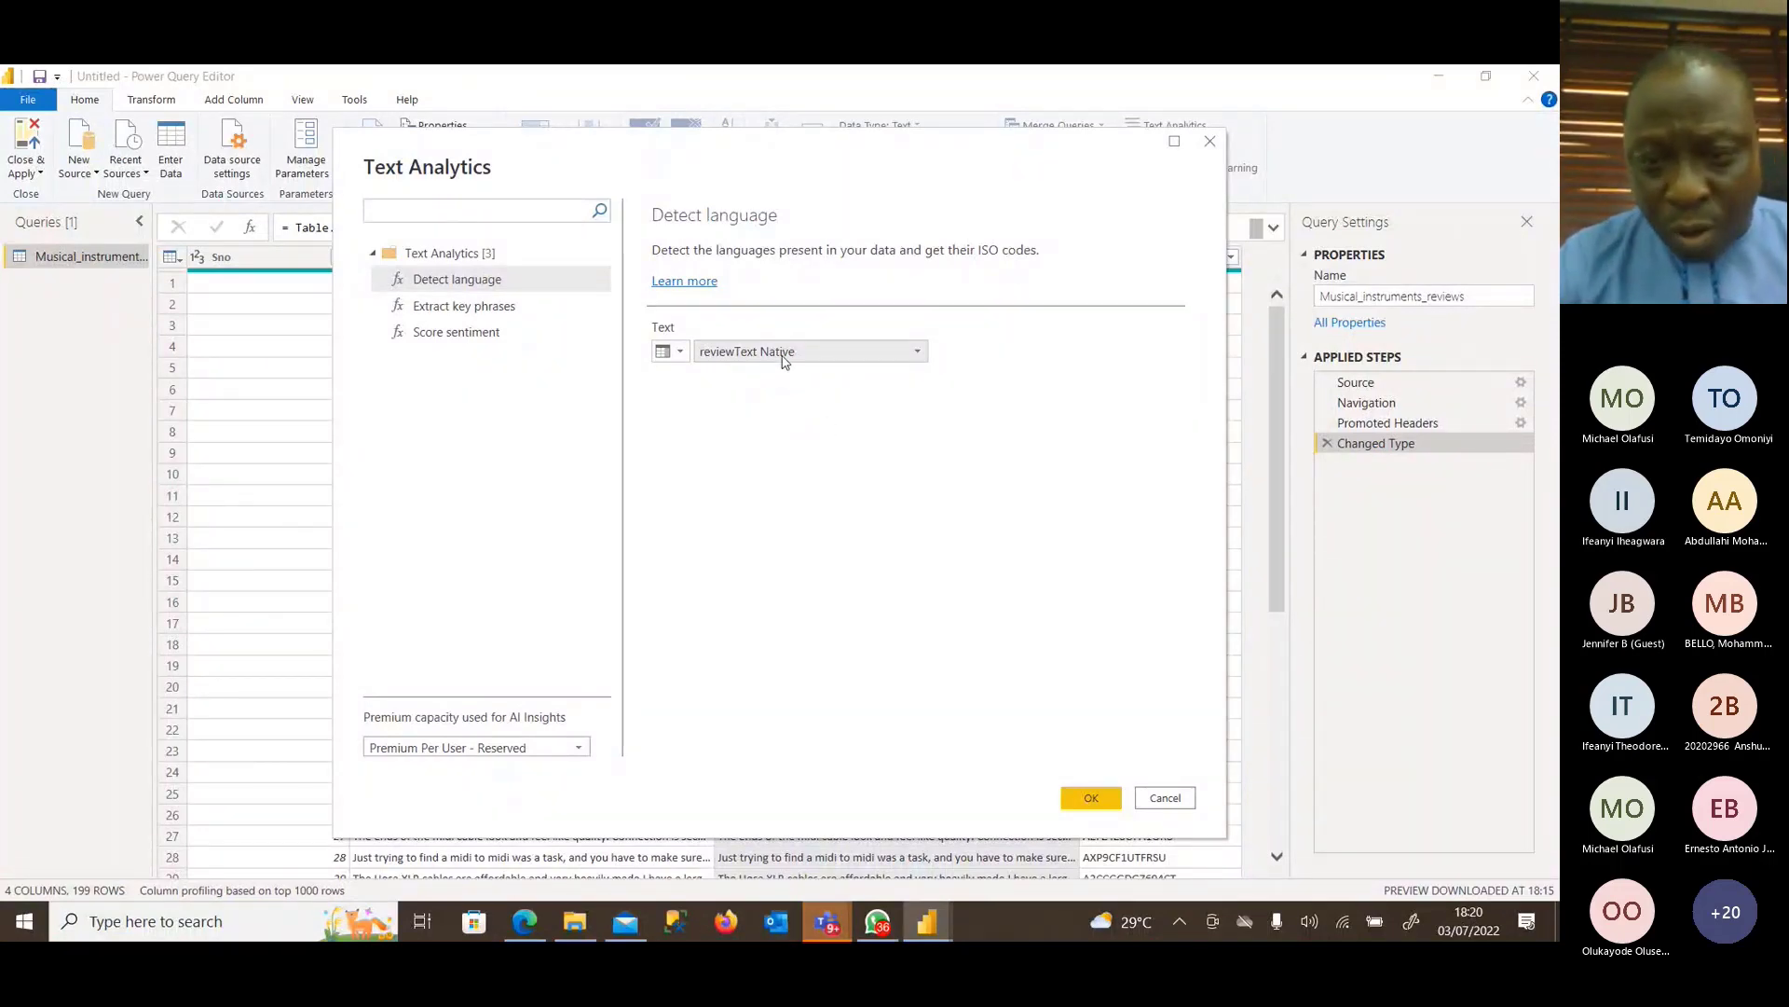
left_click(1088, 798)
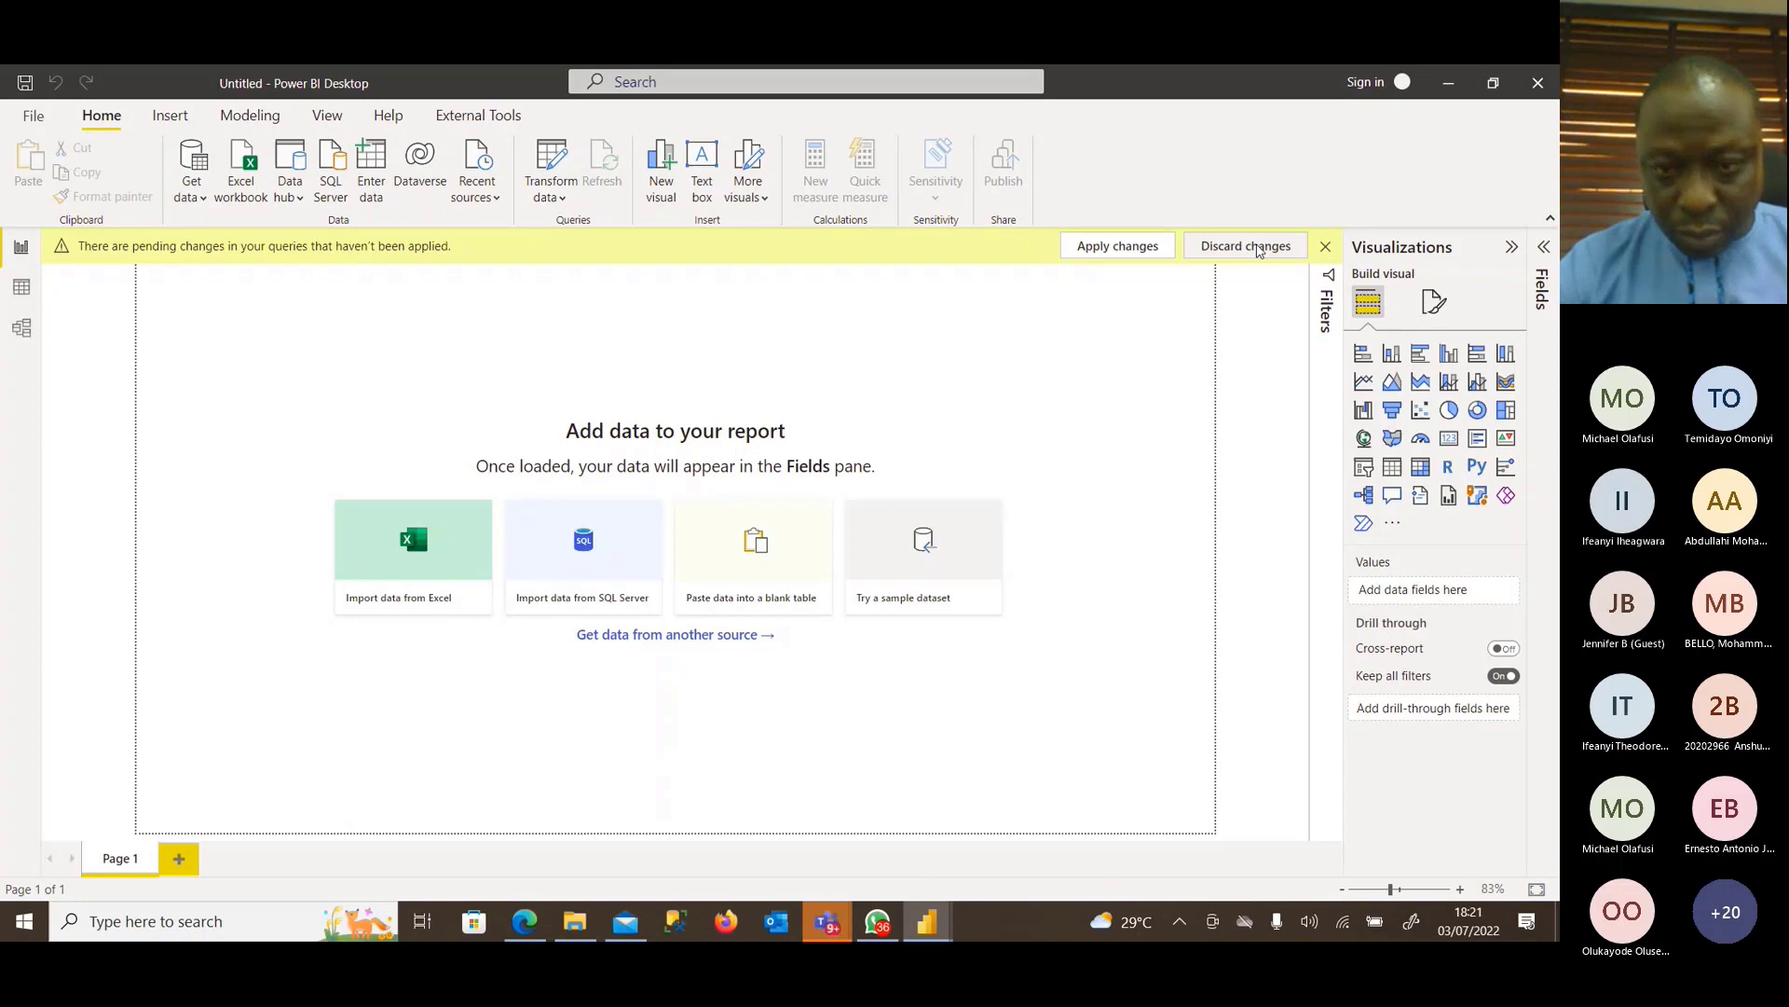
Discard the pending query changes in Power BI Desktop and return to the Power Query Editor window.
left_click(1258, 250)
mouse_move(926, 921)
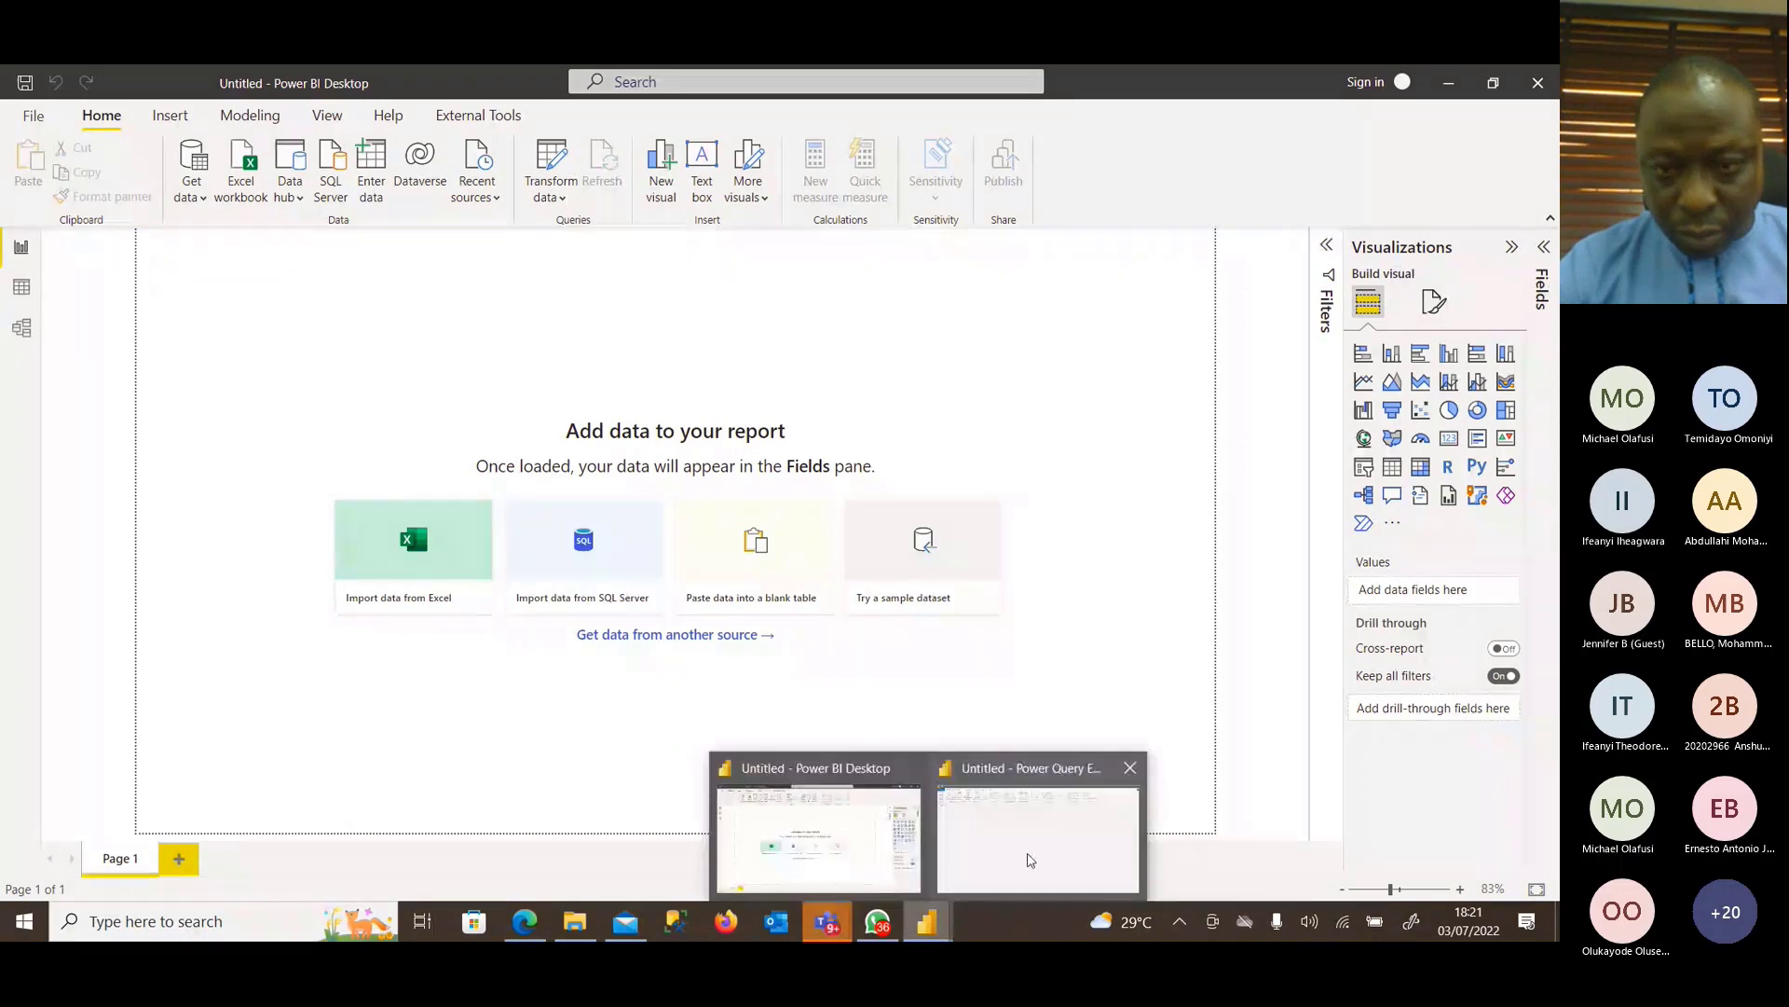
left_click(1027, 856)
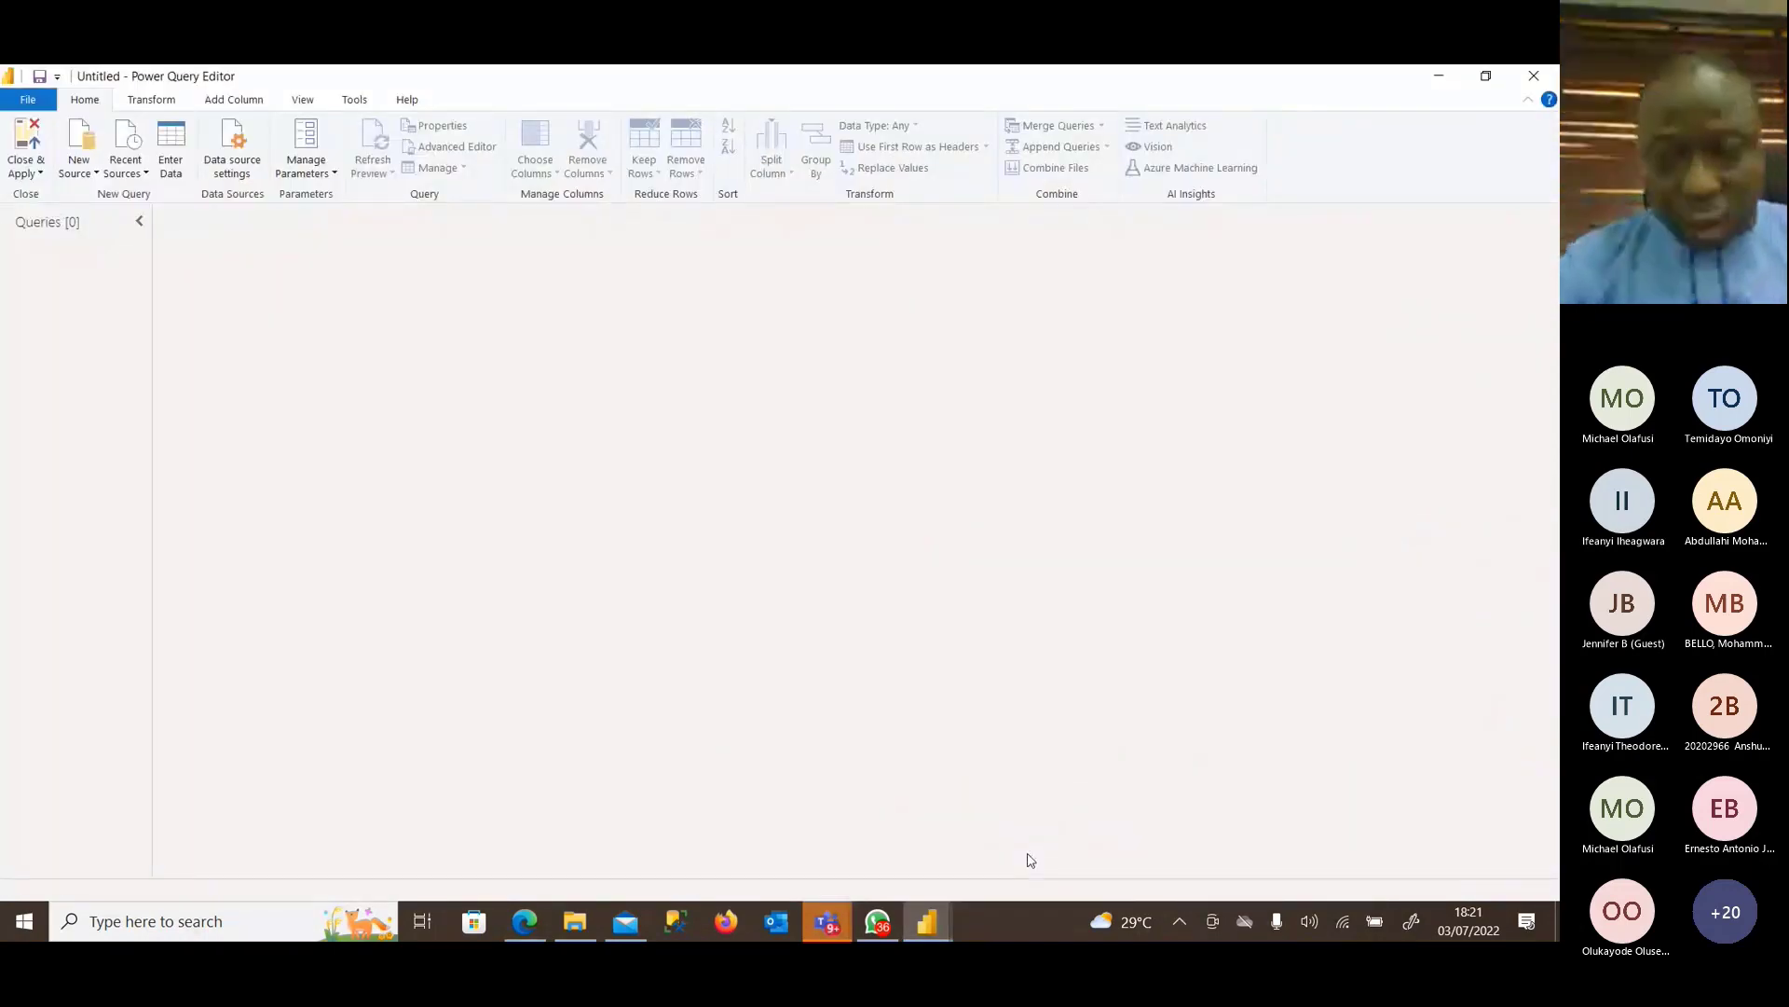
left_click(958, 909)
mouse_move(943, 923)
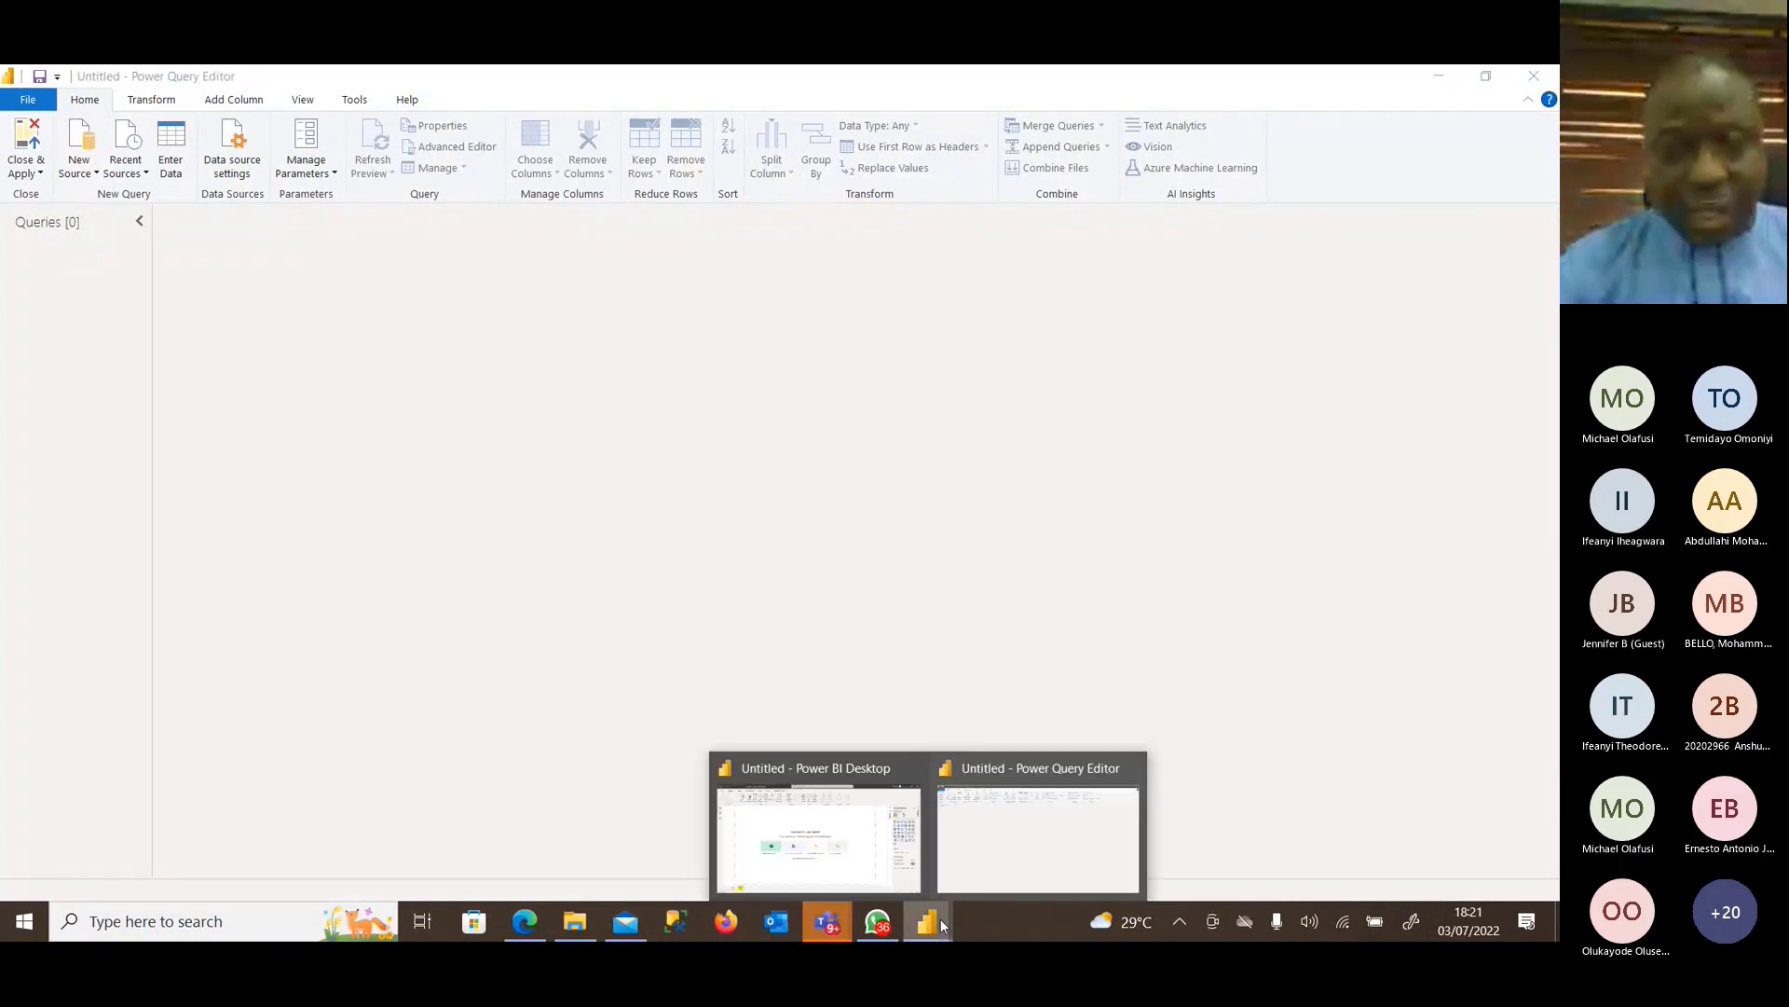
left_click(1012, 865)
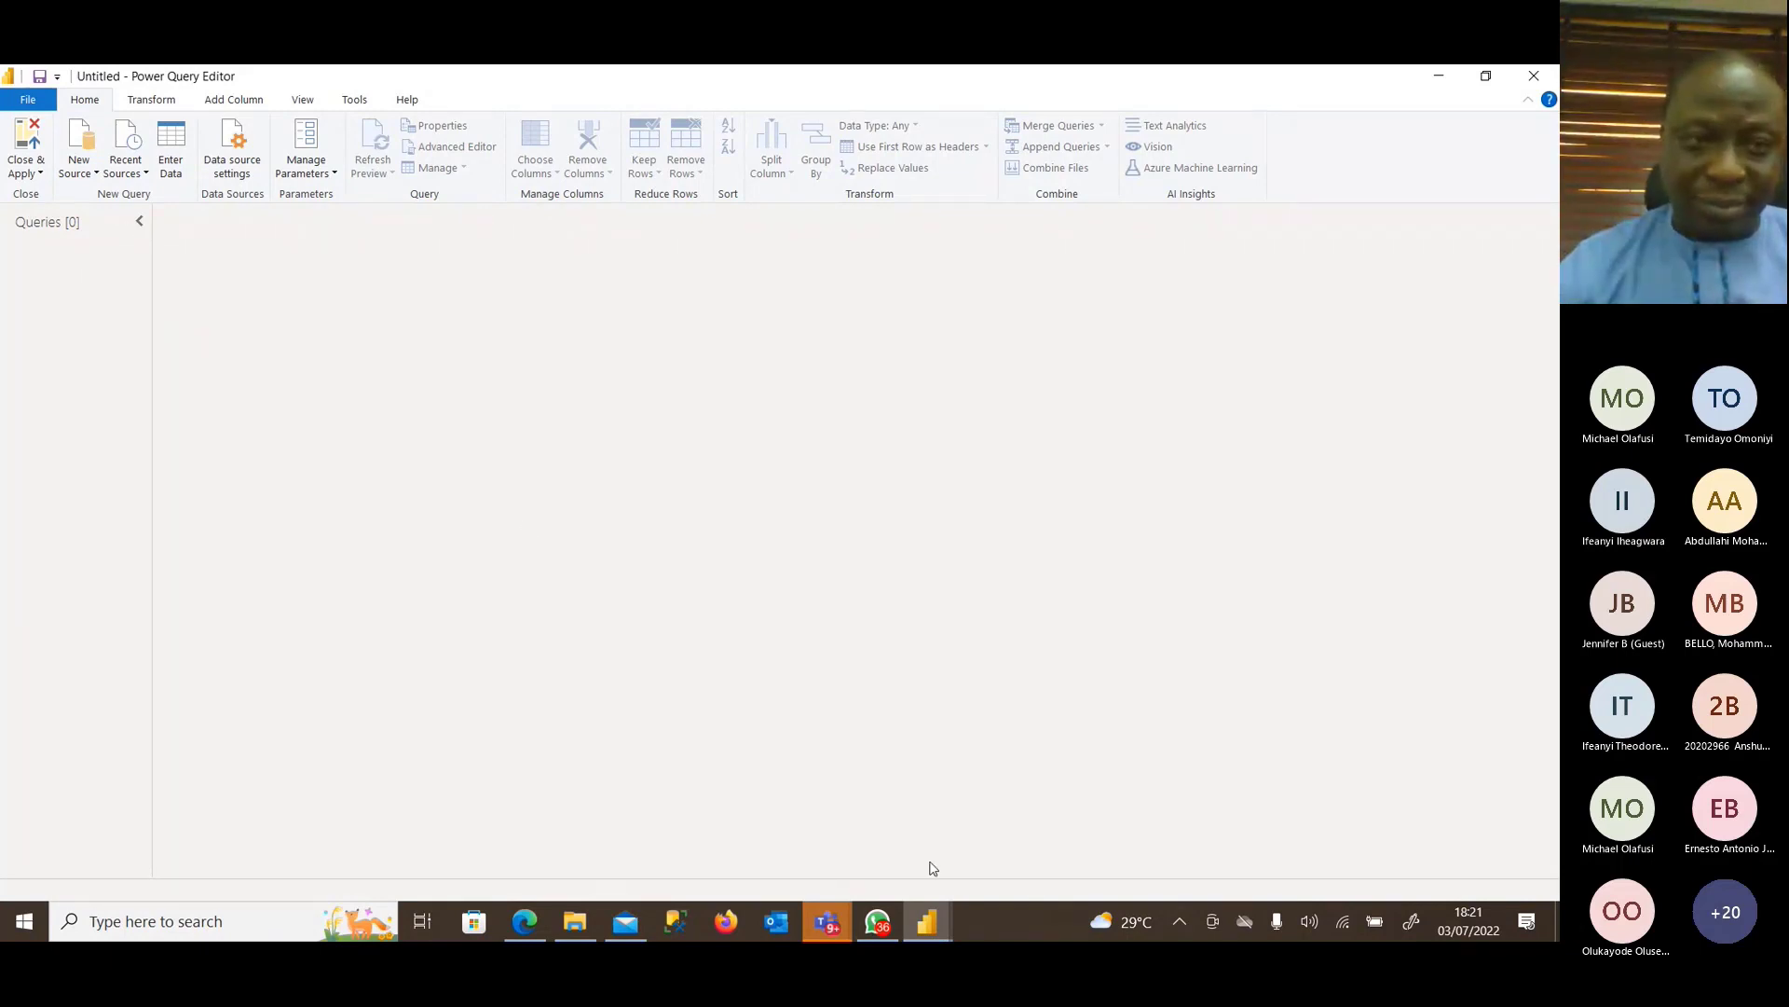
mouse_move(934, 923)
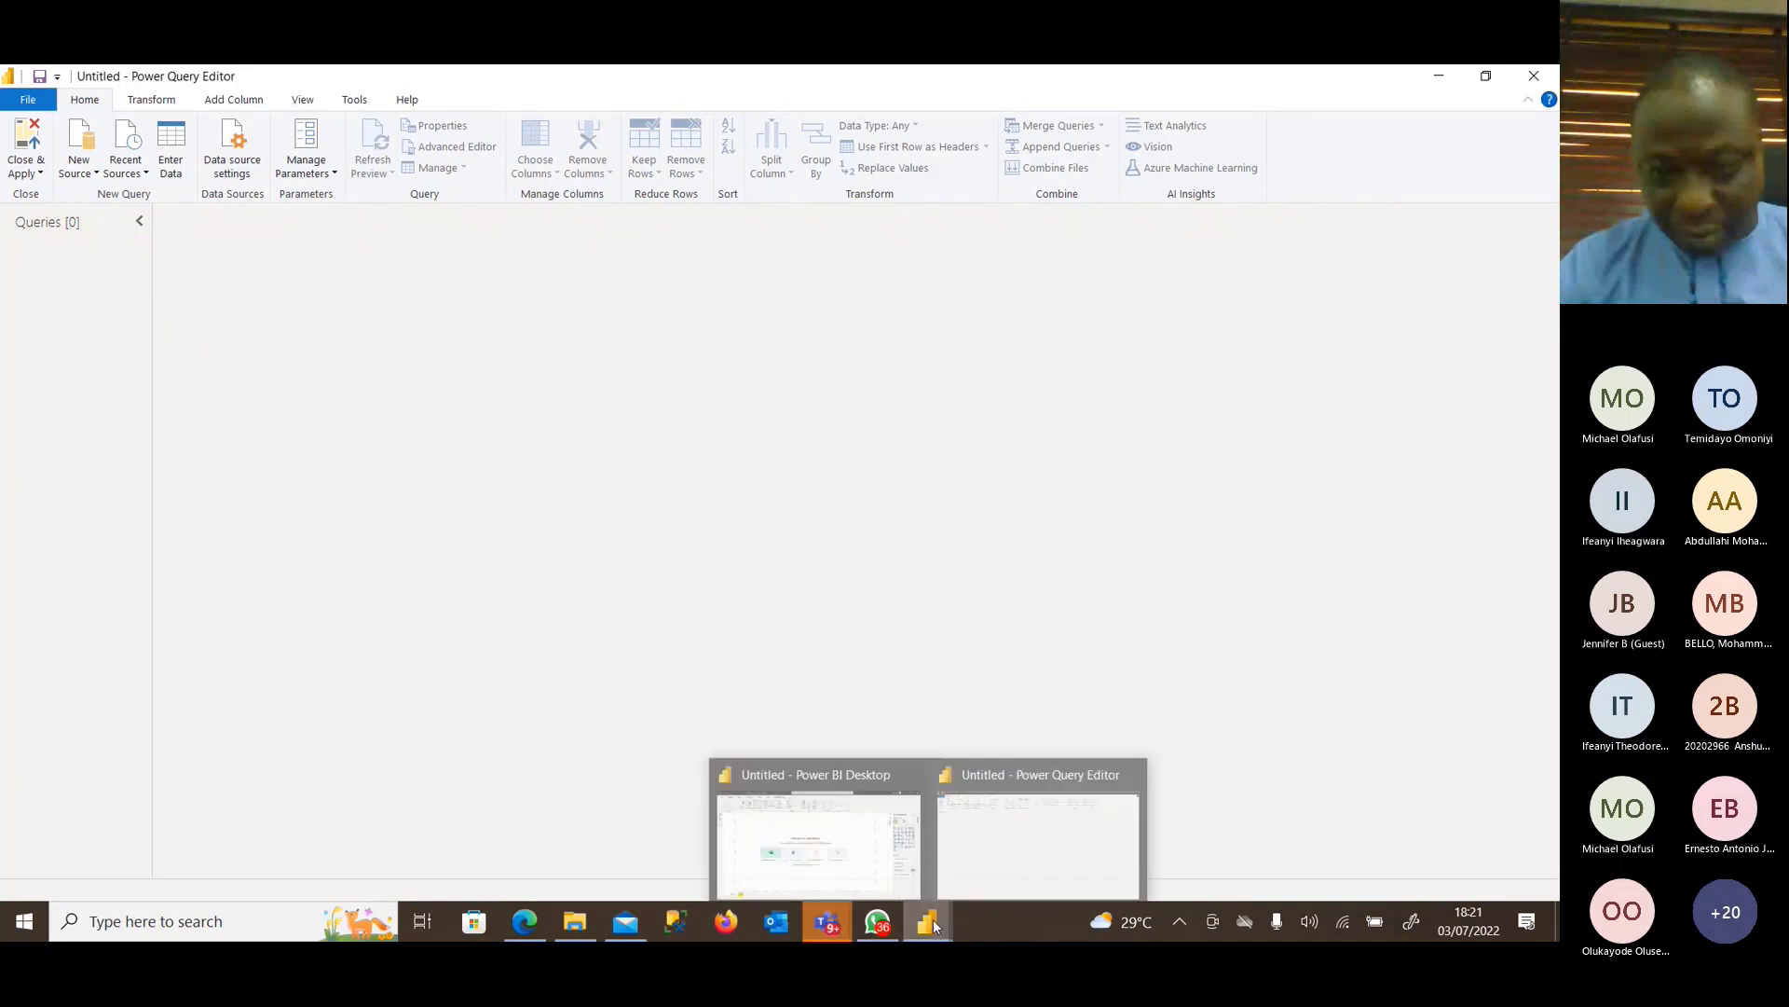
left_click(909, 881)
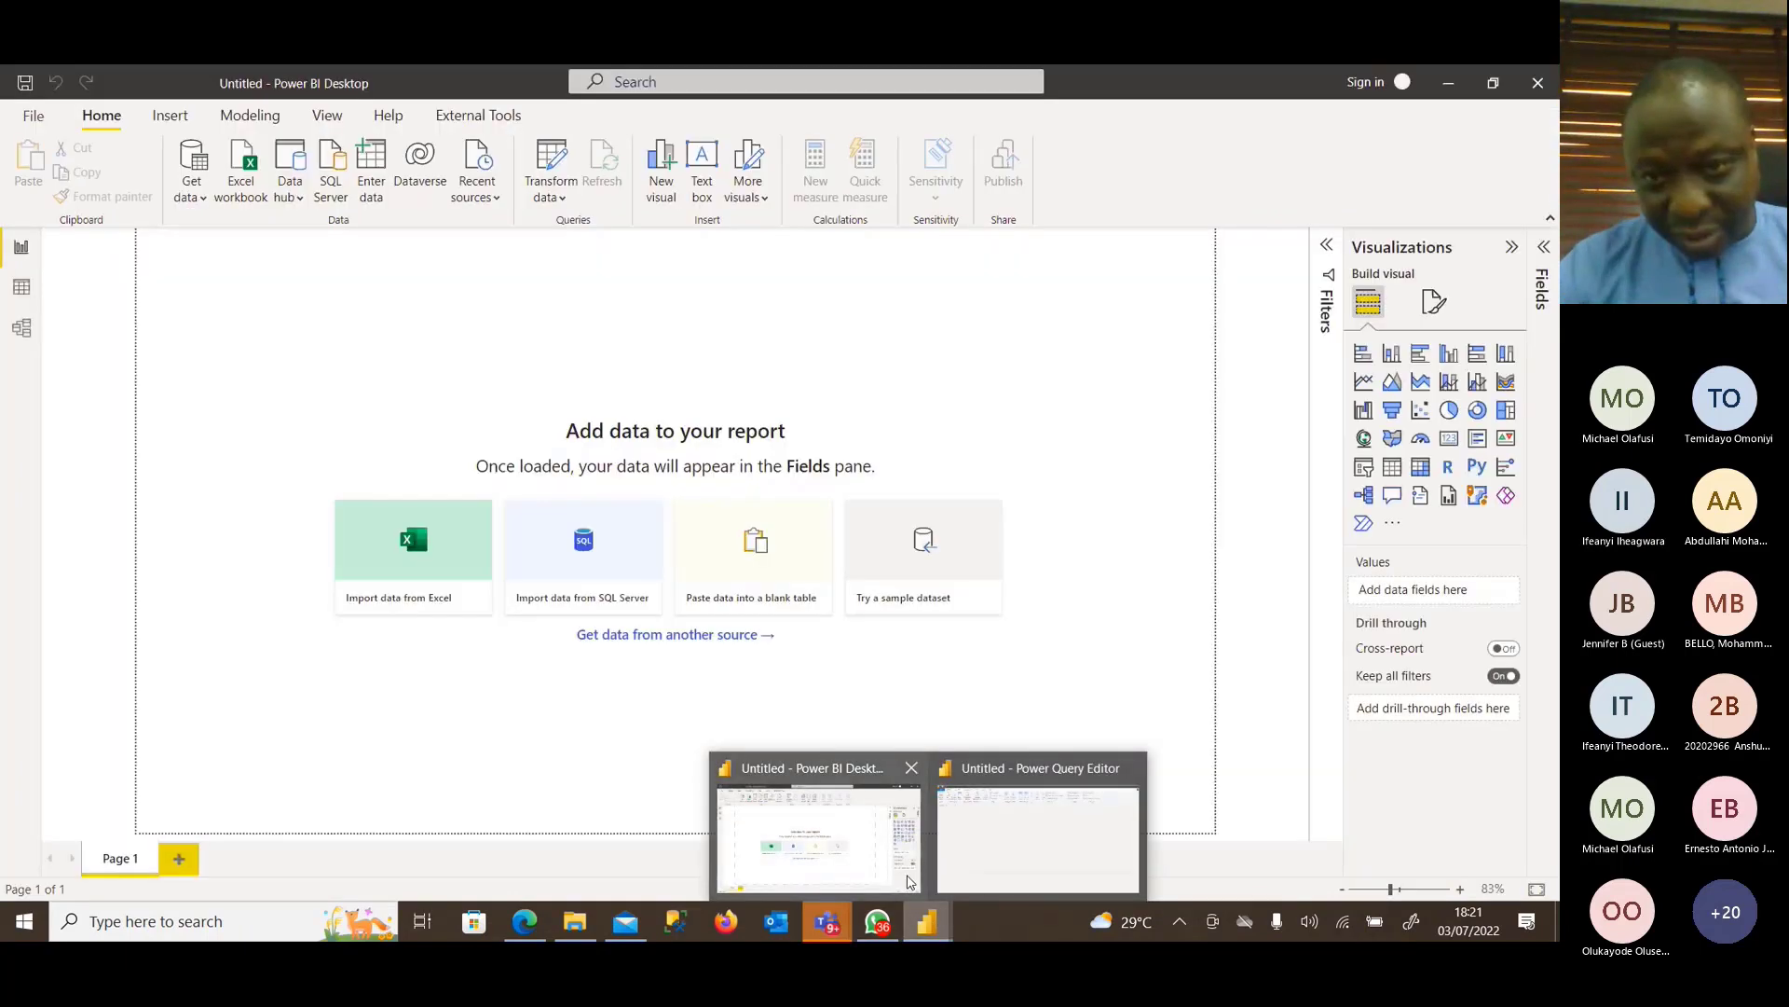
left_click(1021, 867)
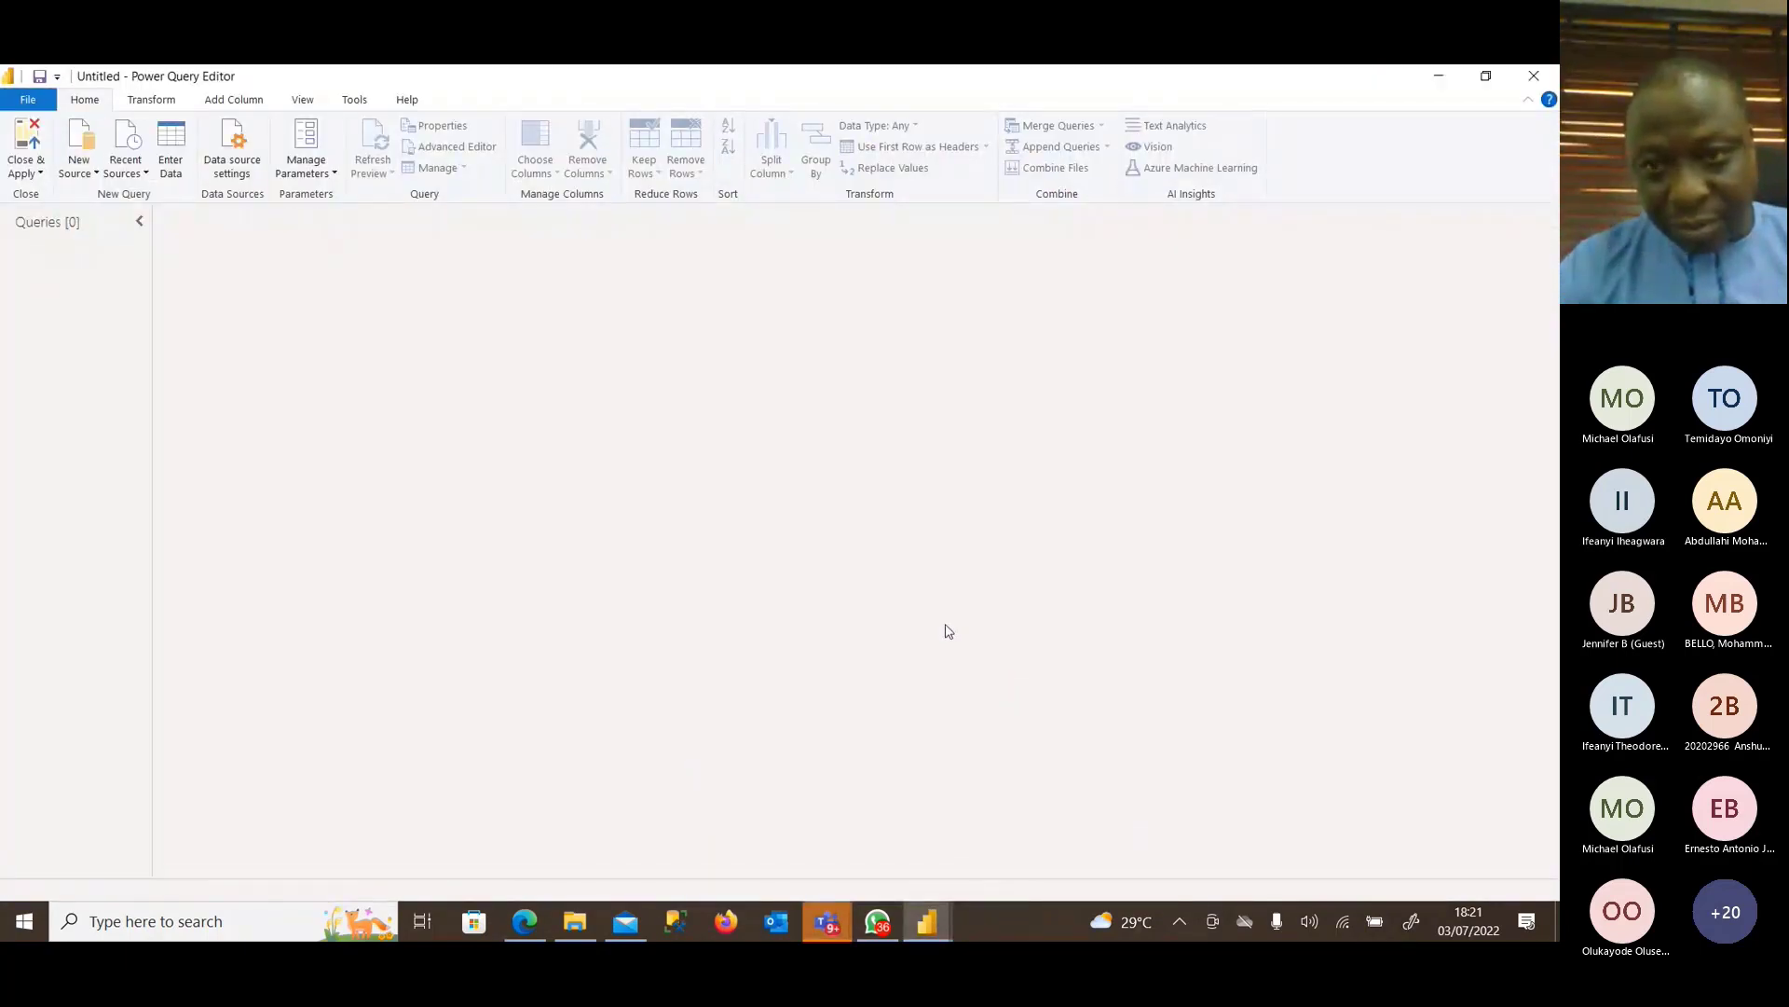
mouse_move(936, 921)
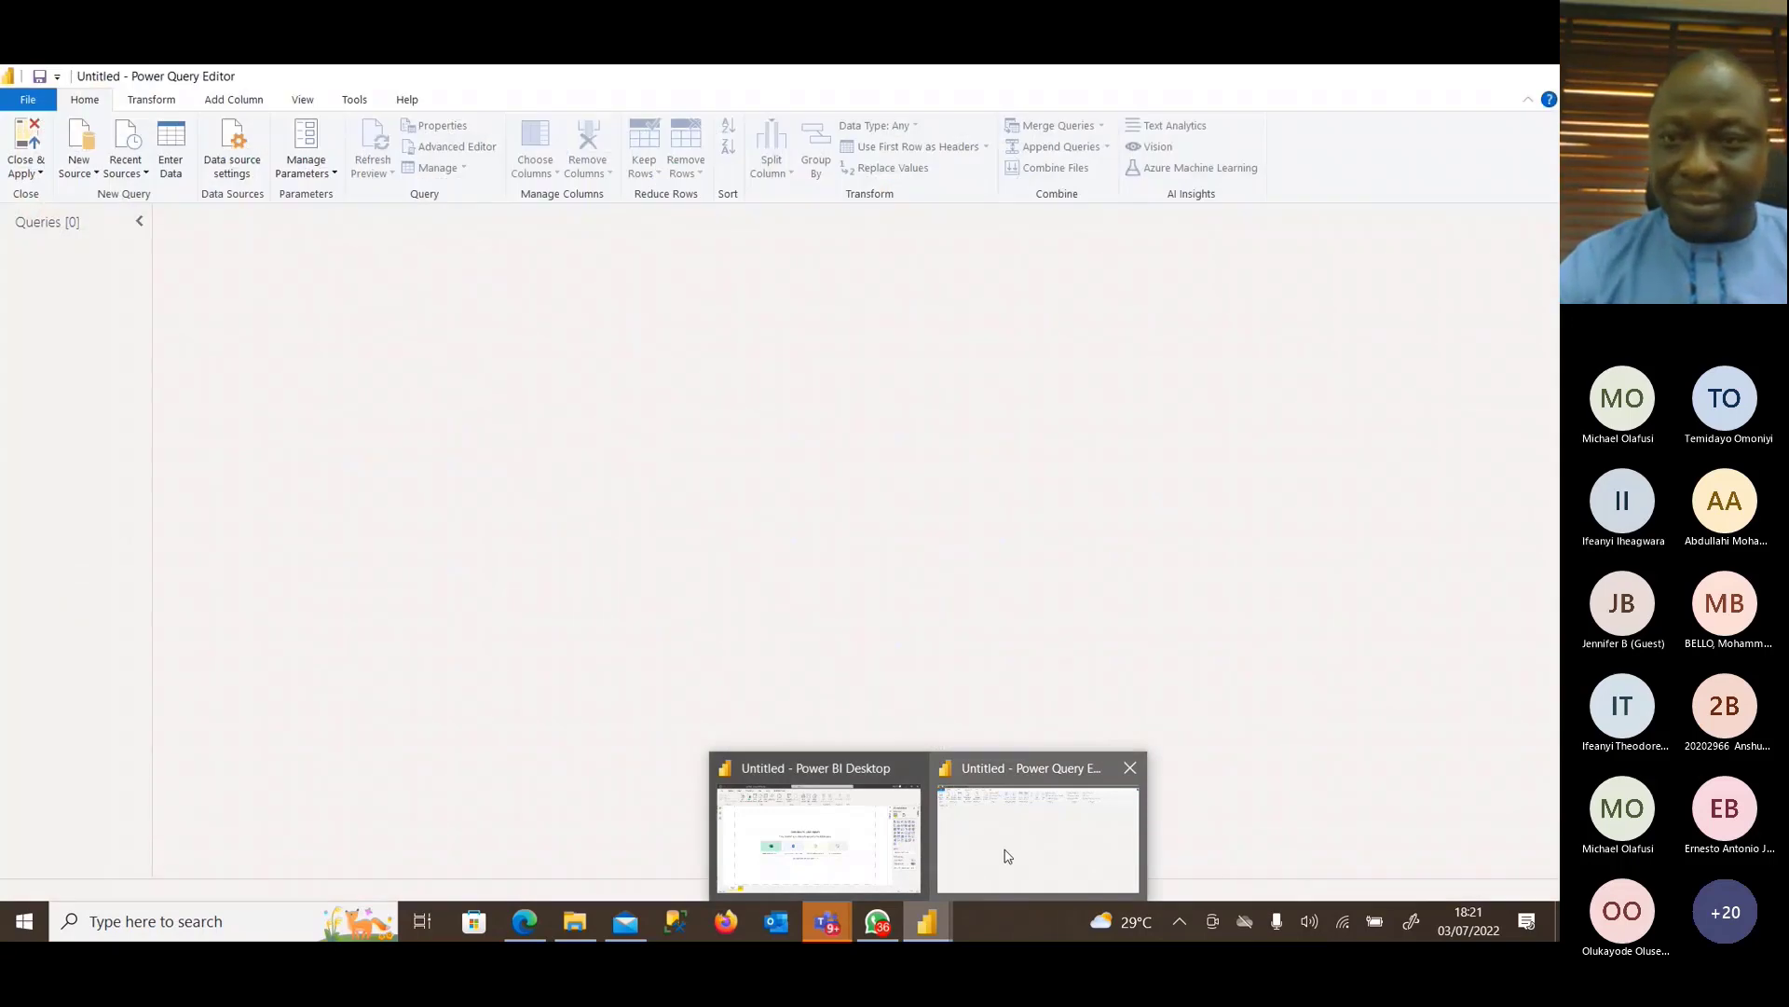
left_click(1008, 855)
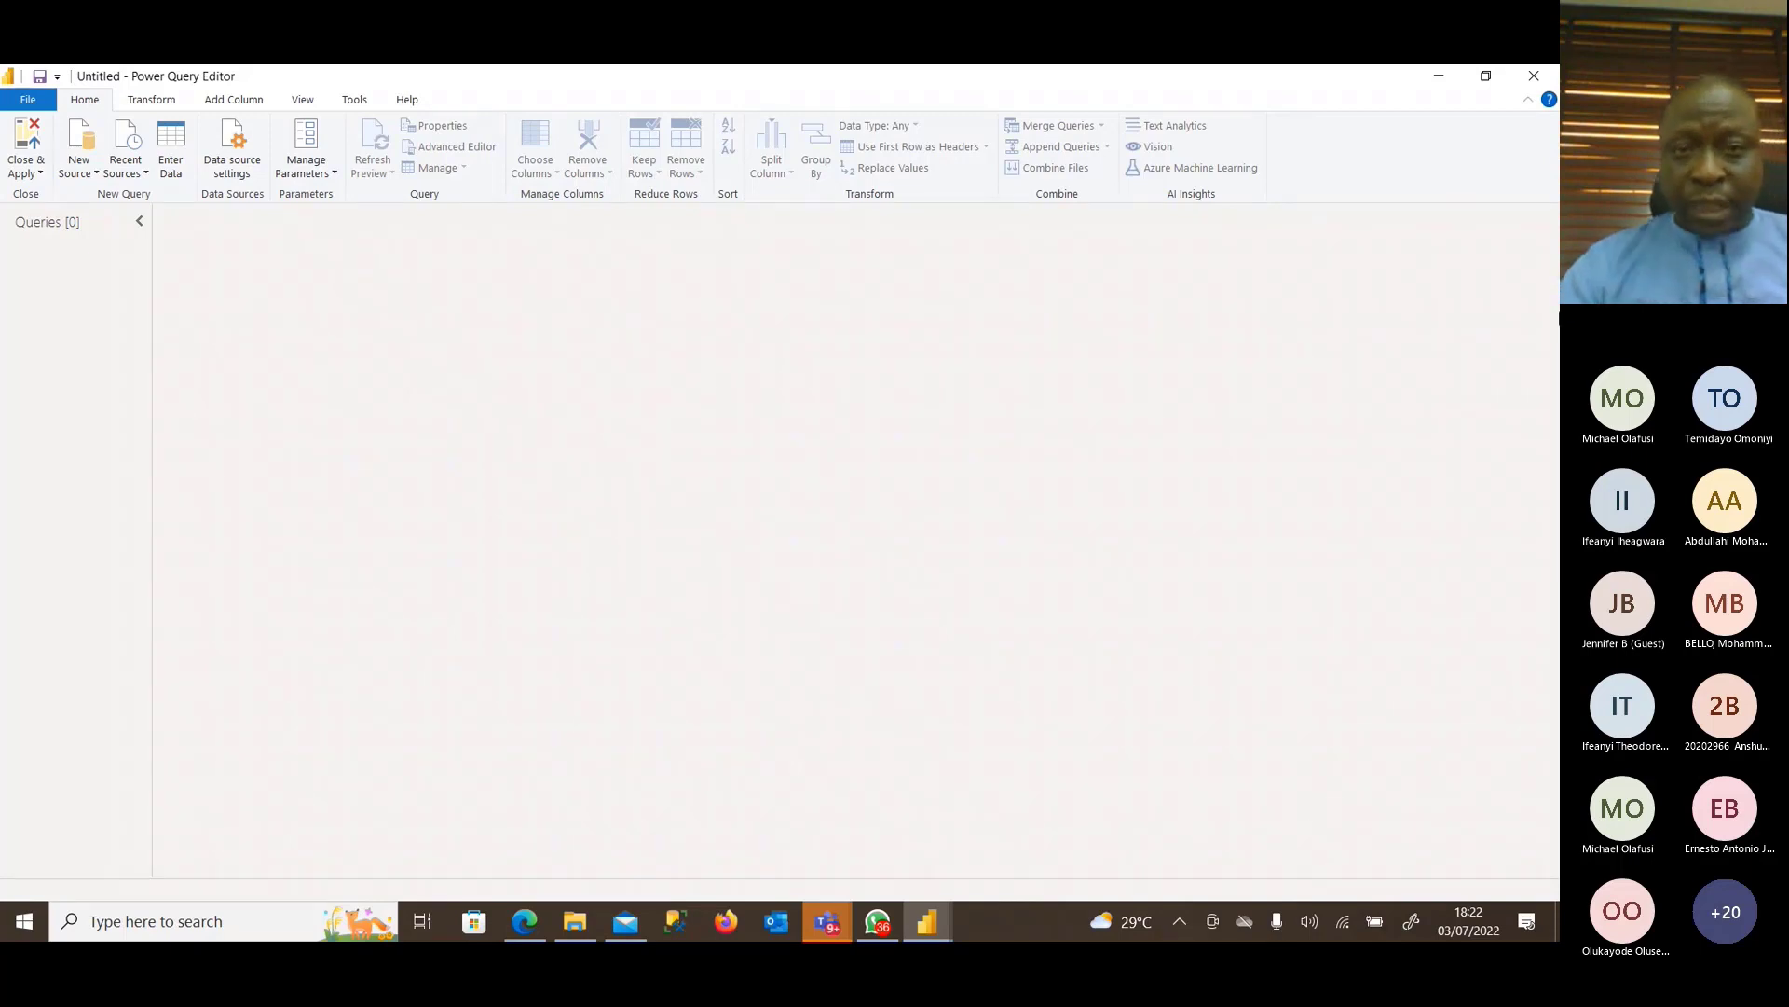
left_click(937, 932)
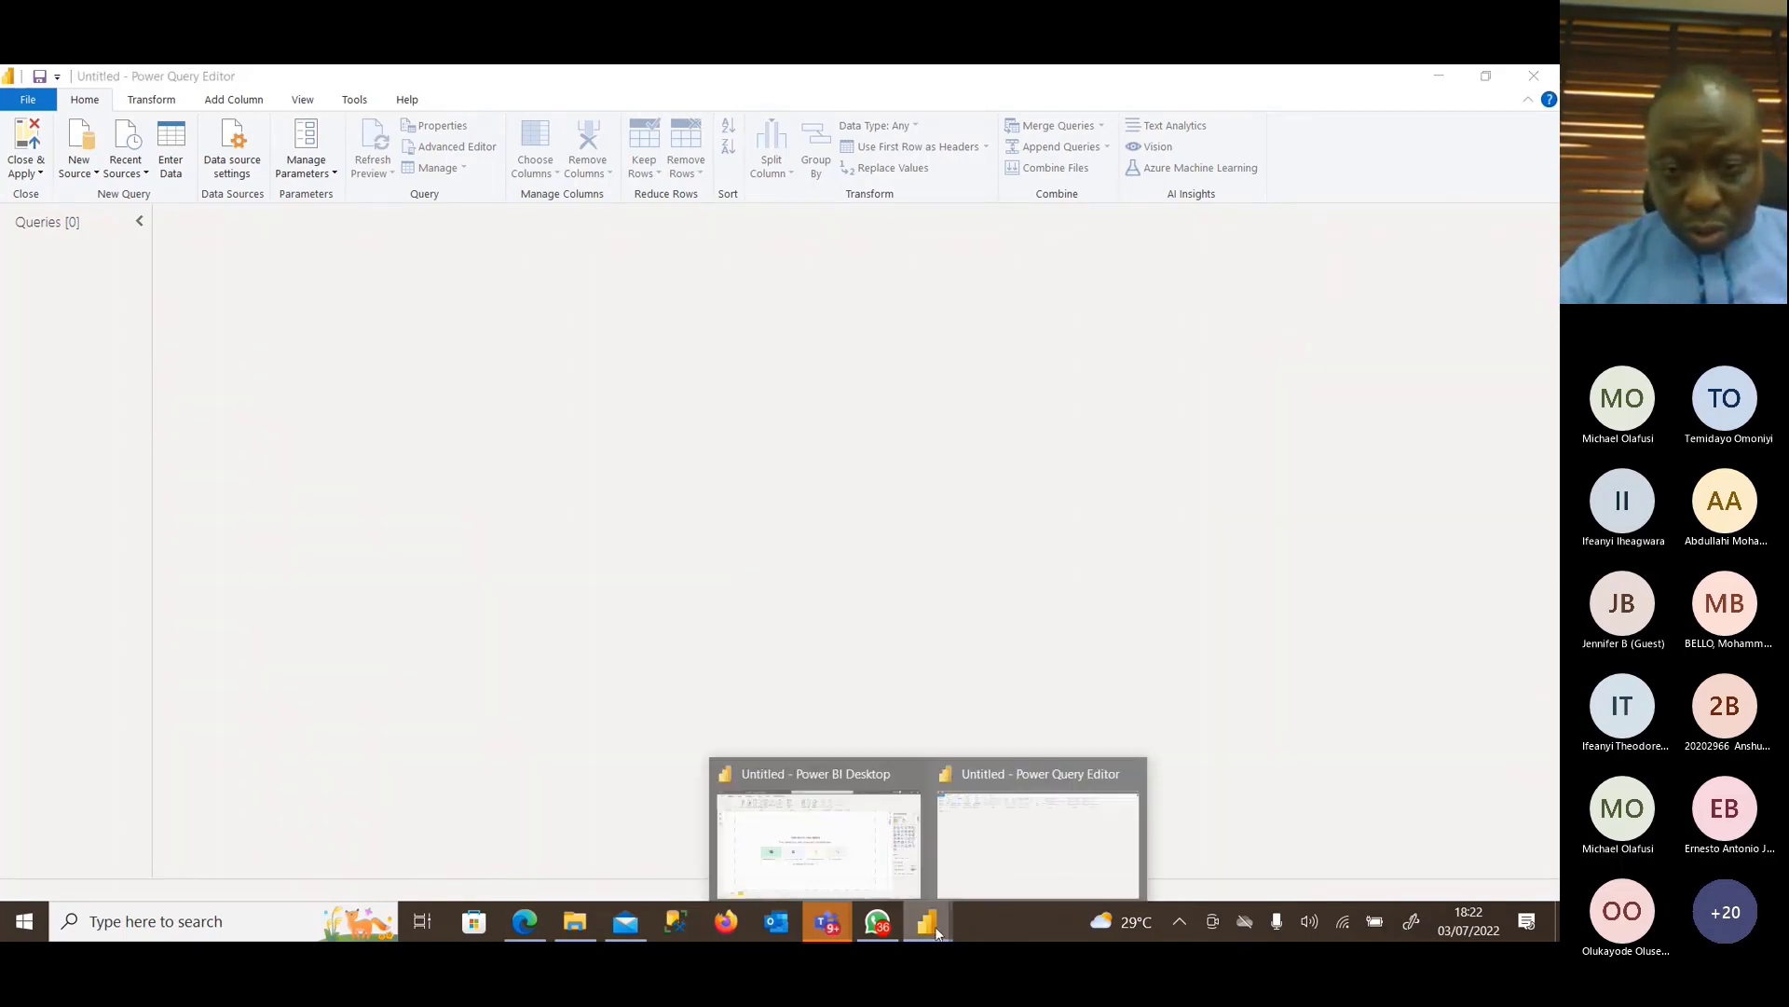
left_click(901, 886)
mouse_move(932, 932)
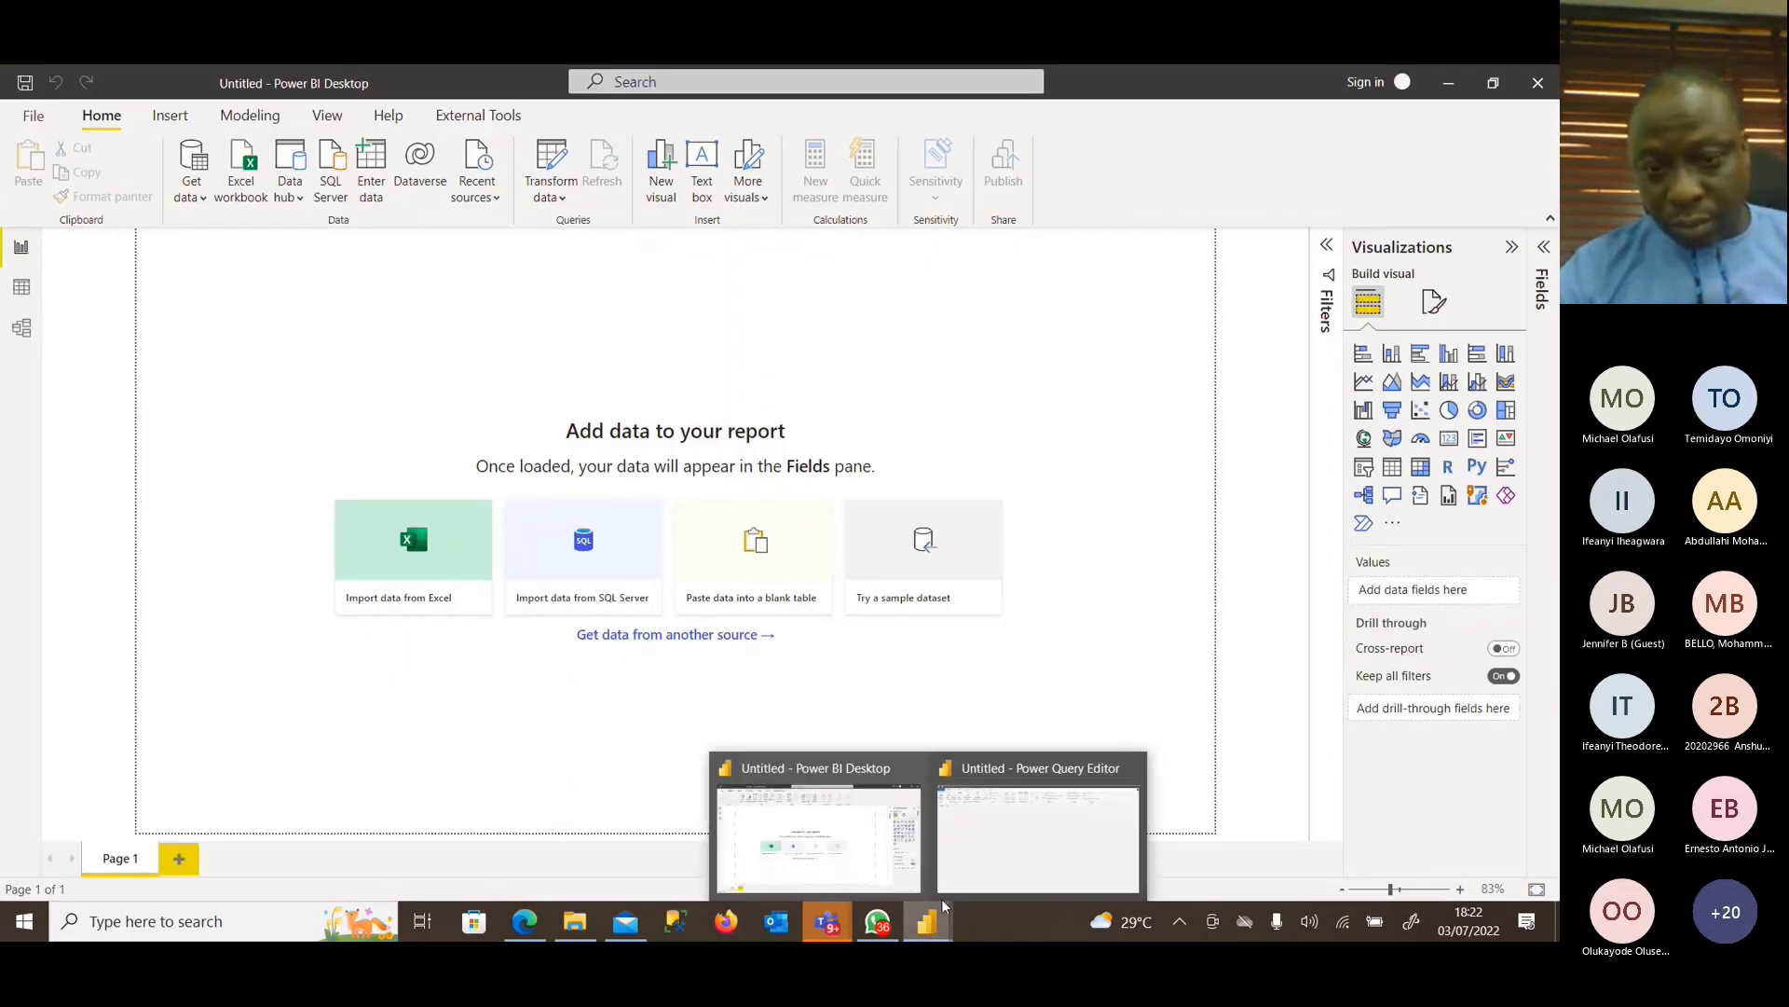
left_click(1039, 825)
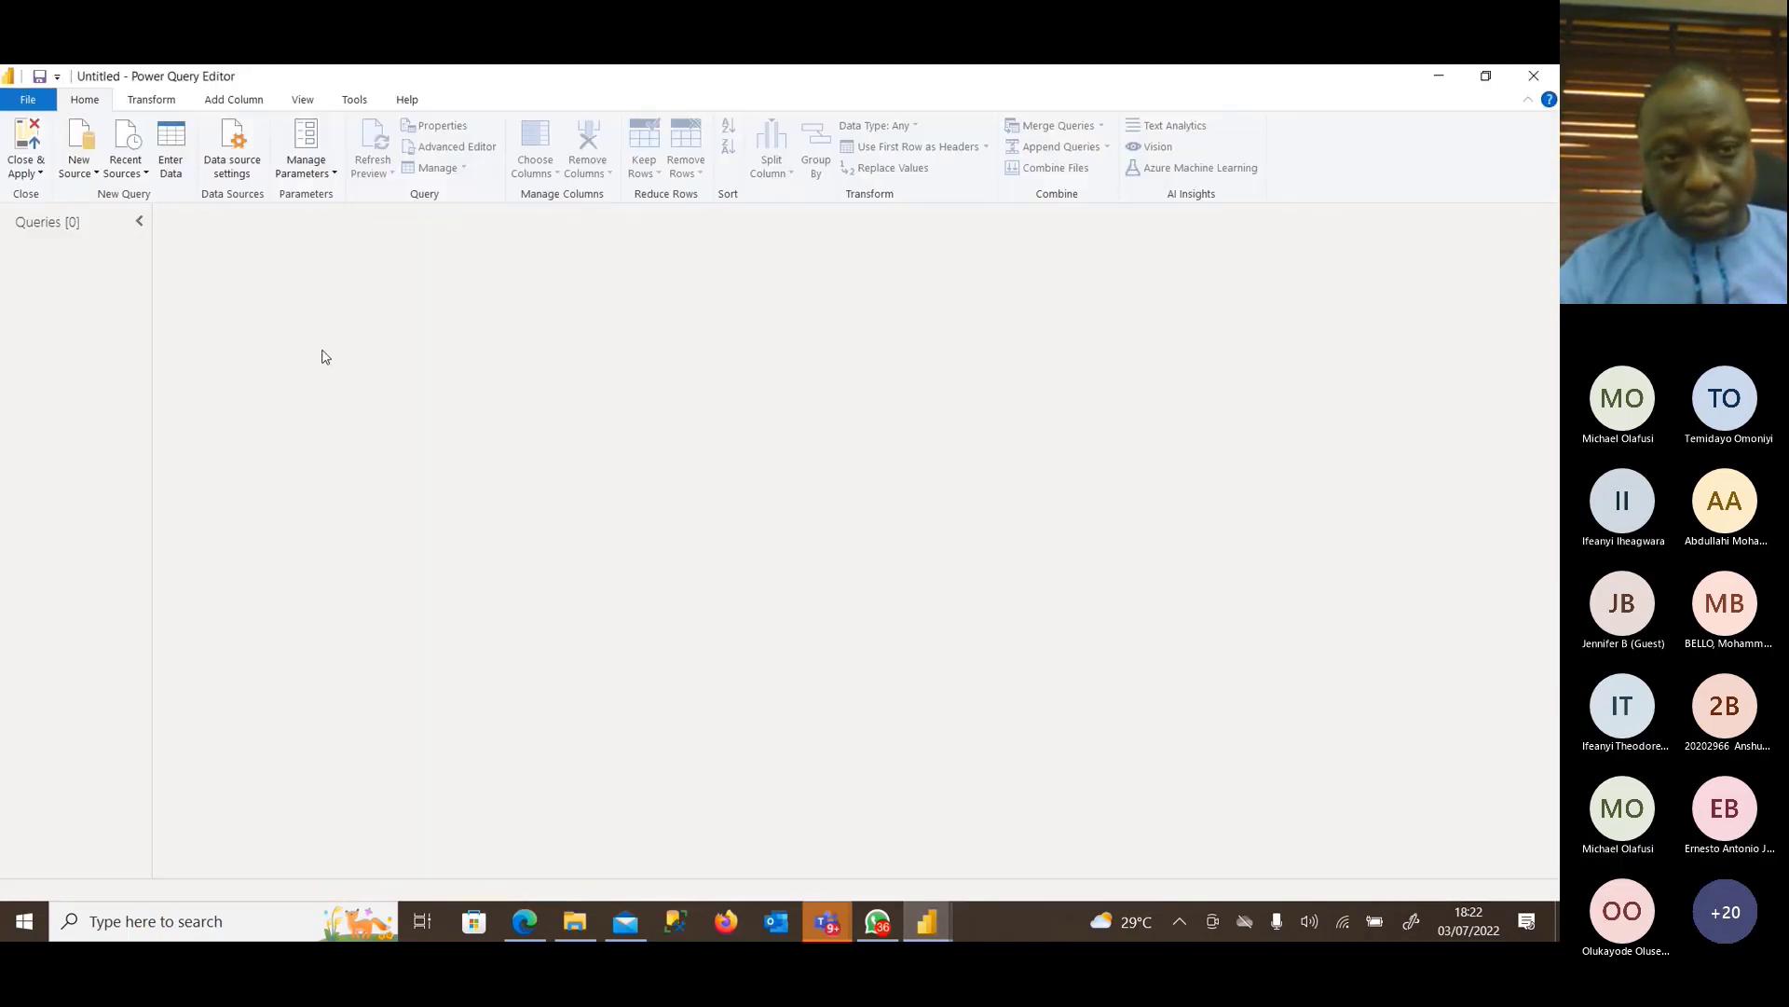
left_click(138, 221)
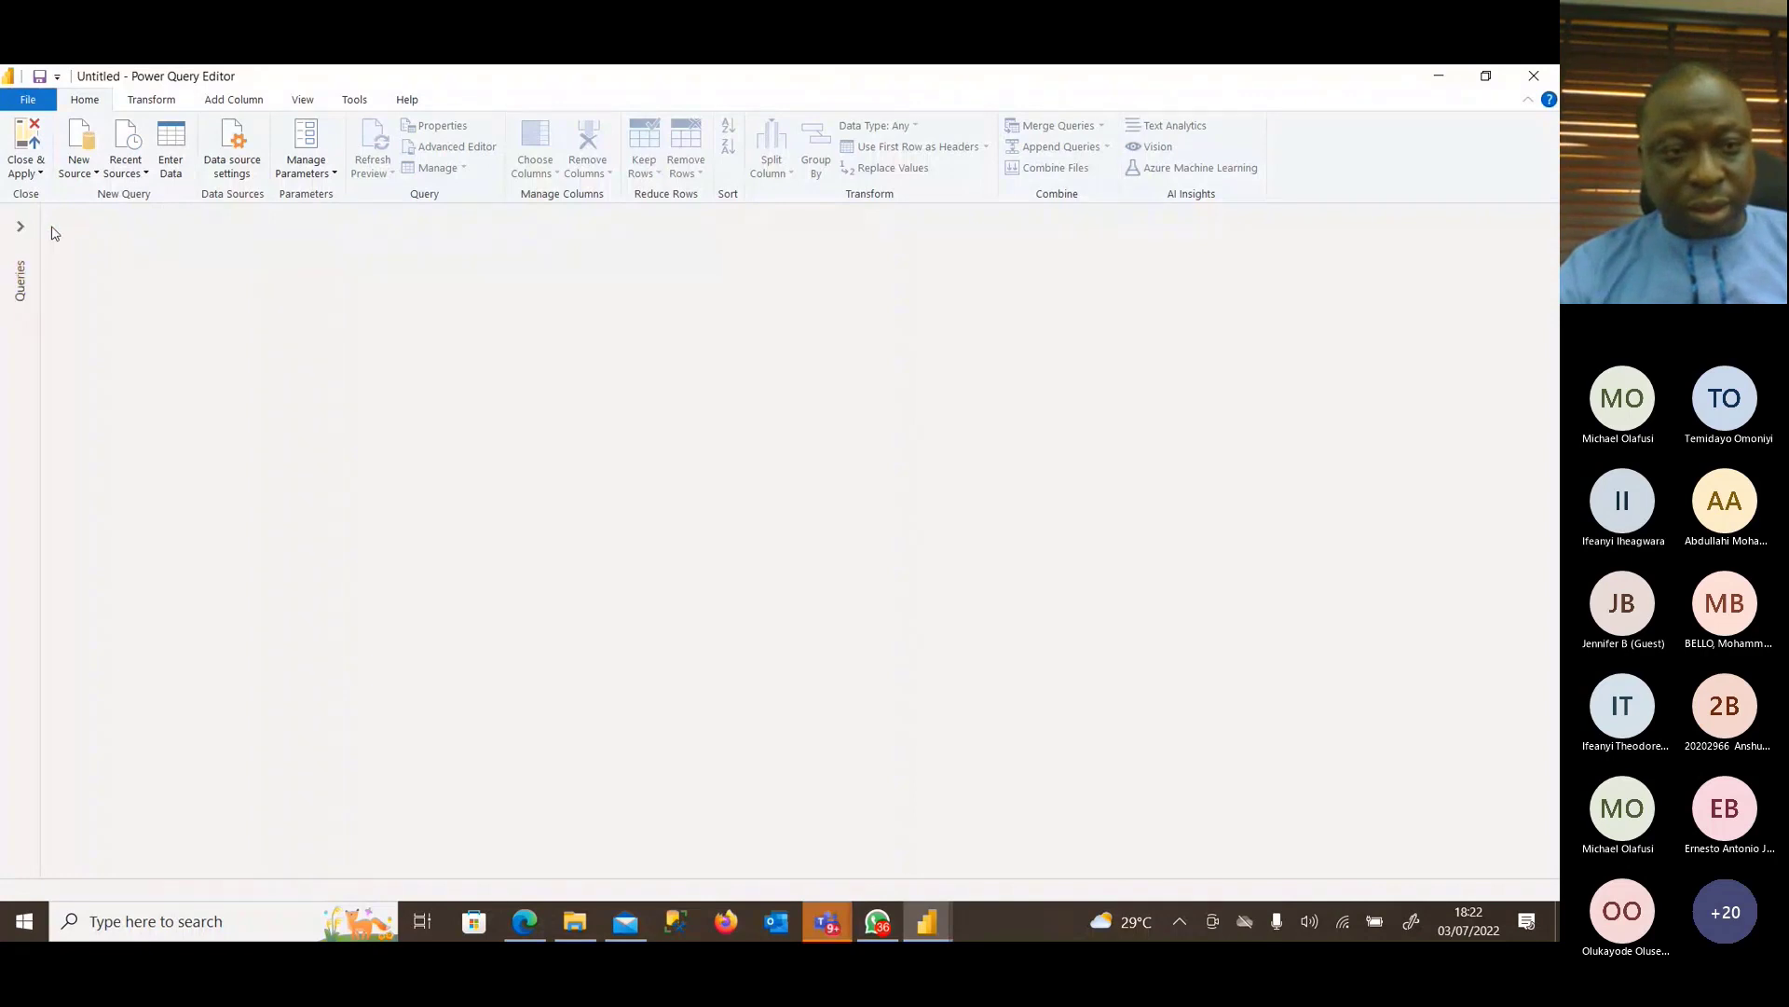
left_click(20, 226)
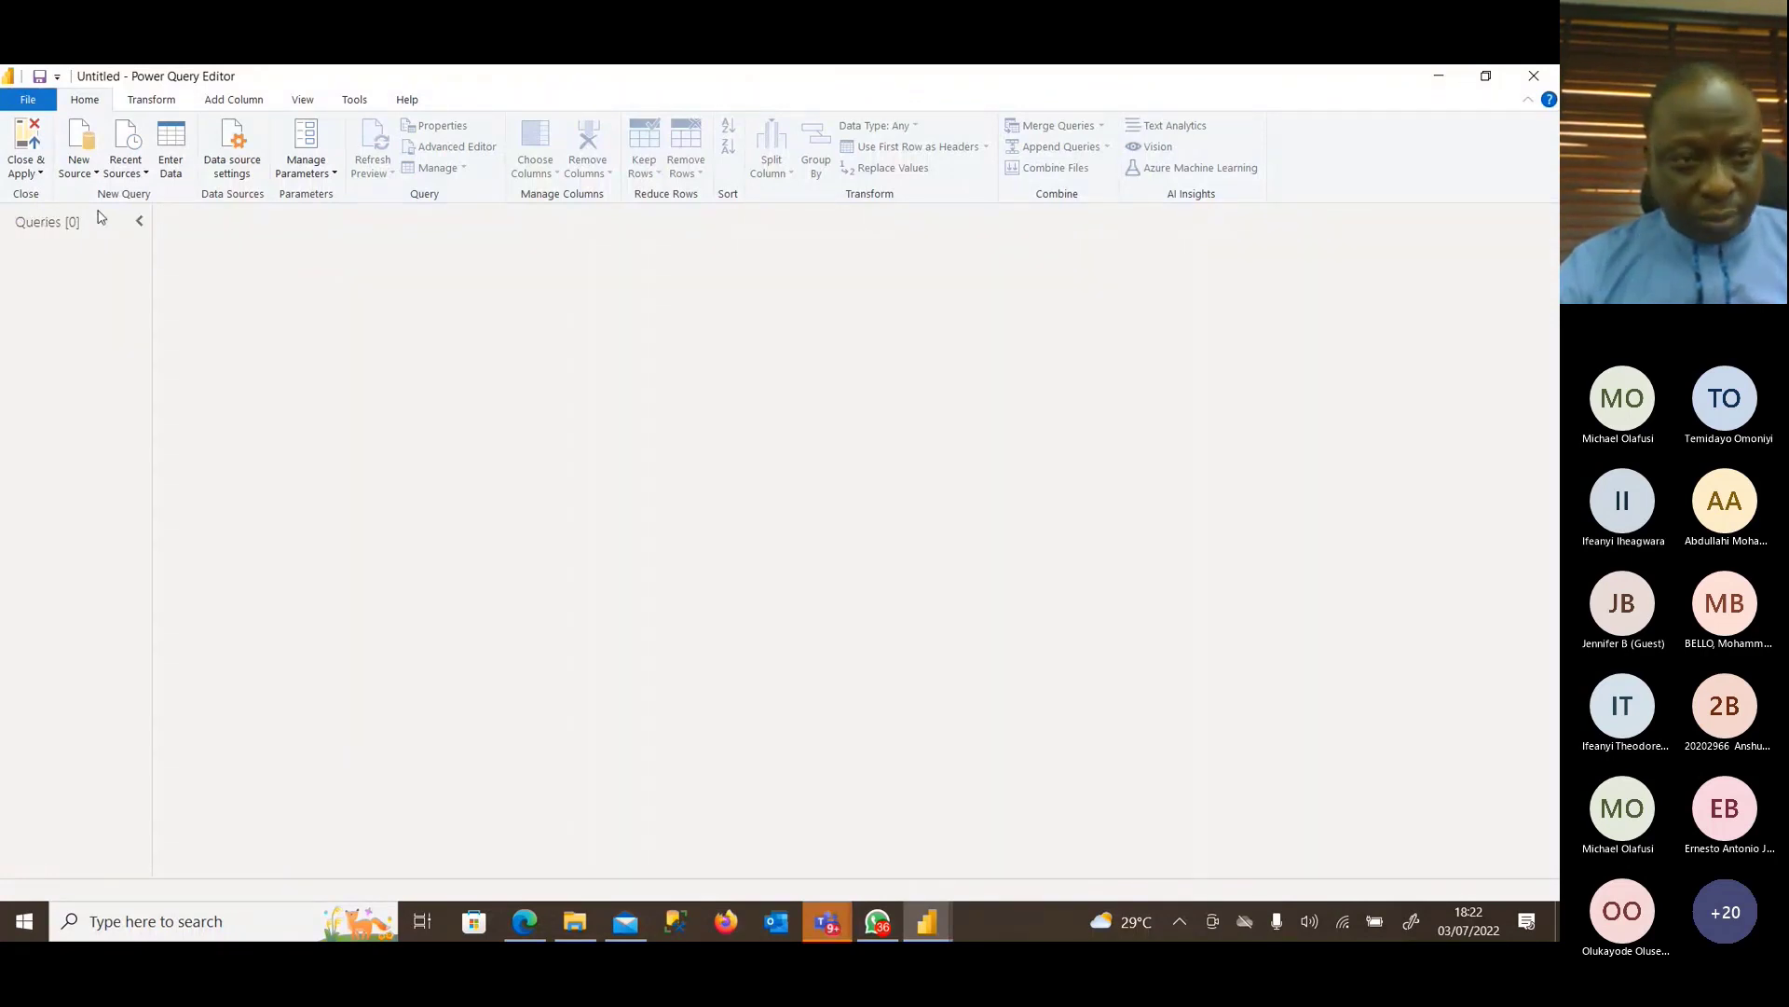
left_click(173, 148)
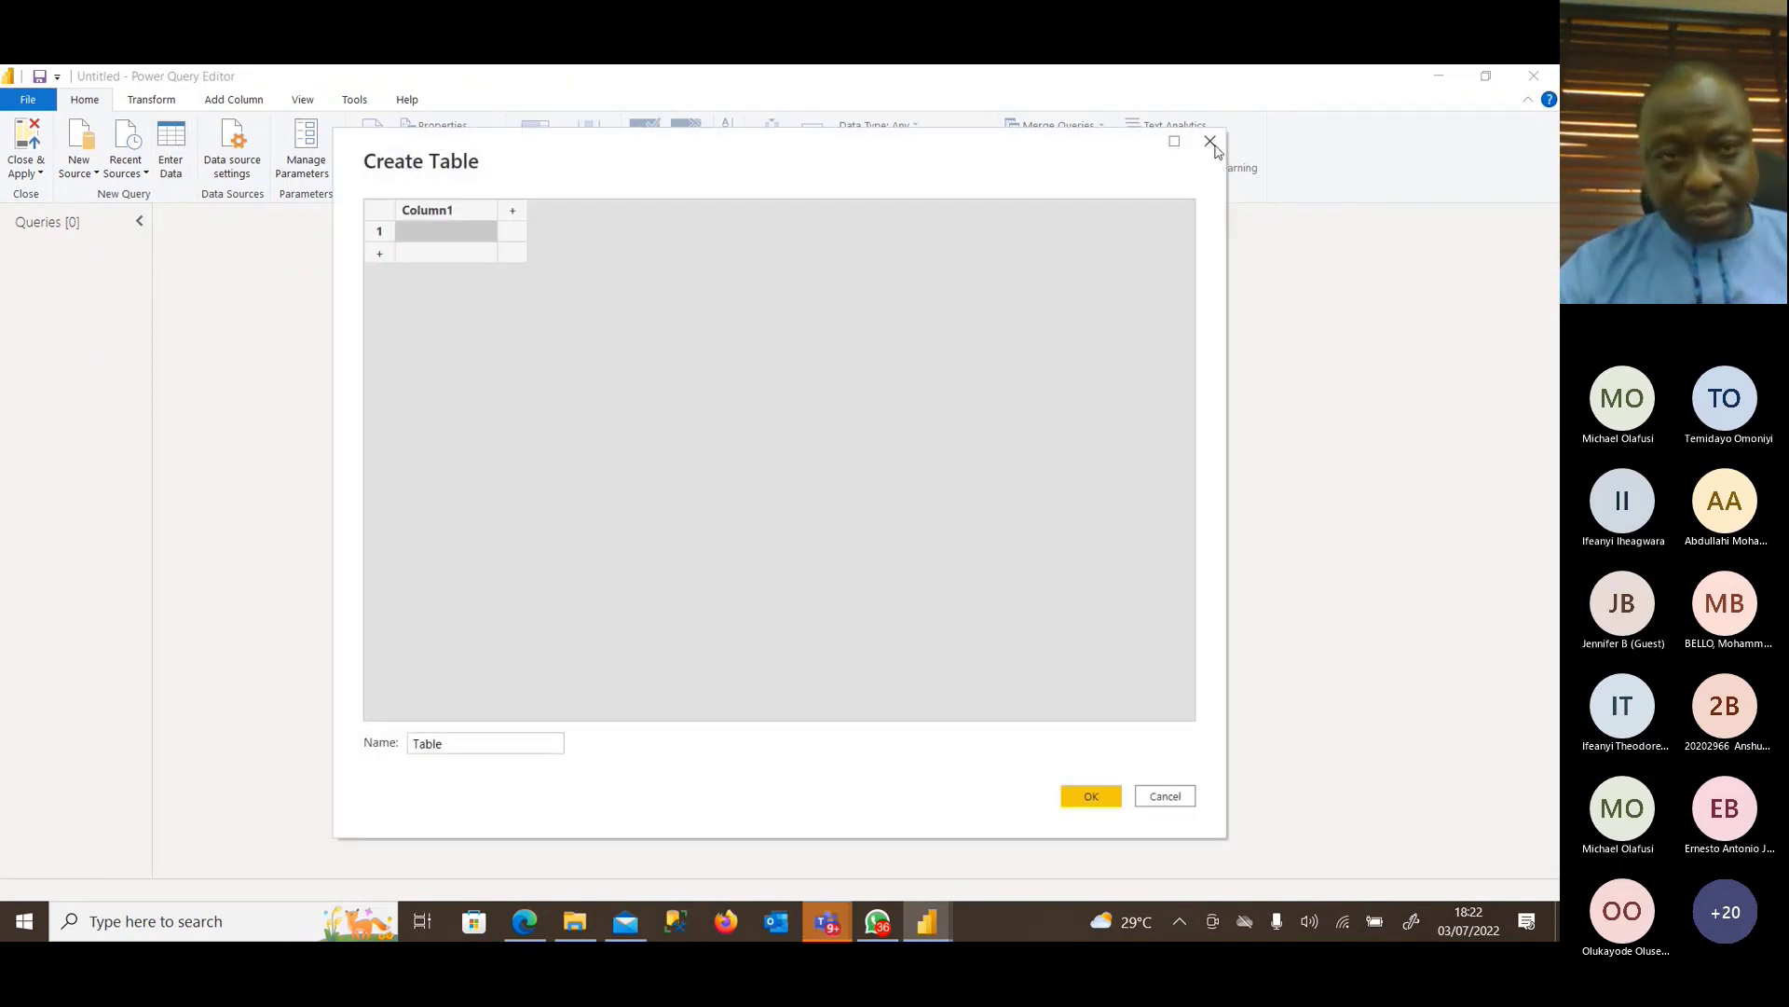
left_click(1211, 142)
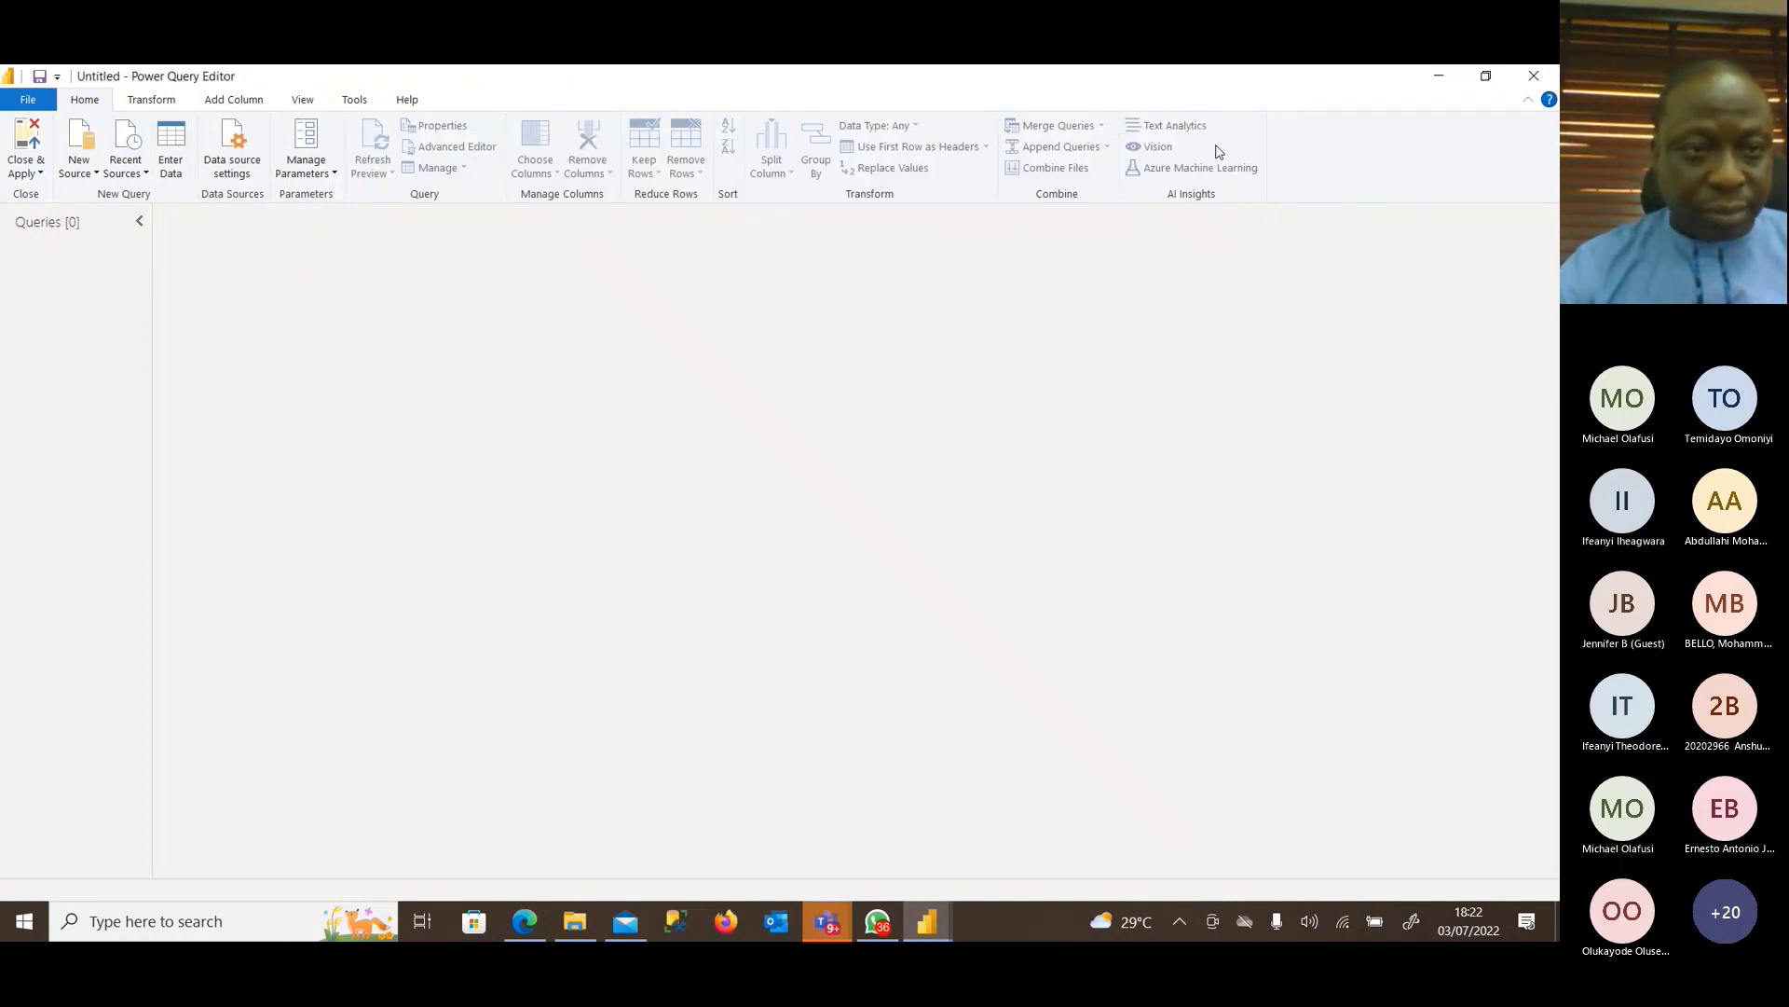
Import the Musical_instruments_reviews sheet from the Datasets Excel workbook as a new query.
left_click(80, 161)
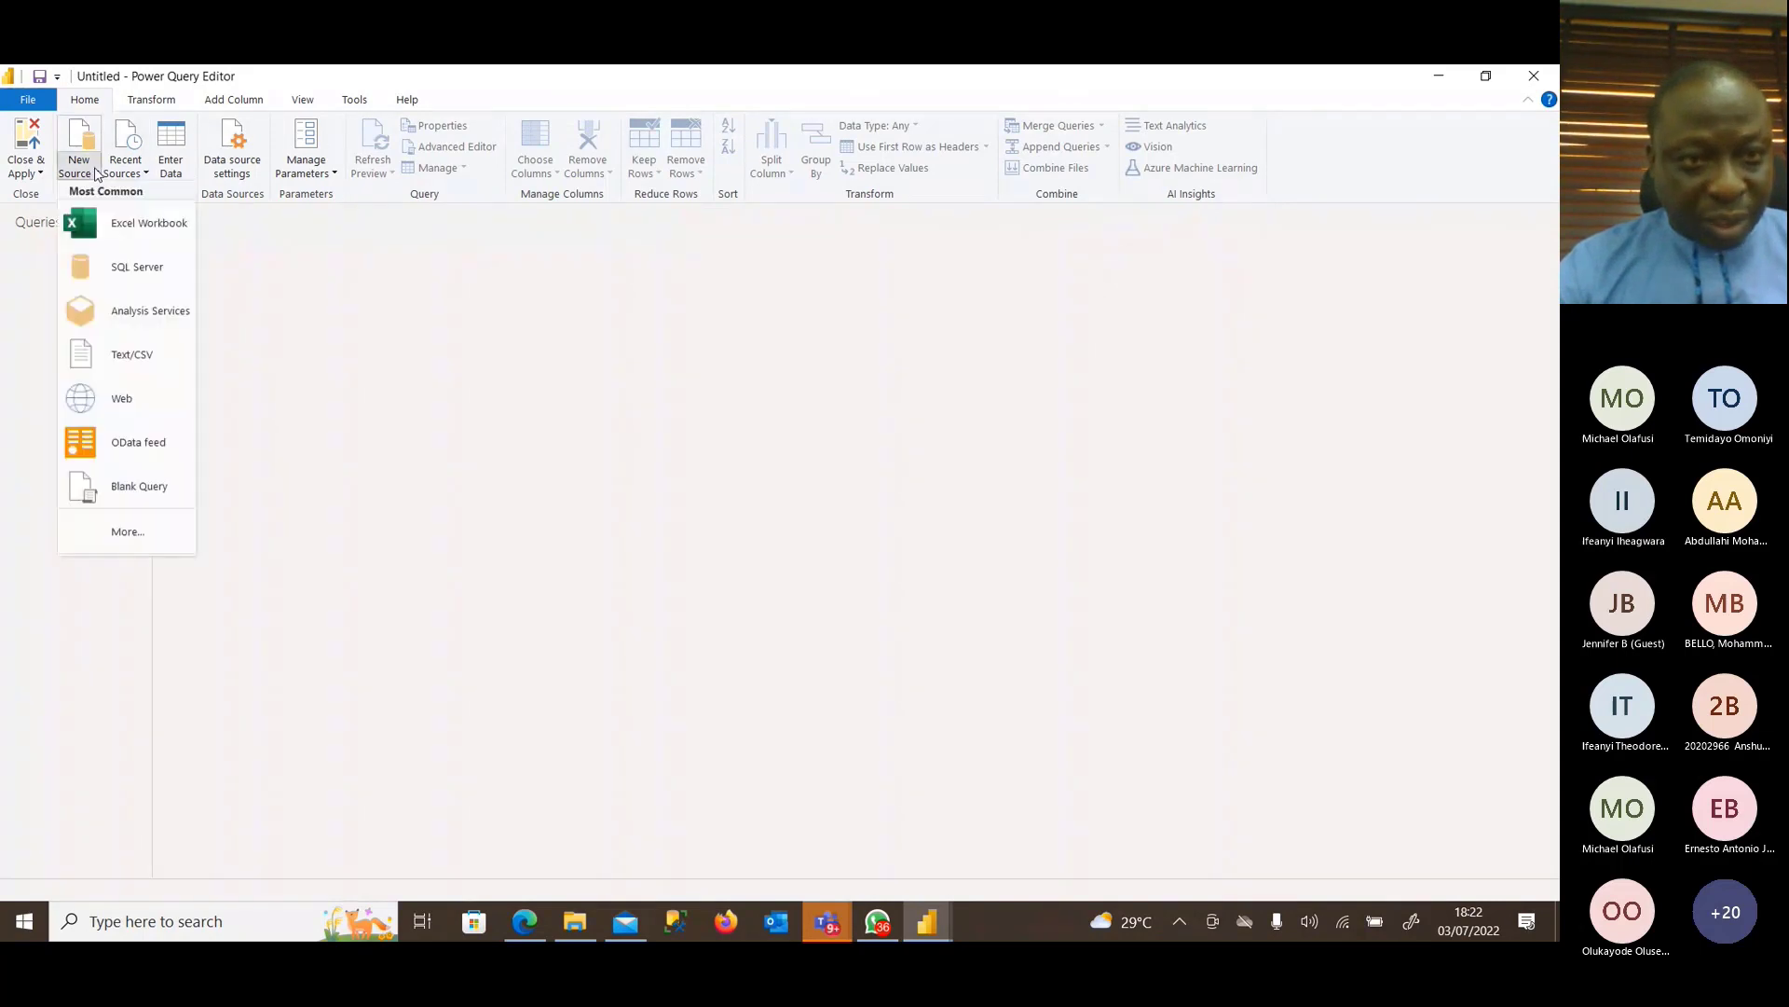
left_click(143, 227)
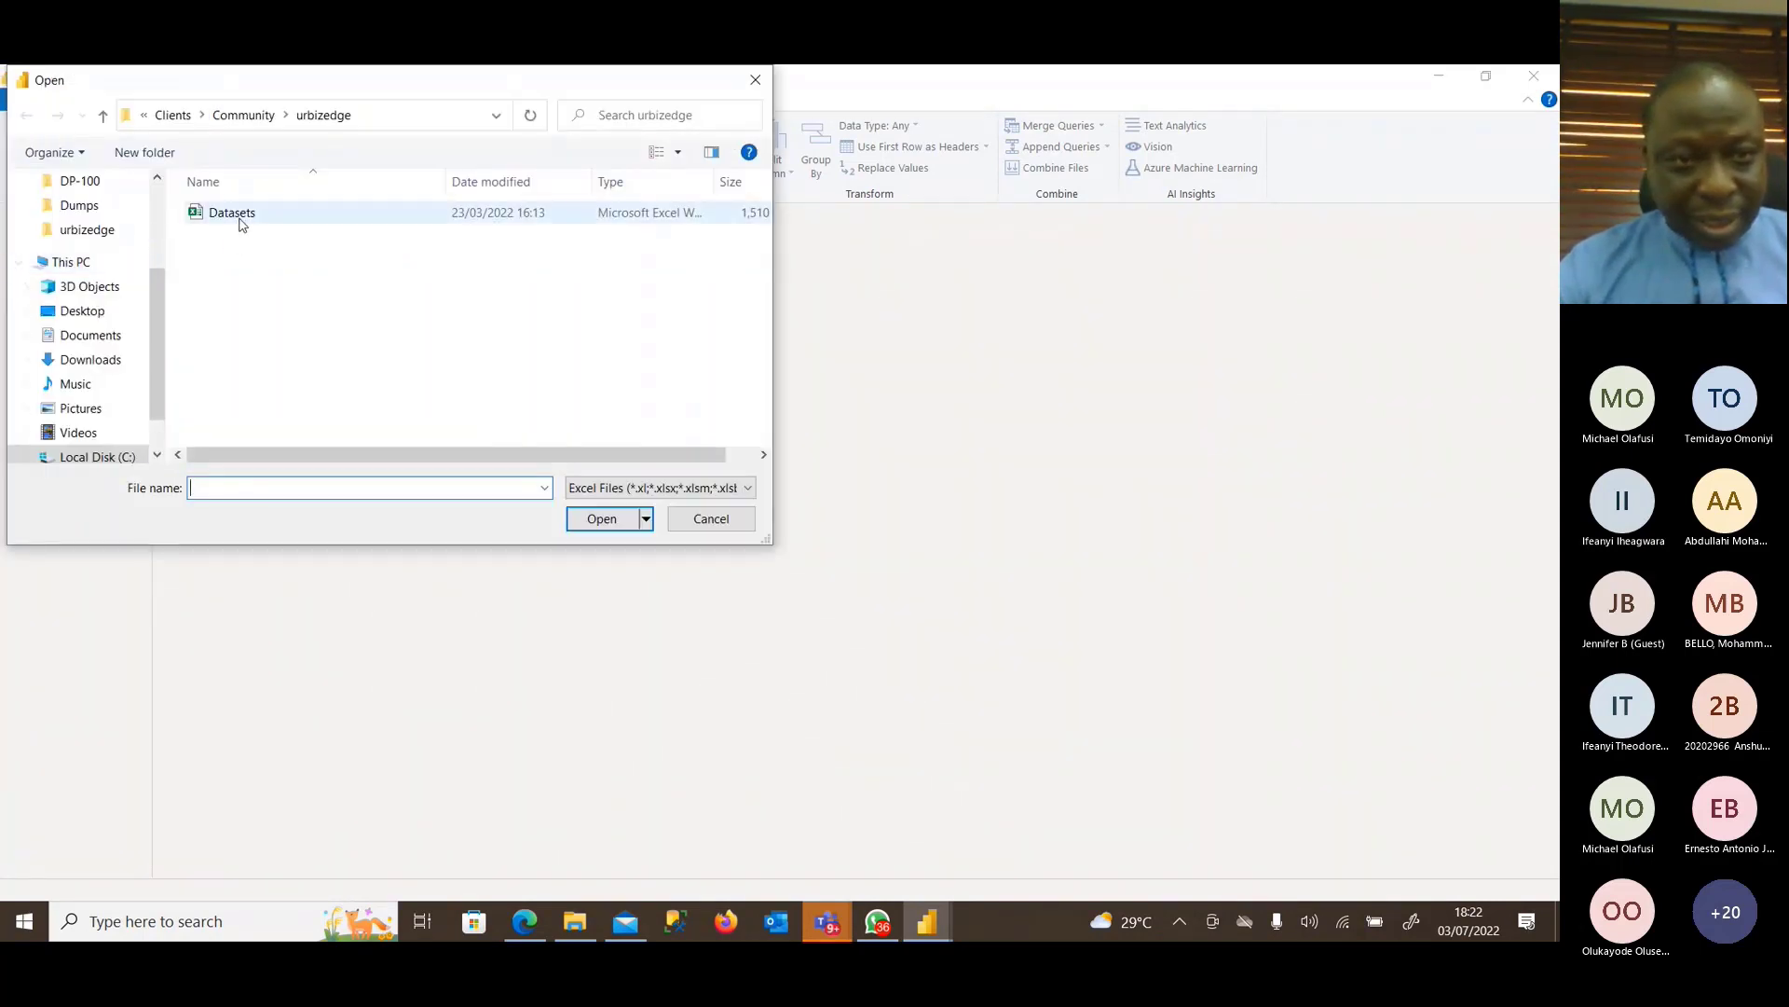
double_click(233, 214)
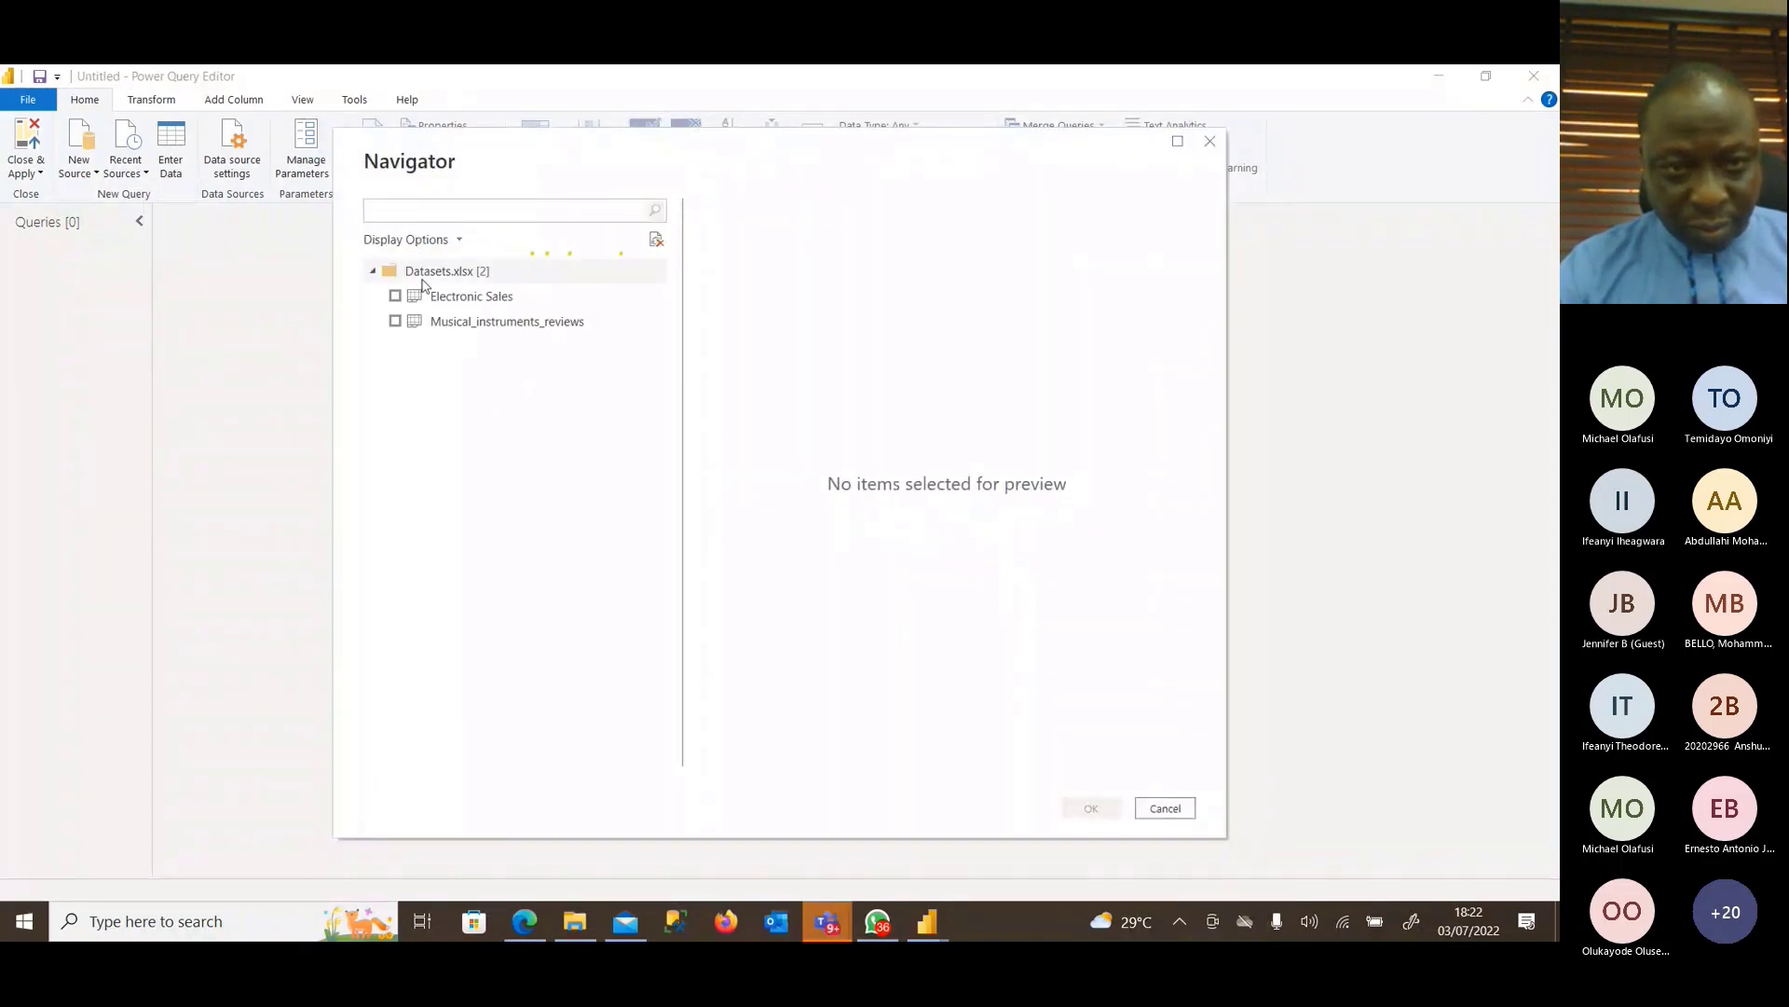
left_click(395, 322)
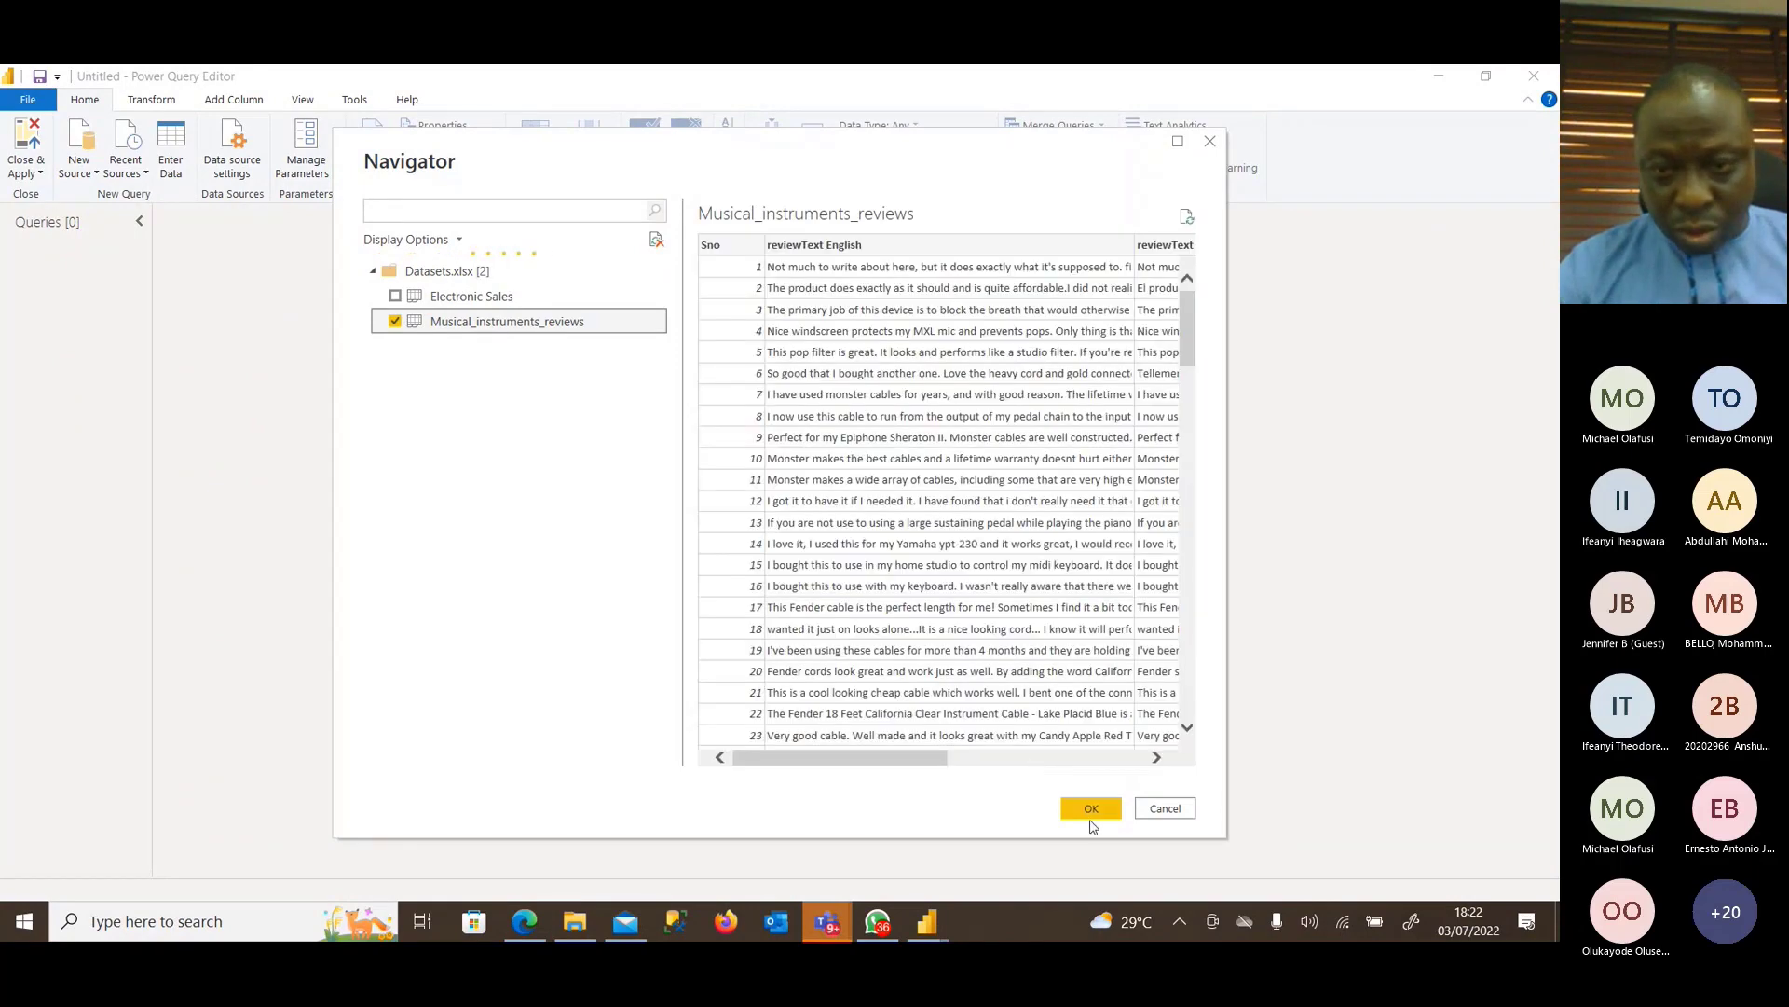
left_click(1091, 817)
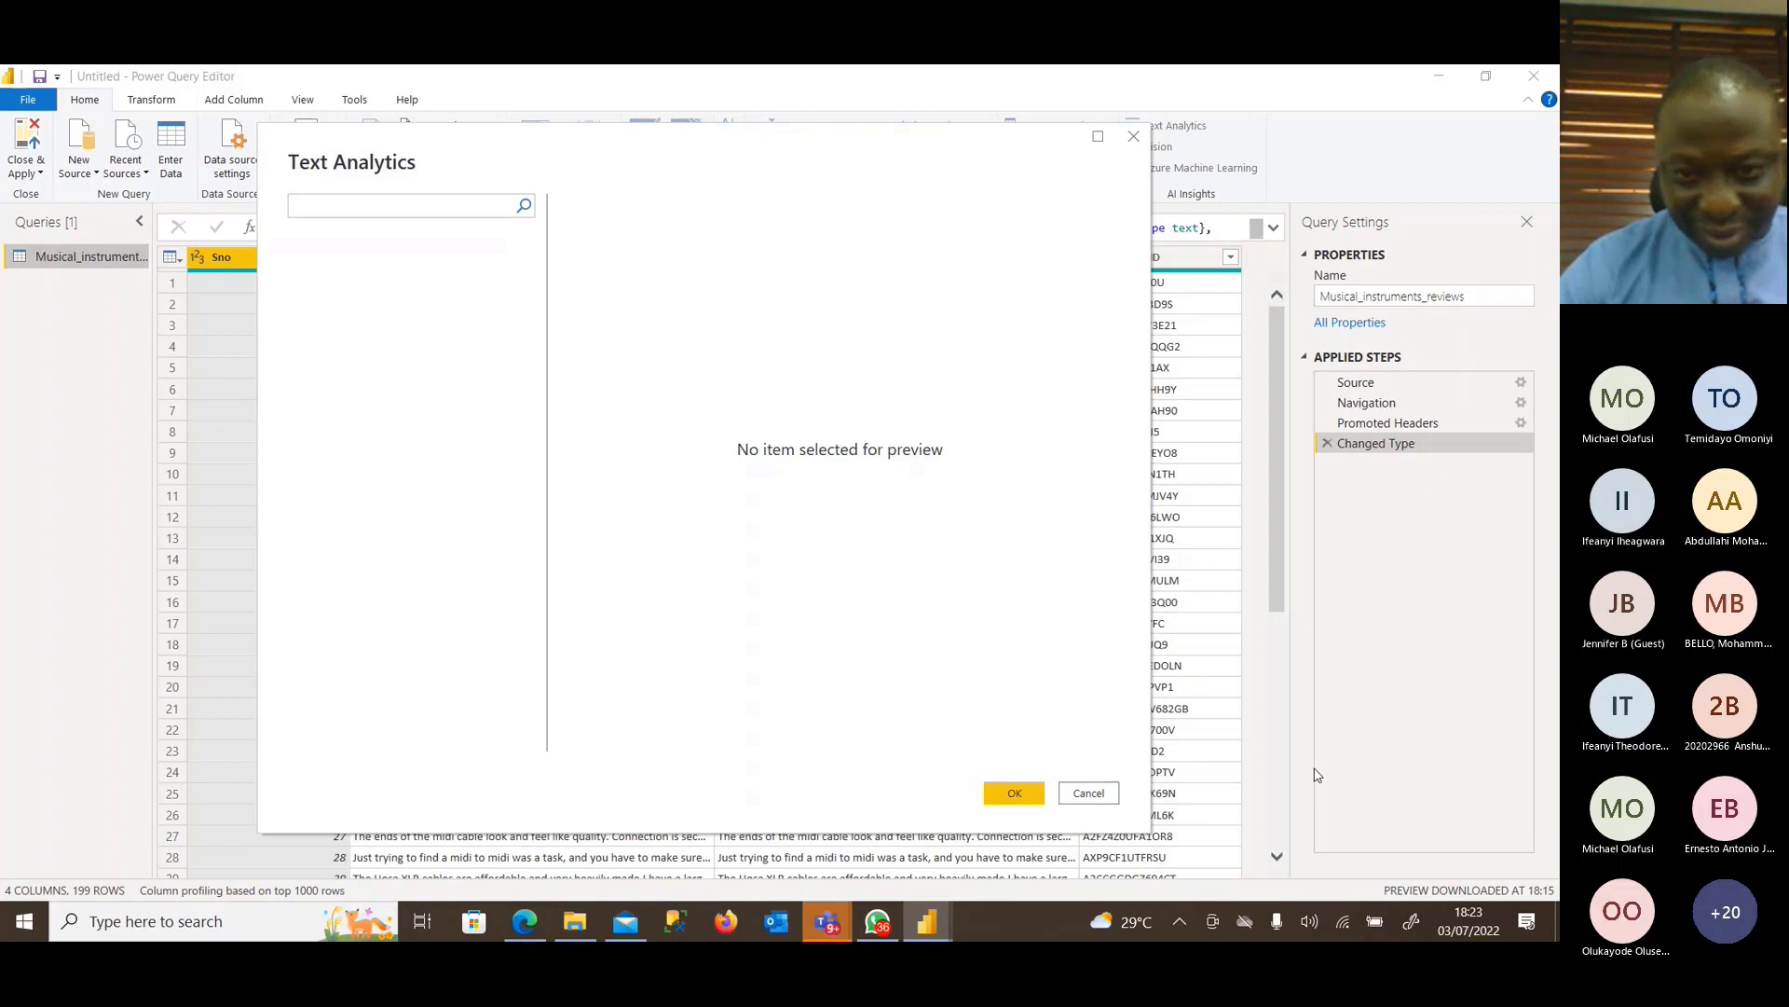
Apply the Detect language text analytics function to the reviewText Native column, passing the text by column name.
mouse_move(935, 932)
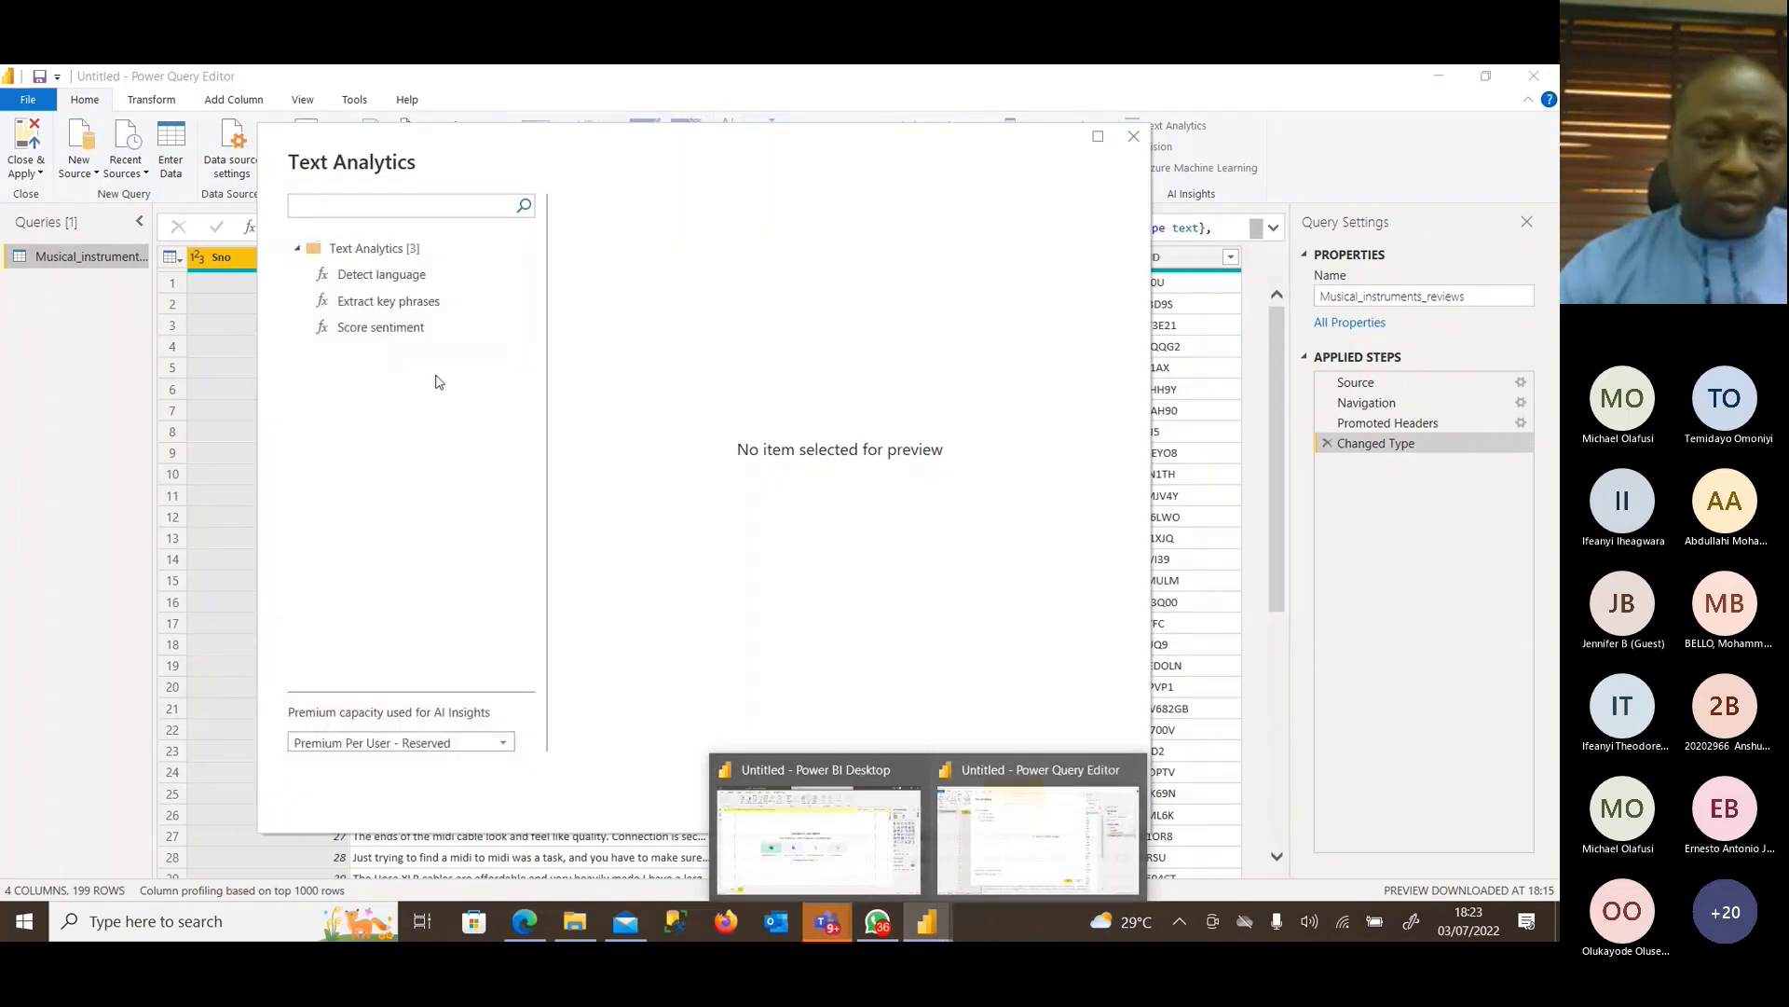
left_click(1022, 861)
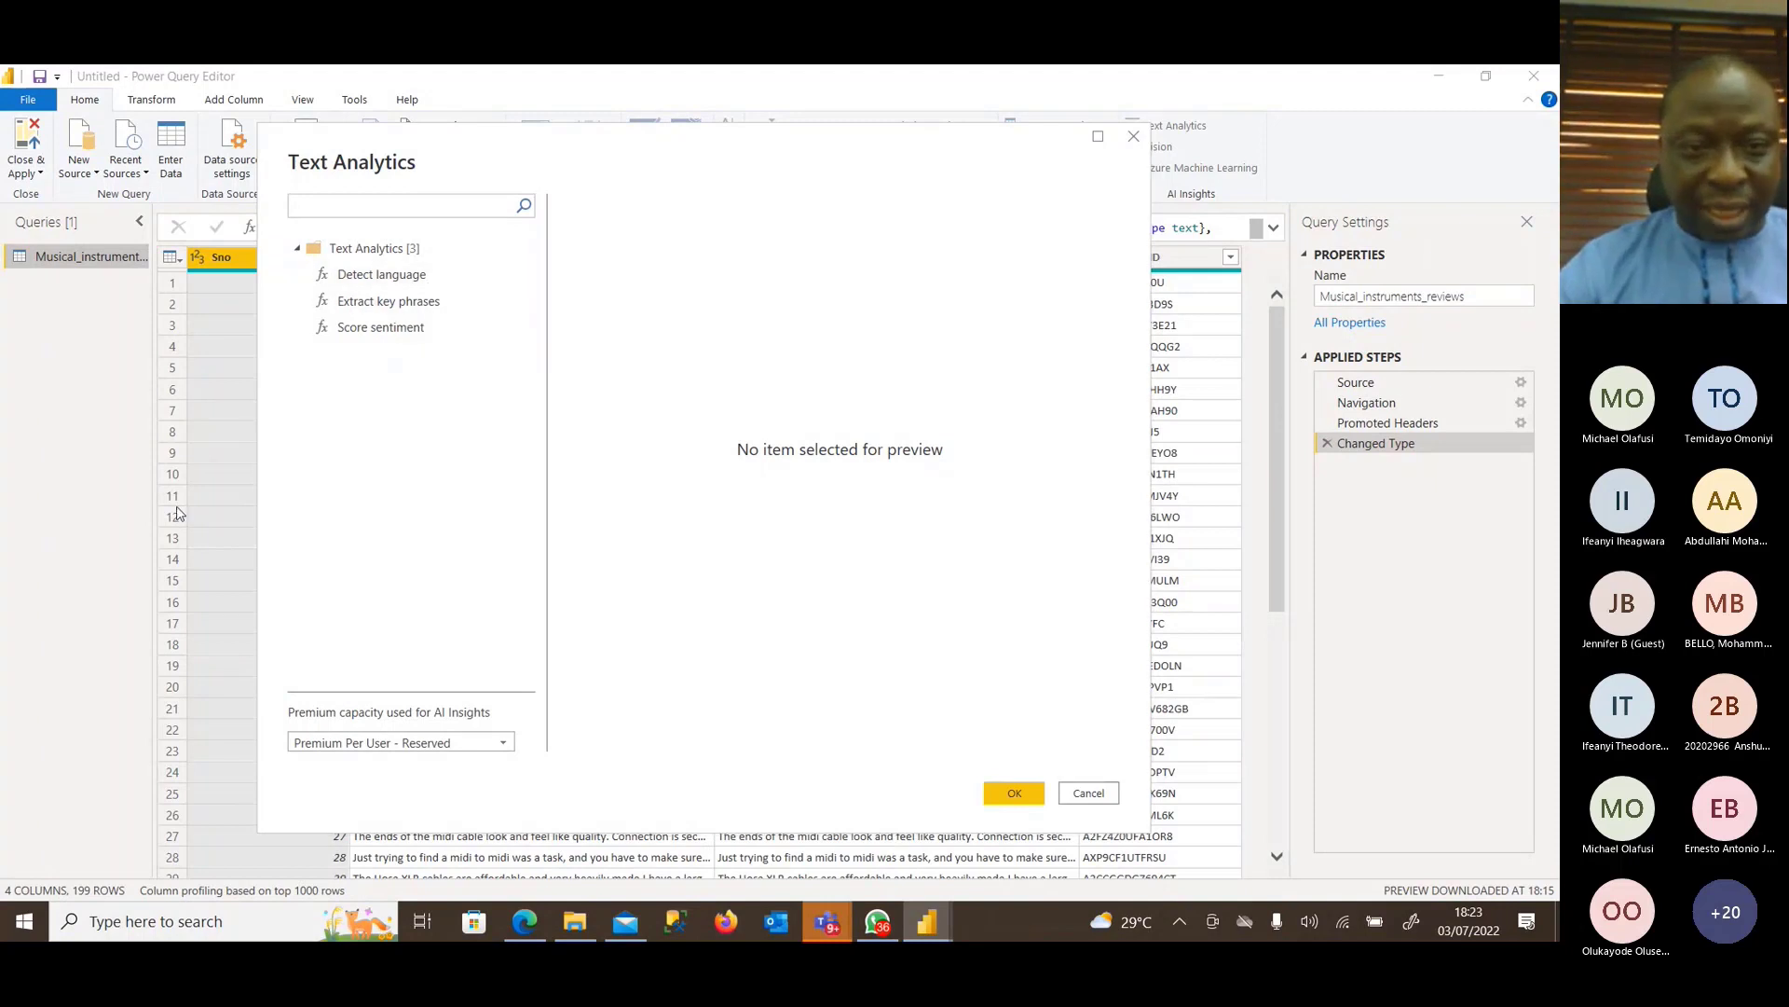
left_click(391, 274)
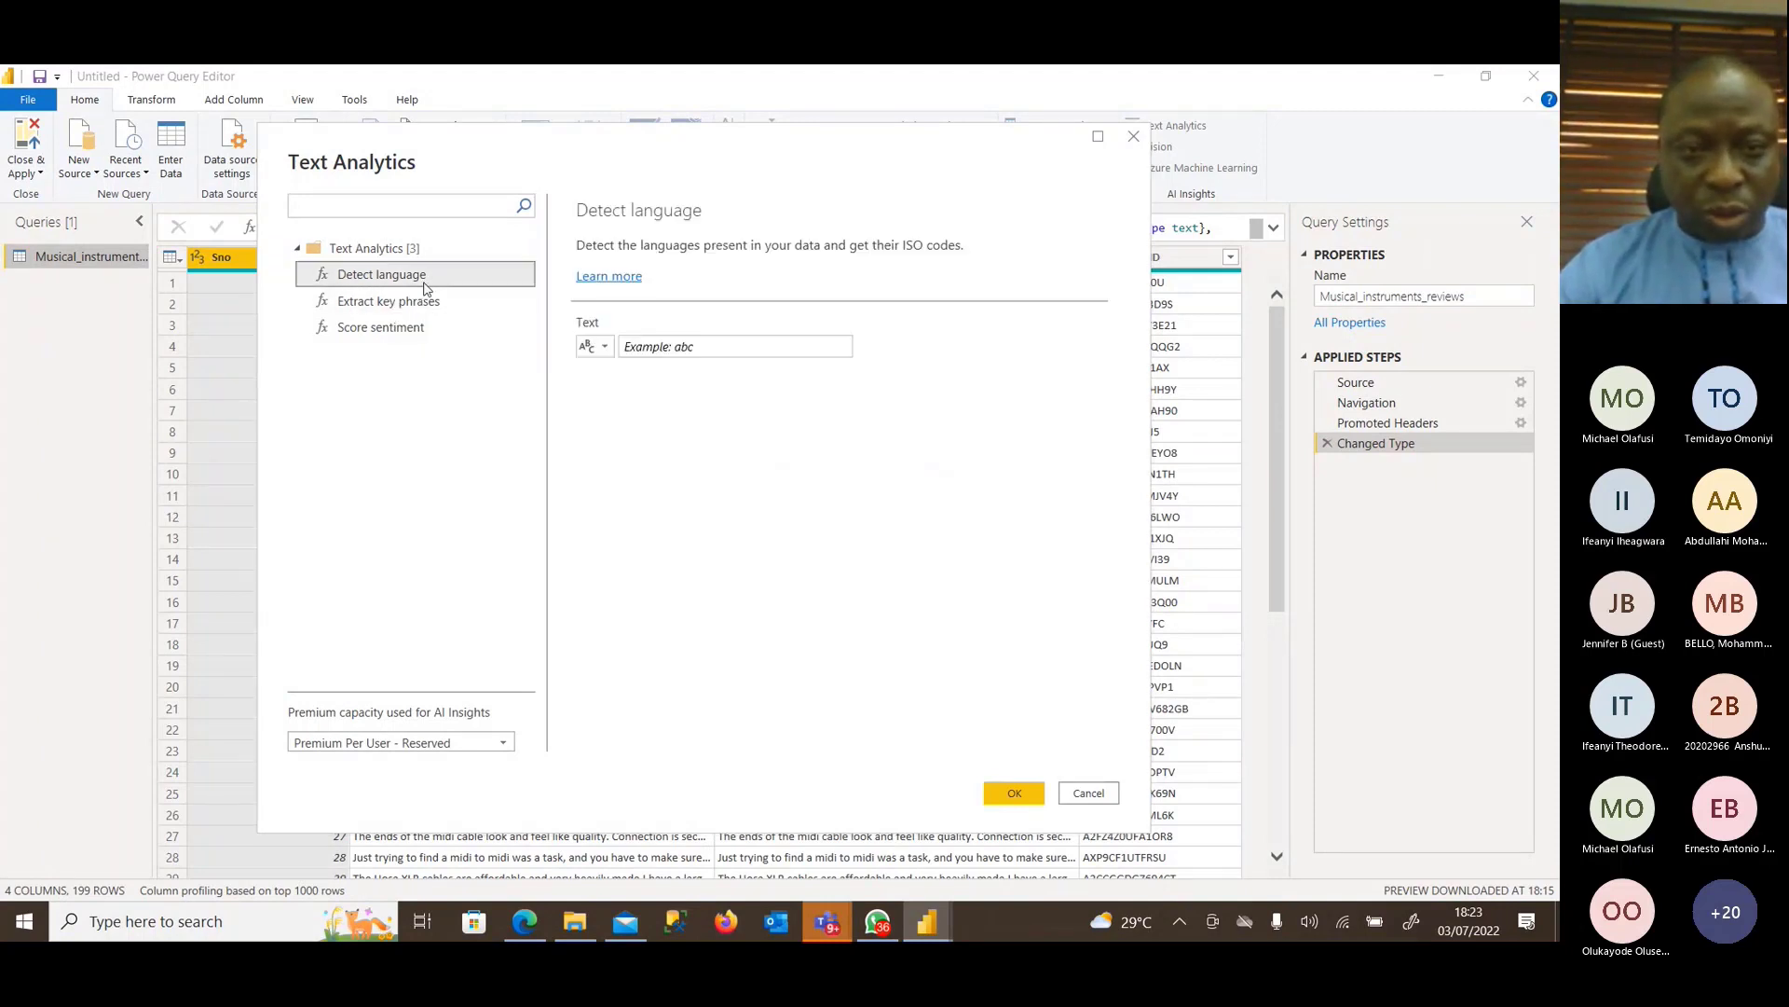
left_click(723, 352)
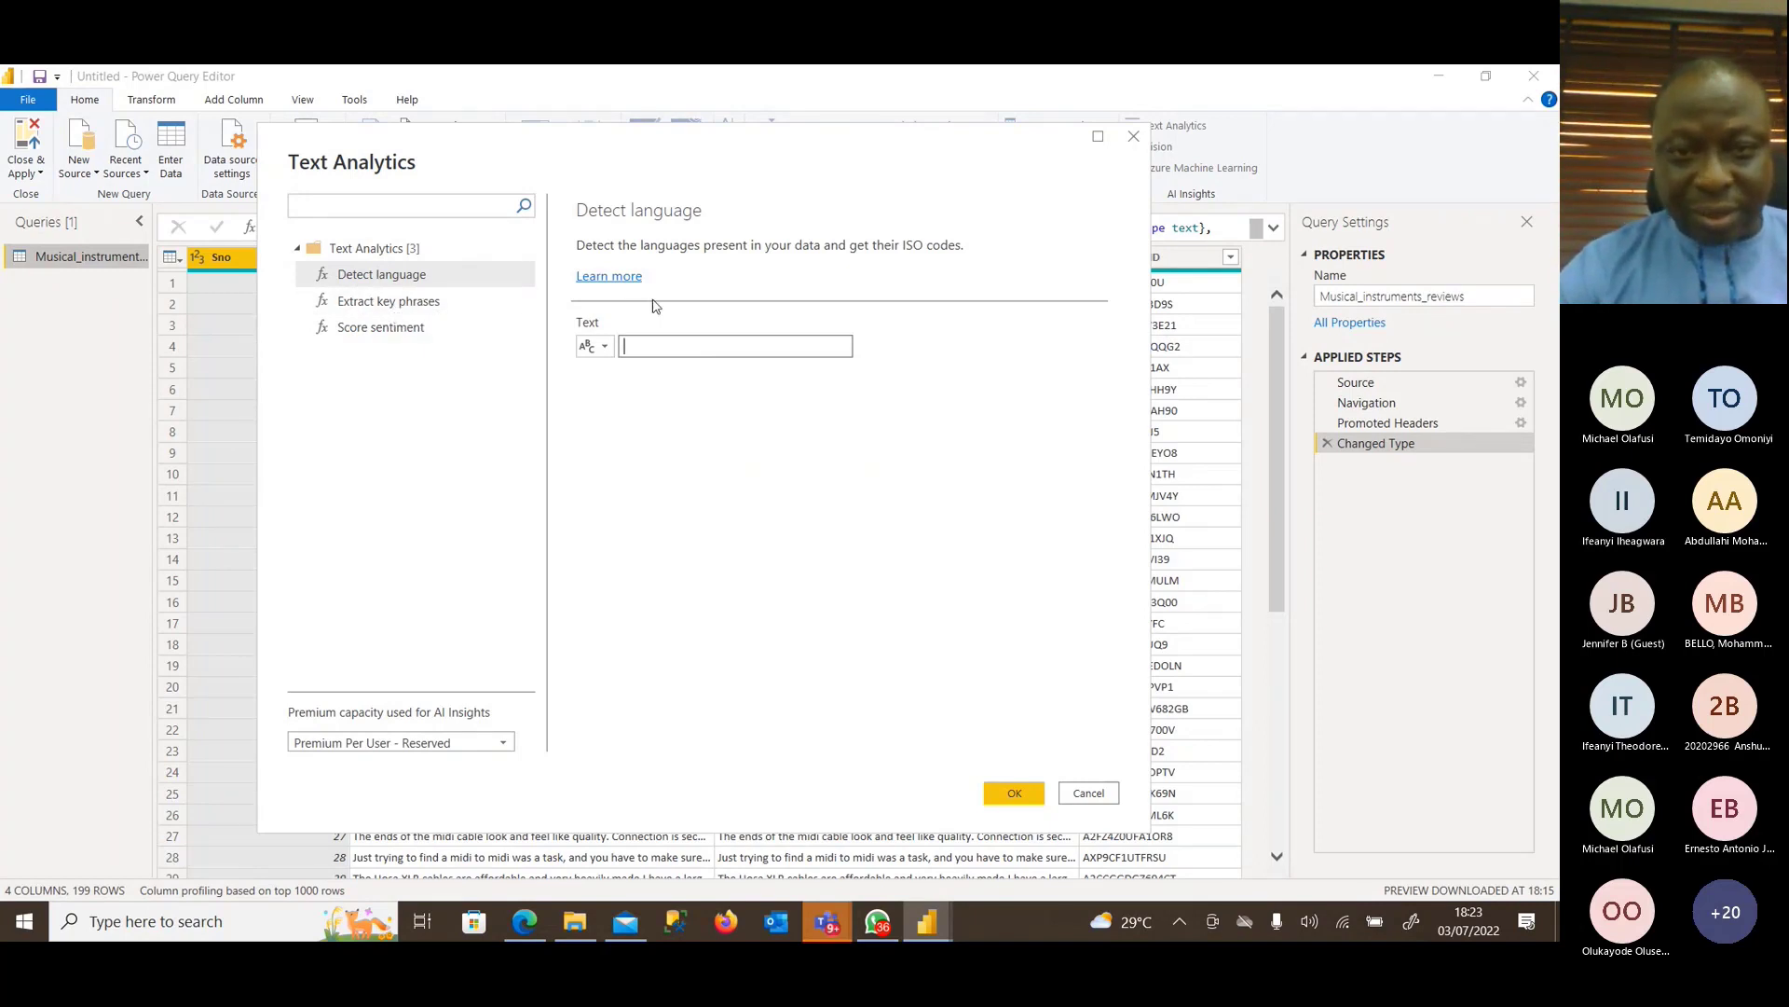
left_click(425, 300)
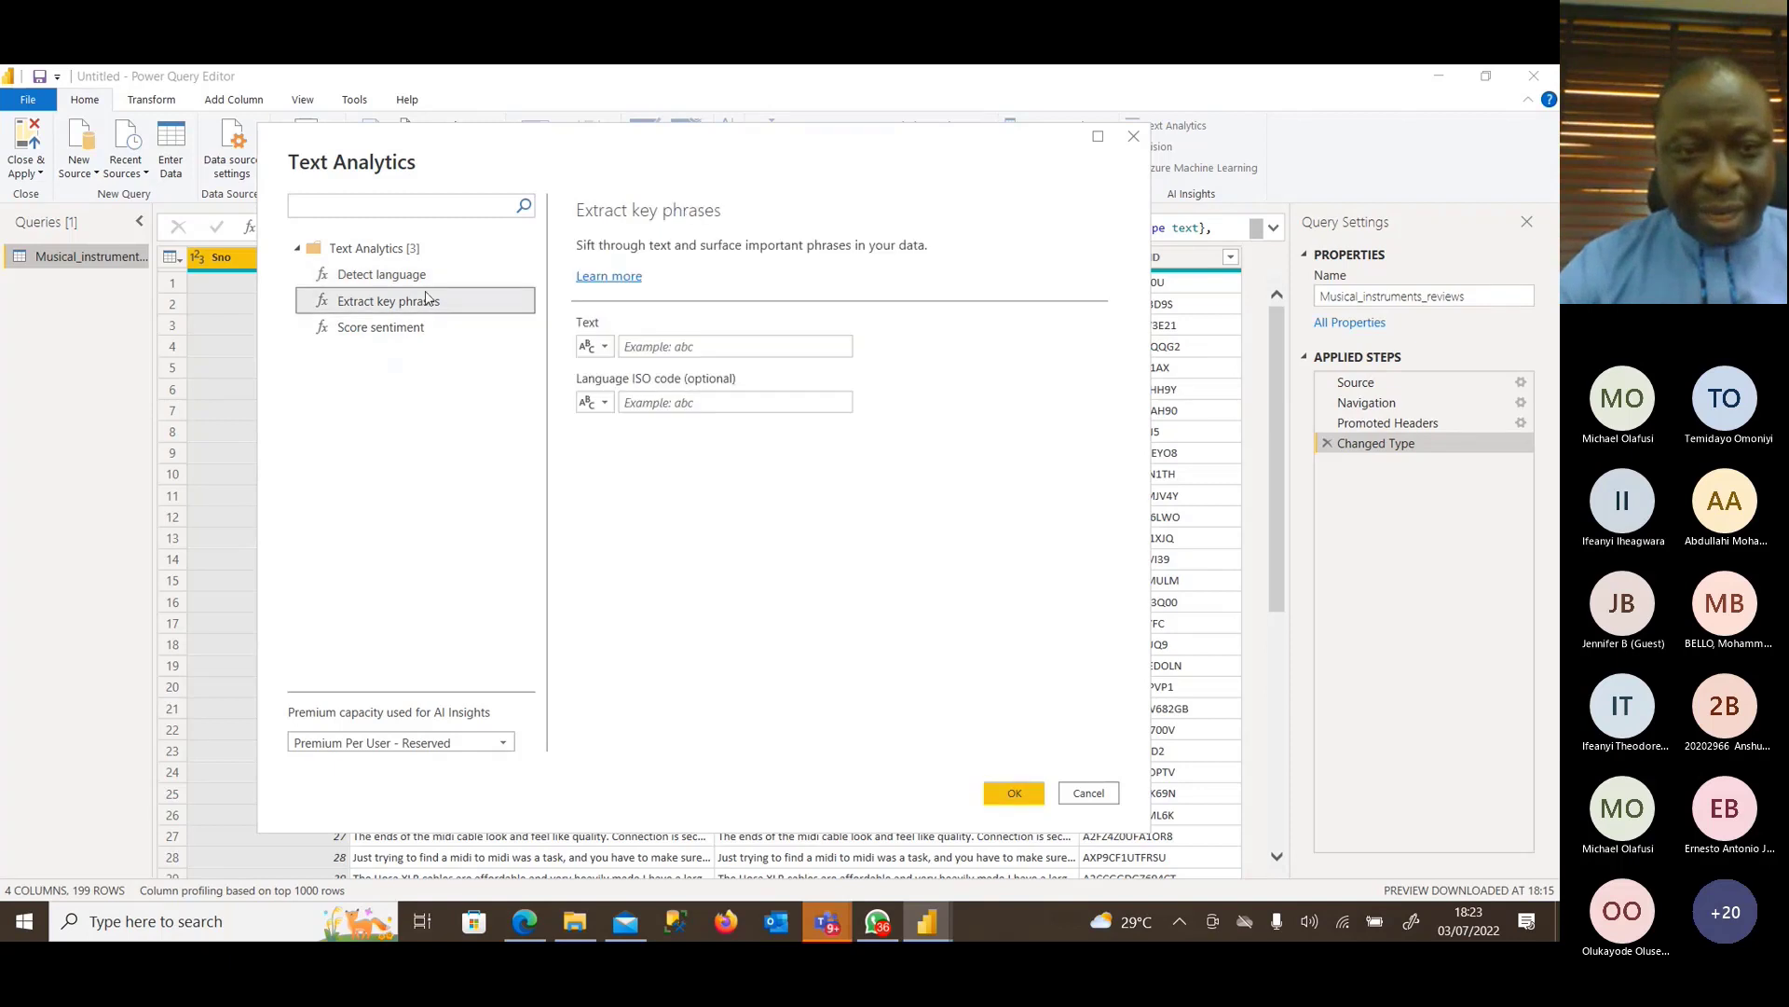
left_click(416, 273)
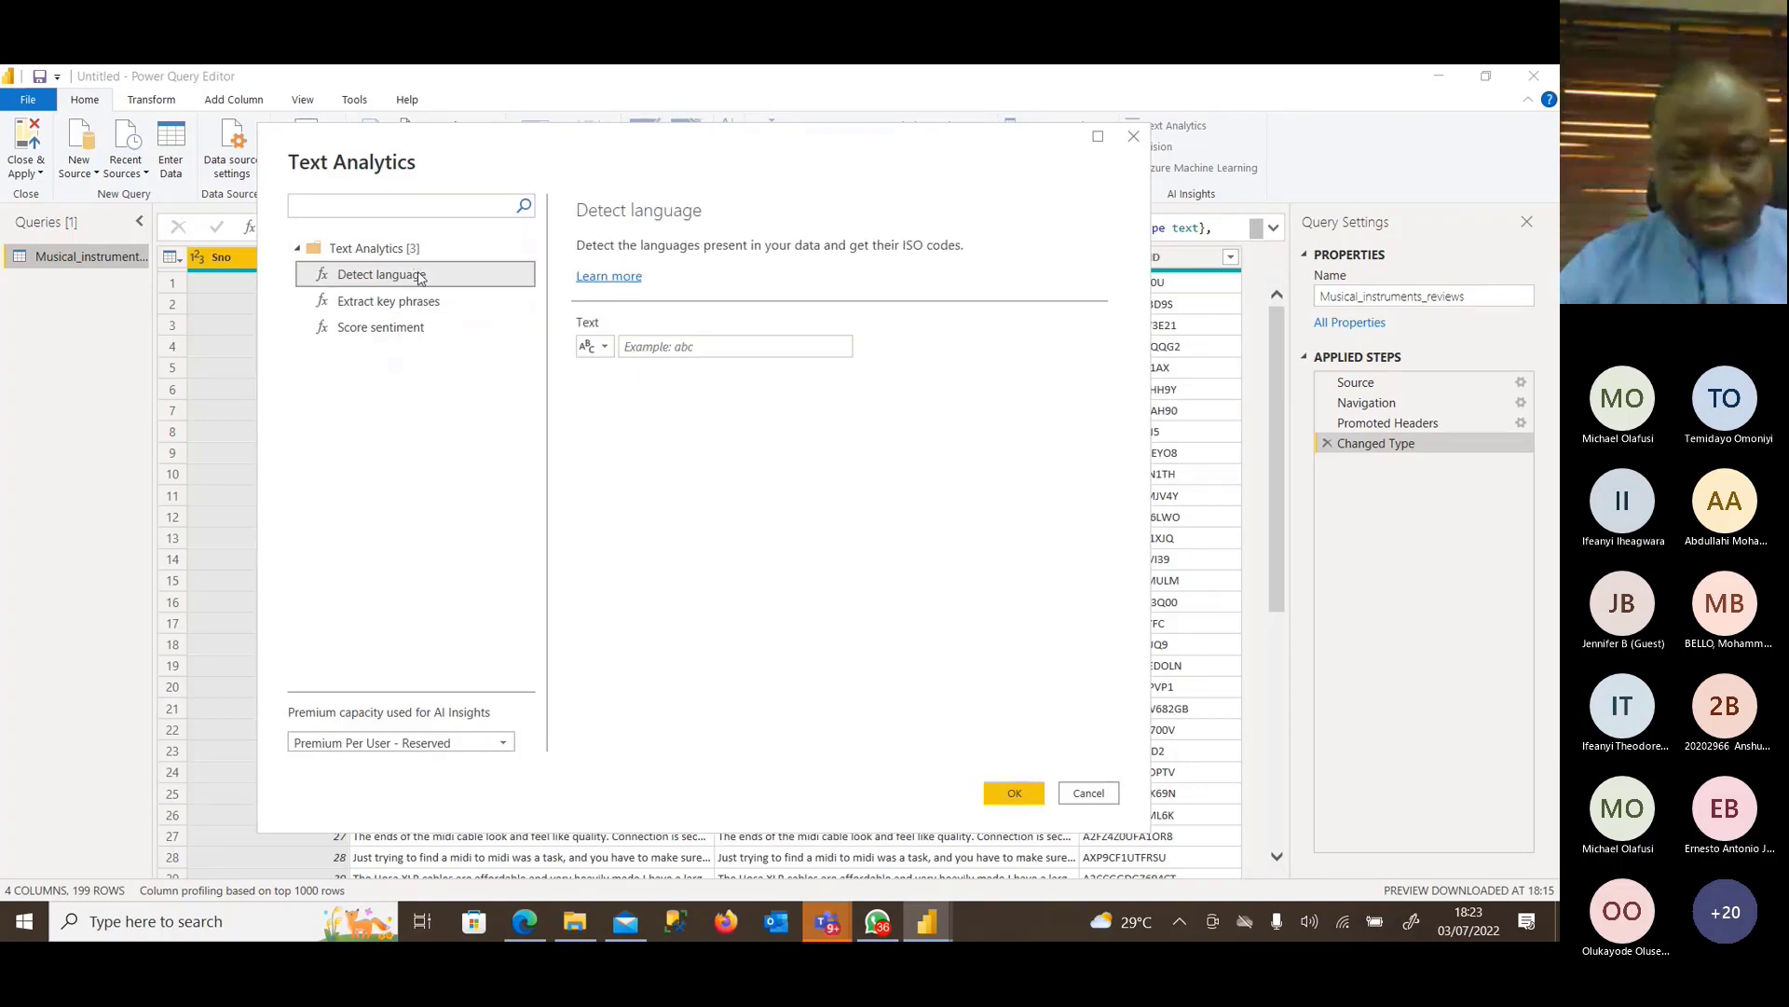
left_click(606, 347)
left_click(842, 345)
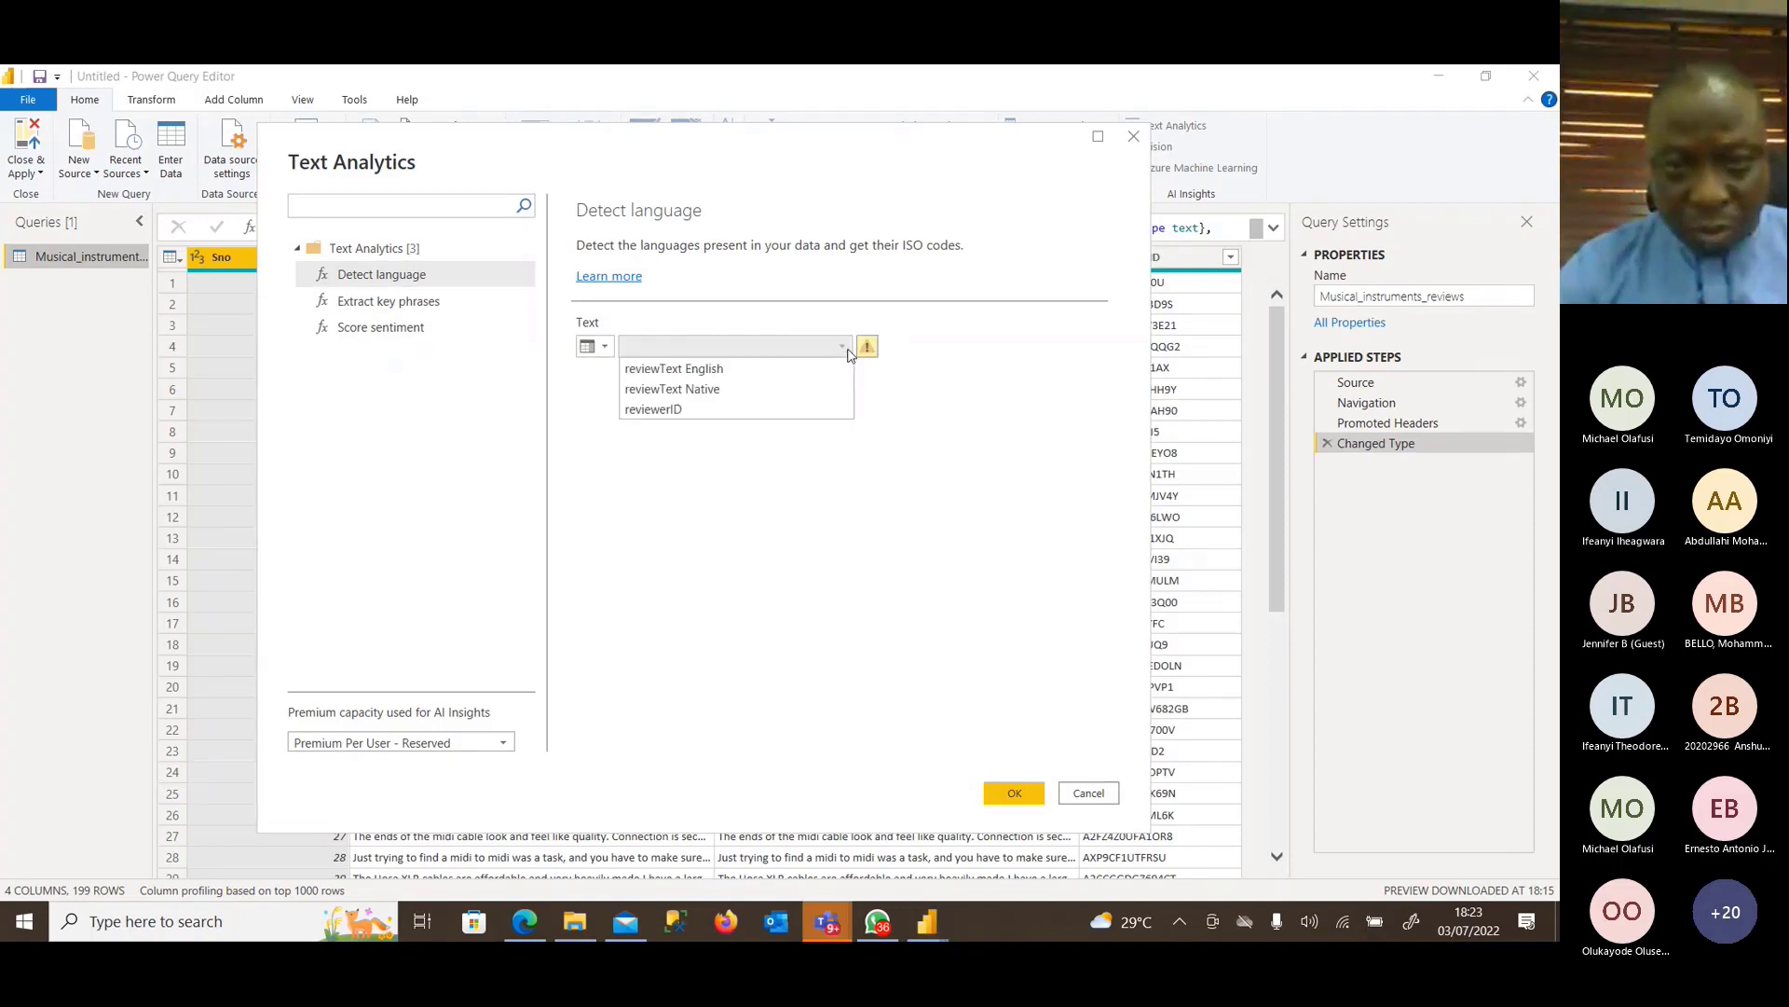
left_click(699, 389)
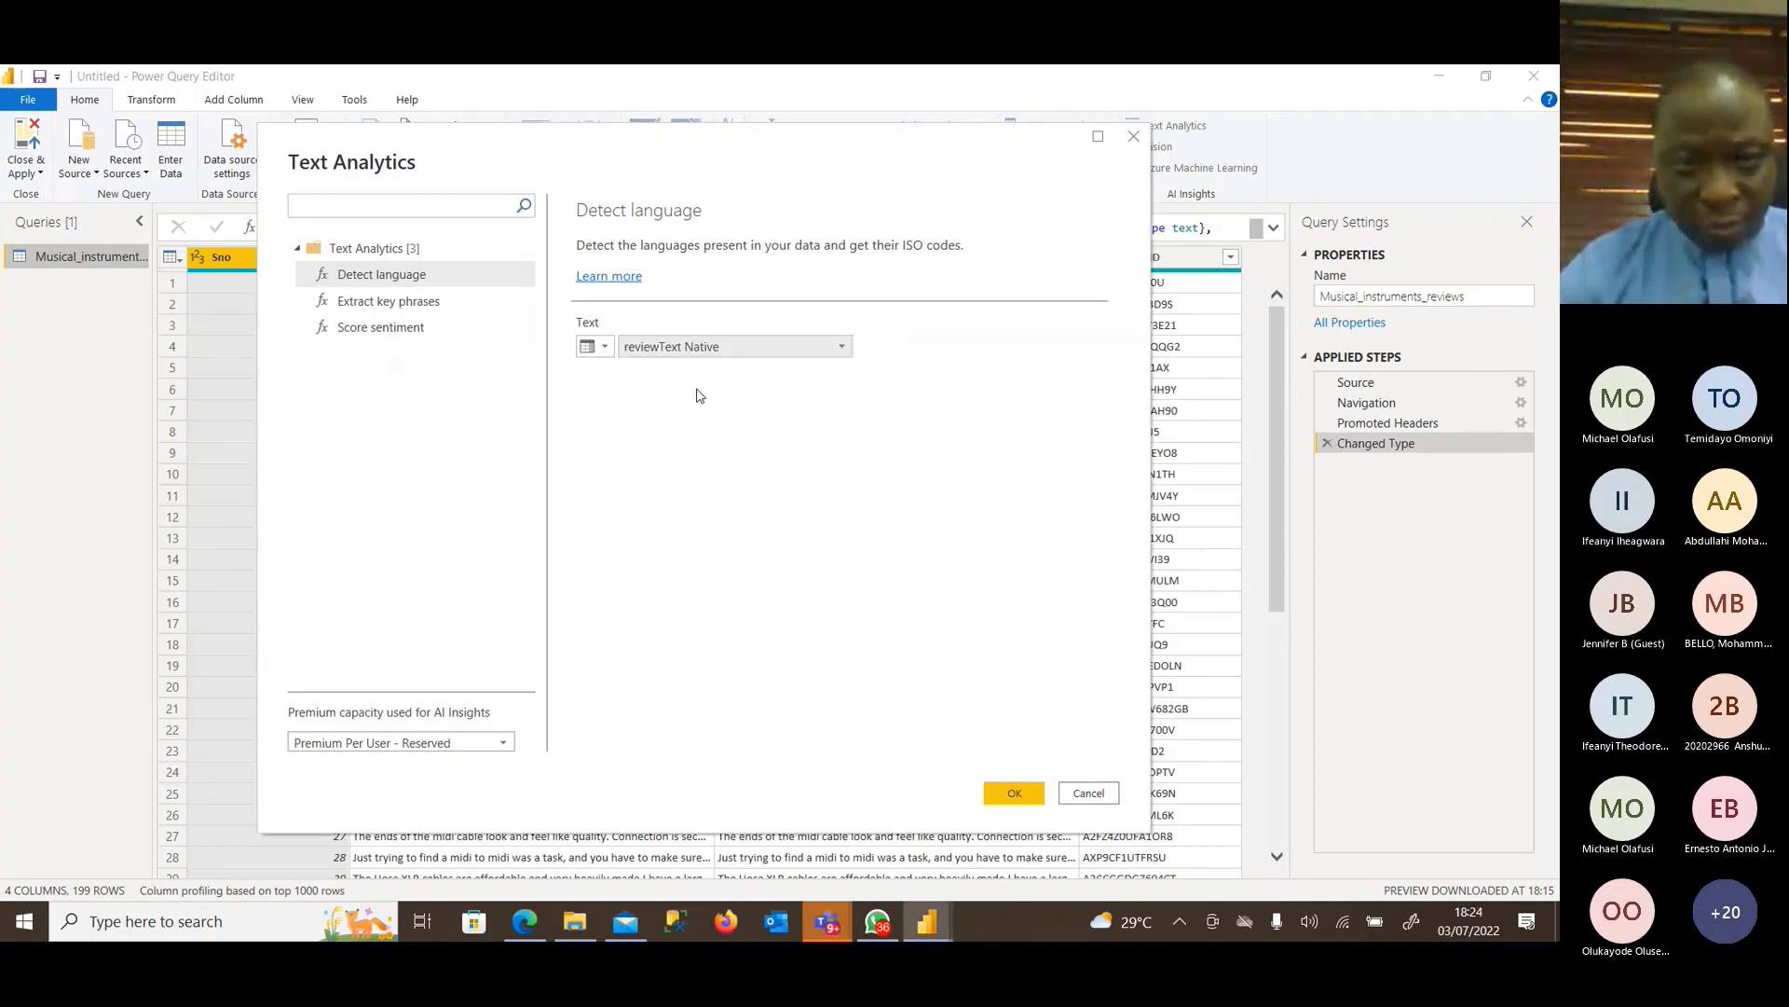
left_click(1021, 799)
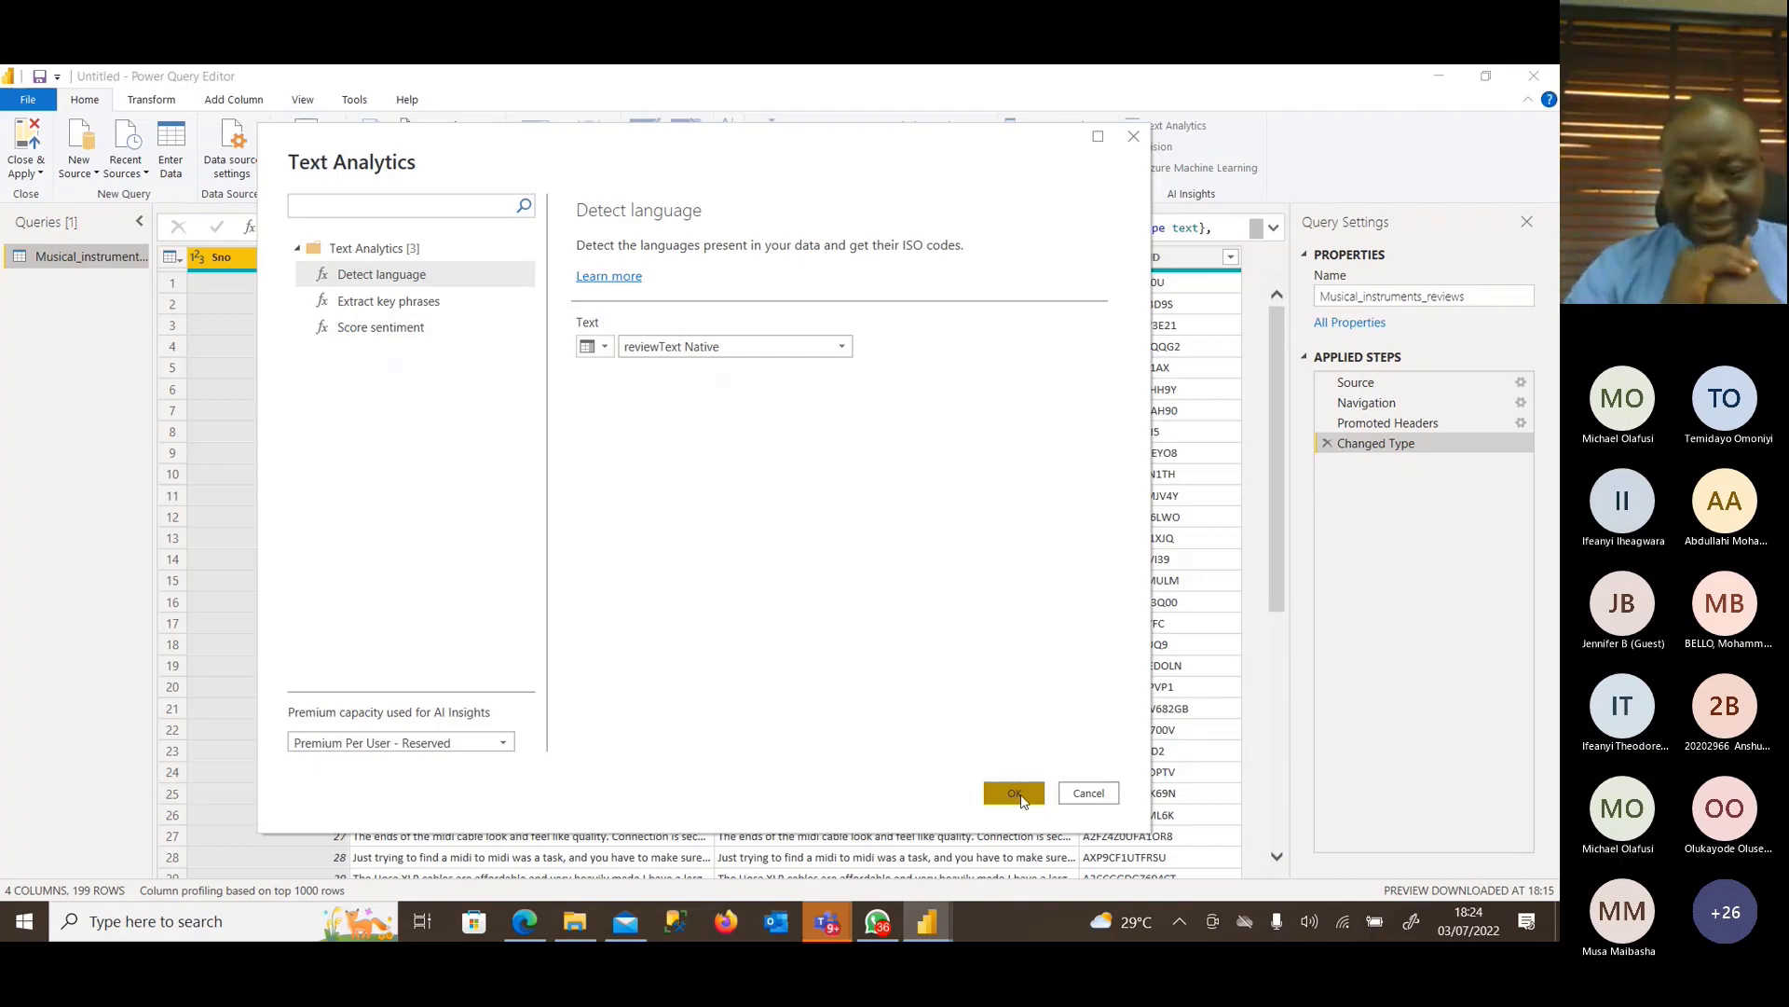
left_click(1018, 797)
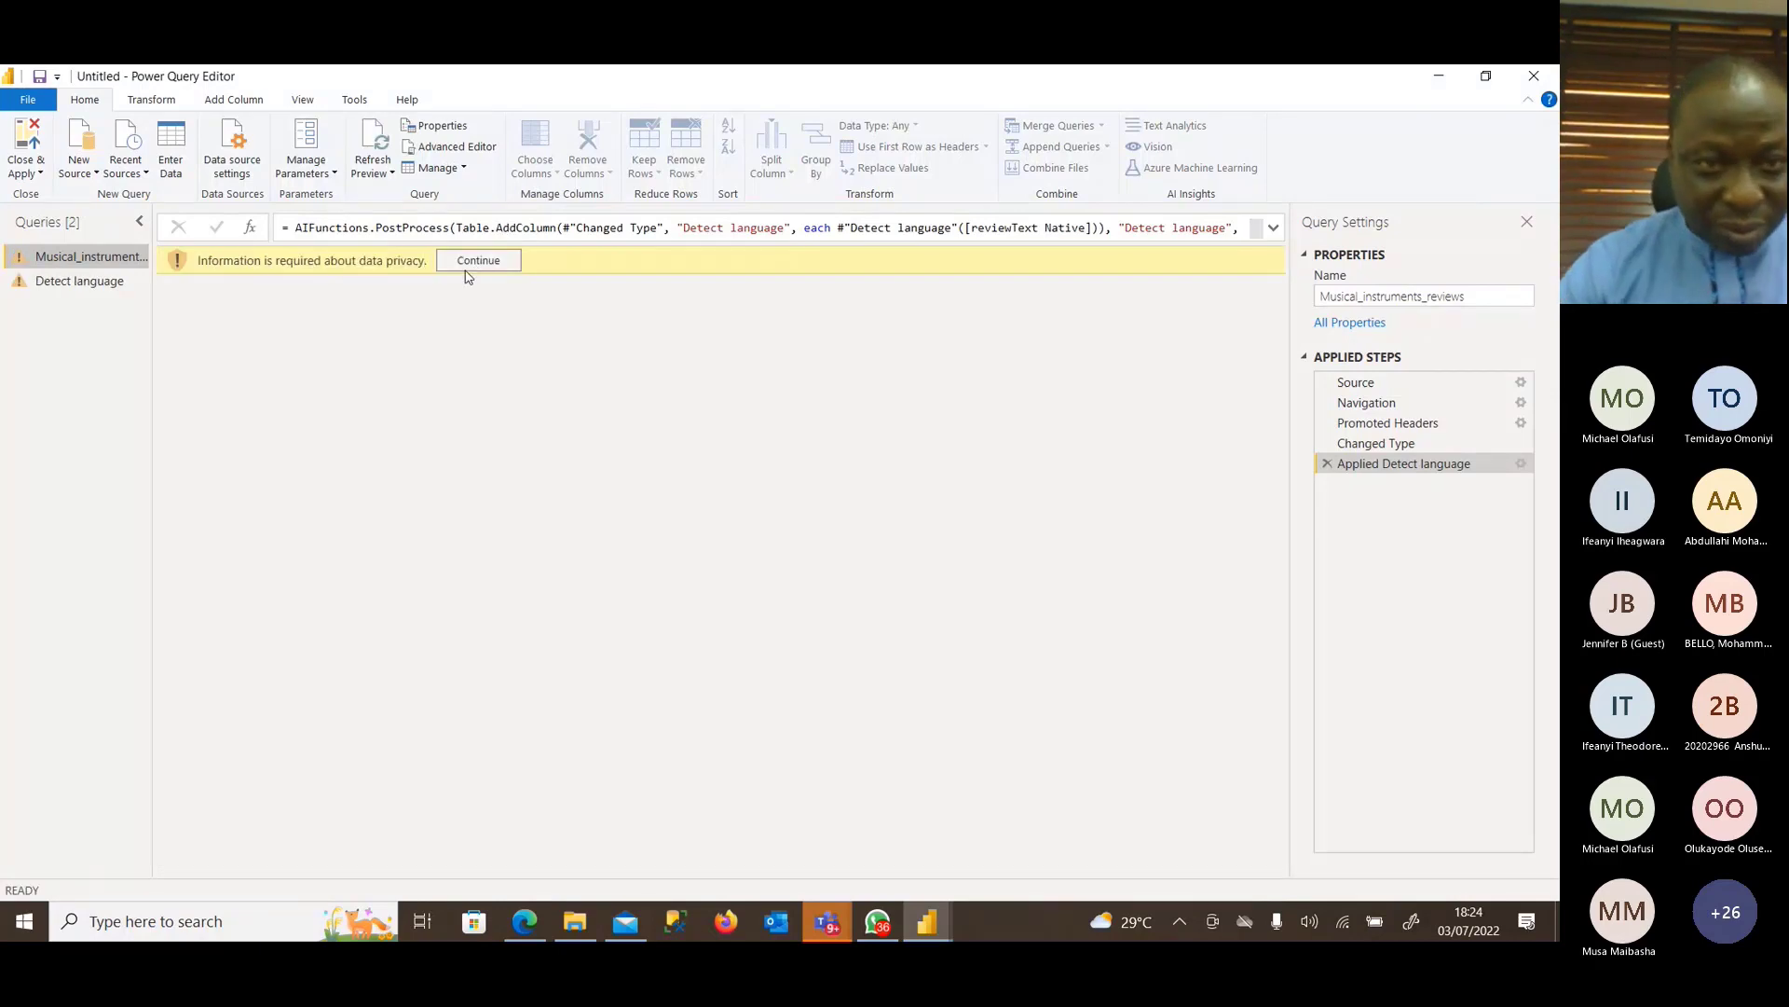
Resolve the data privacy request by ignoring Privacy Levels checks for this file and saving the setting.
left_click(479, 262)
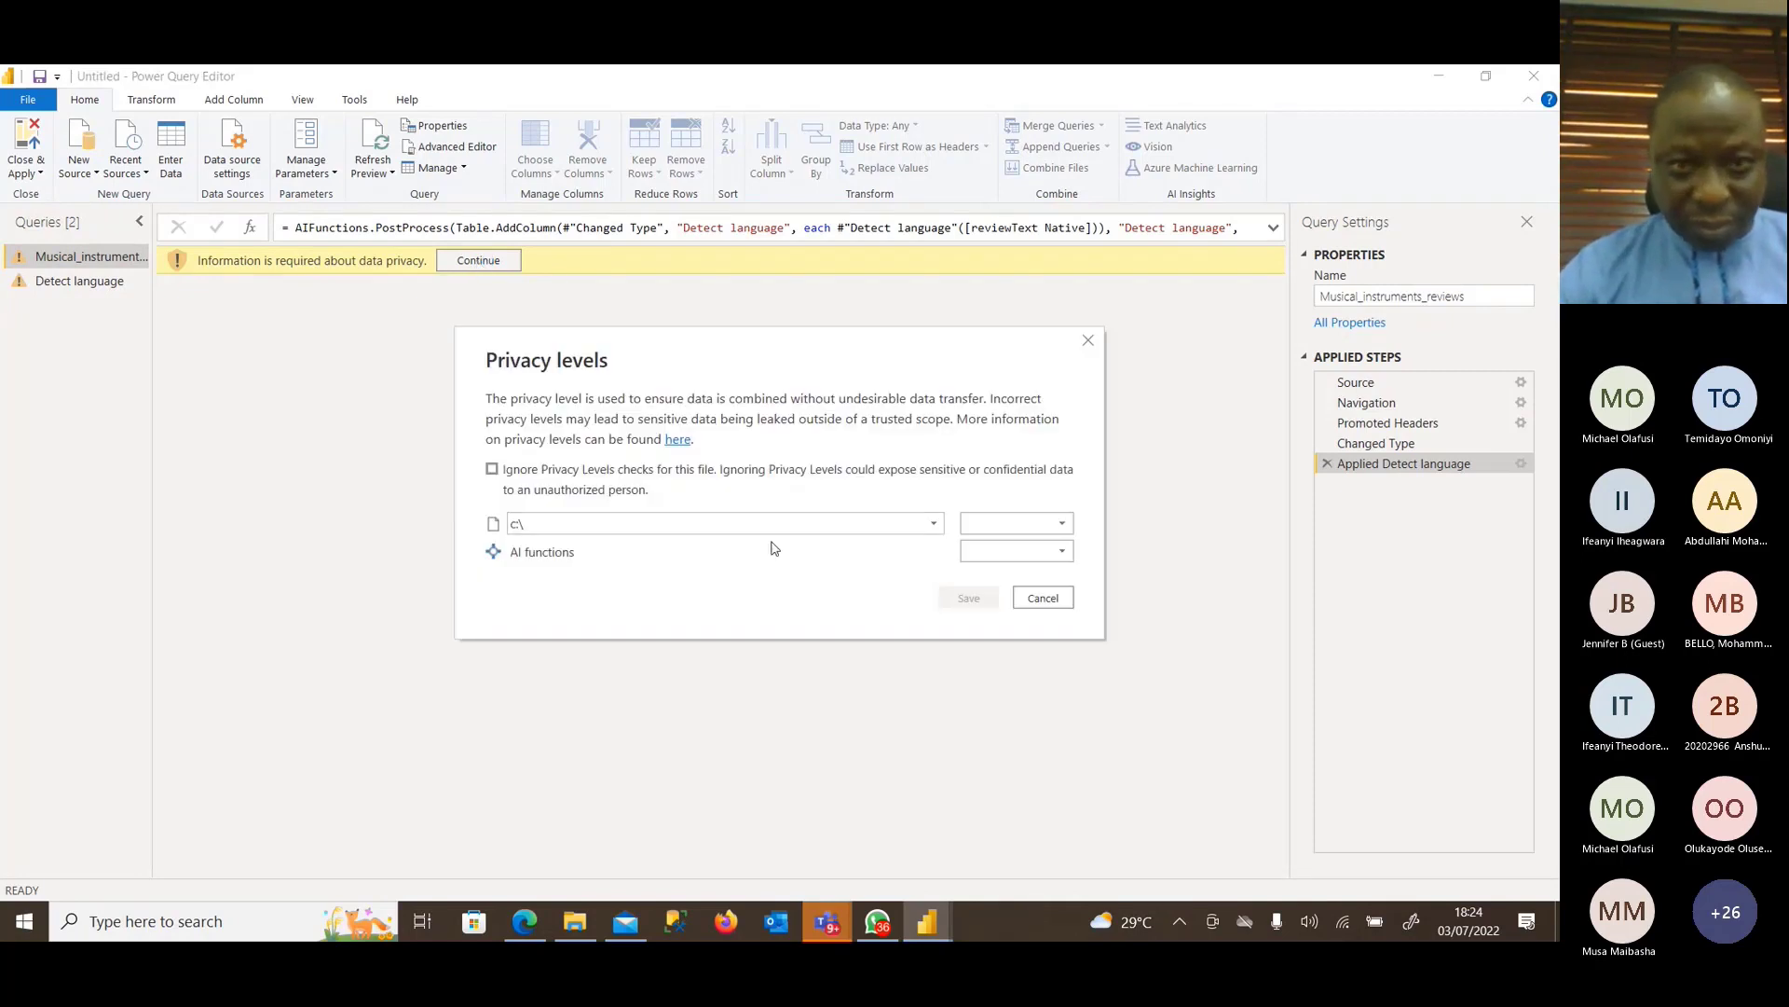
left_click(580, 477)
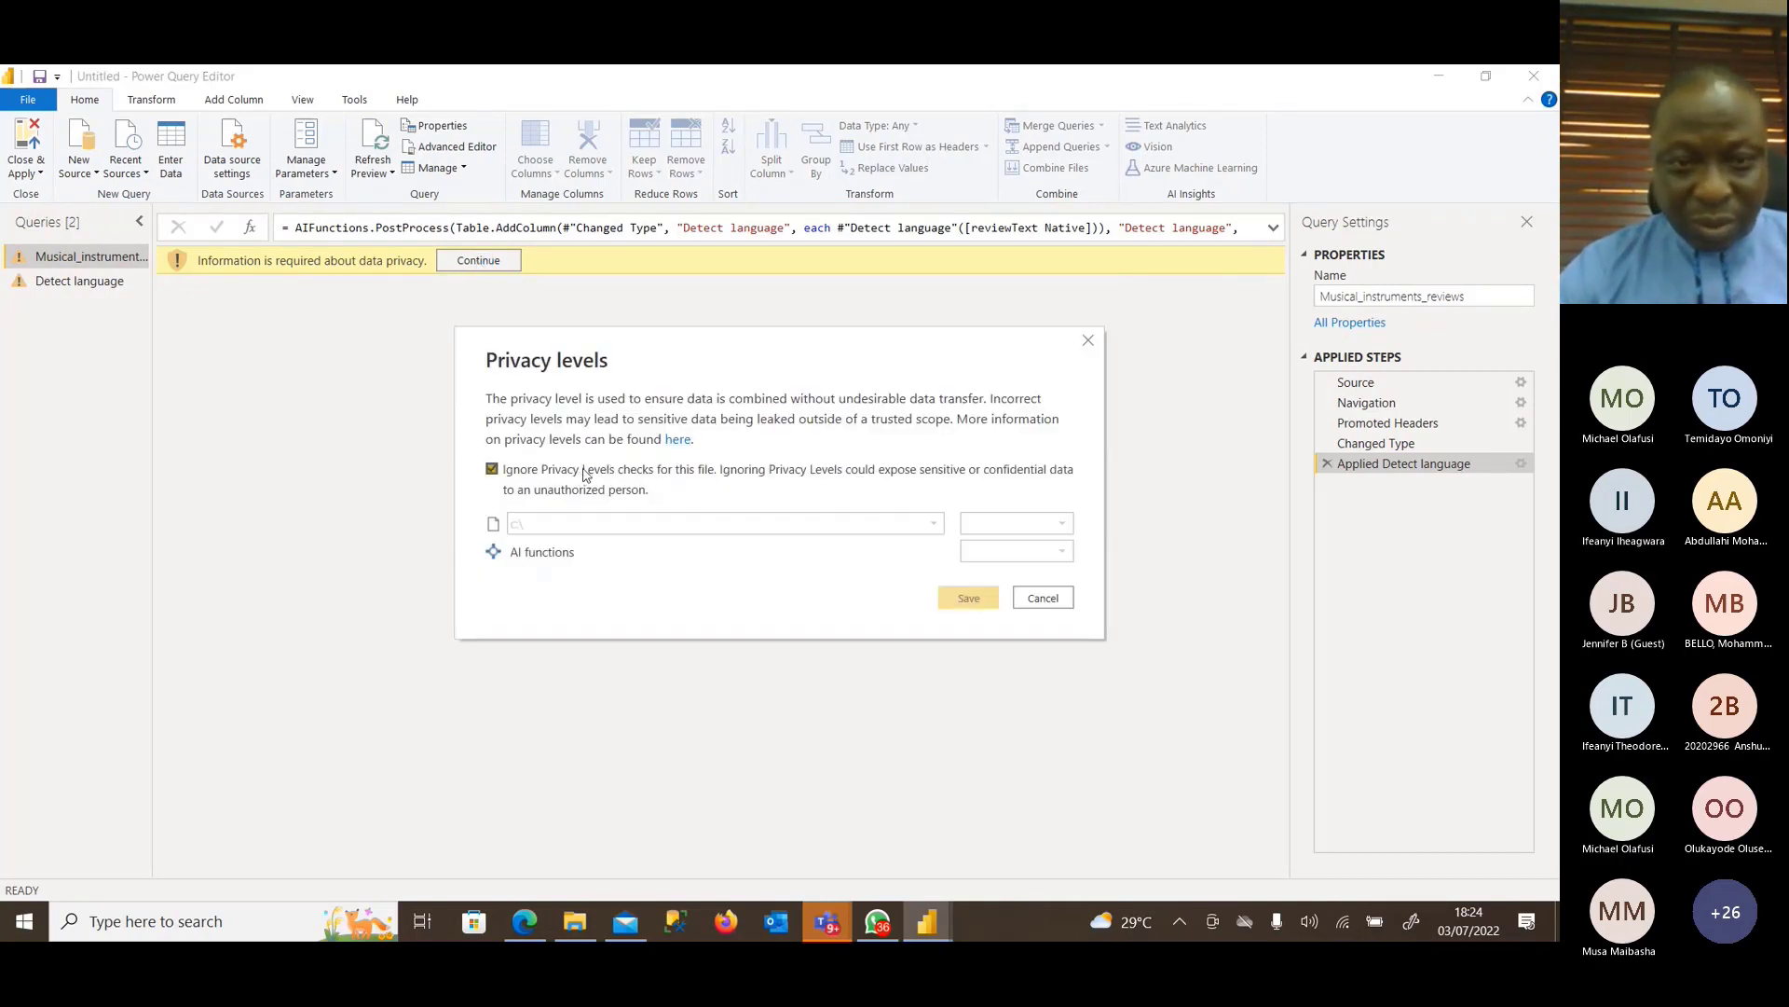
left_click(969, 600)
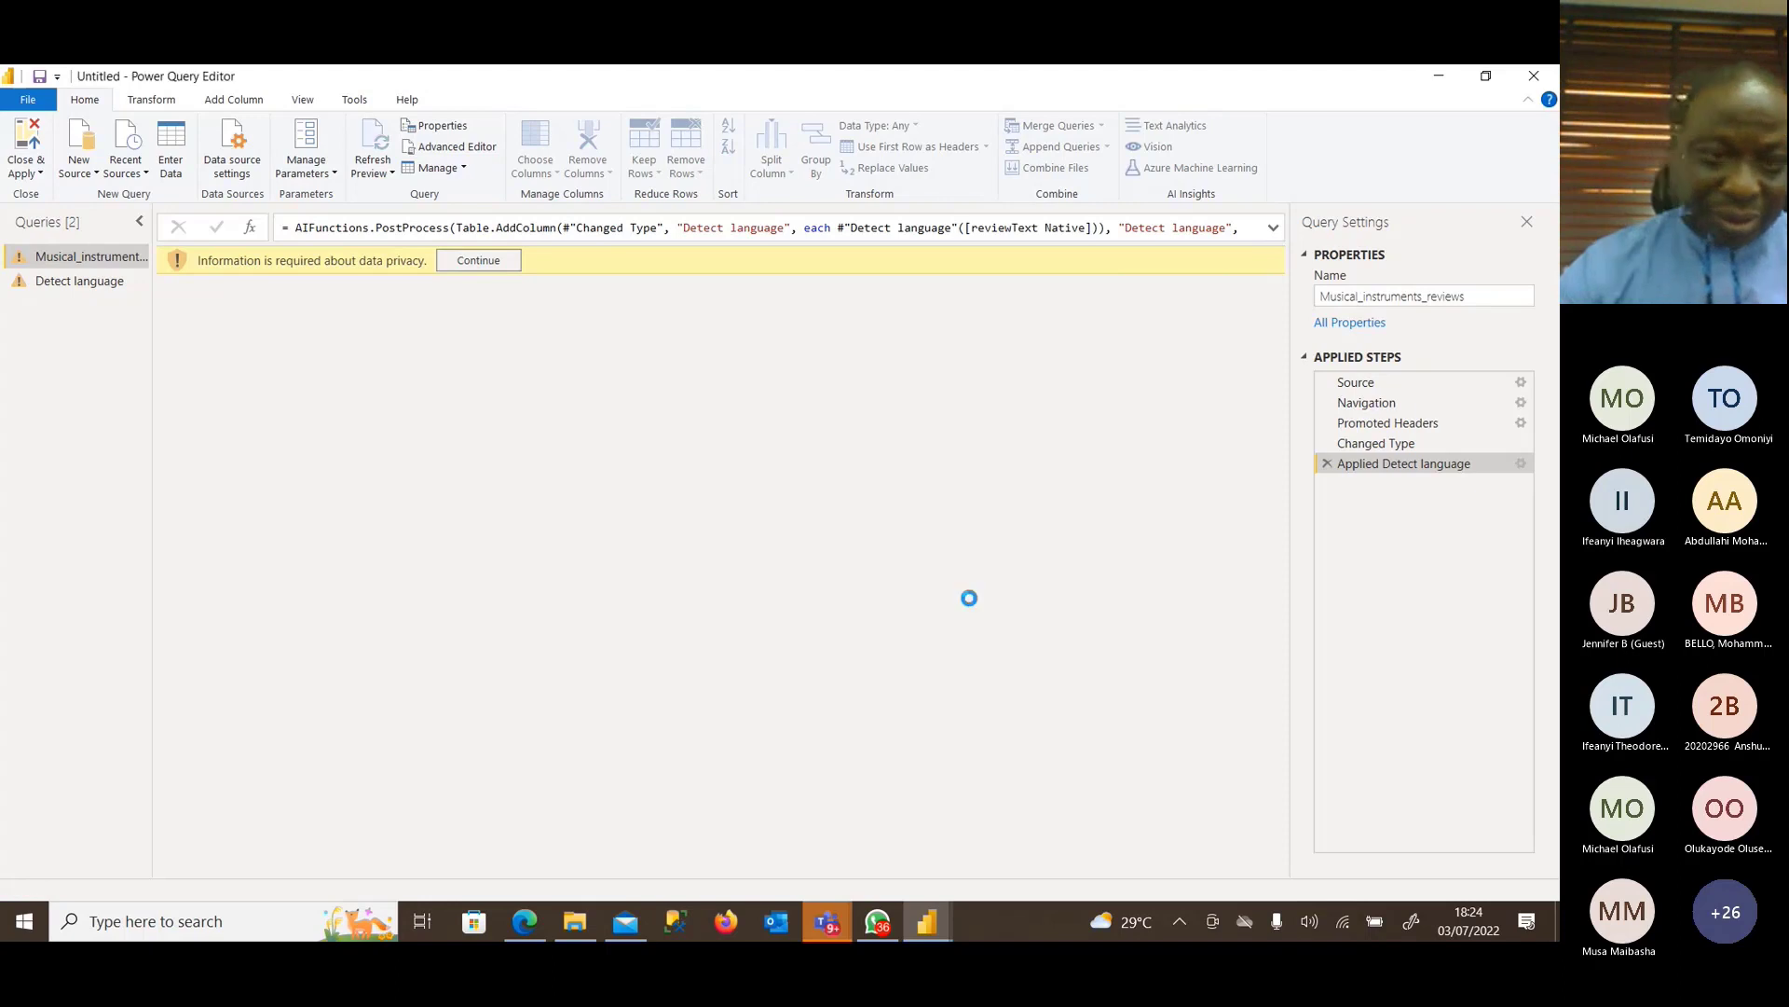
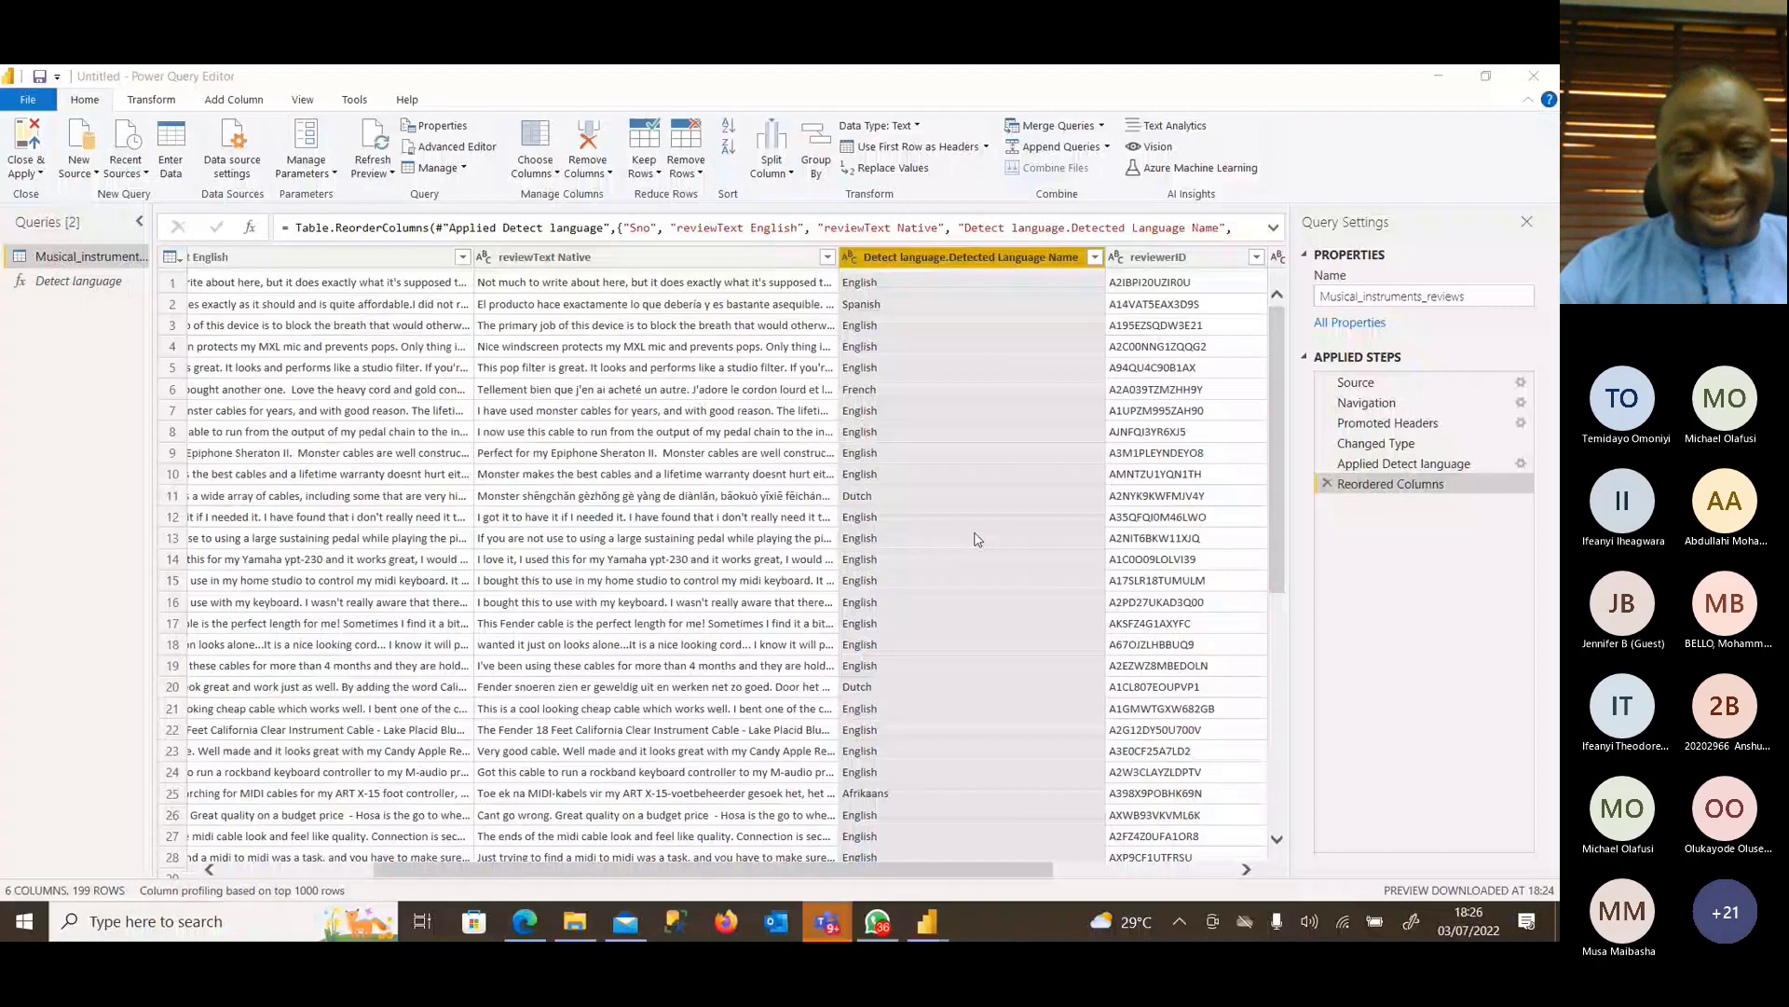
Apply the Extract key phrases text analytics function to the reviewText English column, passing the text by column name.
left_click(328, 258)
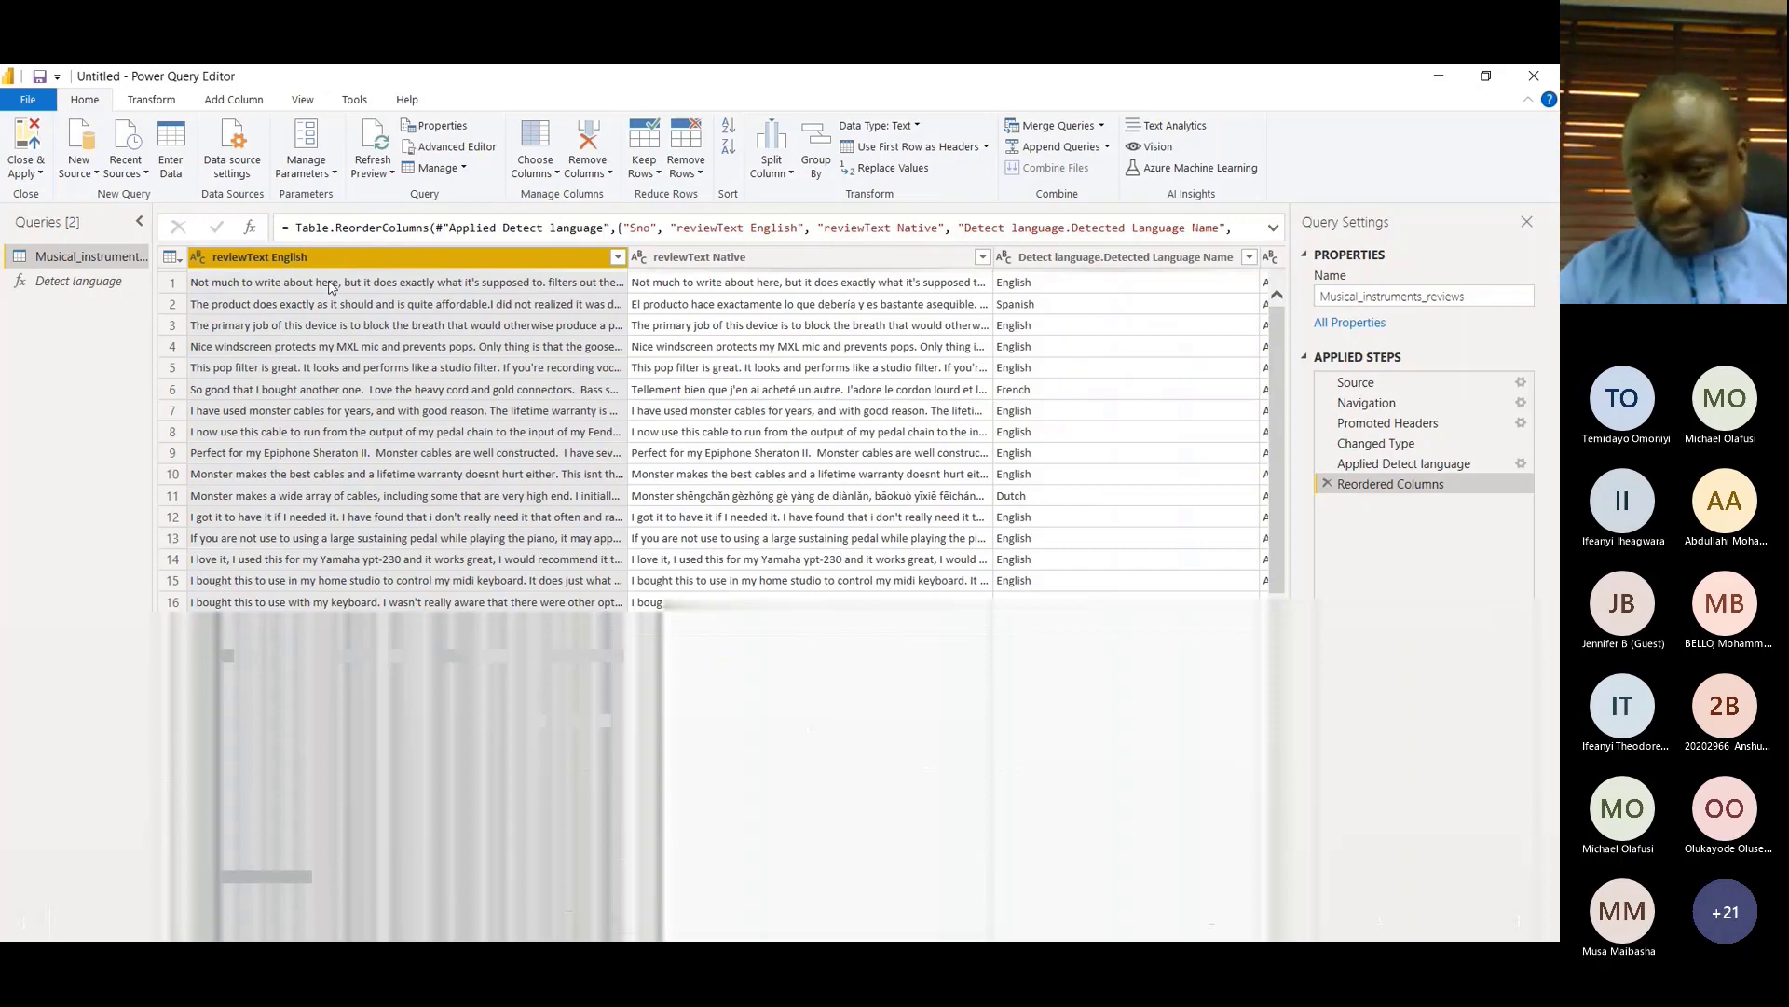
left_click(1153, 130)
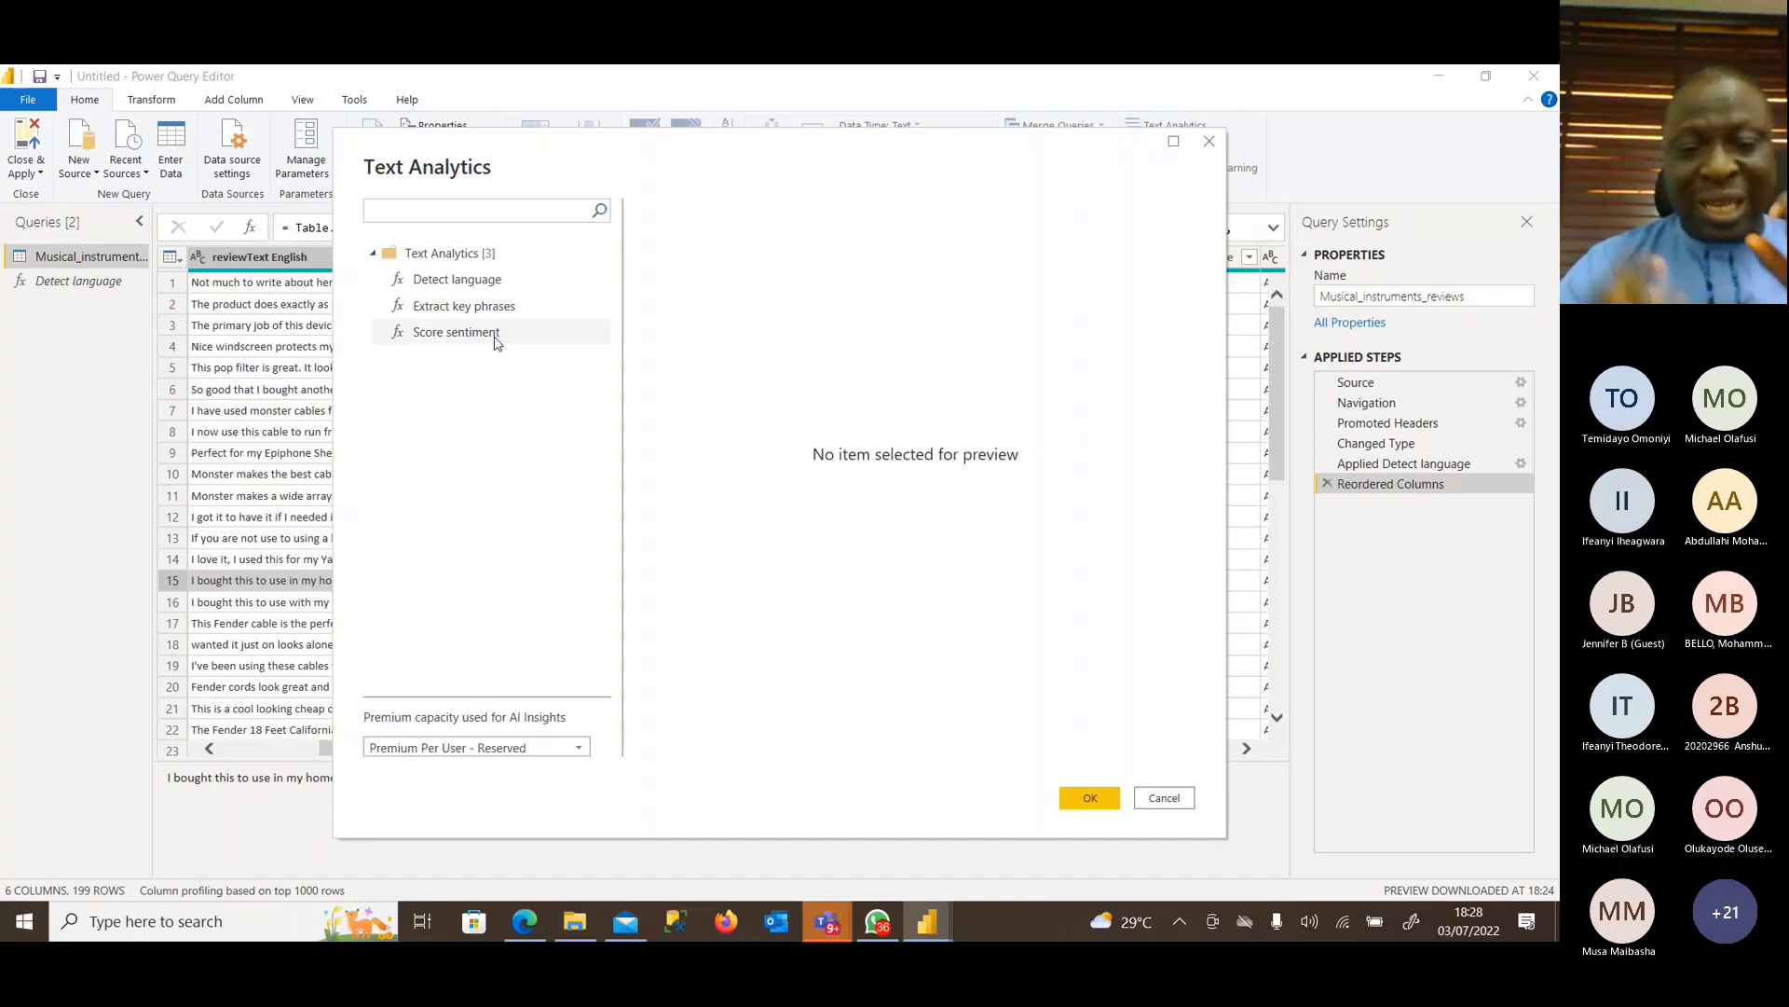
left_click(483, 315)
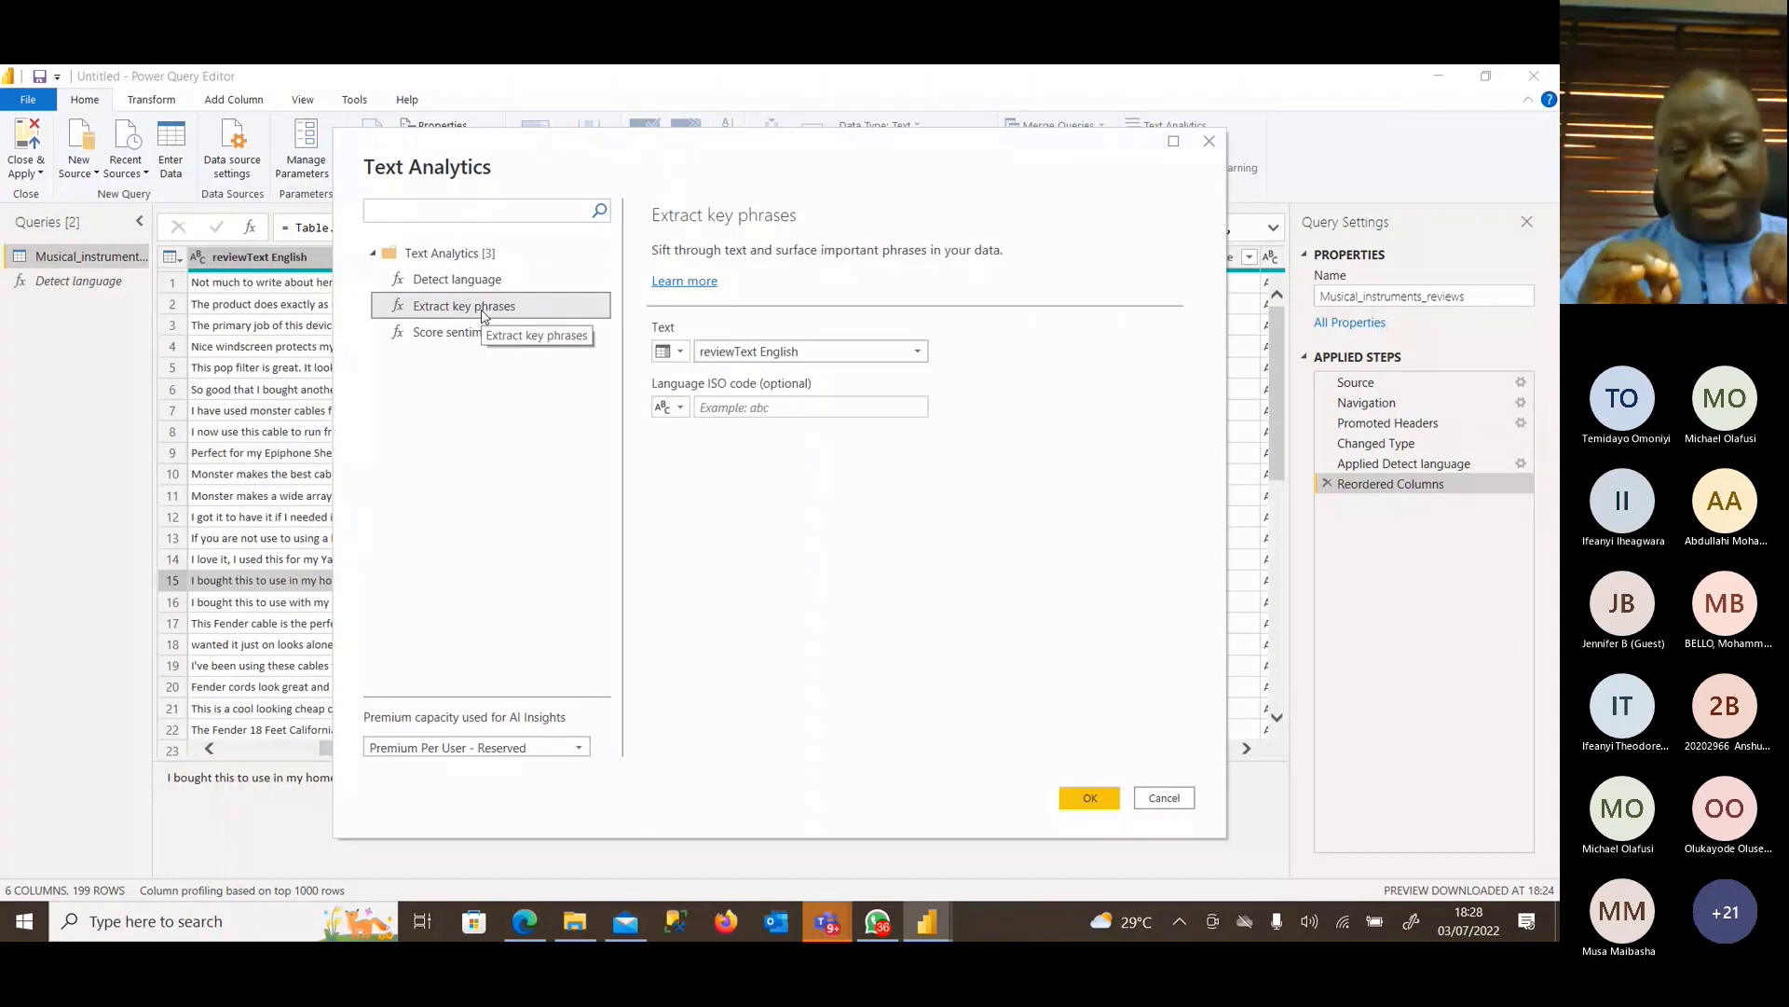
left_click(670, 351)
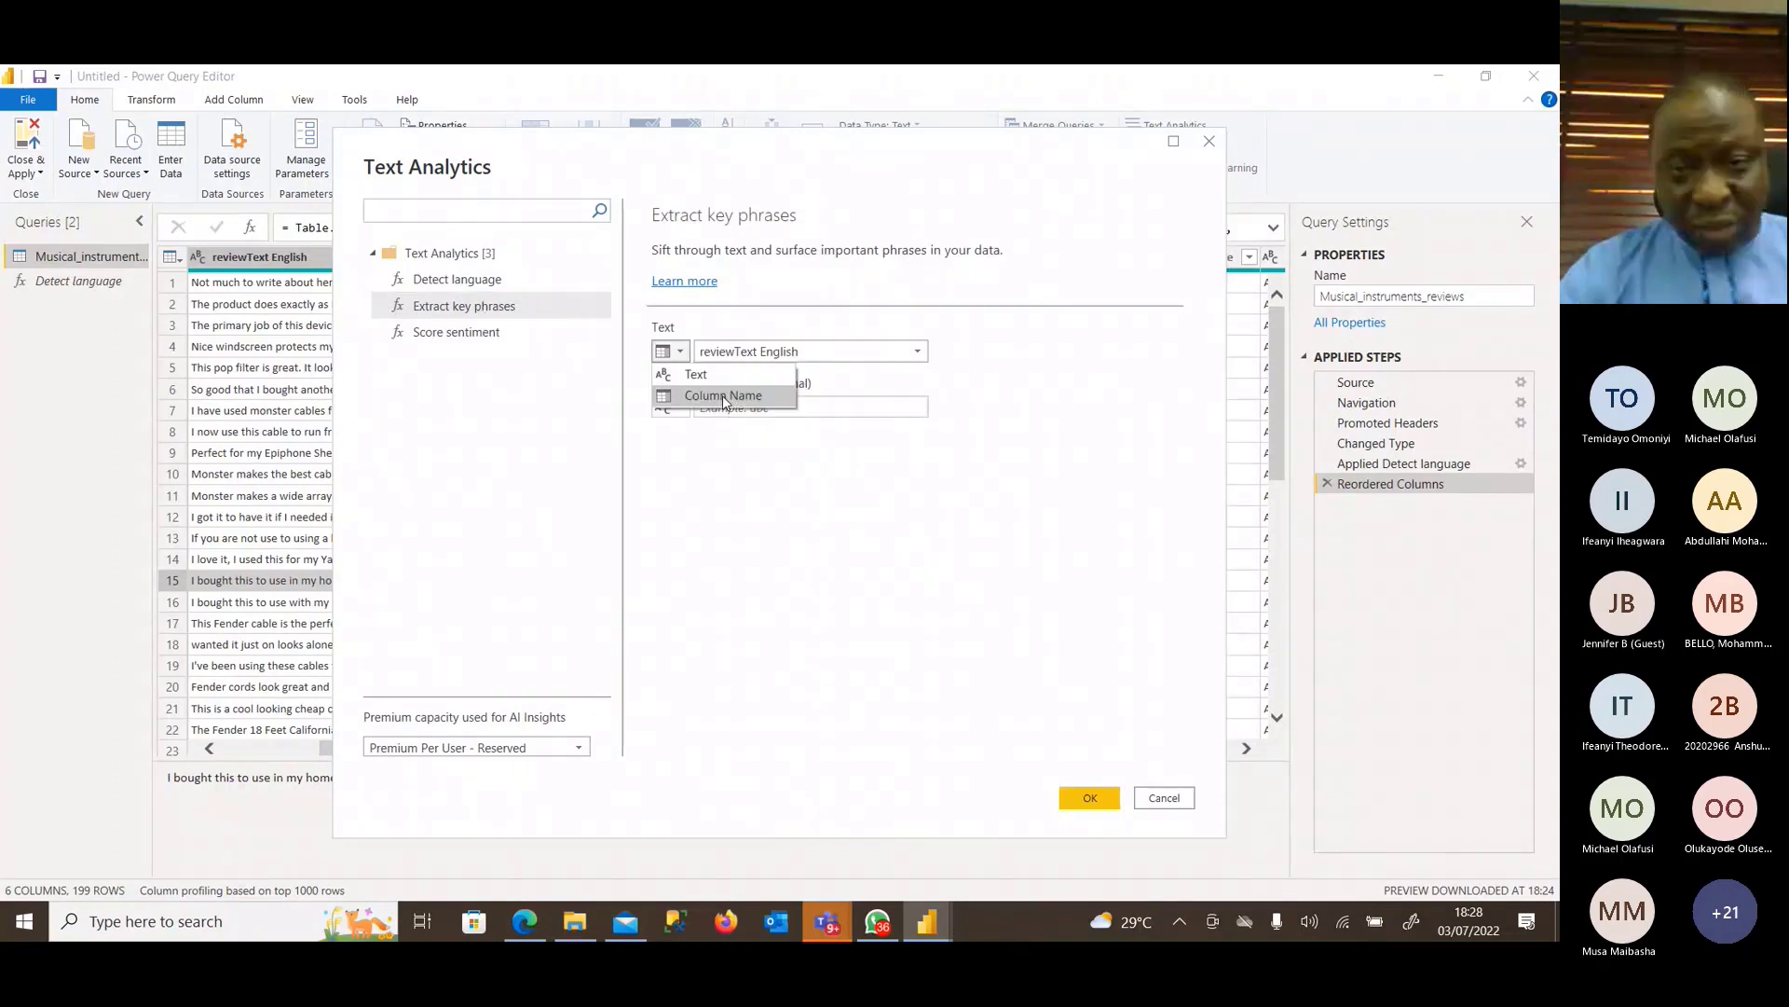
left_click(724, 399)
left_click(902, 354)
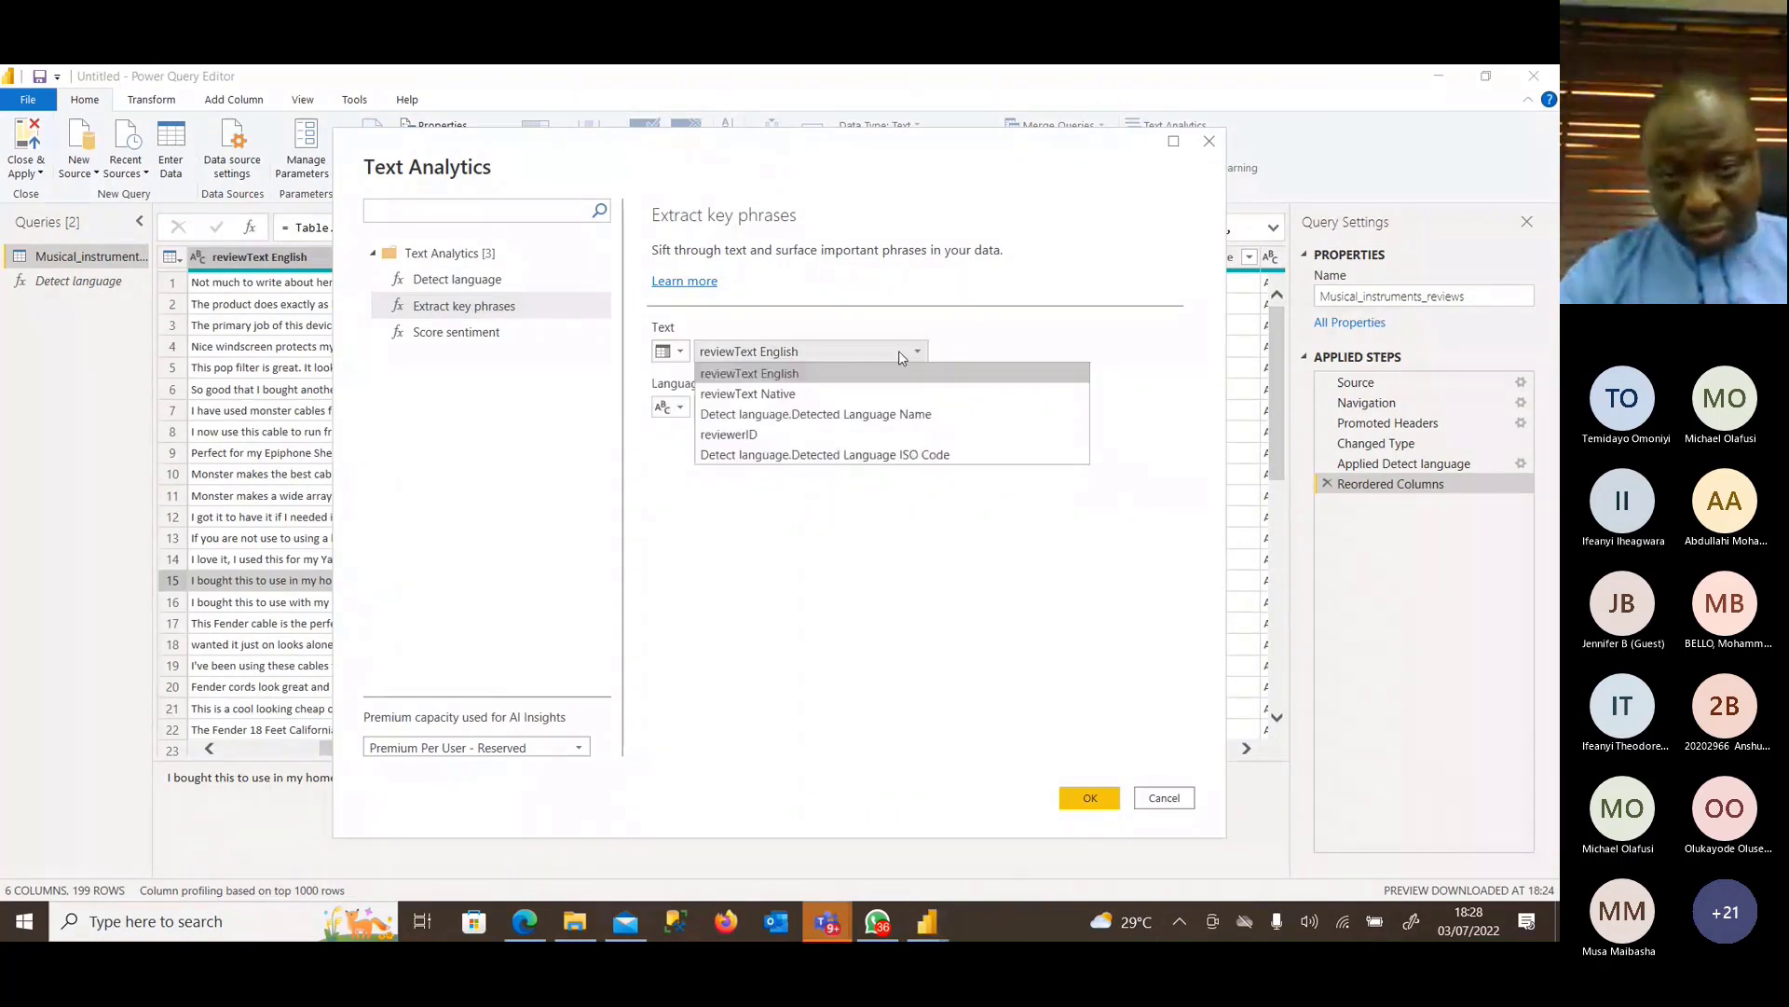
left_click(824, 375)
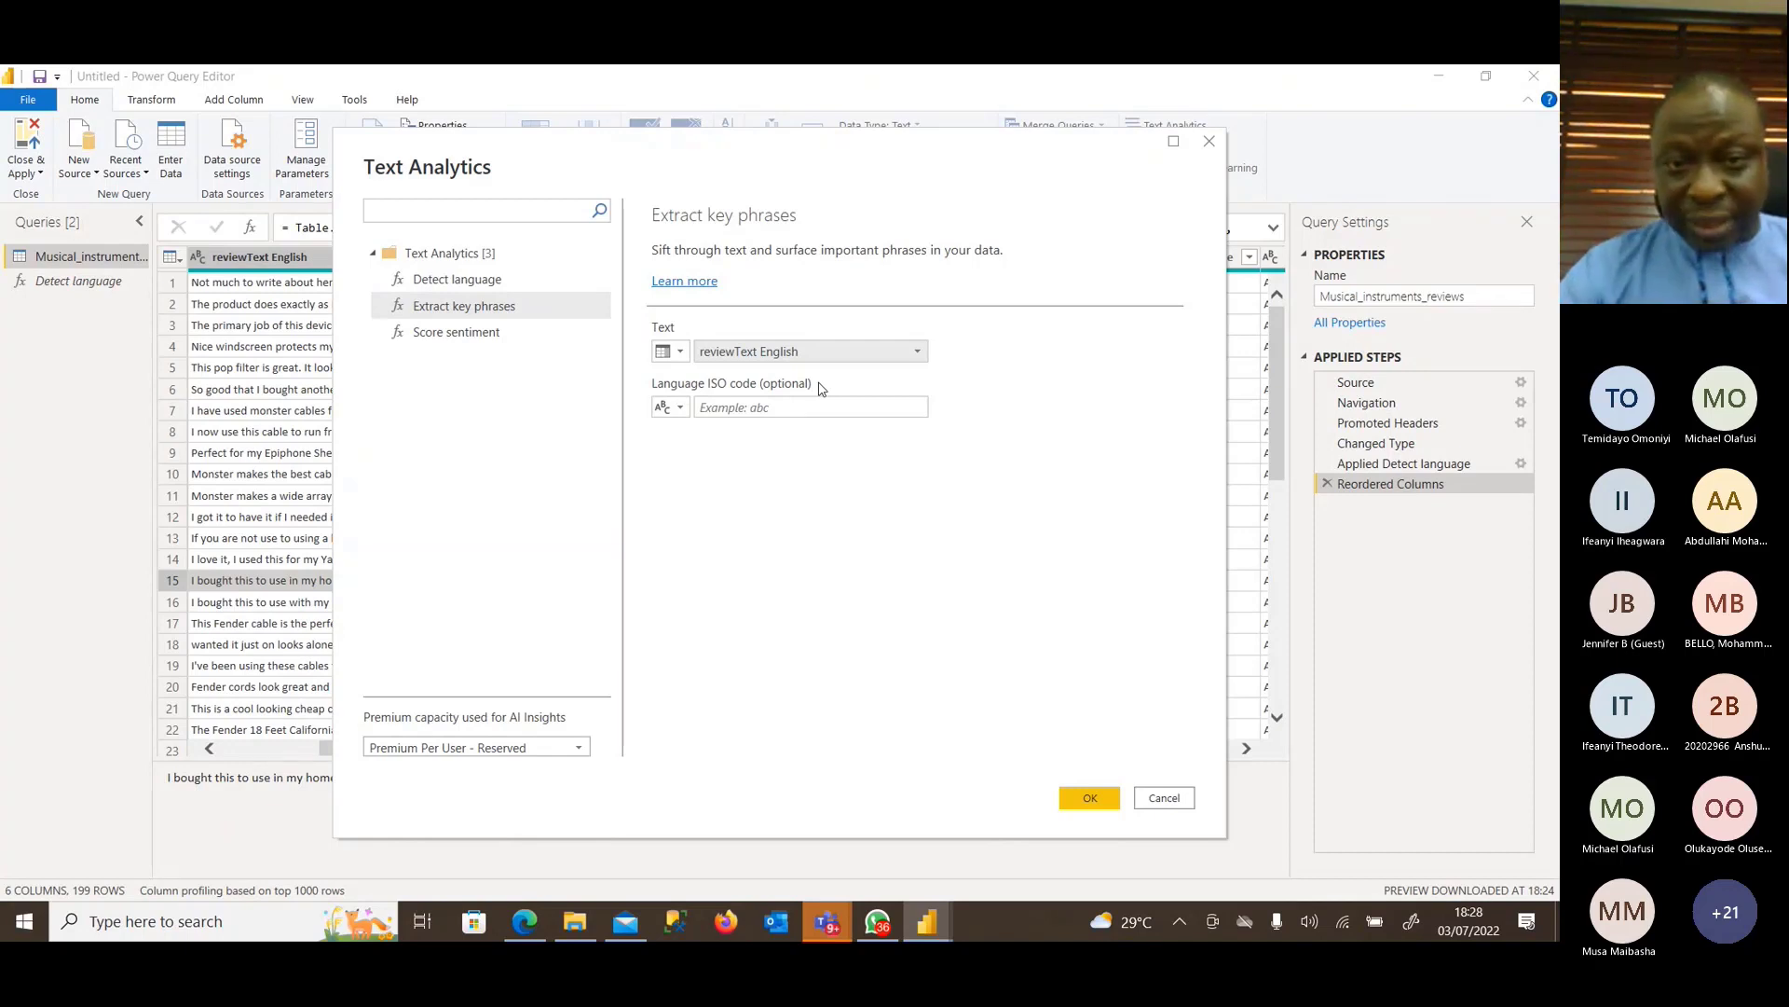
left_click(1096, 800)
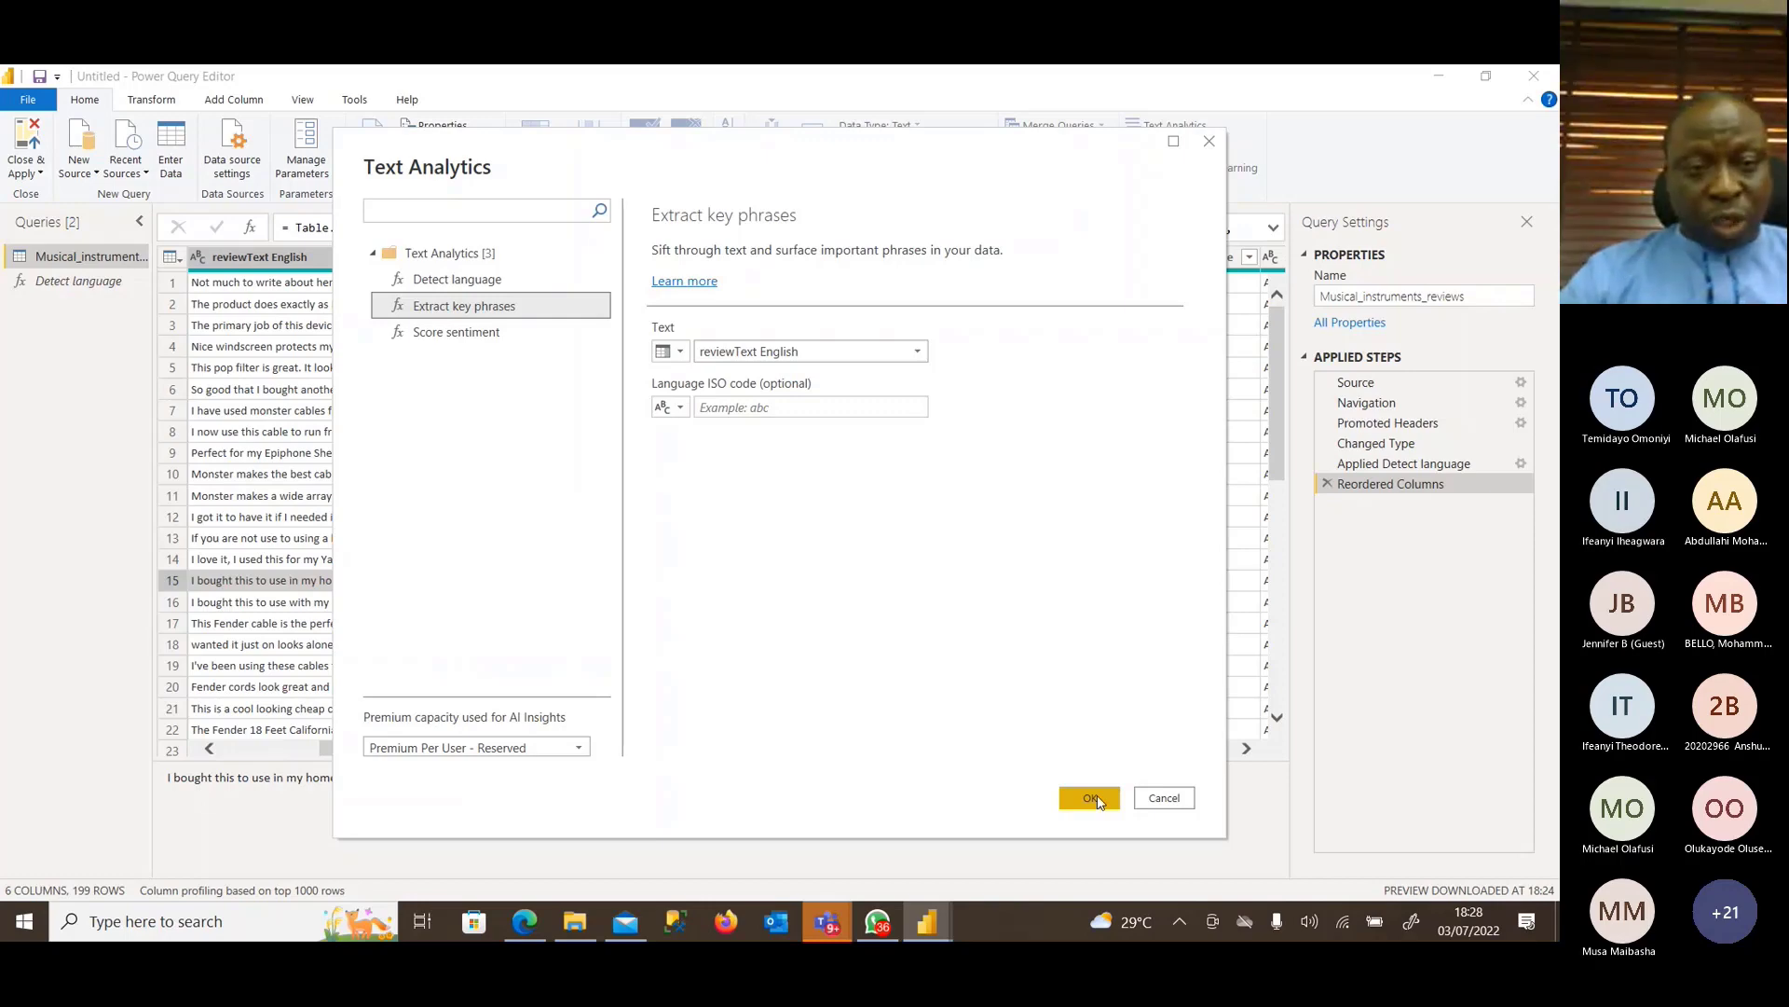
left_click(1093, 798)
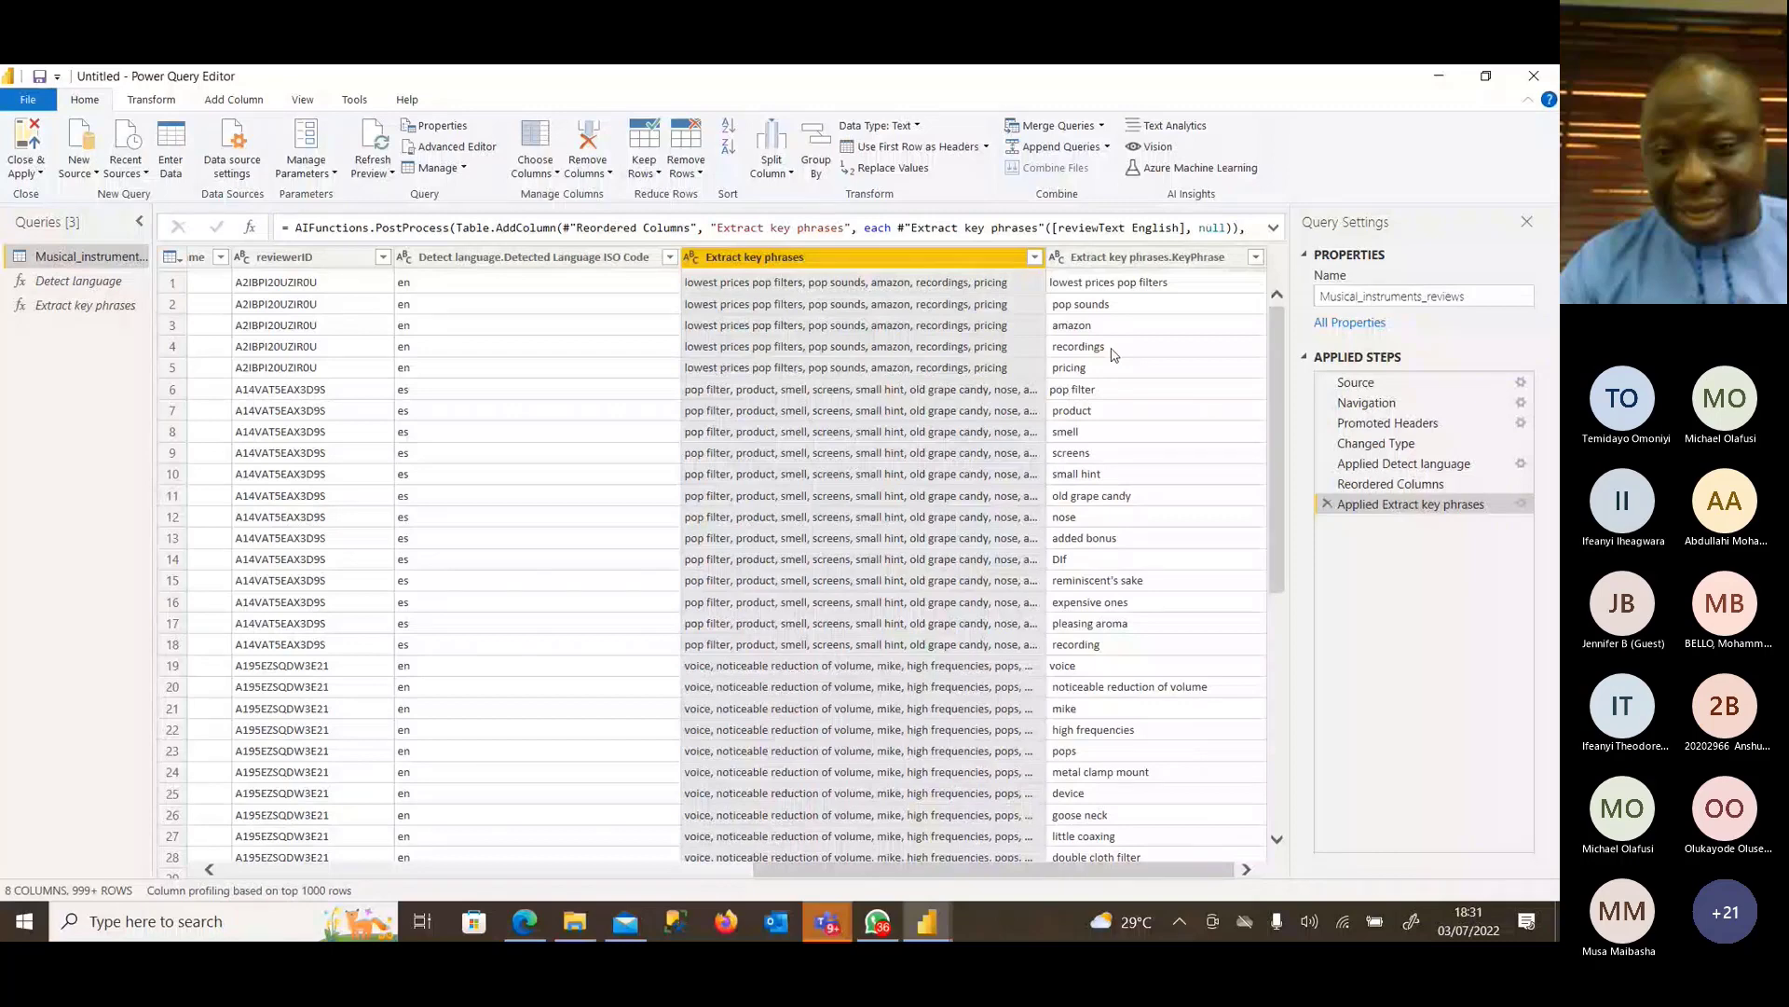
Compare the extracted key phrases of row 11 with the full review in its reviewText English cell.
left_click(1126, 506)
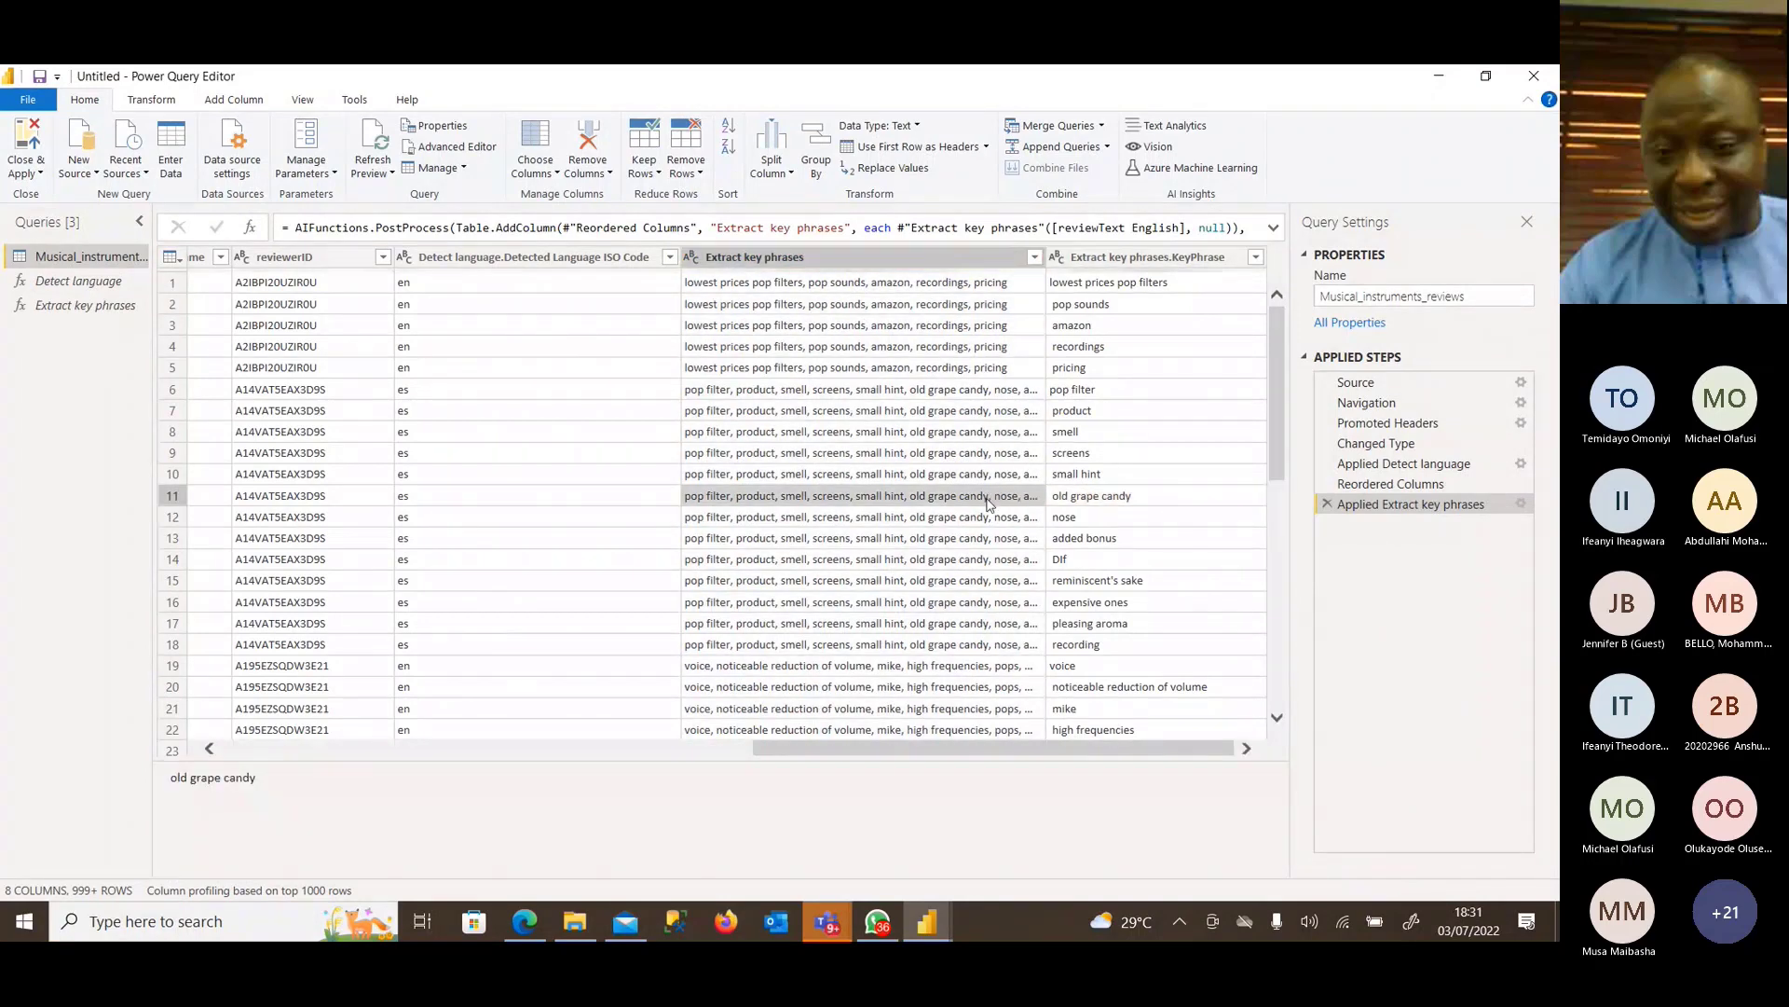
left_click(990, 503)
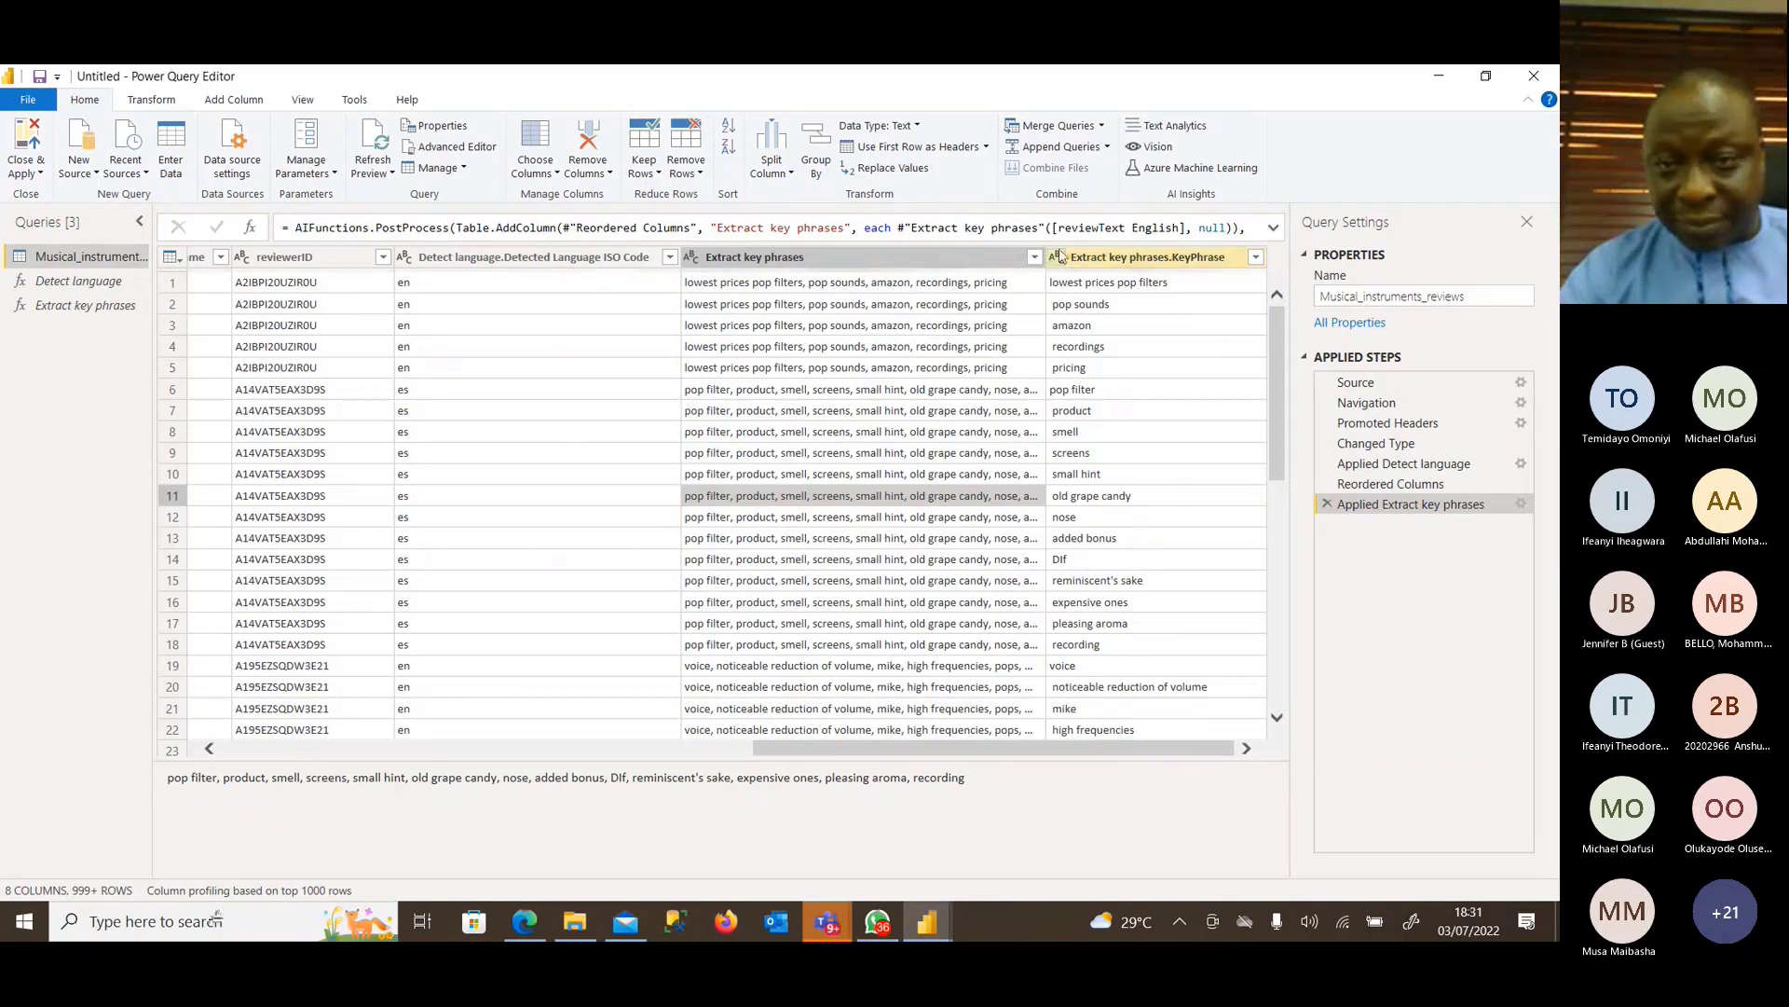
left_click_drag(1048, 265, 1139, 286)
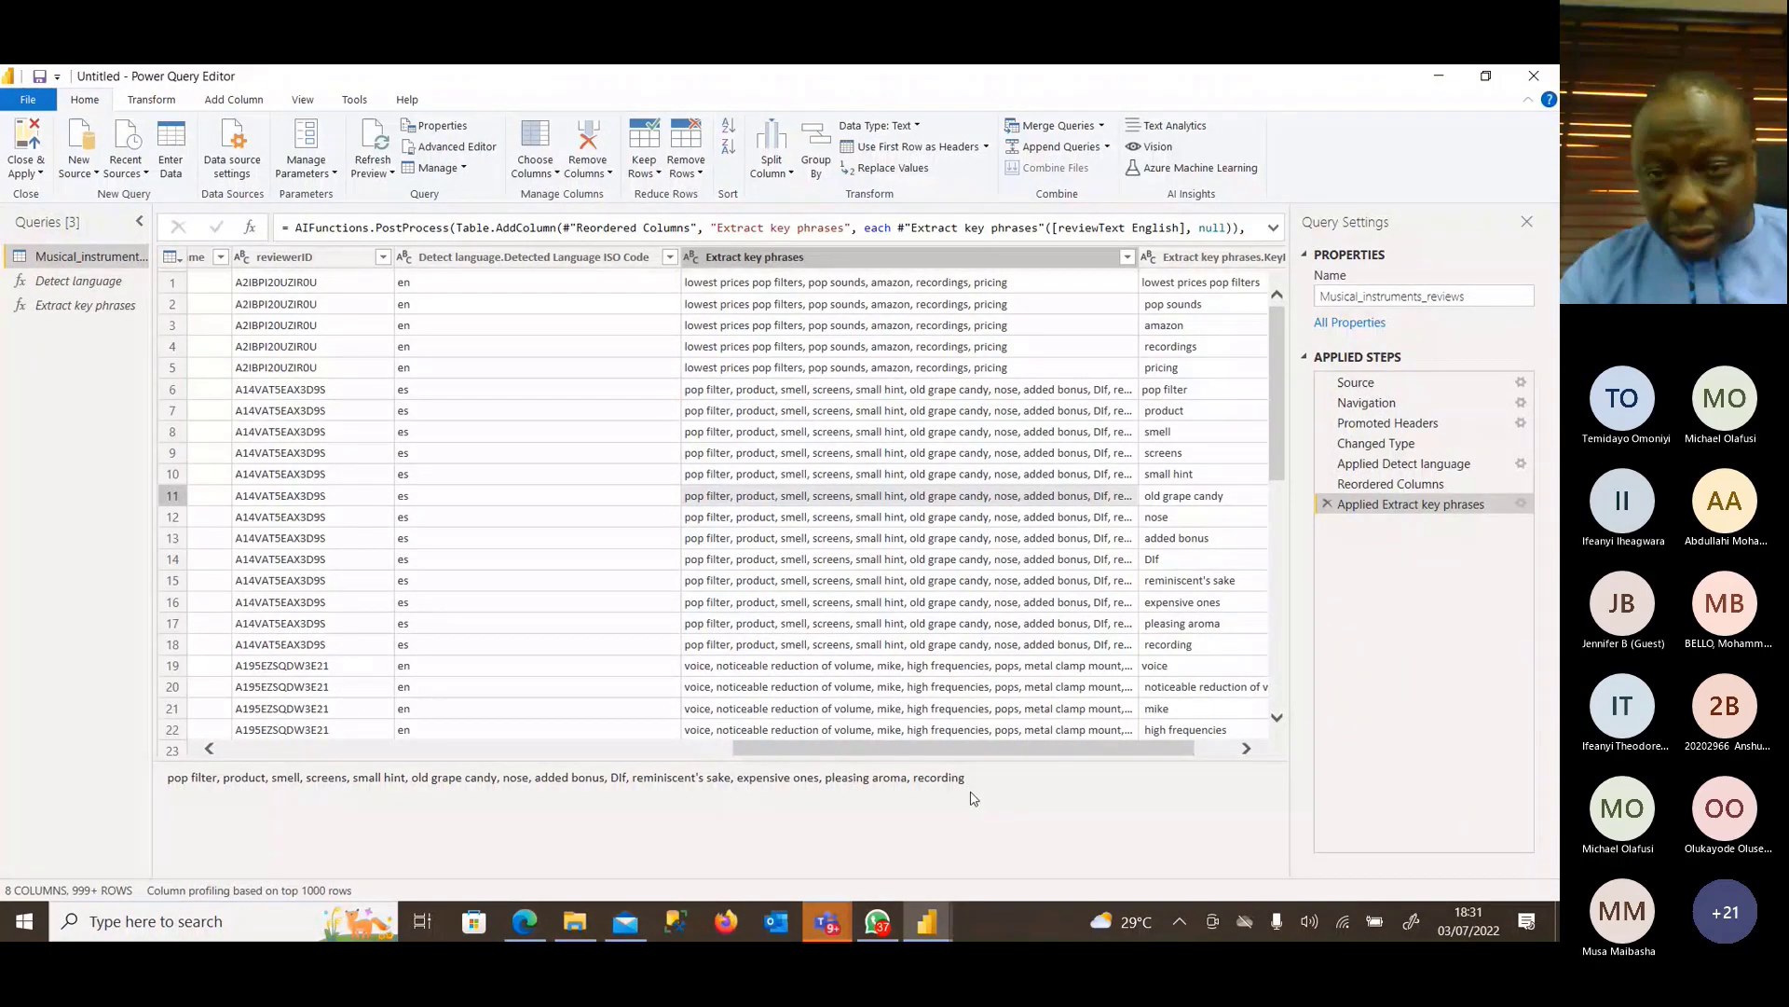
left_click_drag(973, 798, 166, 779)
scroll(553, 795, "left", 5)
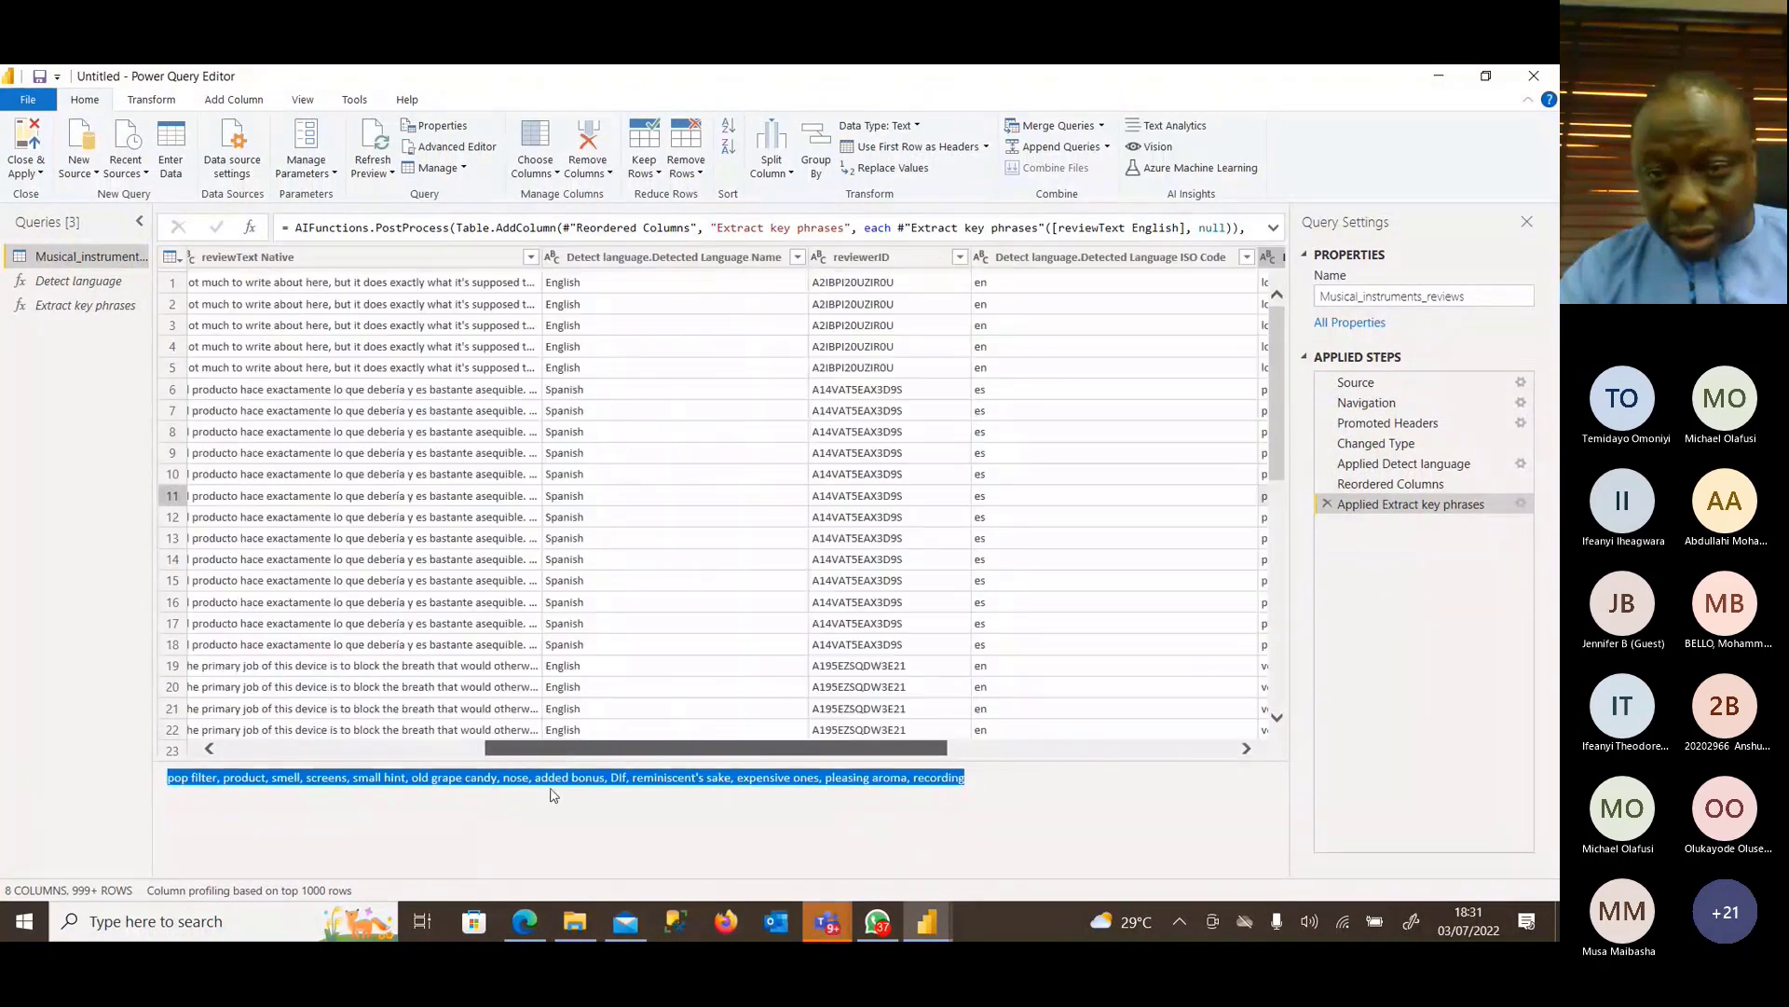
scroll(552, 794, "left", 3)
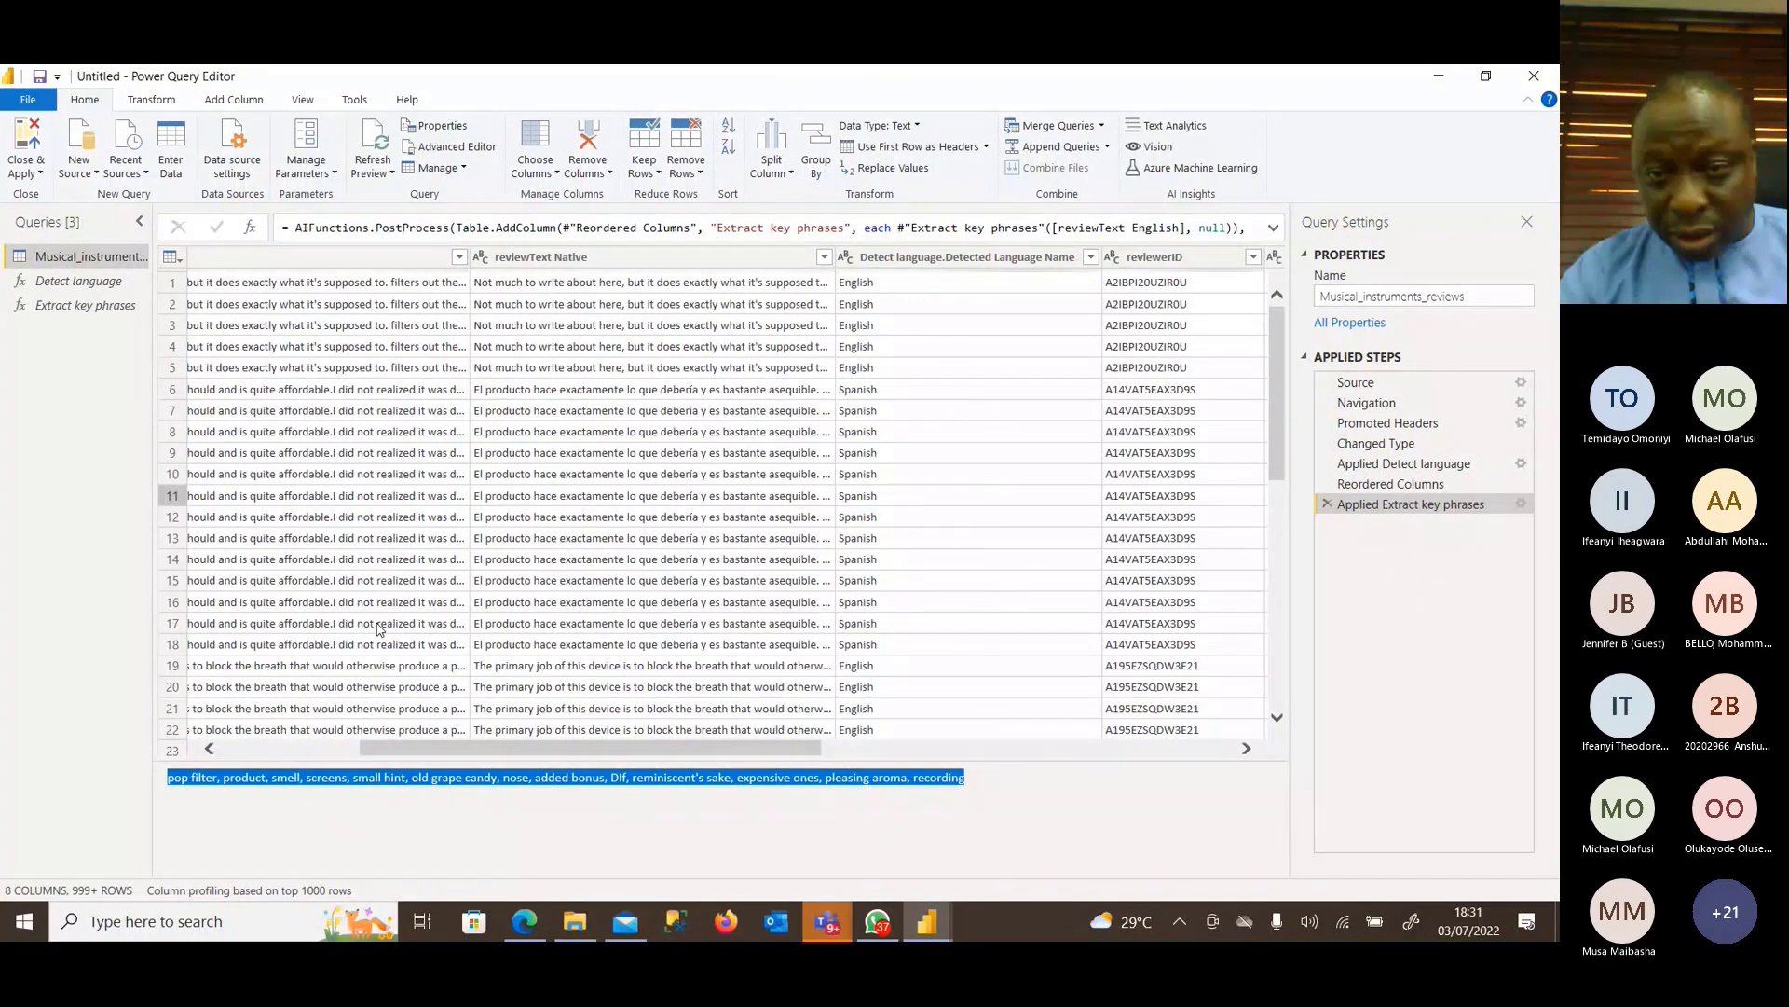
left_click(380, 496)
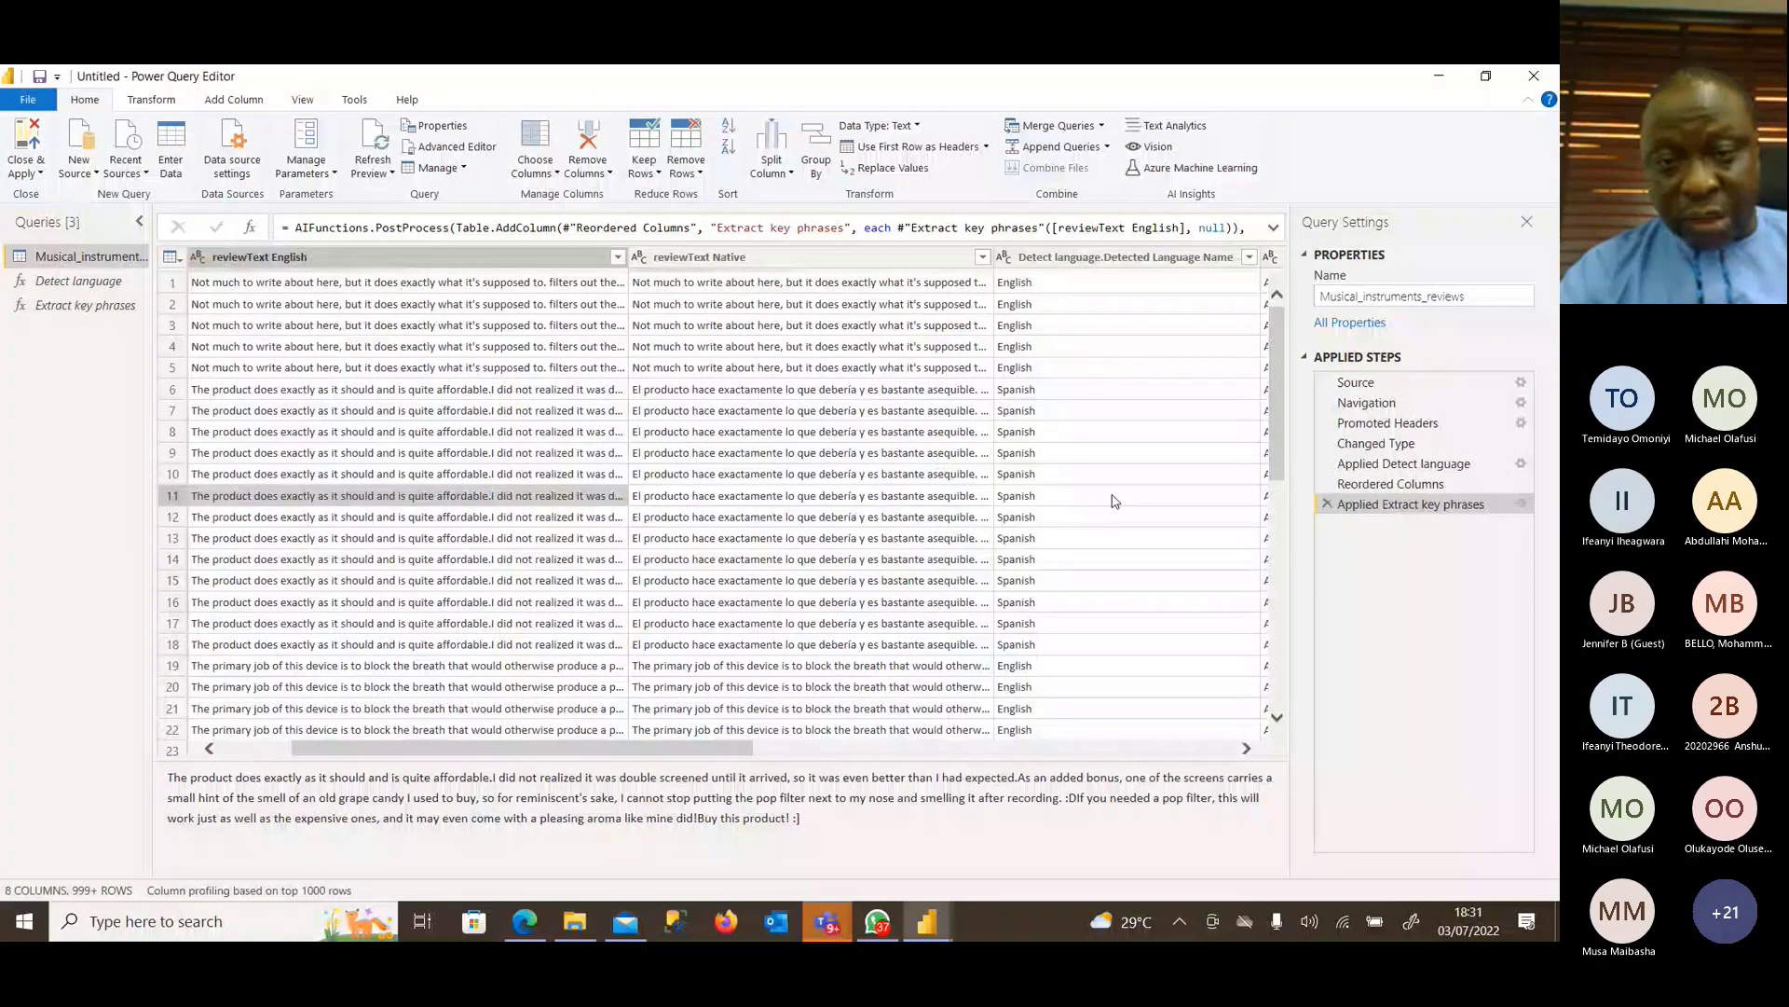
Delete the Applied Extract key phrases step and apply the Score sentiment text analytics function to the reviewText English column.
left_click(1328, 504)
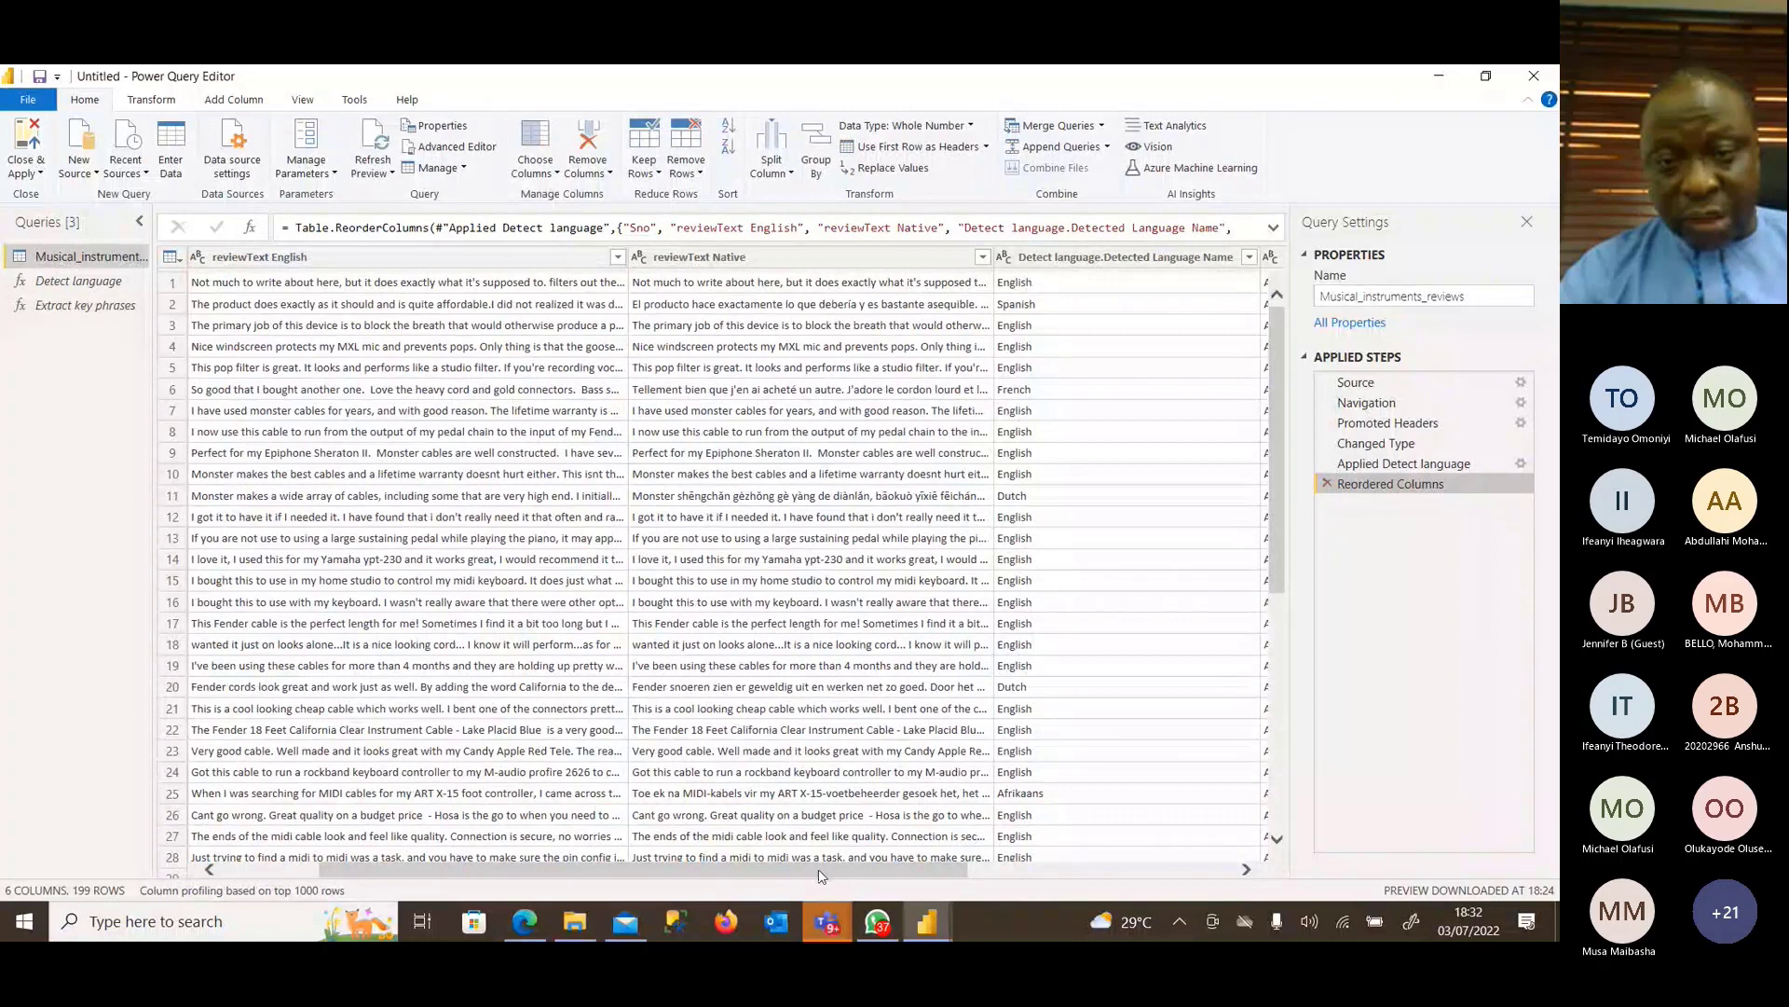
left_click_drag(820, 874, 1088, 873)
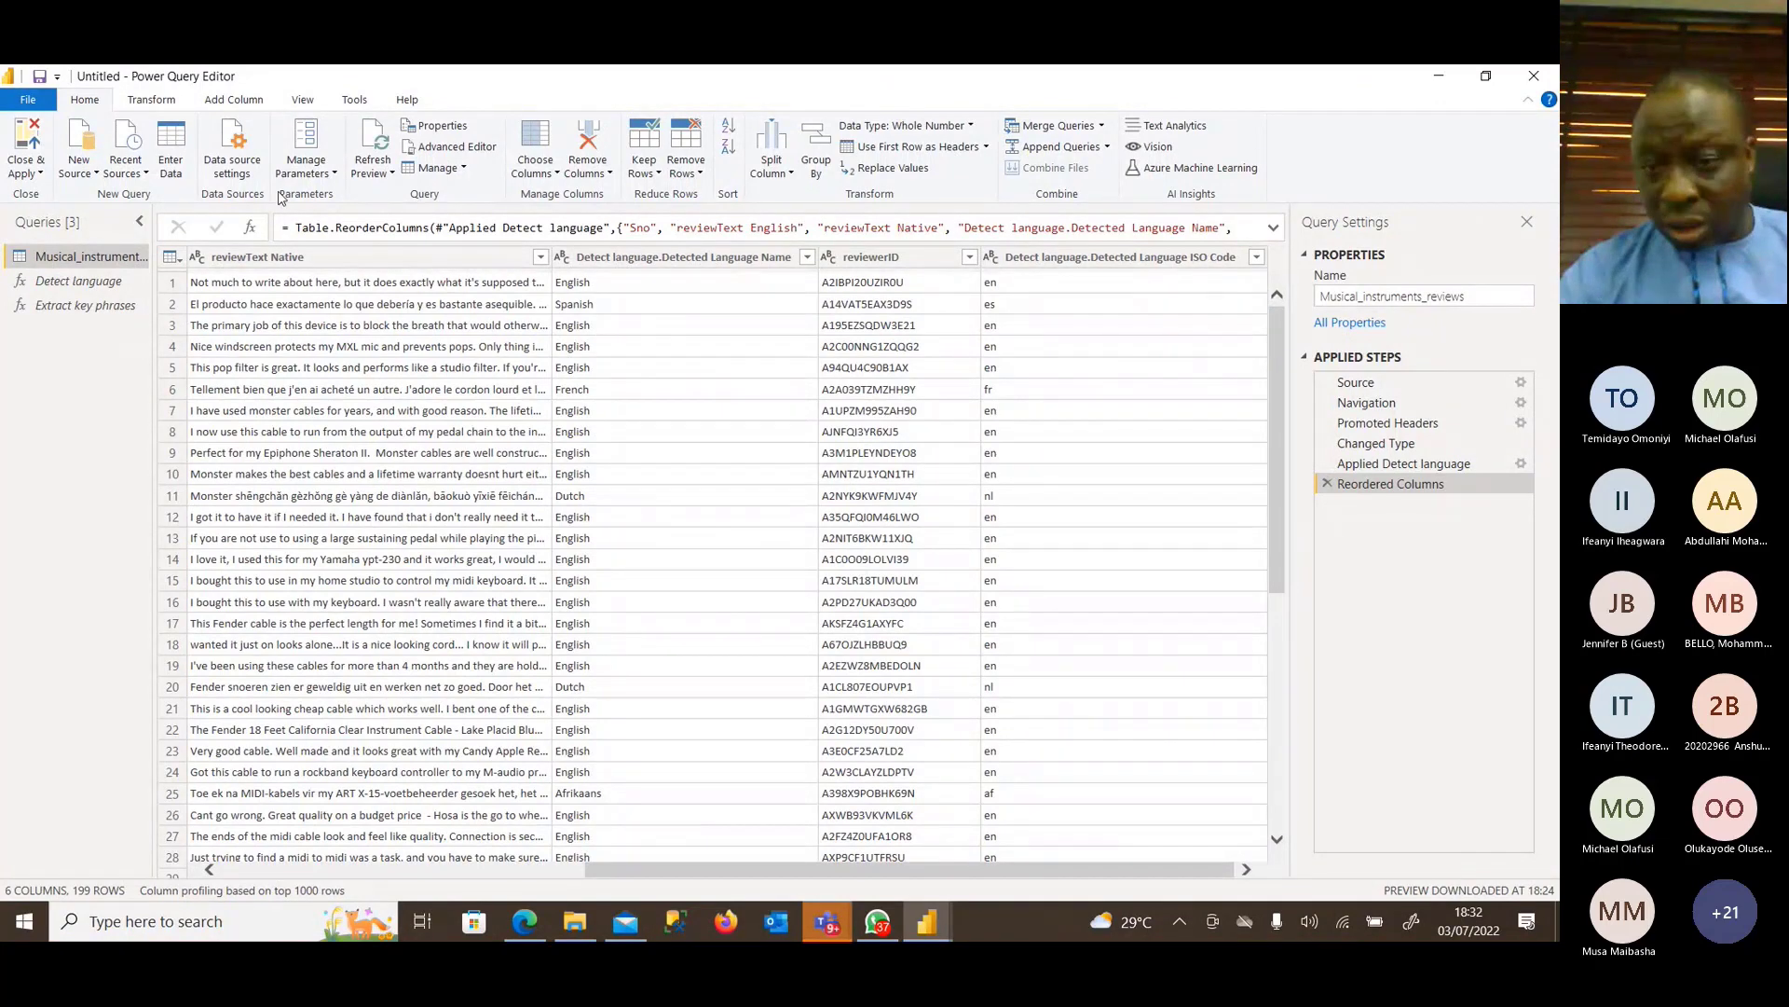
left_click(373, 346)
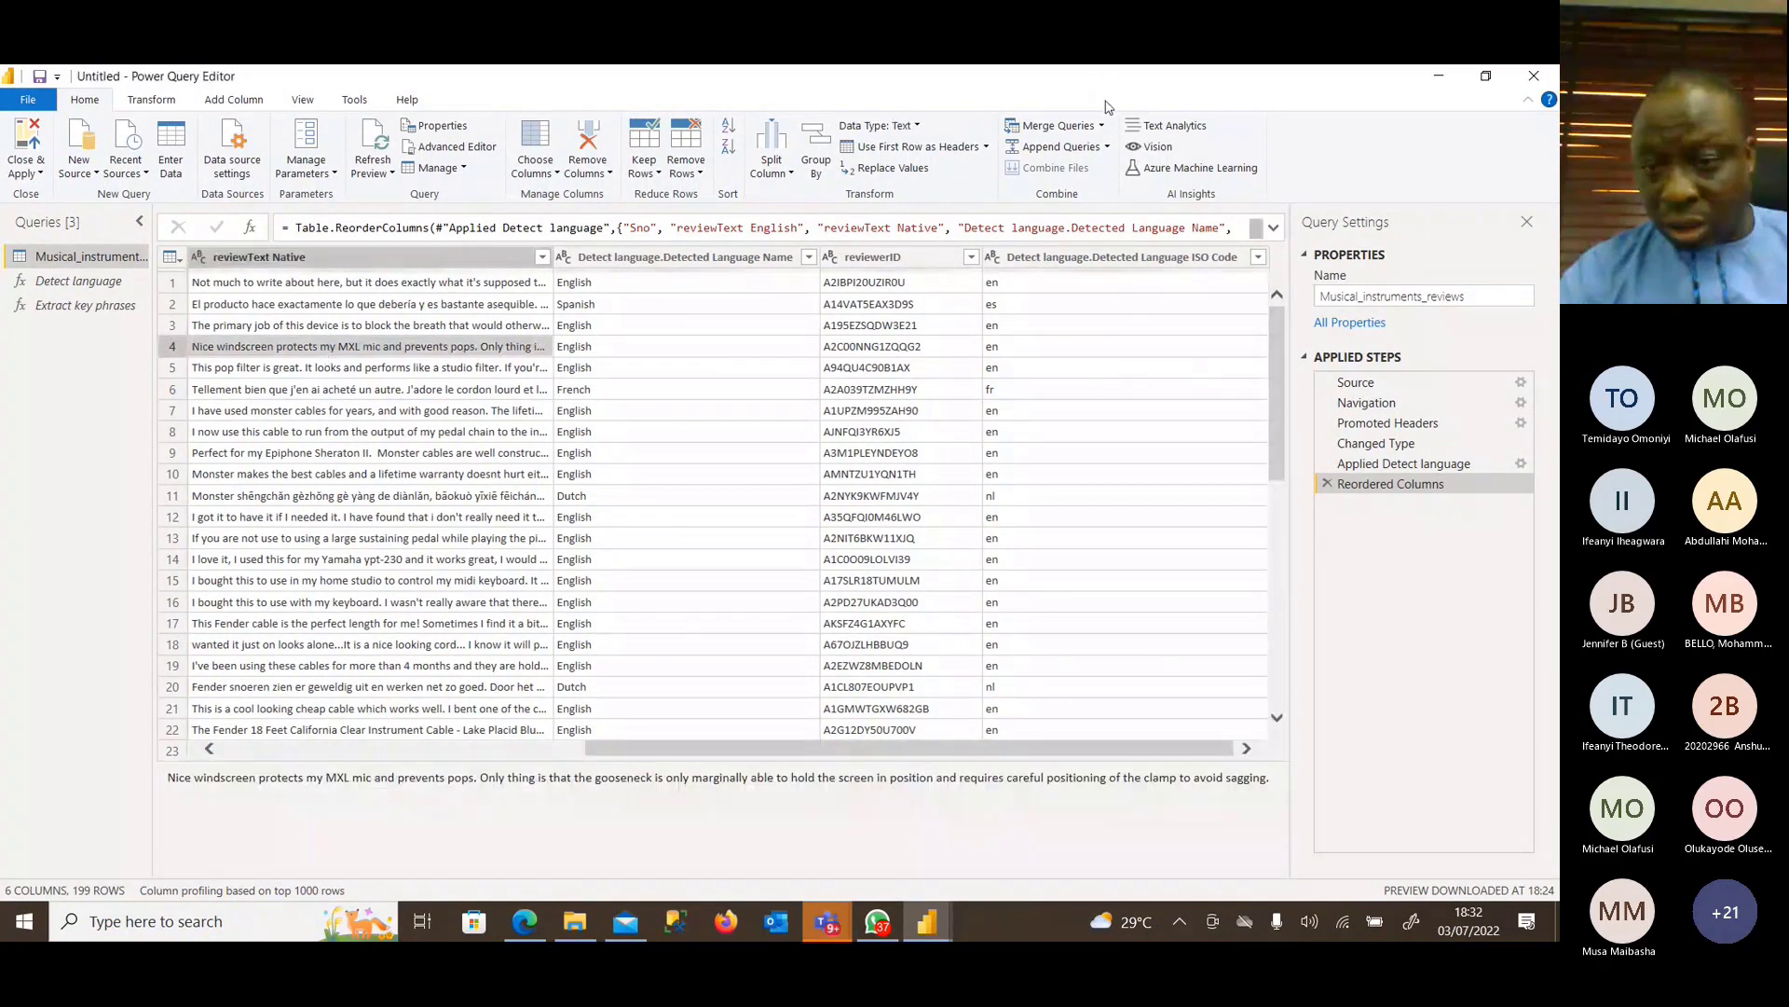
left_click(1172, 131)
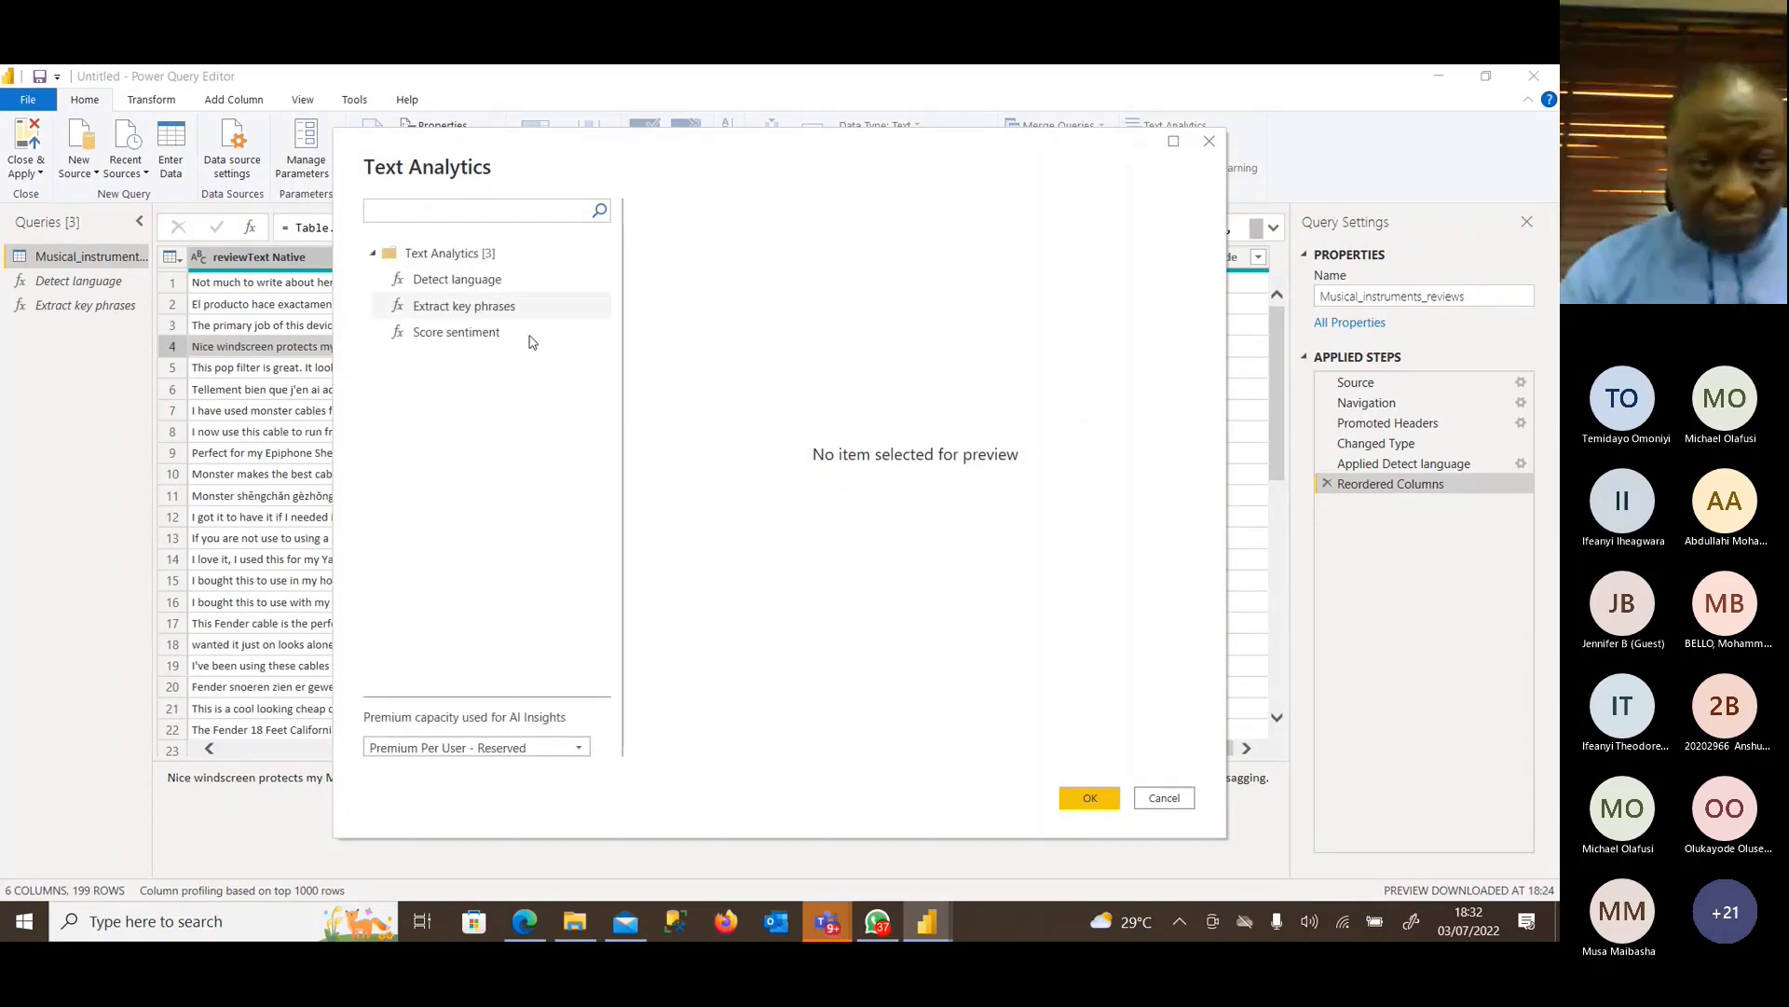
left_click(453, 337)
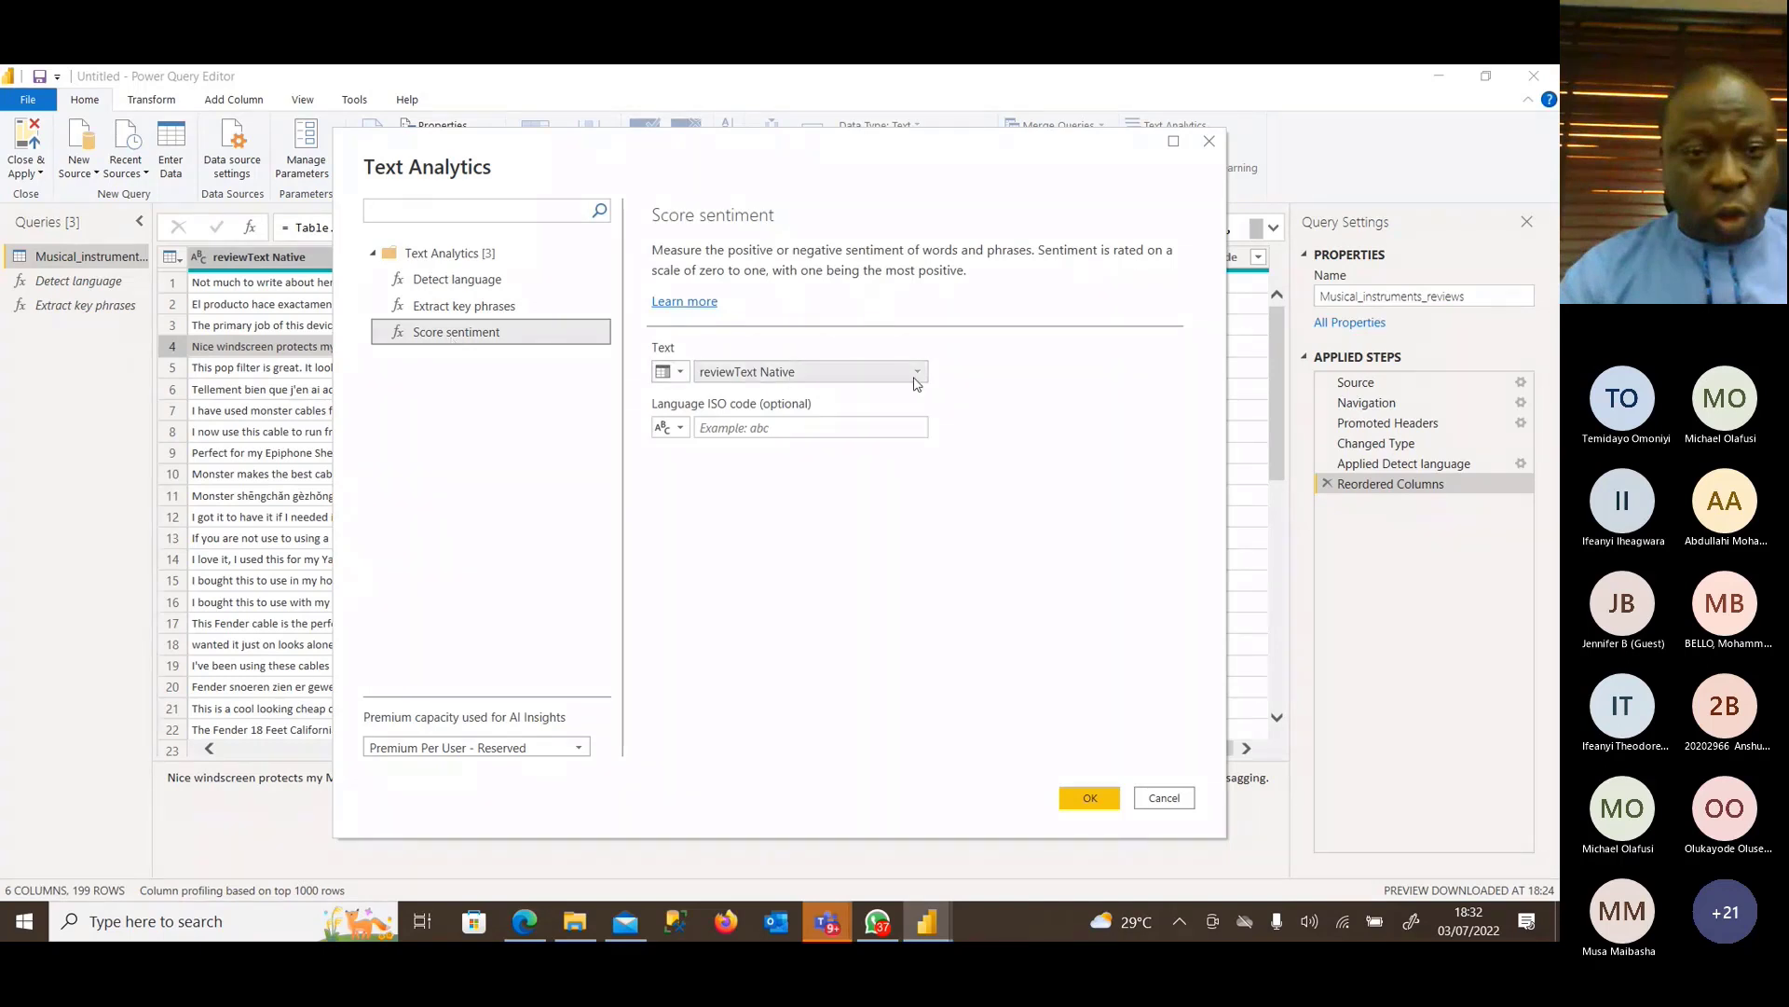
left_click(917, 373)
left_click(809, 399)
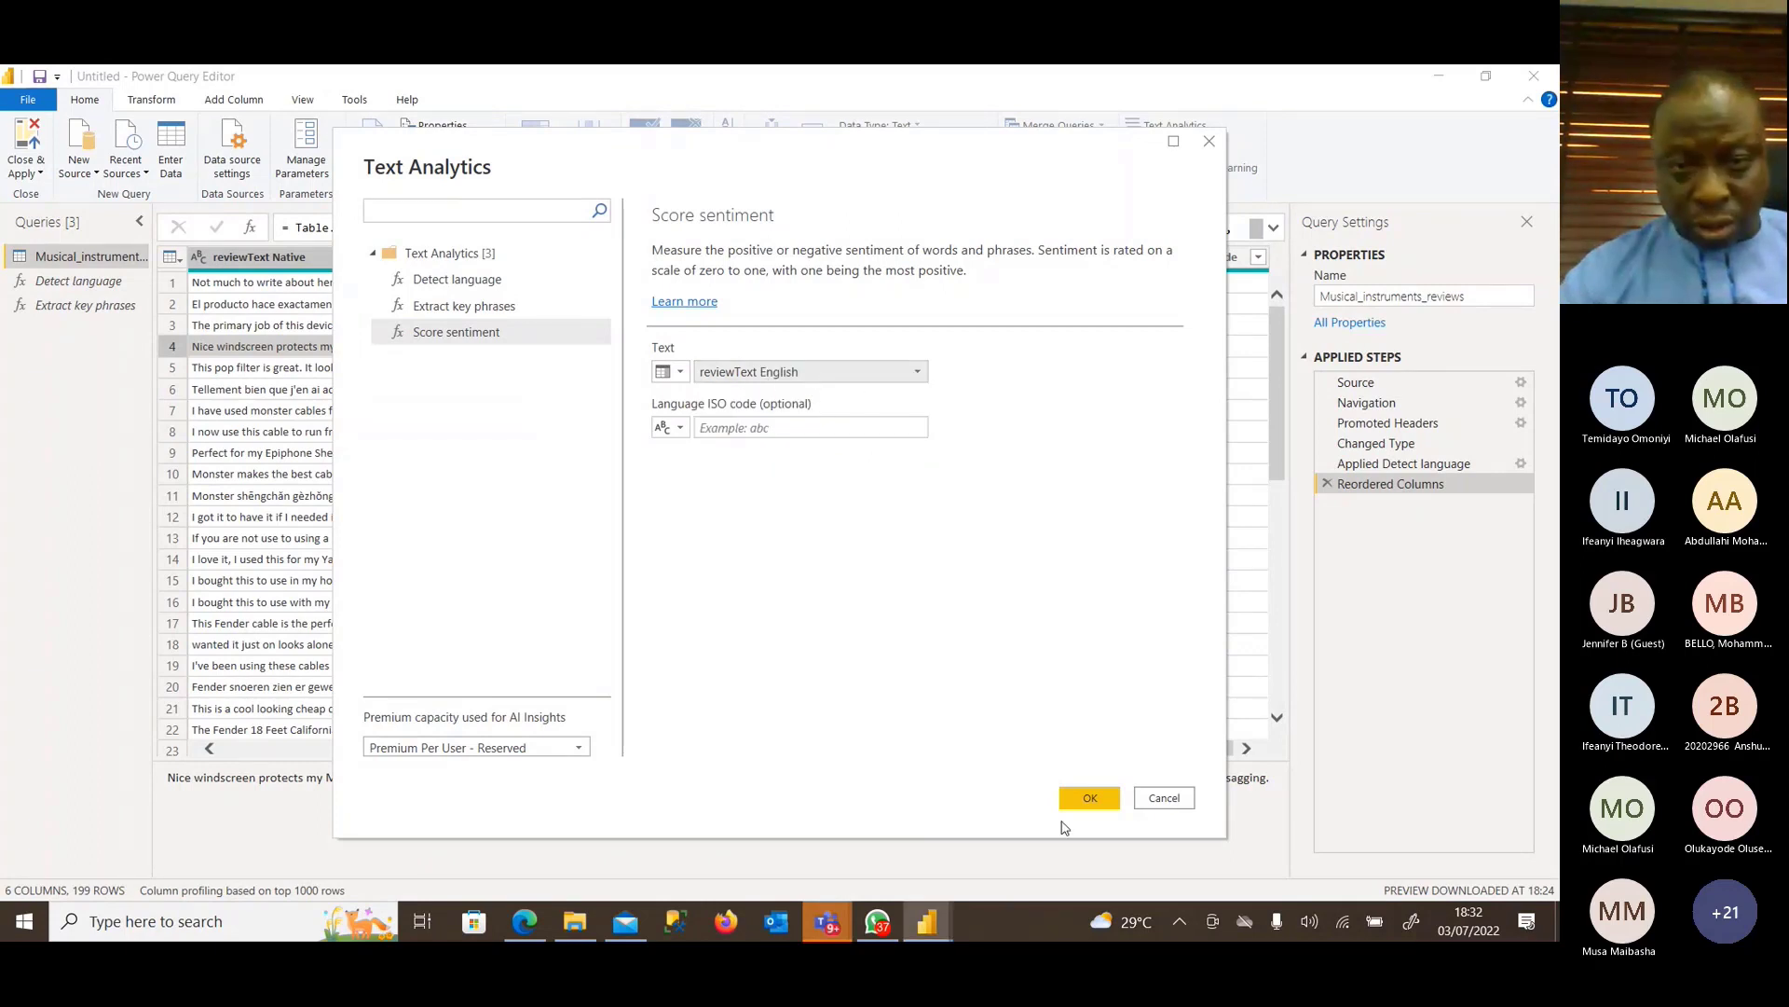
left_click(1090, 810)
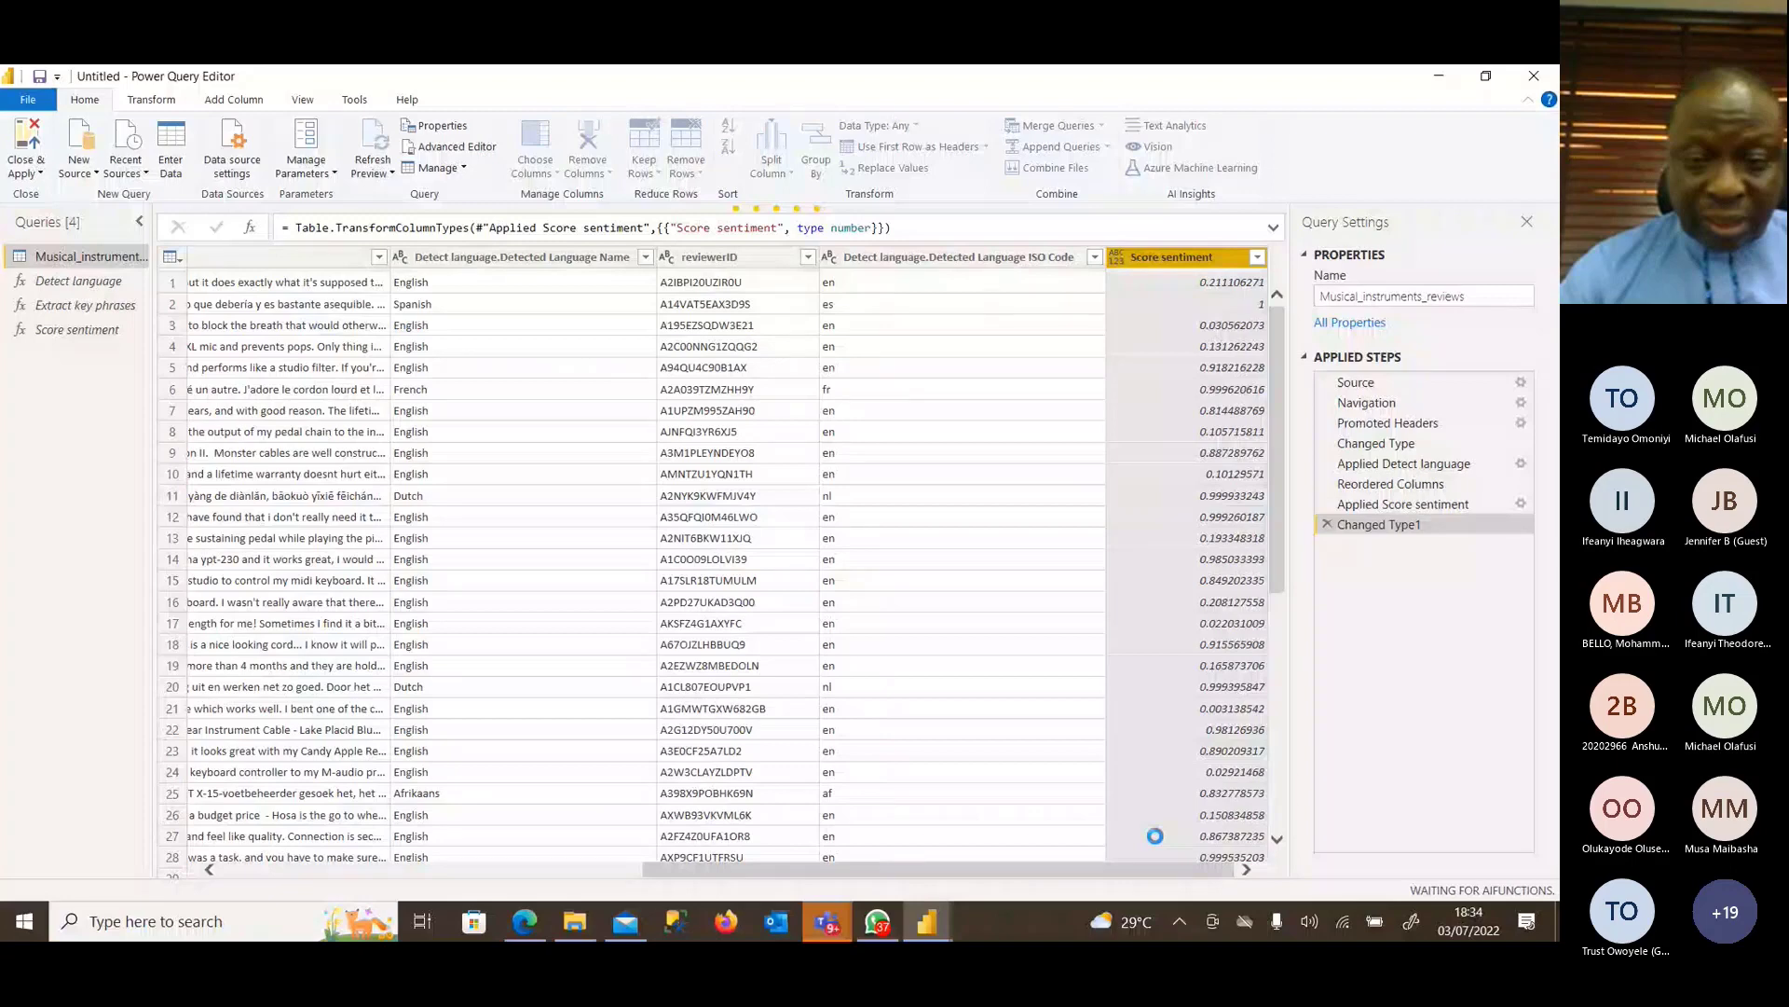
Open PowerPoint with a blank presentation slide to write on.
key("super")
type("power")
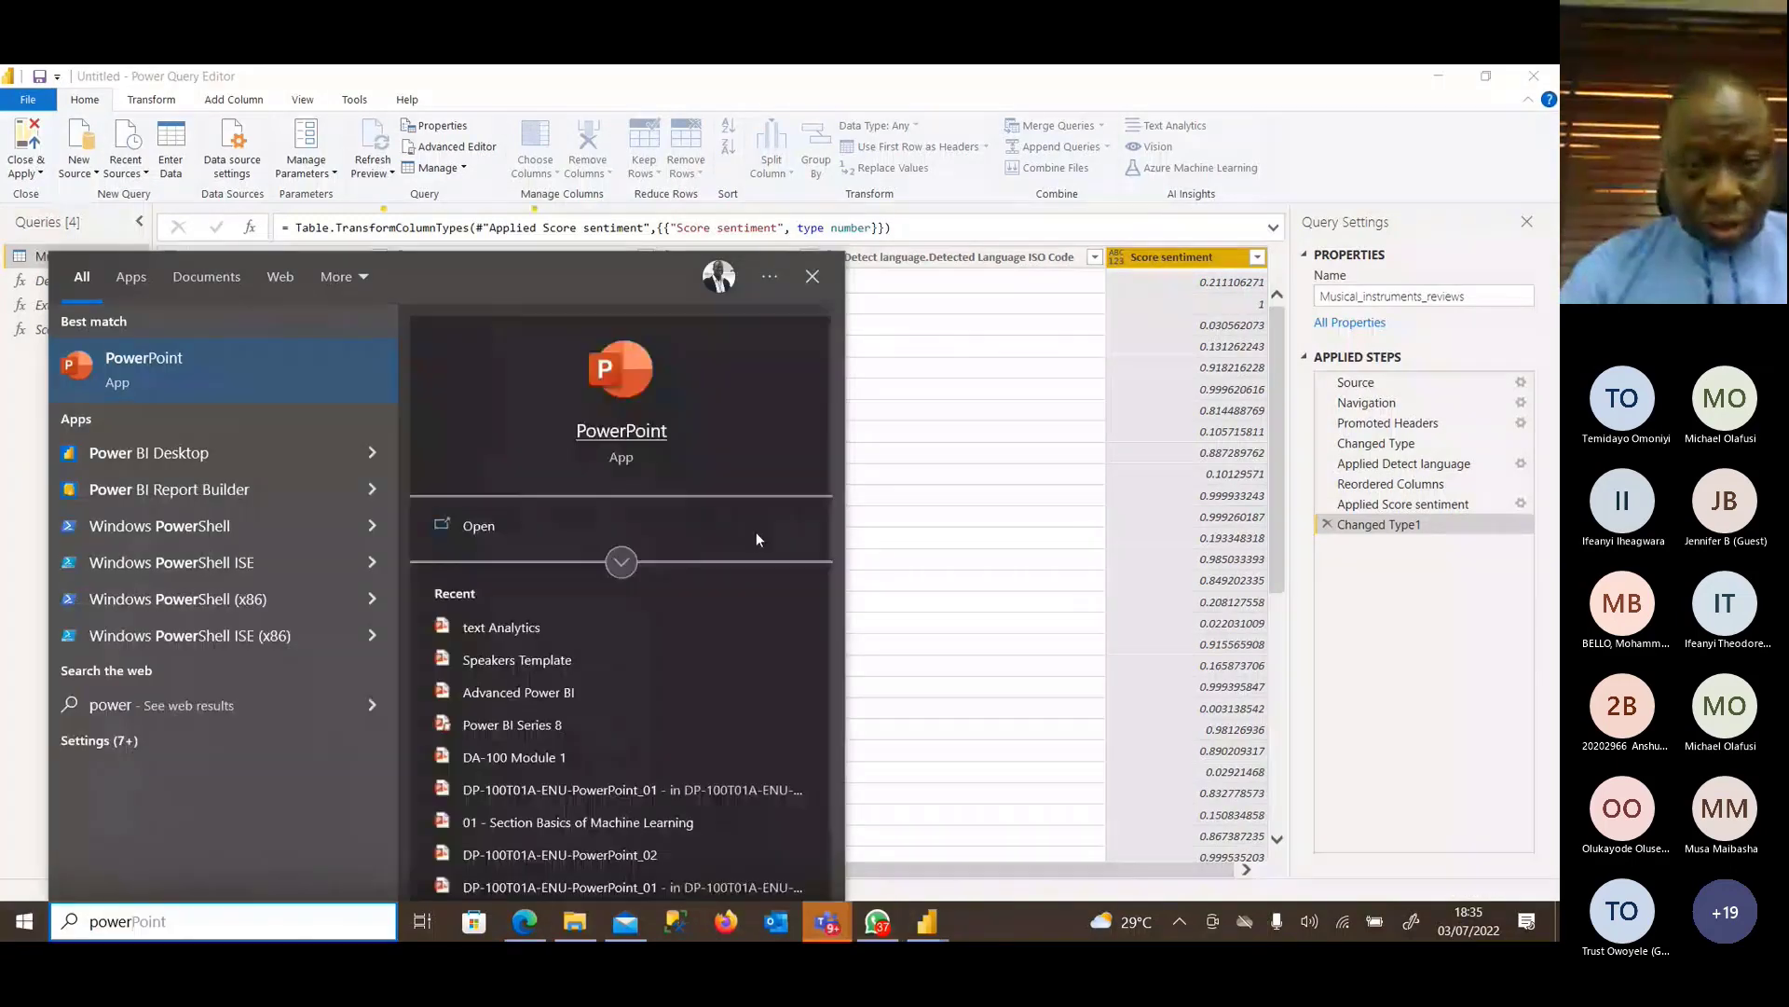
left_click(640, 430)
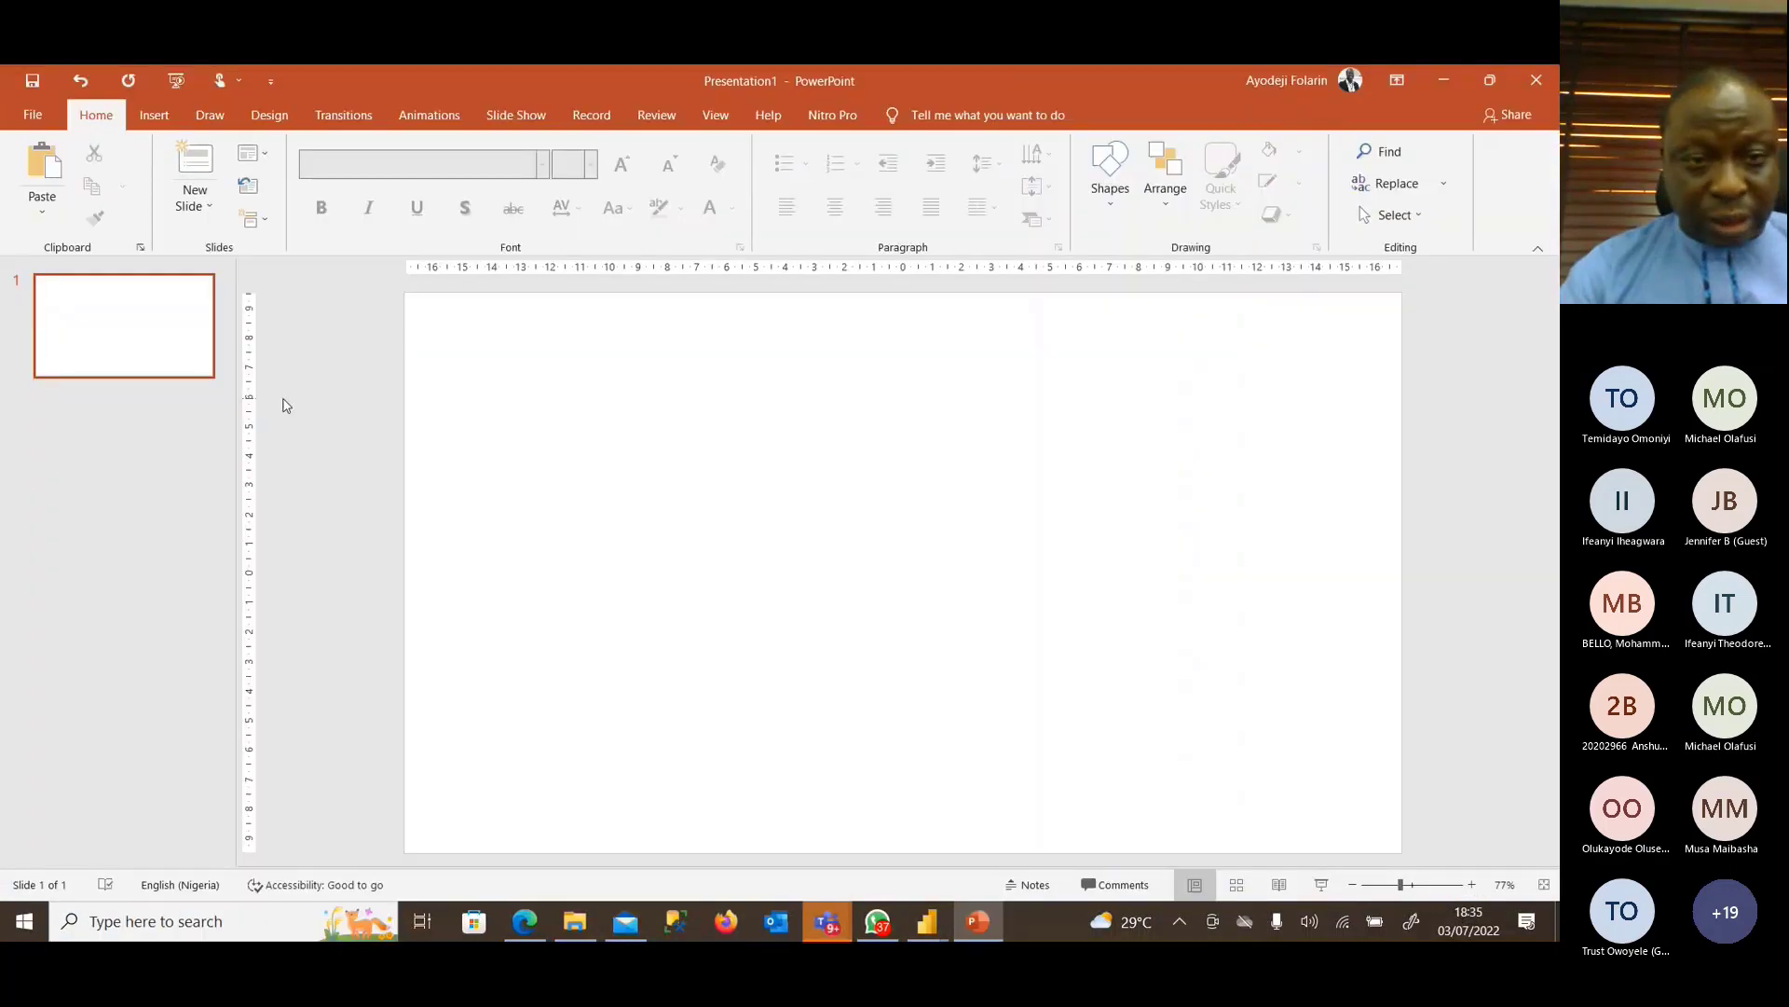
Handwrite "0 – 0.4 = Neg." in black ink as the first line of the slide, with slashes through both zeros.
left_click_drag(473, 368, 475, 394)
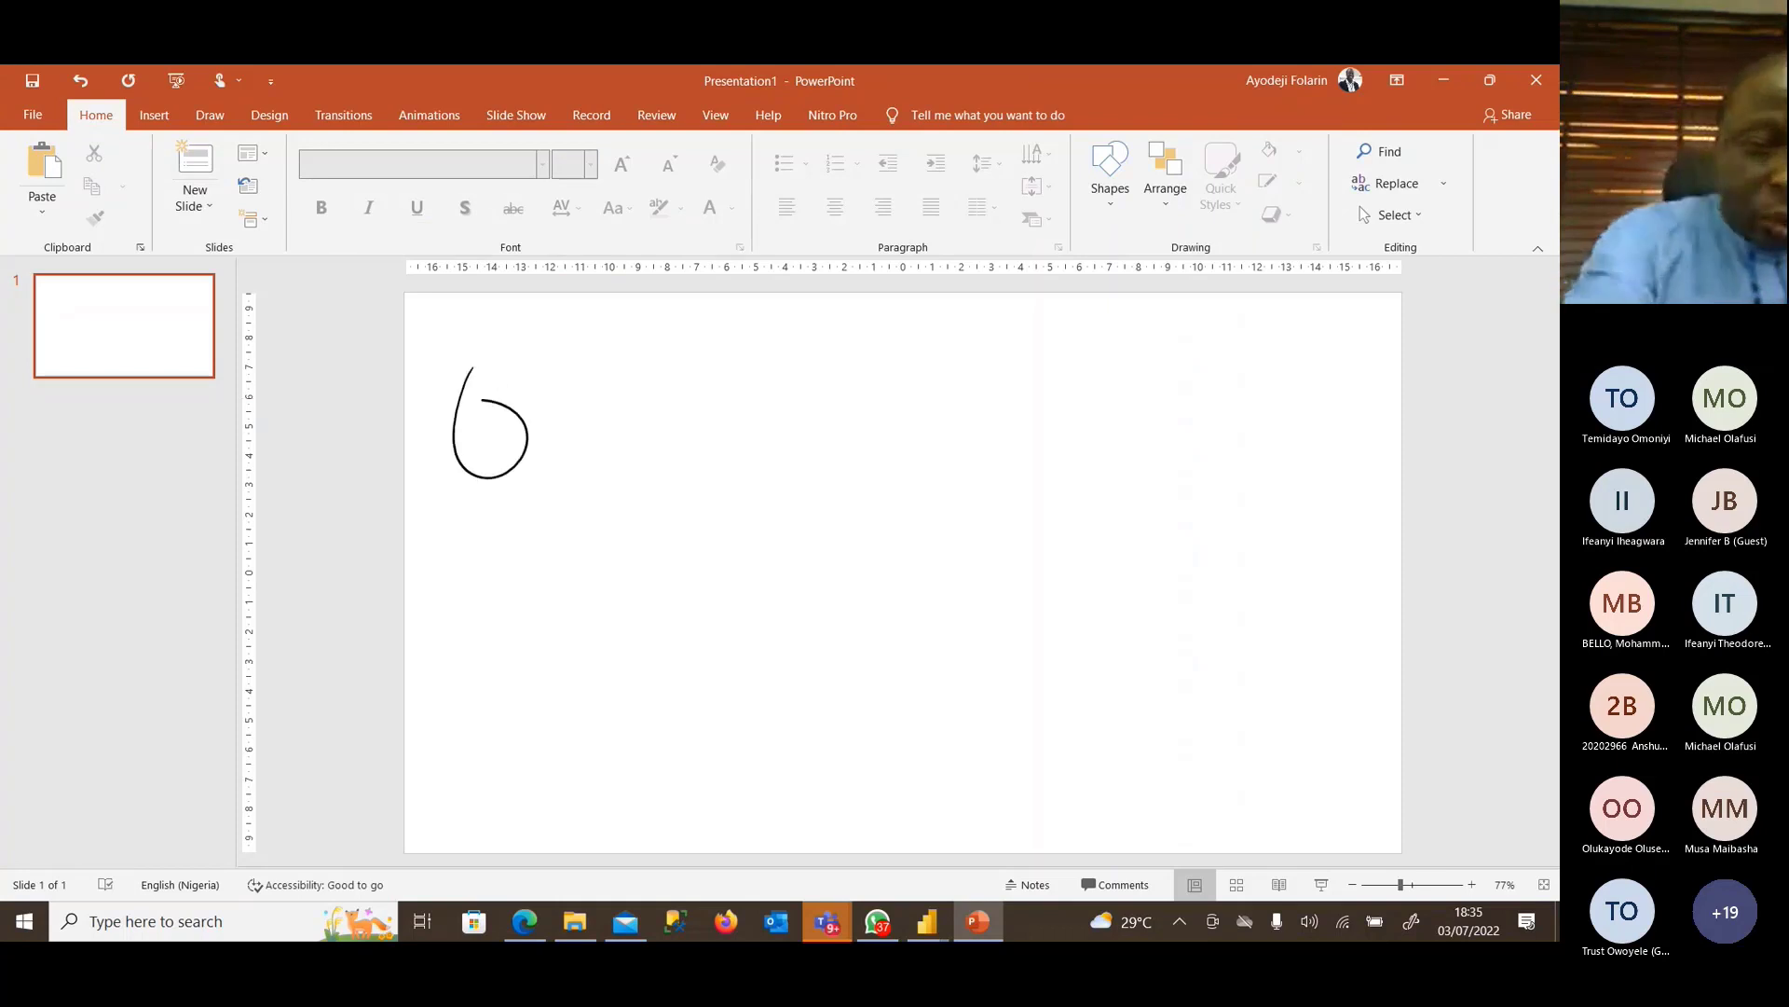
left_click_drag(570, 434, 658, 432)
mouse_move(762, 384)
left_mouse_down()
mouse_move(793, 434)
mouse_move(892, 417)
left_mouse_up()
left_click(811, 410)
left_click_drag(868, 399, 858, 464)
mouse_move(970, 420)
left_mouse_down()
mouse_move(1238, 393)
mouse_move(1224, 484)
left_mouse_up()
left_click(1276, 403)
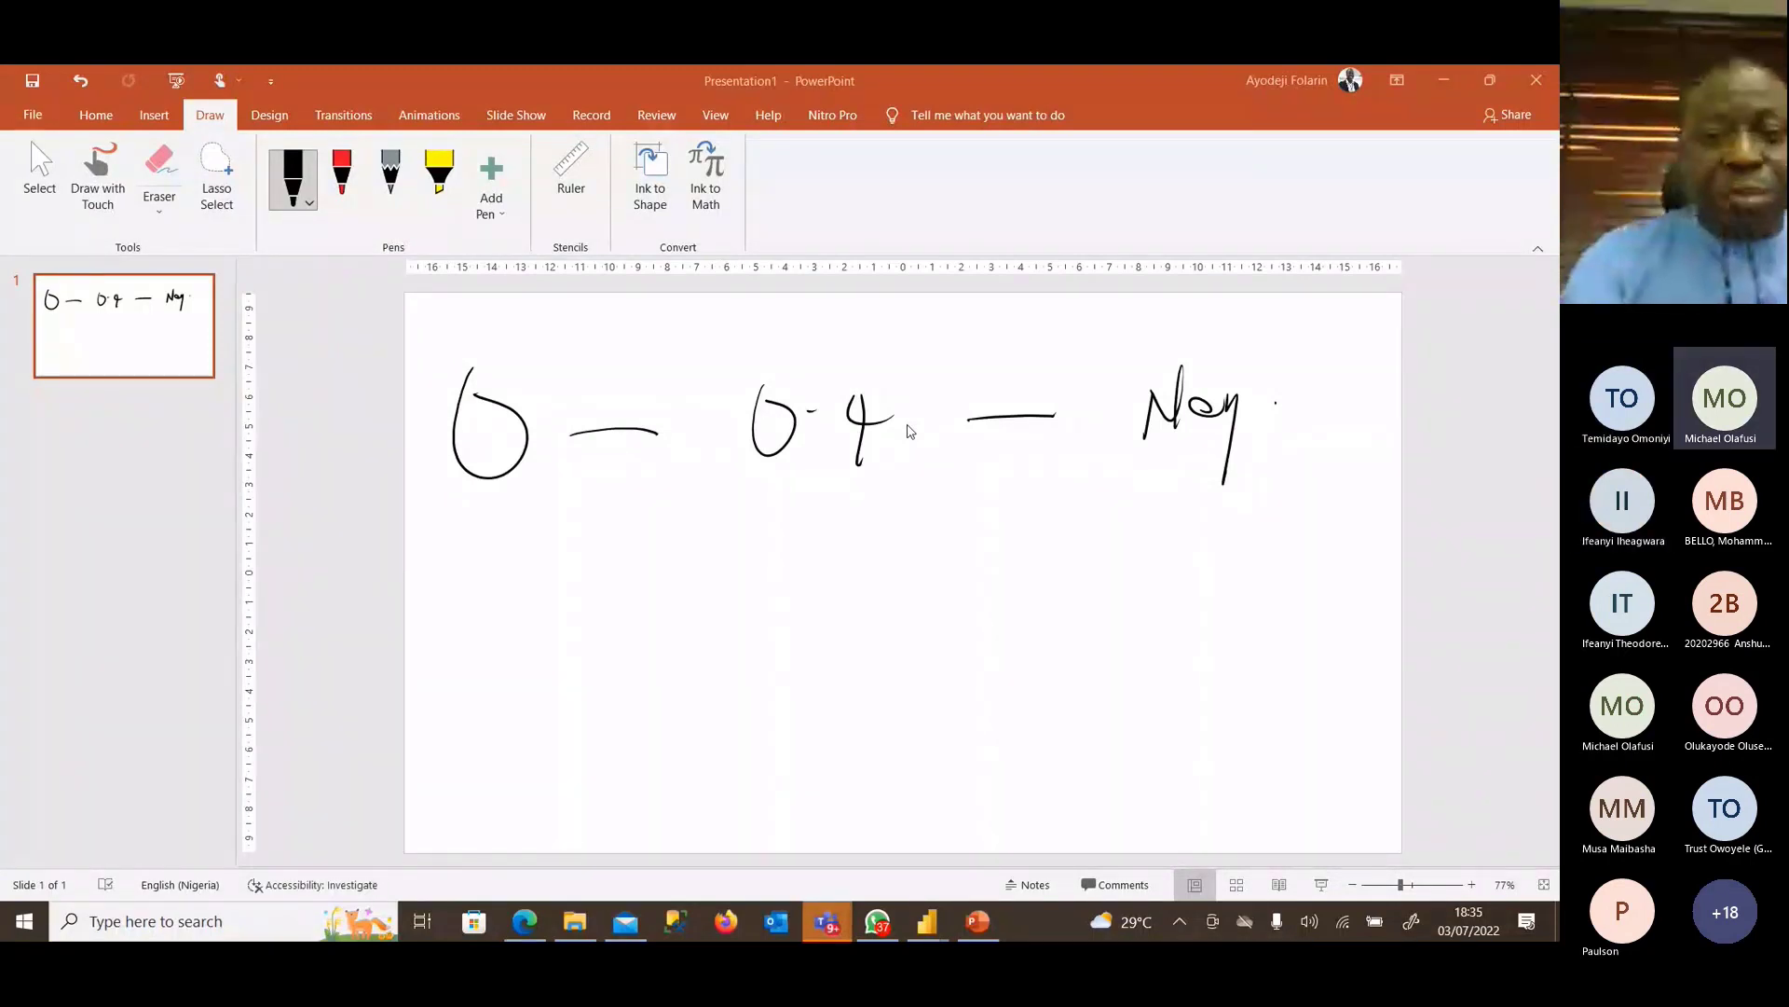
left_click_drag(516, 369, 455, 509)
left_click_drag(797, 380, 753, 478)
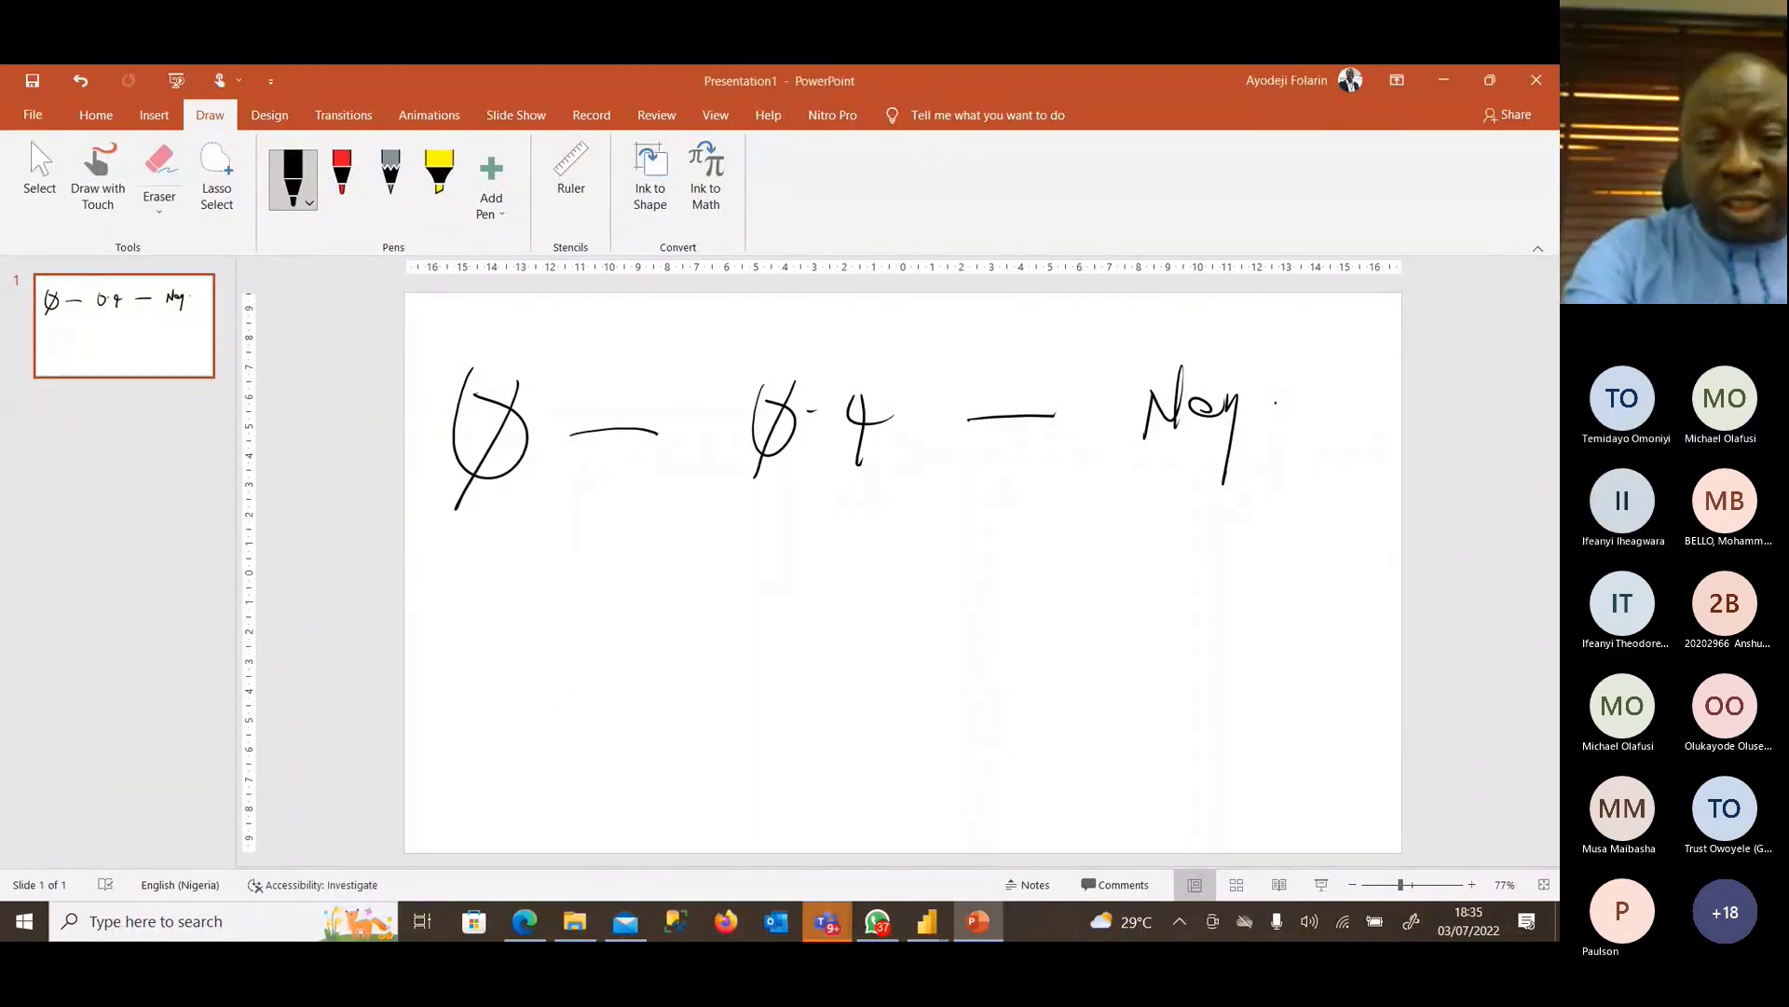
left_click_drag(969, 442, 1055, 437)
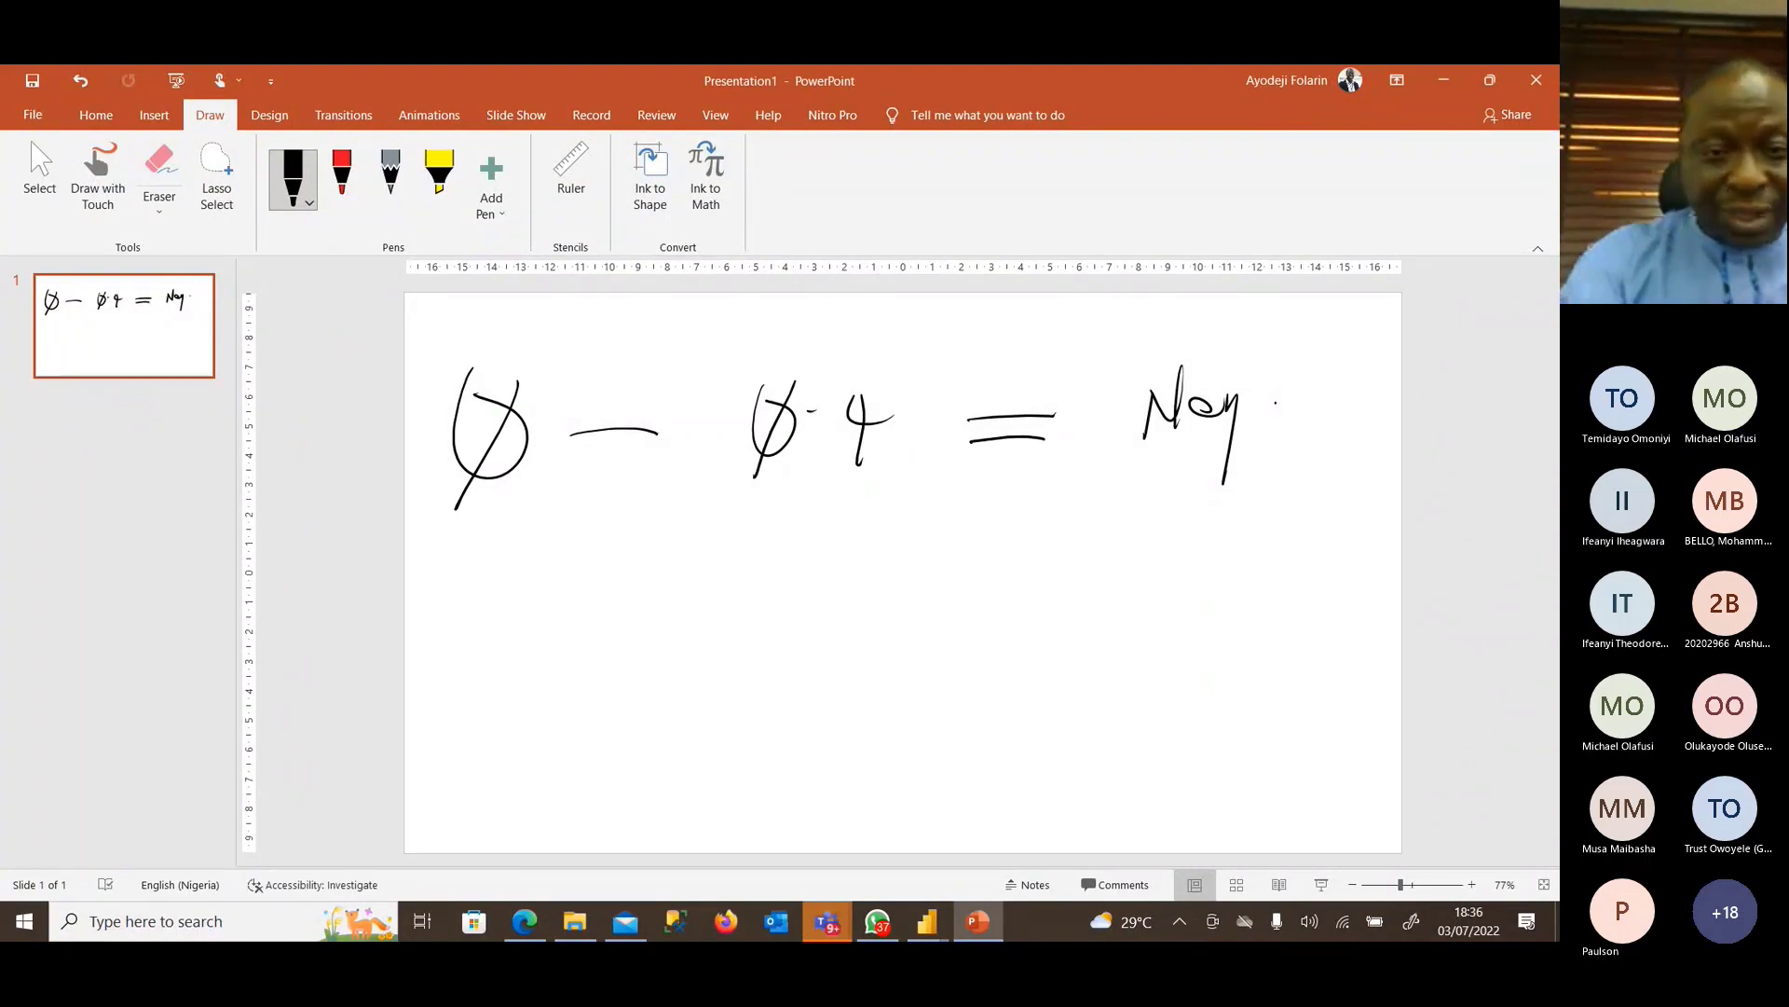
Handwrite the second line in black ink, giving the range 0.41 – 0.6 and labelling it as neutral.
left_click(525, 589)
left_click_drag(451, 610, 577, 585)
mouse_move(559, 570)
left_mouse_down()
mouse_move(560, 629)
mouse_move(589, 621)
left_mouse_up()
left_click_drag(651, 586, 747, 575)
left_click_drag(813, 557, 807, 560)
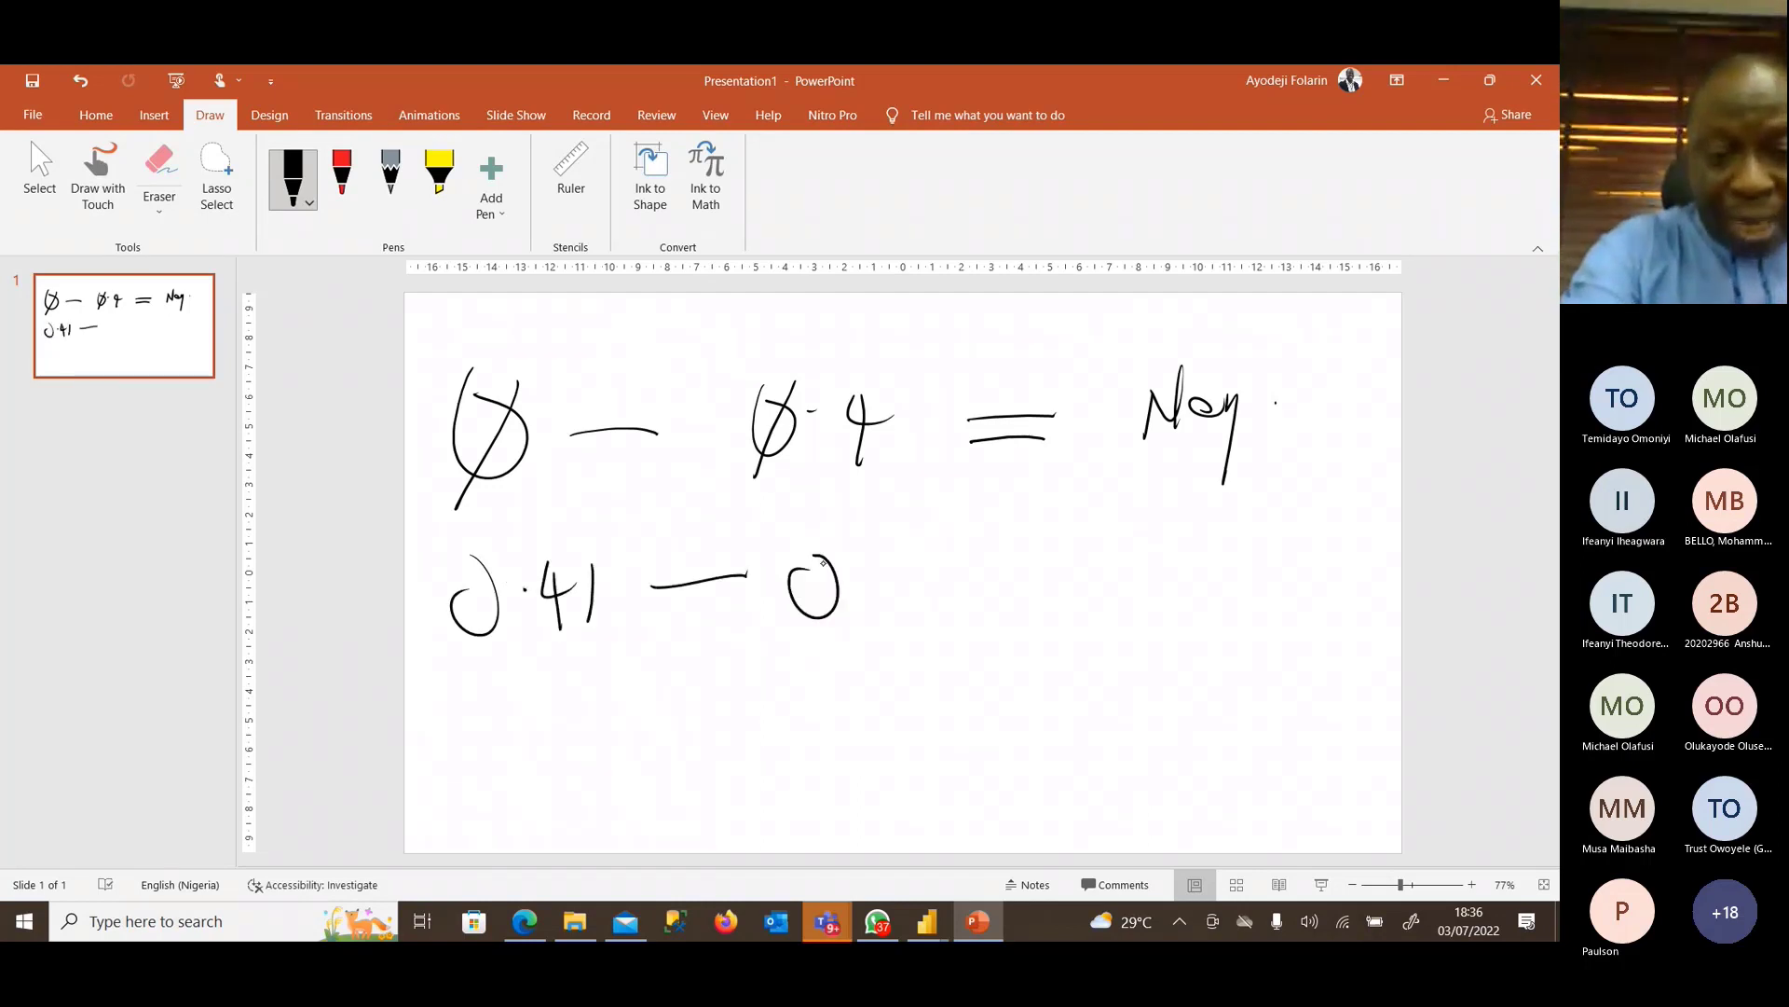
left_click(863, 579)
mouse_move(912, 542)
left_mouse_down()
mouse_move(900, 576)
mouse_move(1183, 545)
mouse_move(1191, 587)
mouse_move(1245, 611)
left_mouse_up()
left_click_drag(1221, 571, 1269, 559)
Handwrite "0.61 – 1 = +ve" in black ink as the third line of the slide.
mouse_move(515, 677)
left_mouse_down()
mouse_move(500, 690)
mouse_move(549, 701)
left_mouse_up()
mouse_move(579, 664)
left_mouse_down()
mouse_move(565, 710)
mouse_move(764, 674)
mouse_move(834, 736)
left_mouse_up()
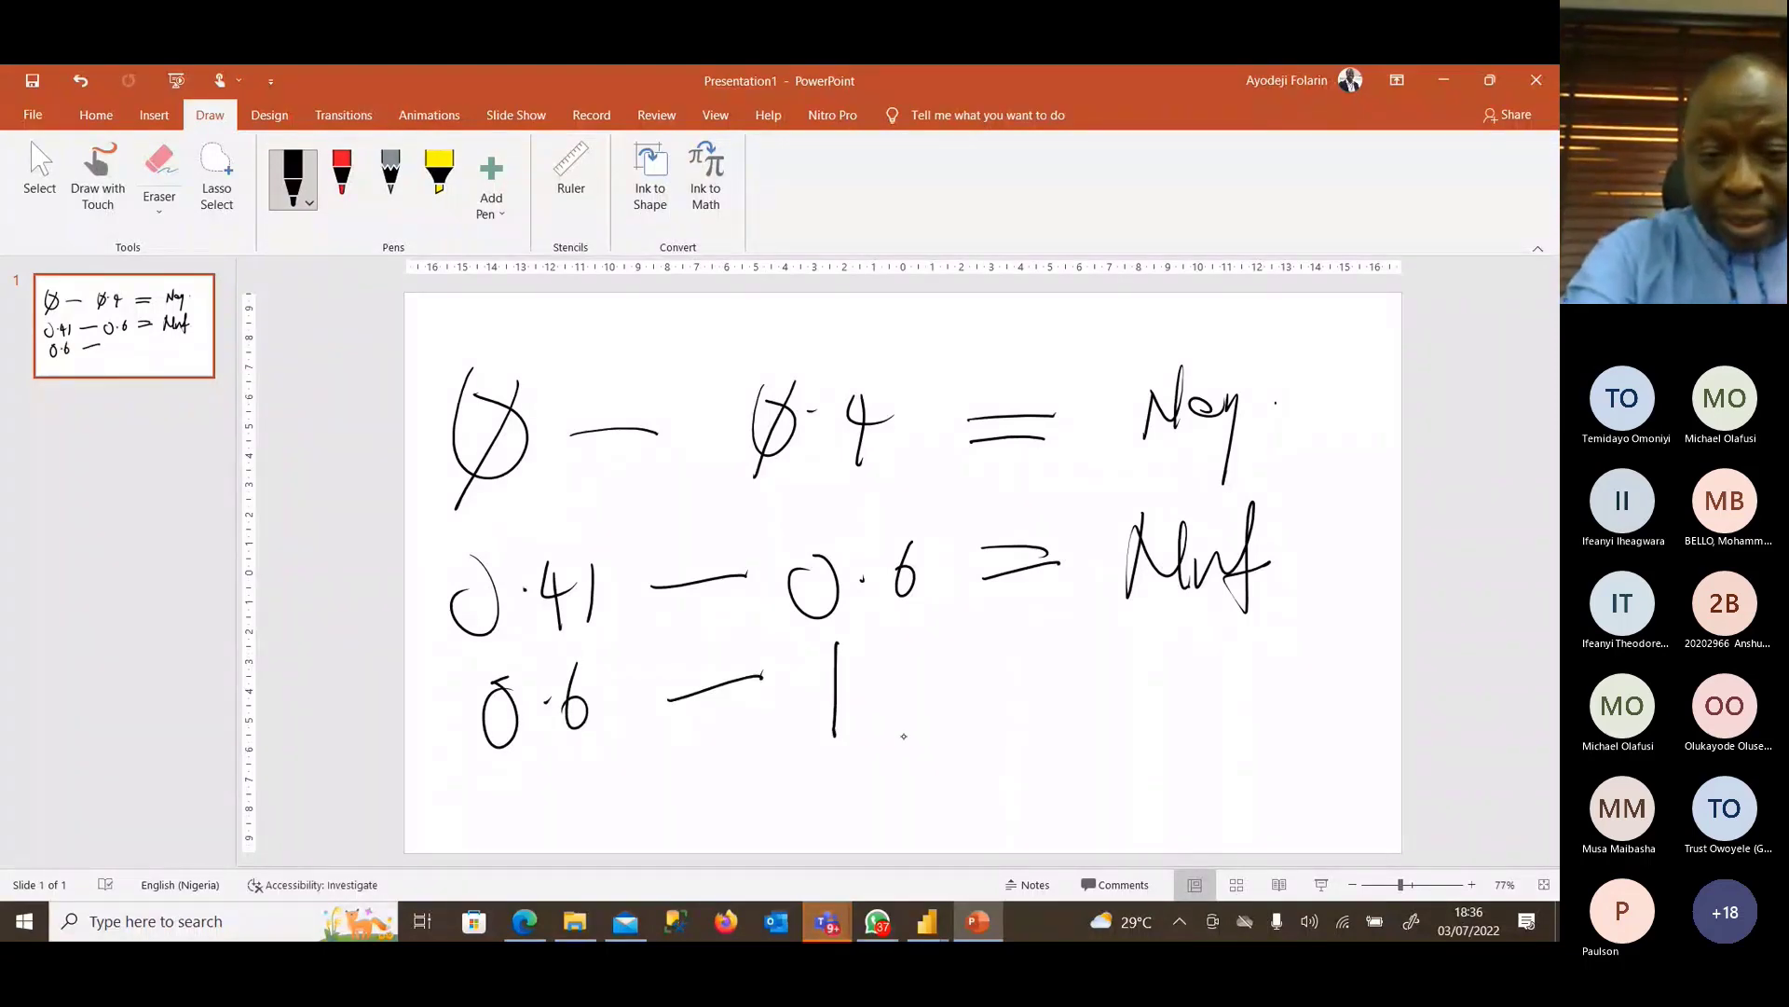
left_click_drag(614, 655, 607, 725)
left_click_drag(995, 679, 1067, 667)
left_click_drag(983, 717, 1051, 700)
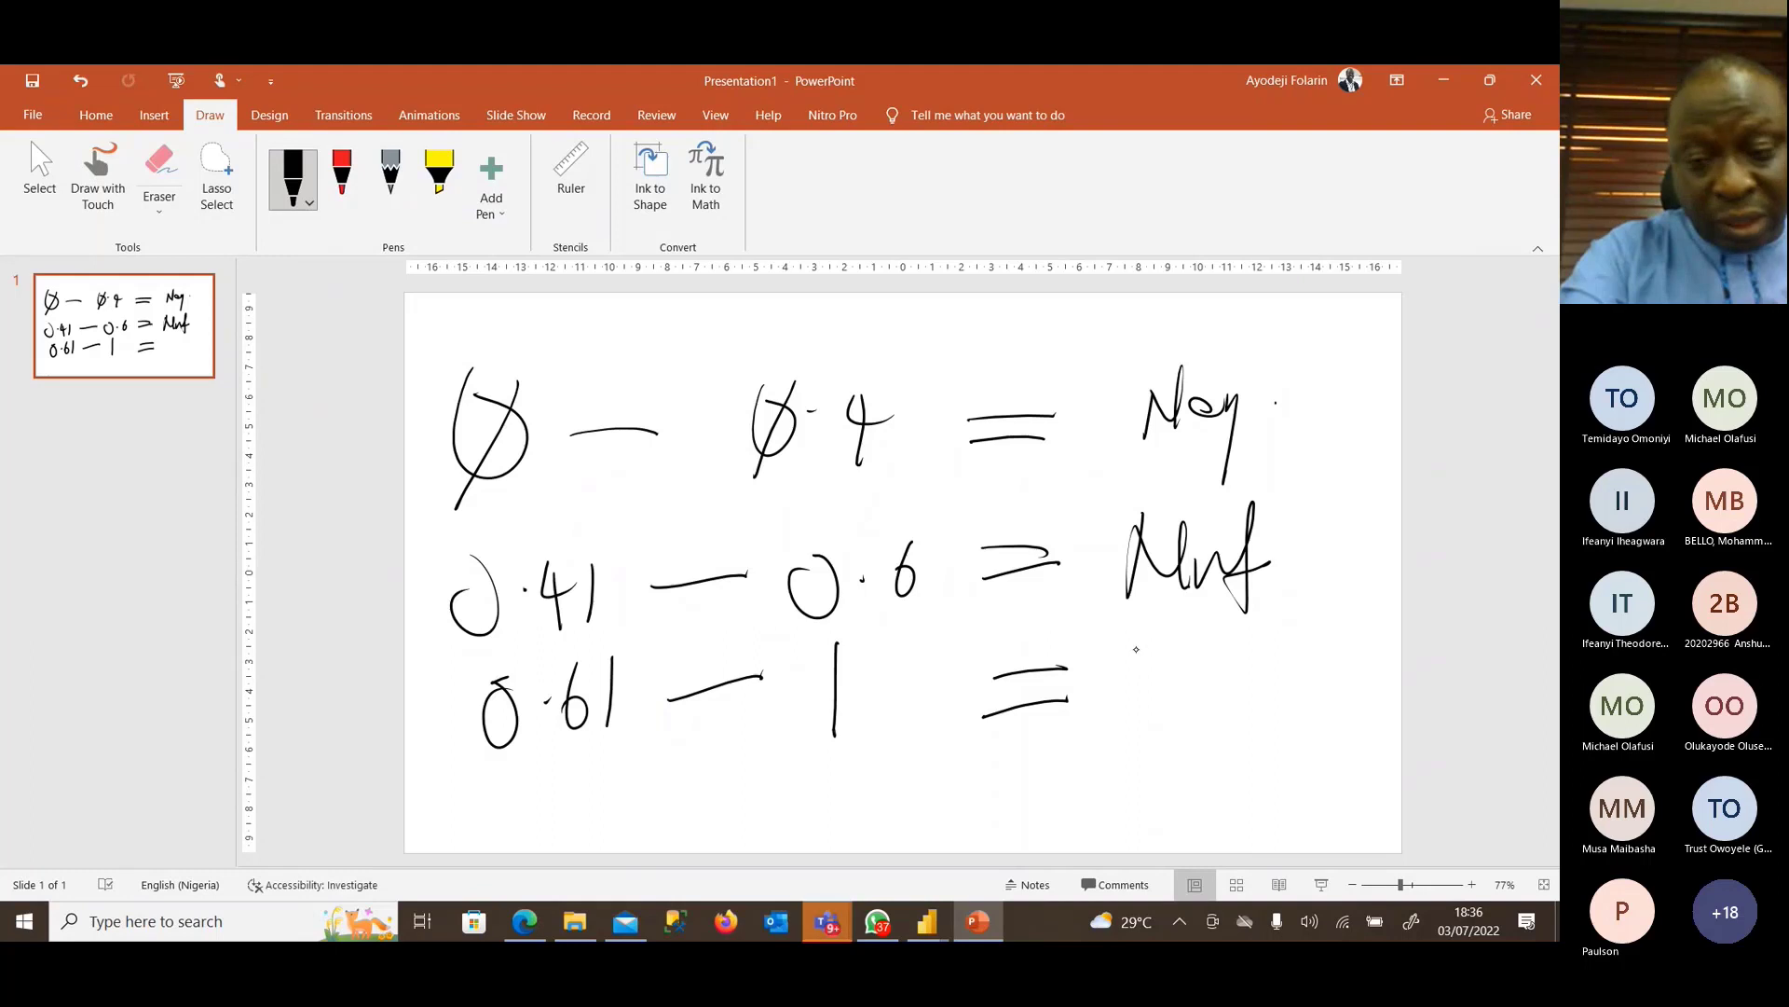
mouse_move(1136, 644)
left_mouse_down()
mouse_move(1132, 718)
mouse_move(1183, 655)
mouse_move(1237, 660)
mouse_move(1258, 686)
left_mouse_up()
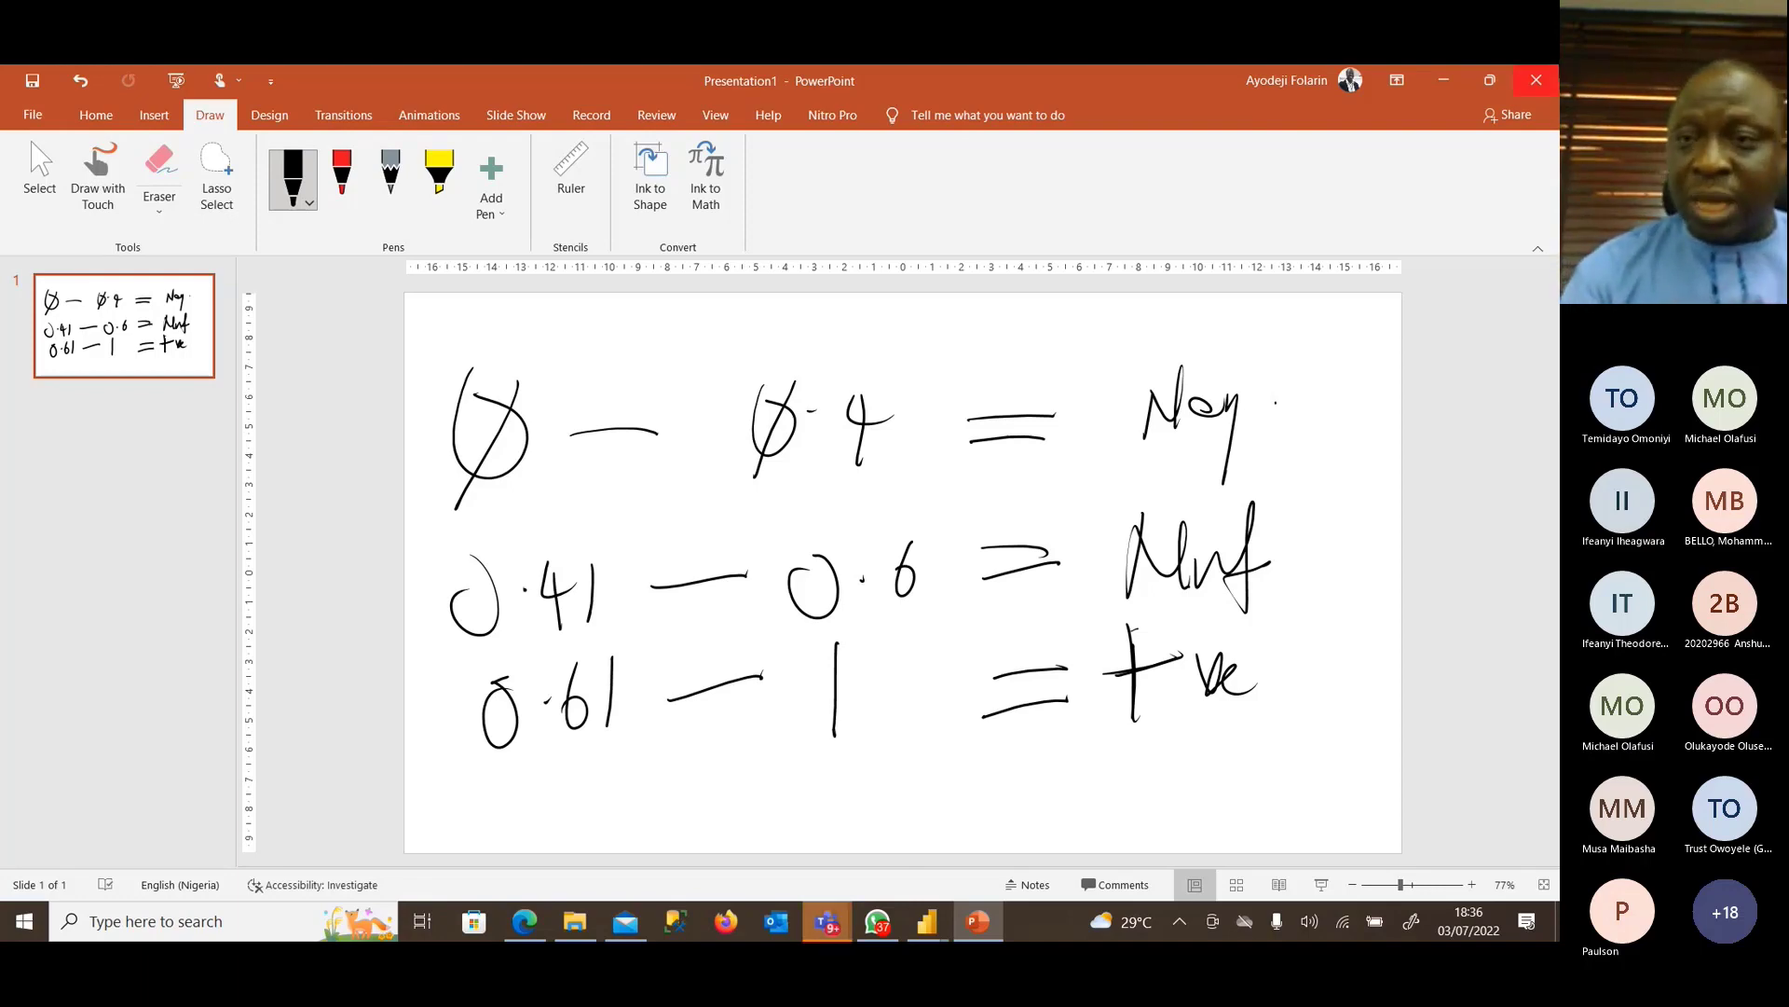
Return to Power Query and set the first conditional clause to output Negative when Score sentiment is less than or equal to 0.4.
left_click(1445, 84)
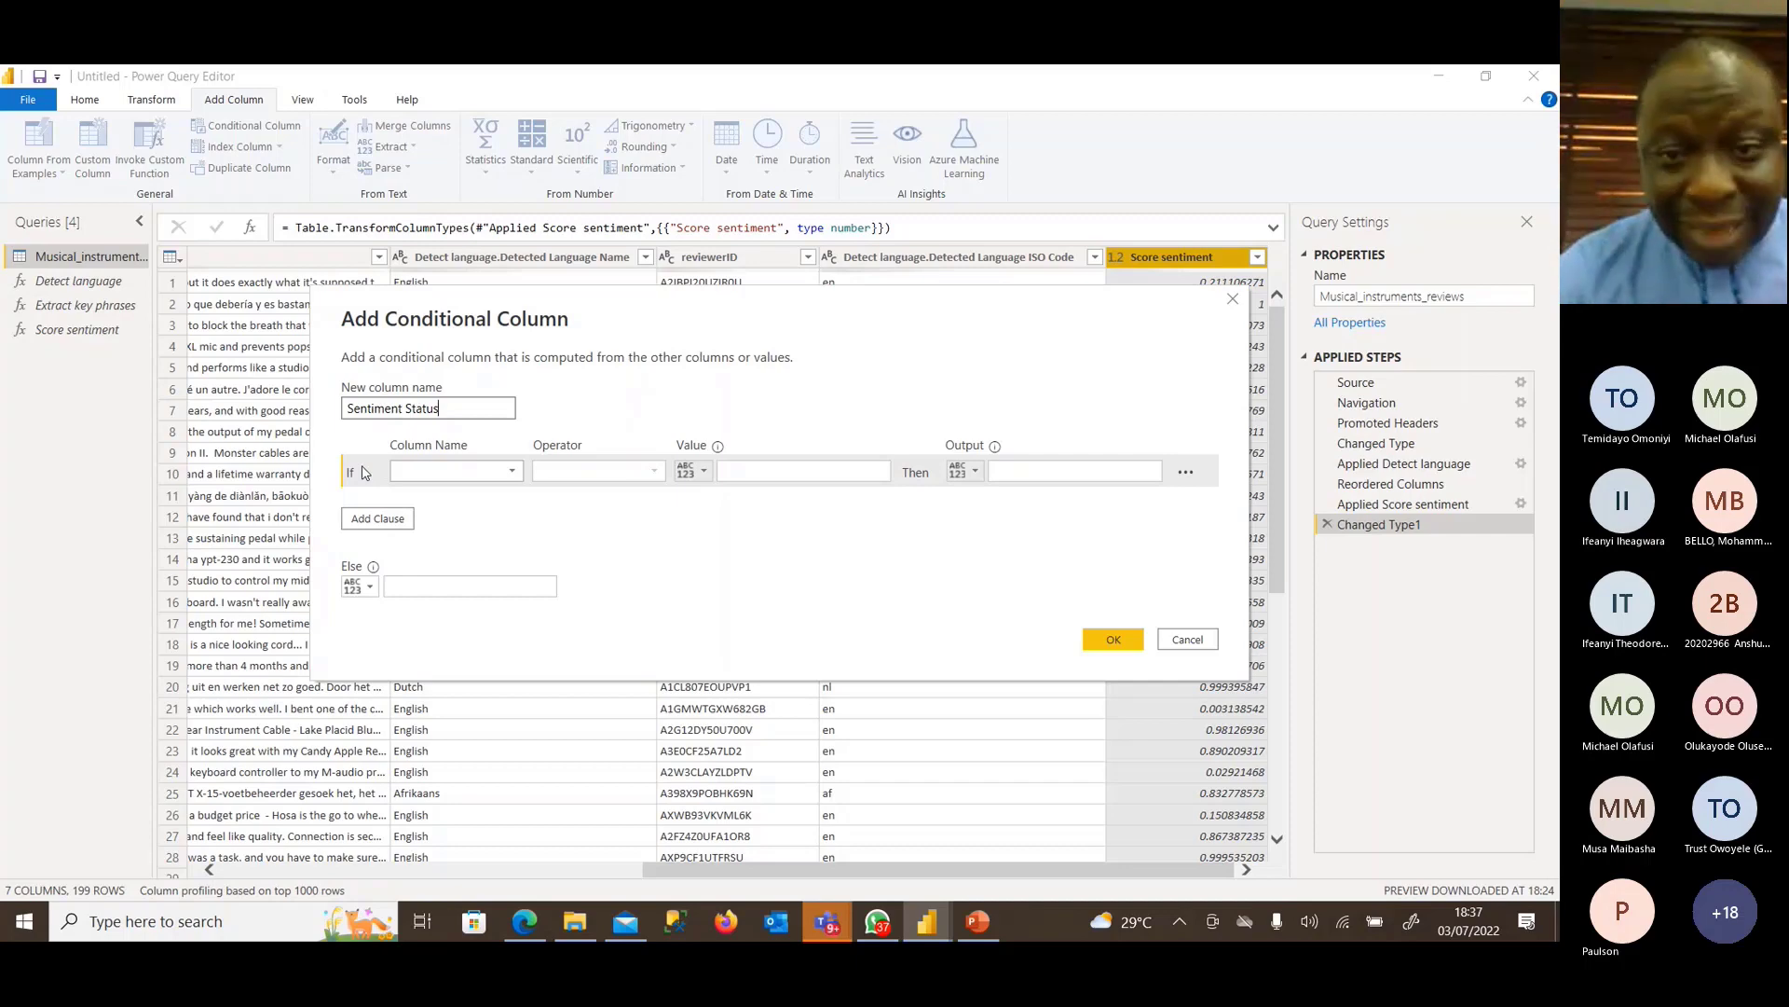
left_click(1438, 80)
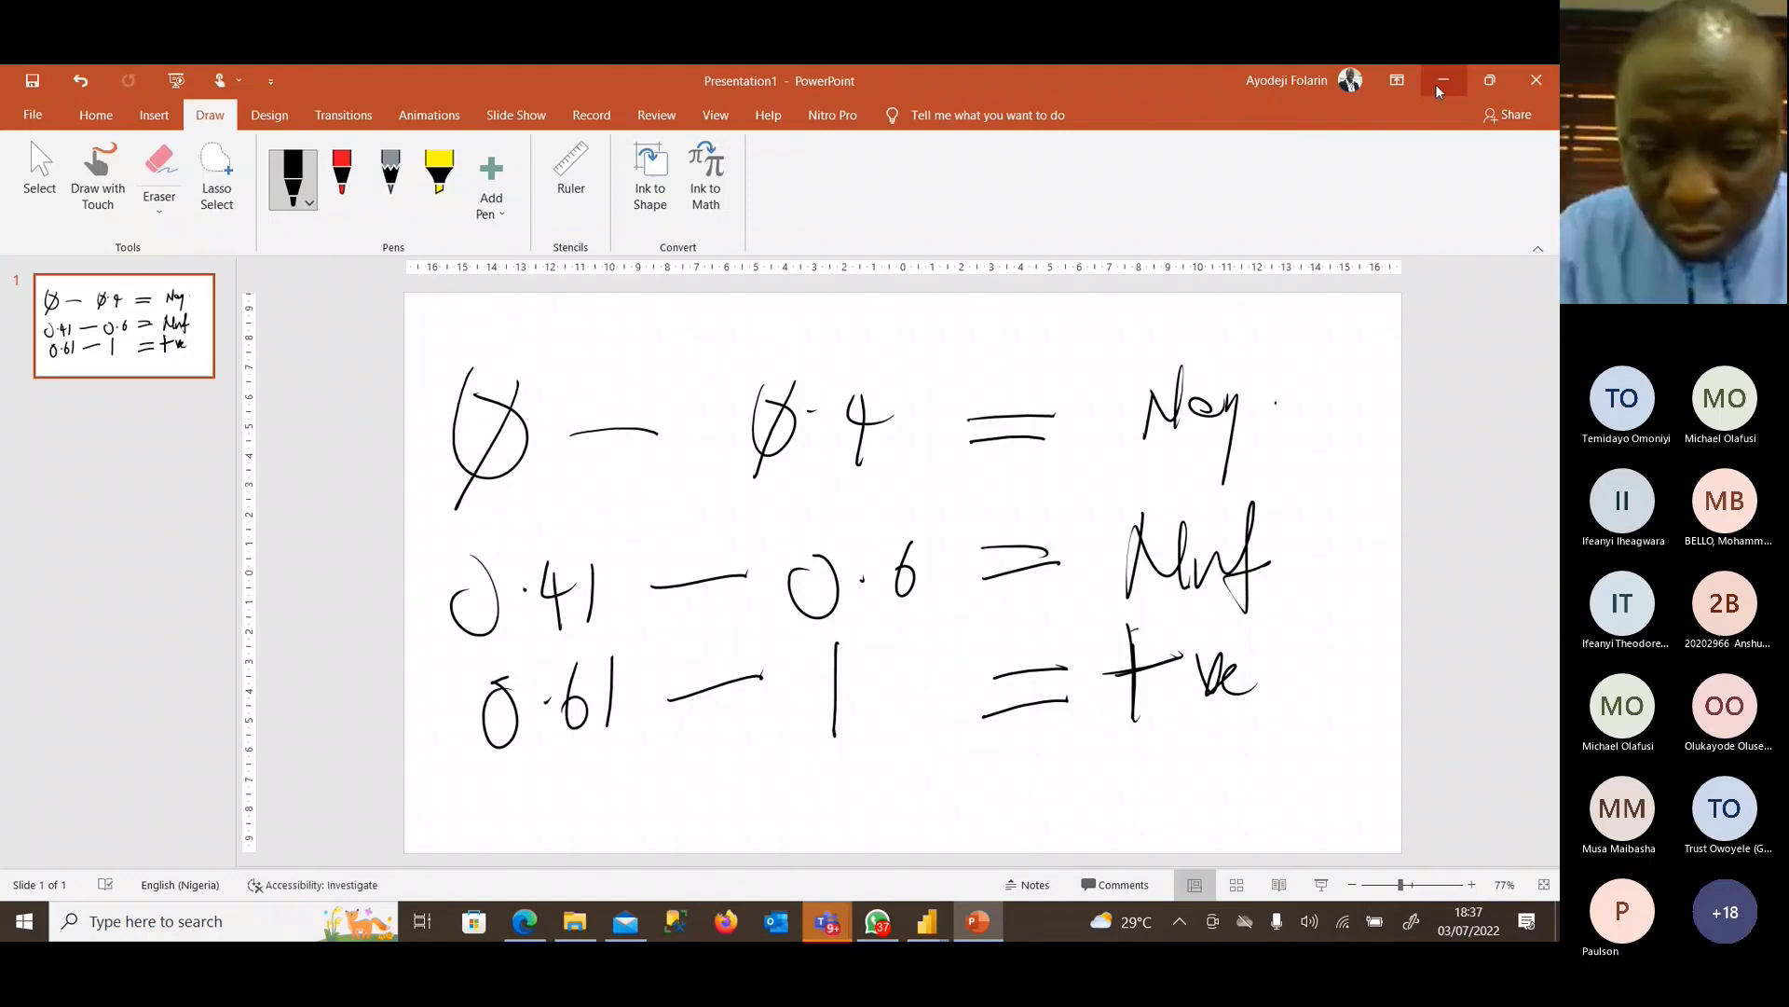
left_click(1436, 84)
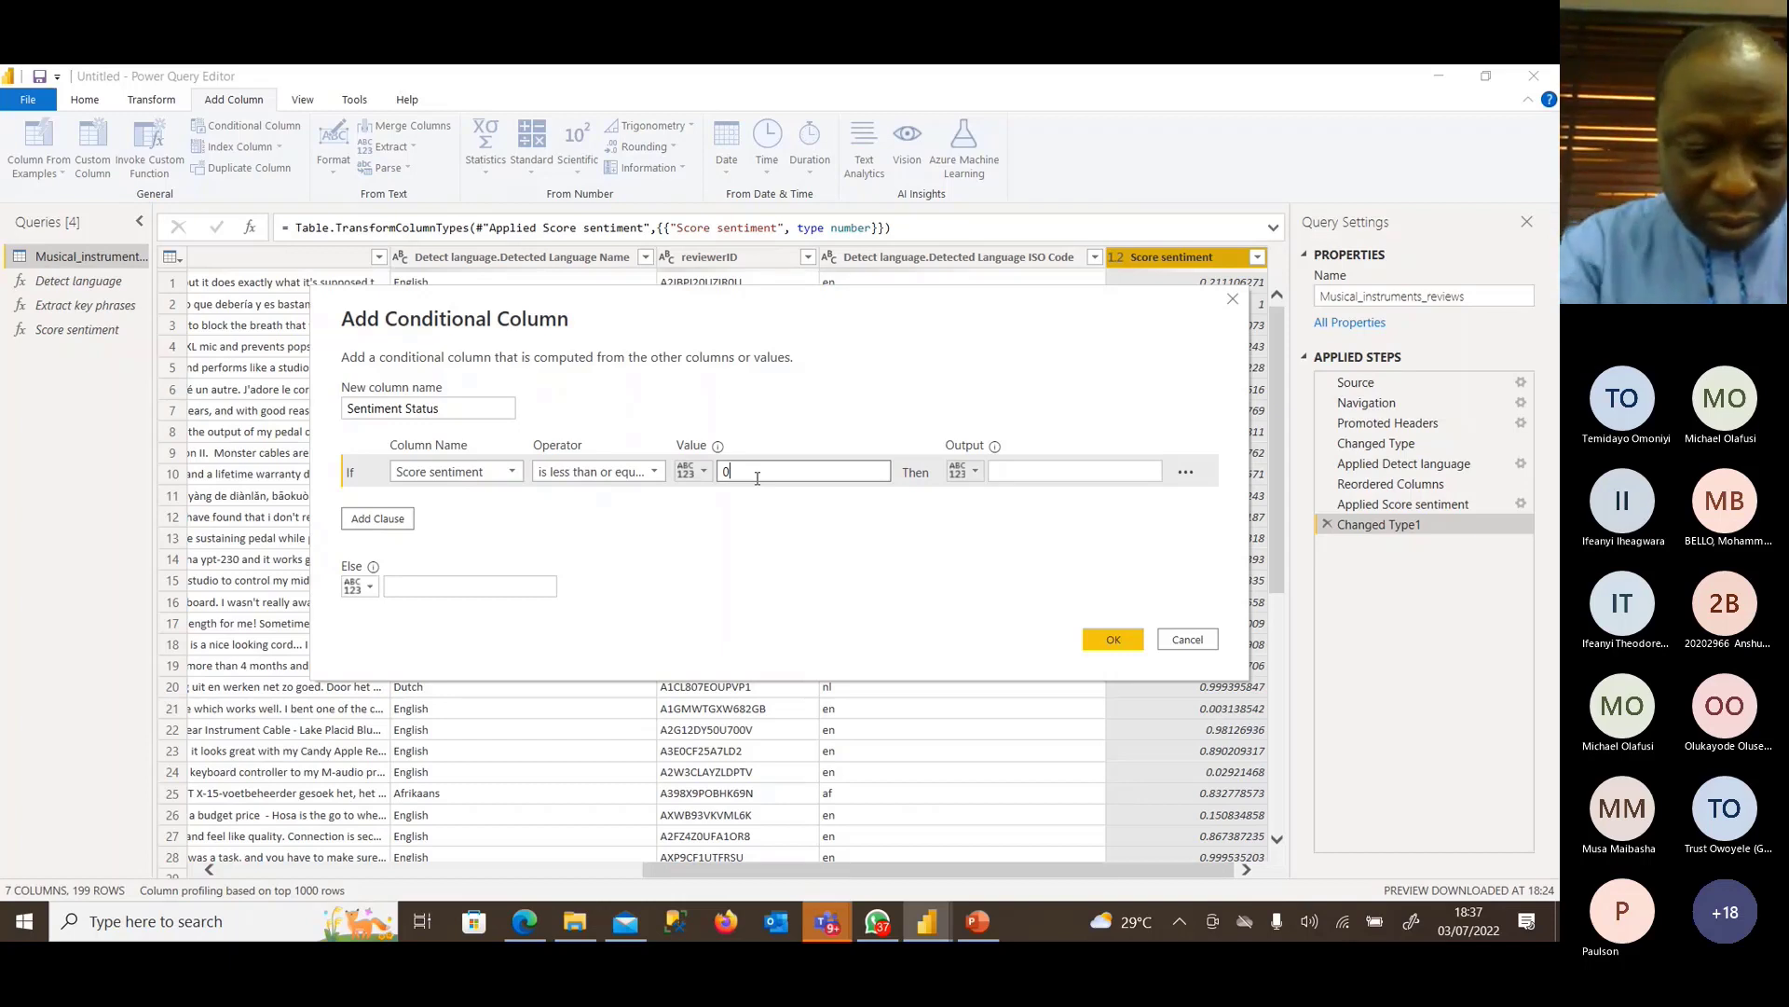
type(".4")
left_click(1049, 472)
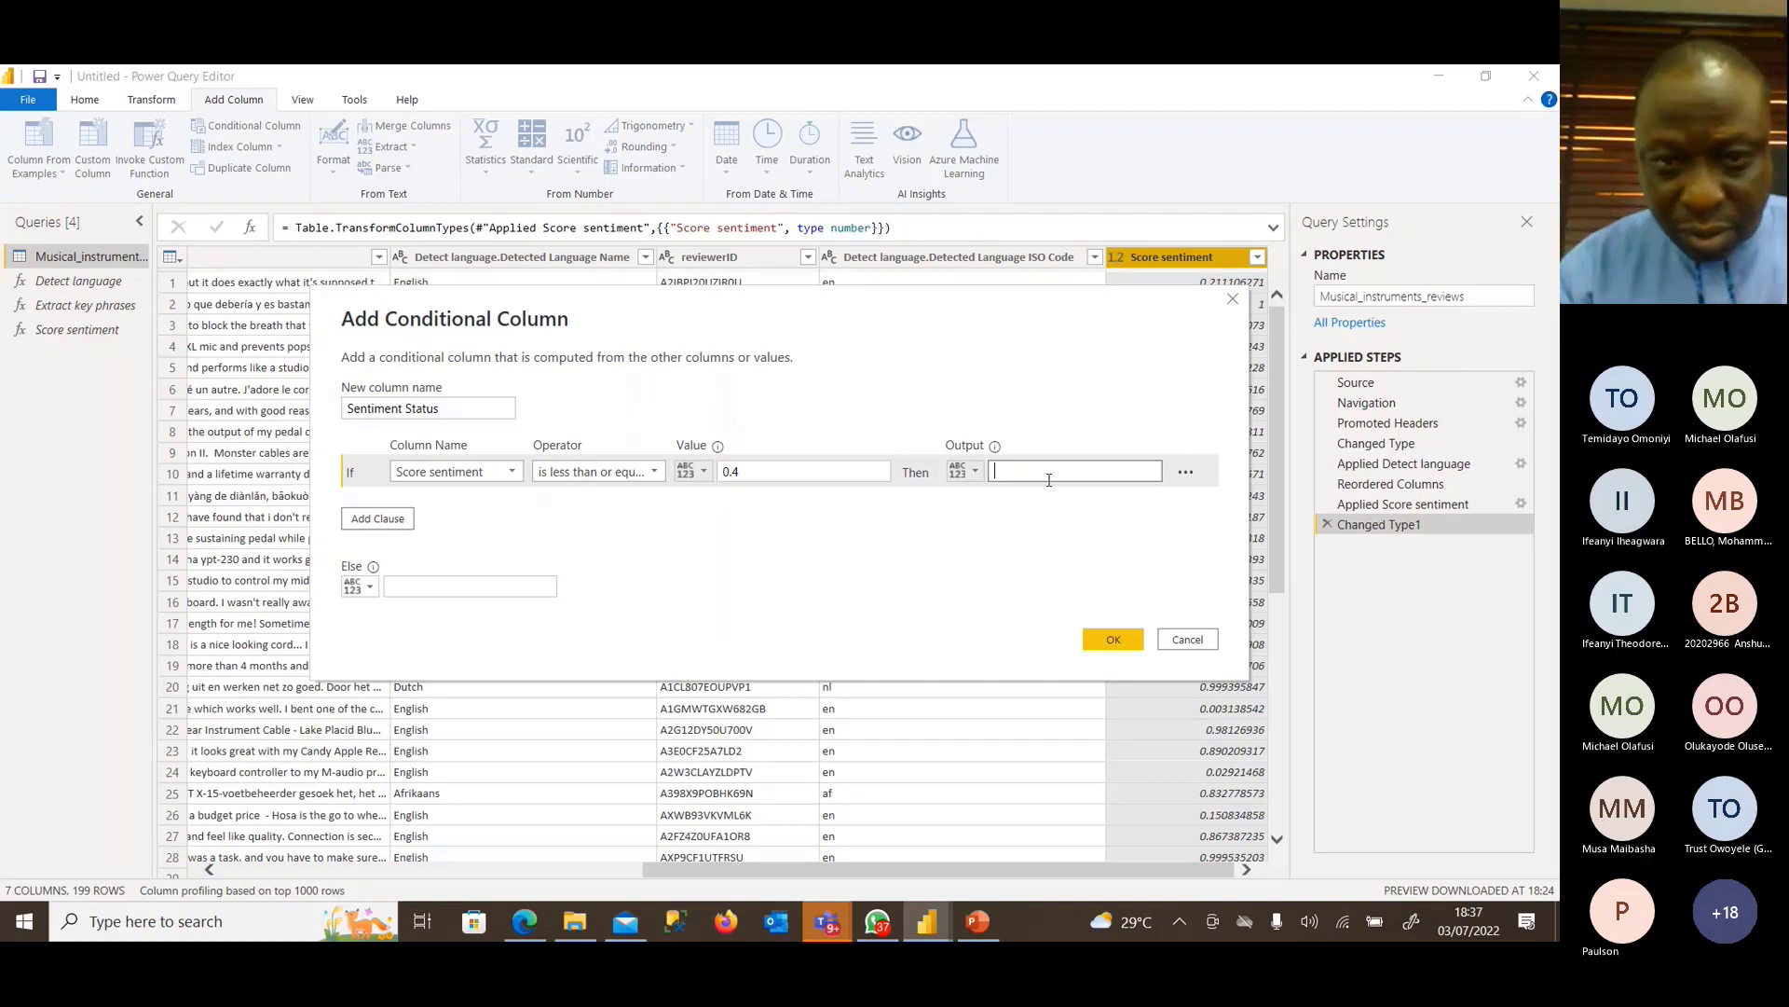
type("Negative")
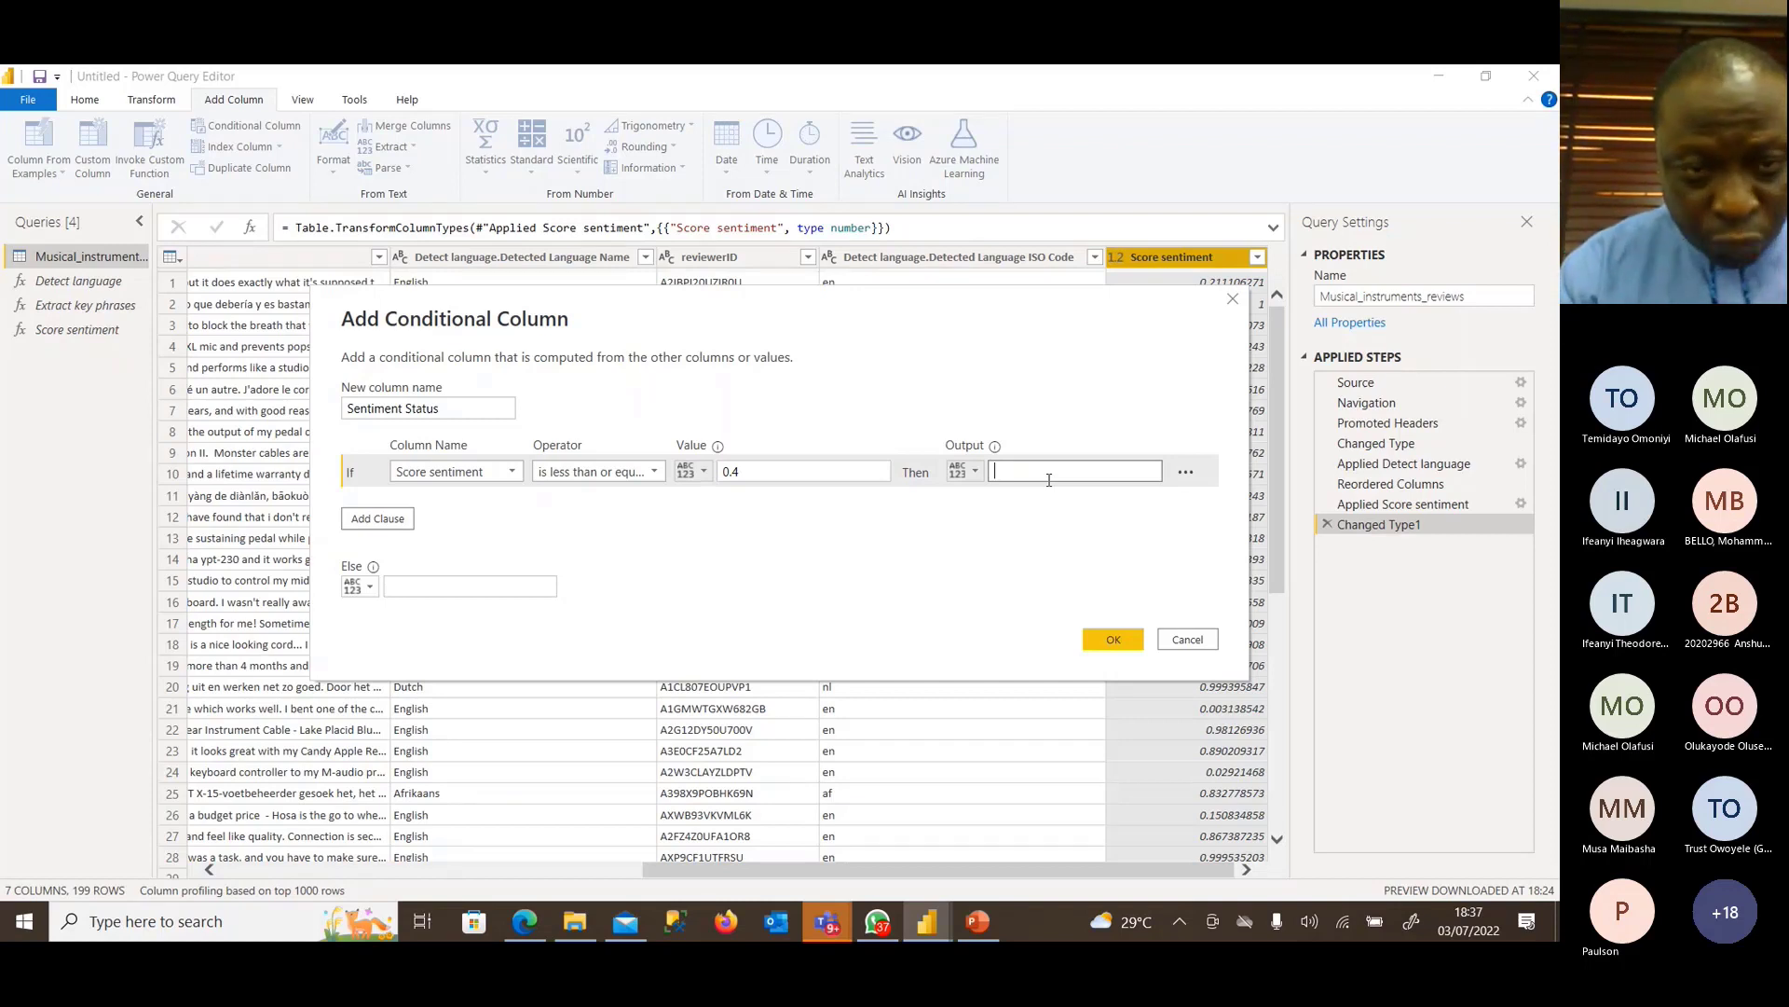
Add an else-if clause giving Nutral for Score sentiment up to 0.6, with Positive otherwise, delete the empty clause and create the column.
left_click(378, 518)
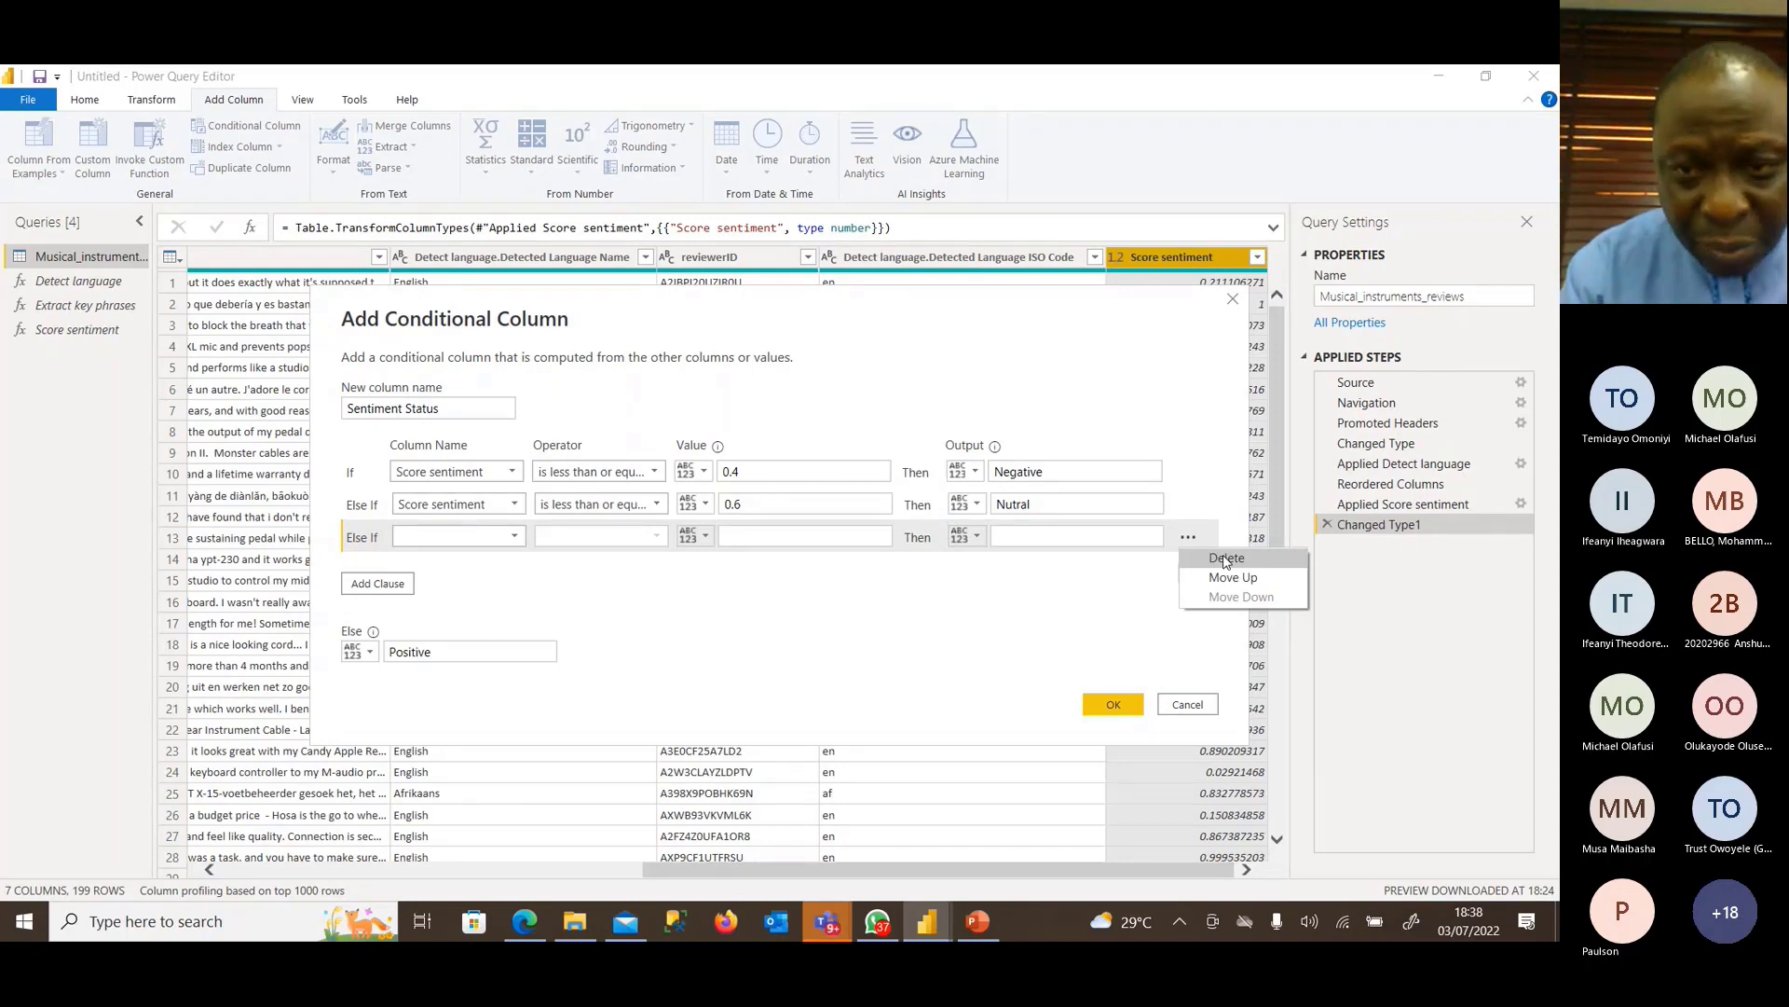
left_click(1224, 559)
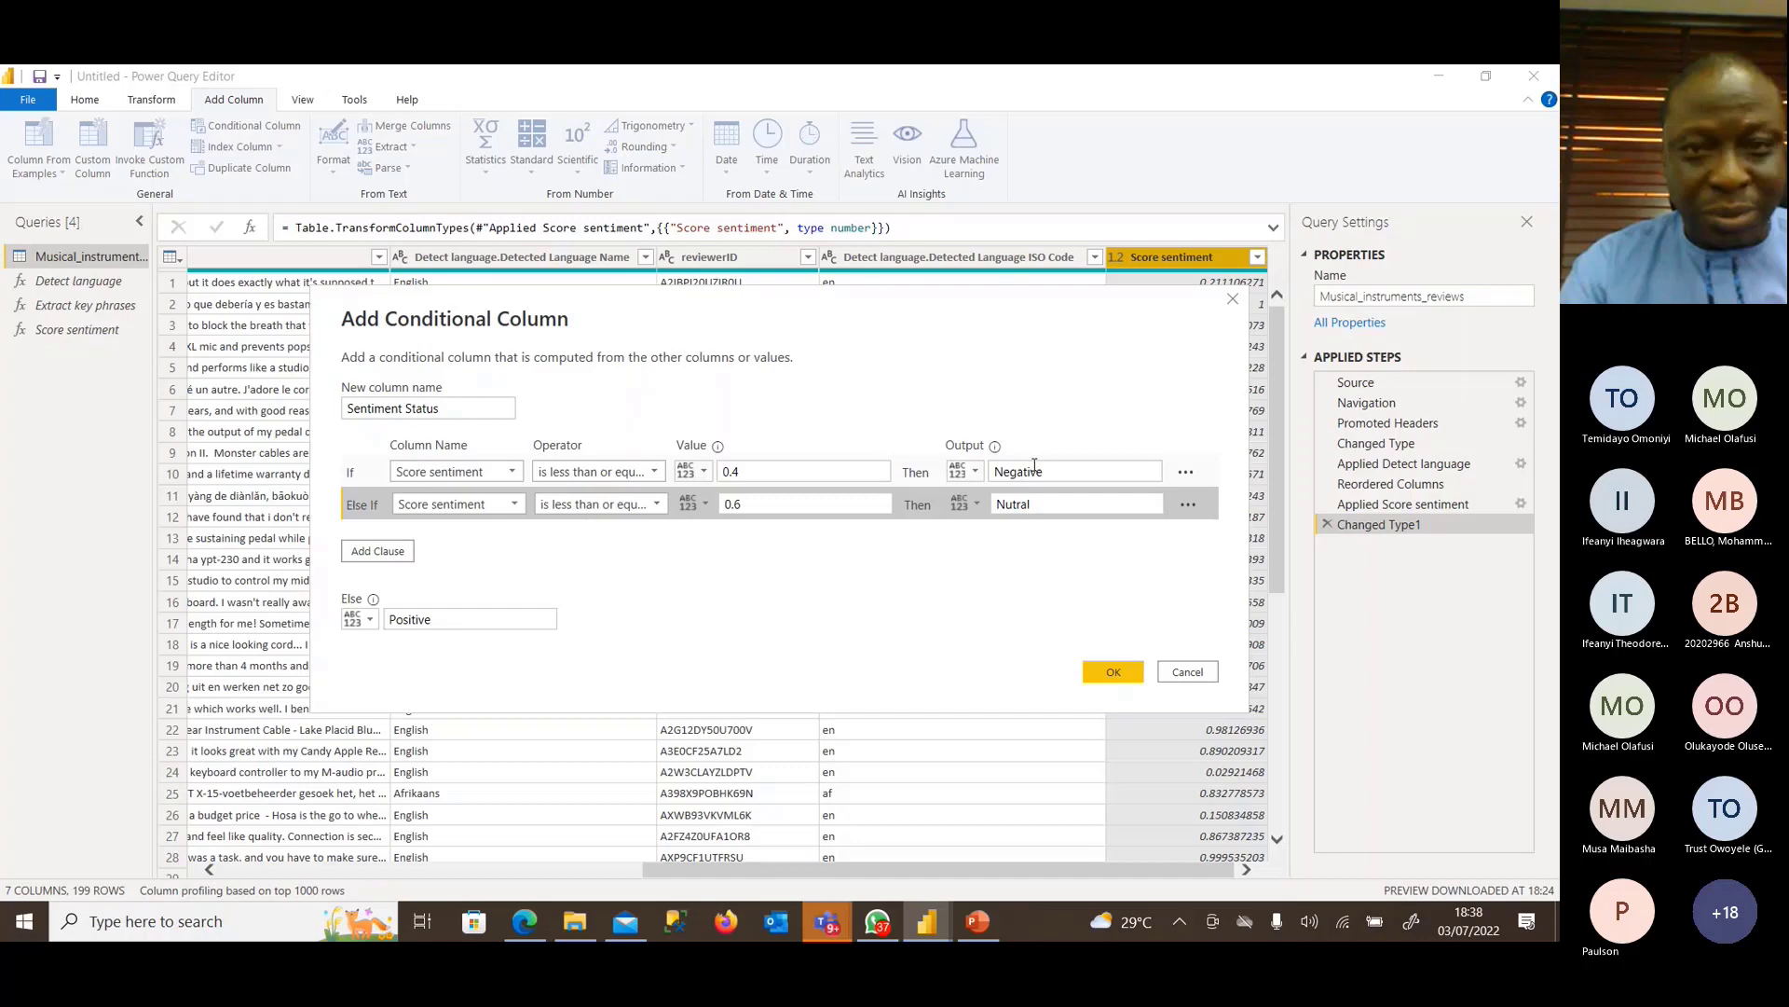
left_click(1115, 670)
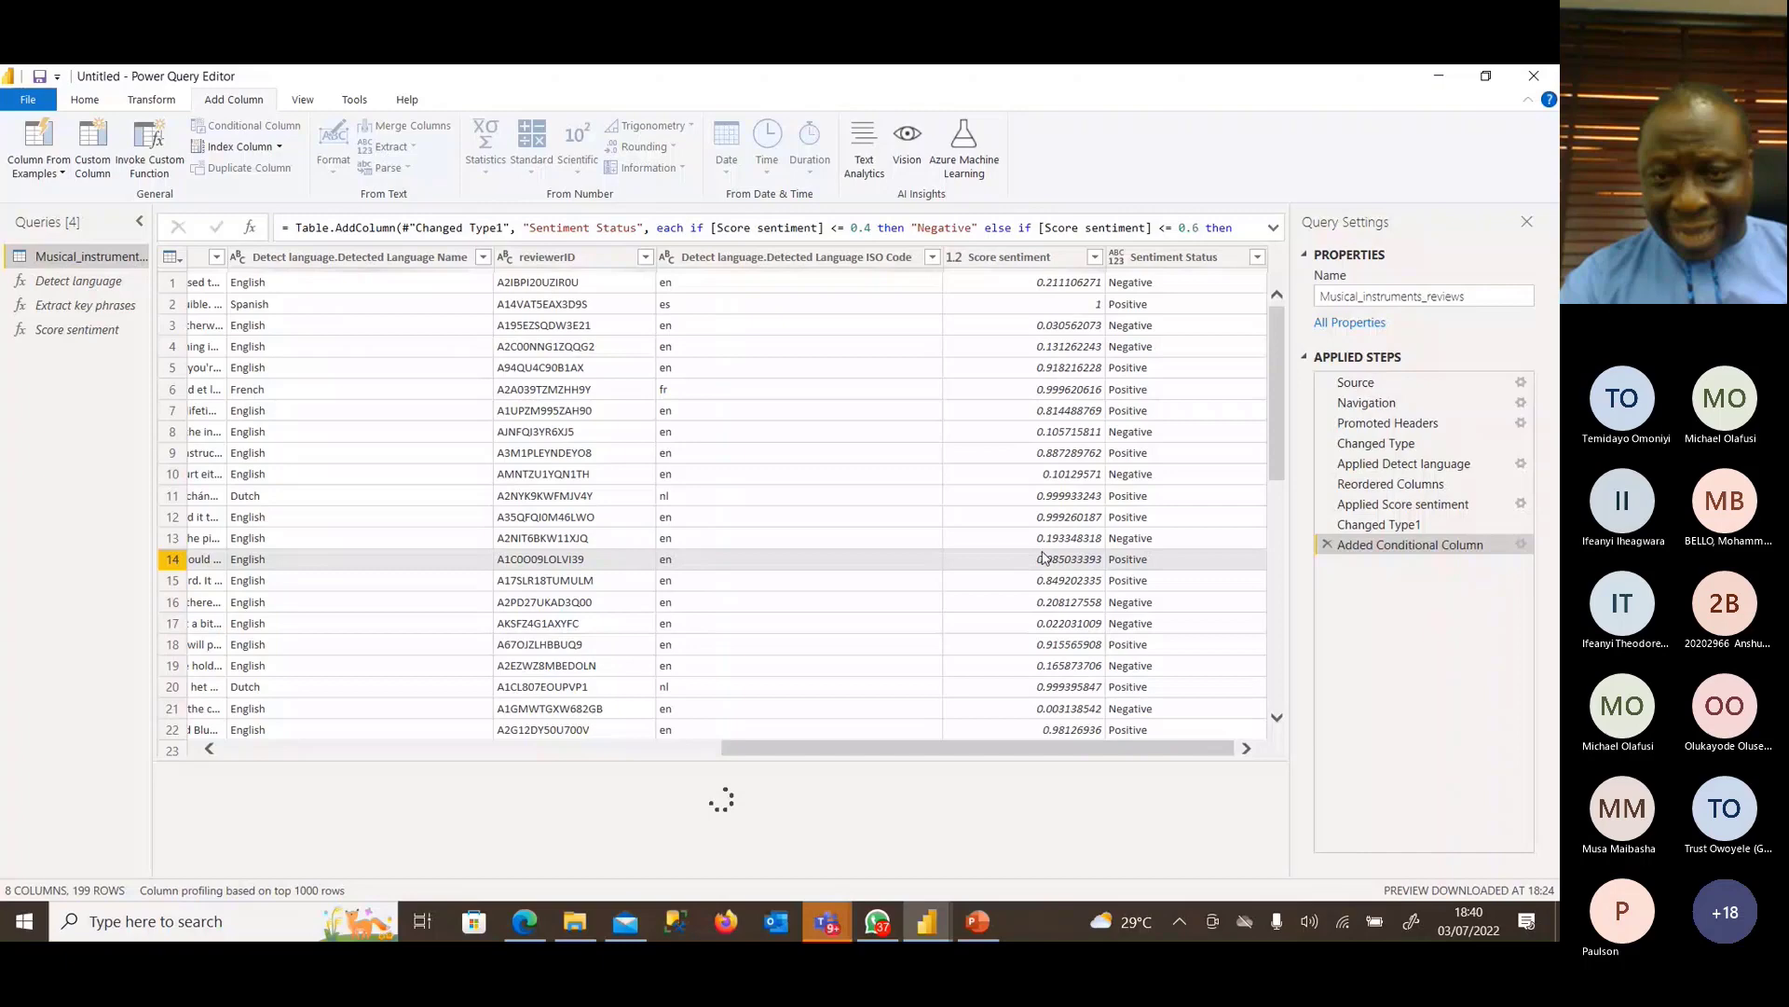
Examine the Sentiment Status labels against the scores and the native review text further down the table.
scroll(1118, 606, "down", 7)
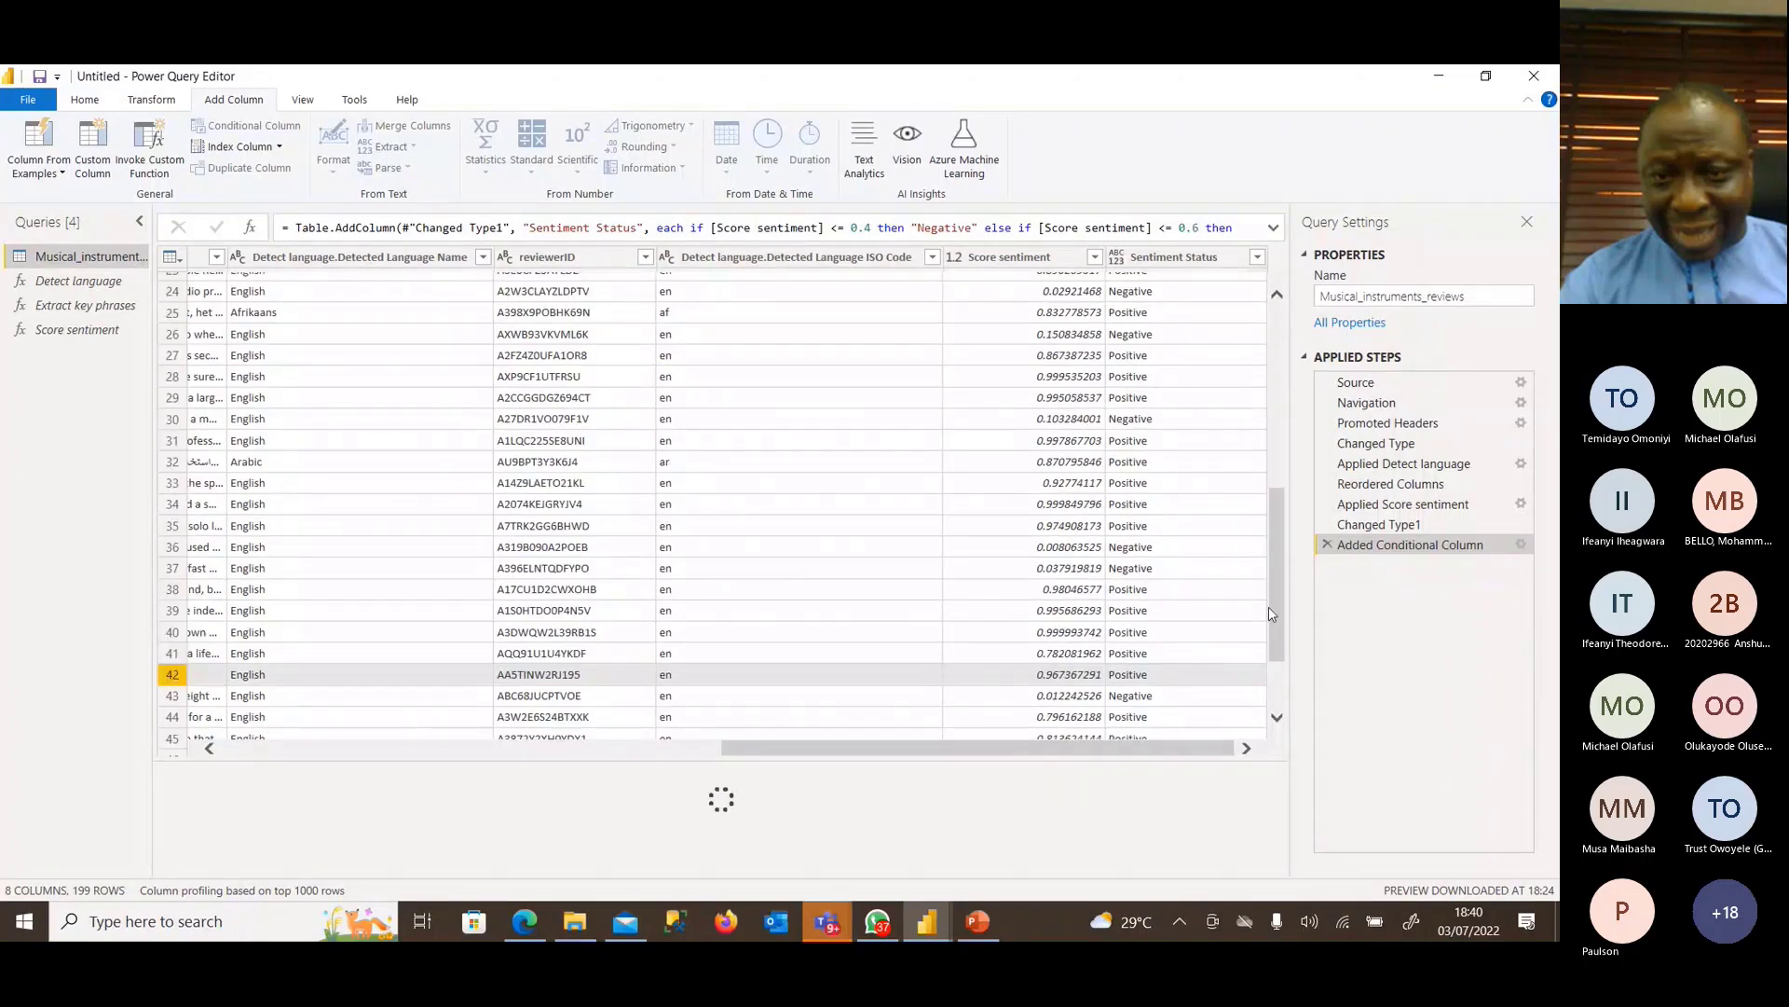
scroll(1102, 732, "down", 12)
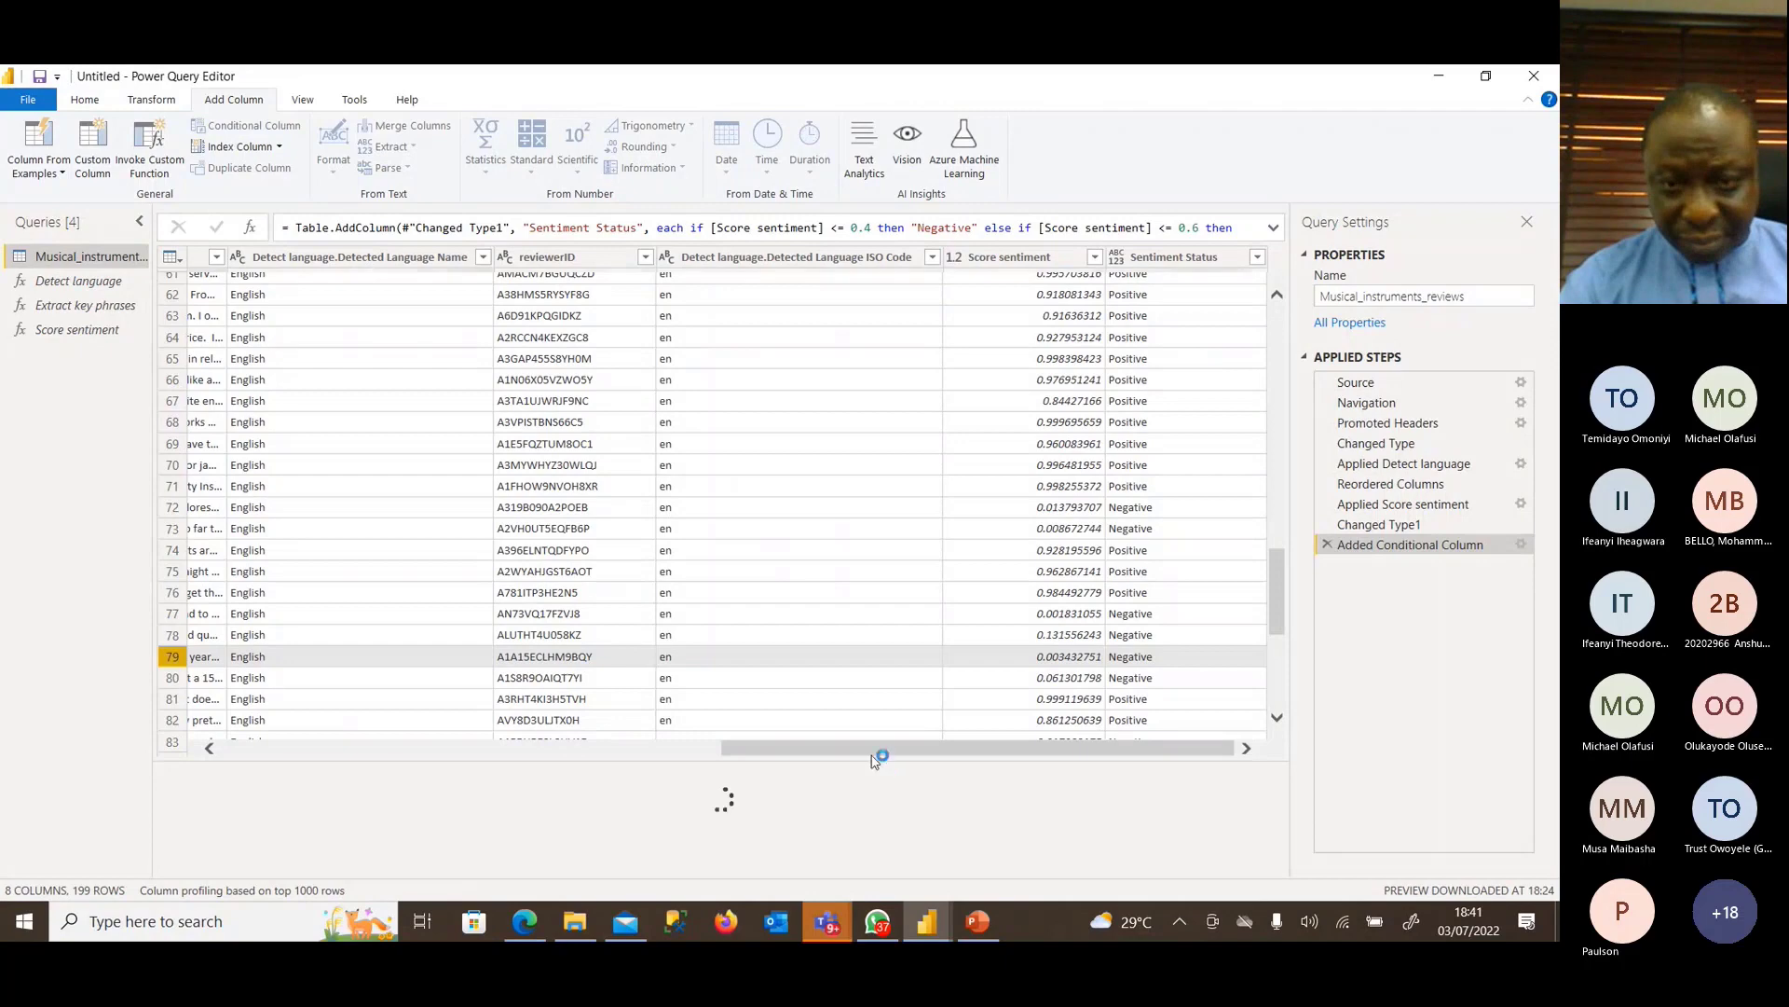
left_click_drag(874, 755, 501, 792)
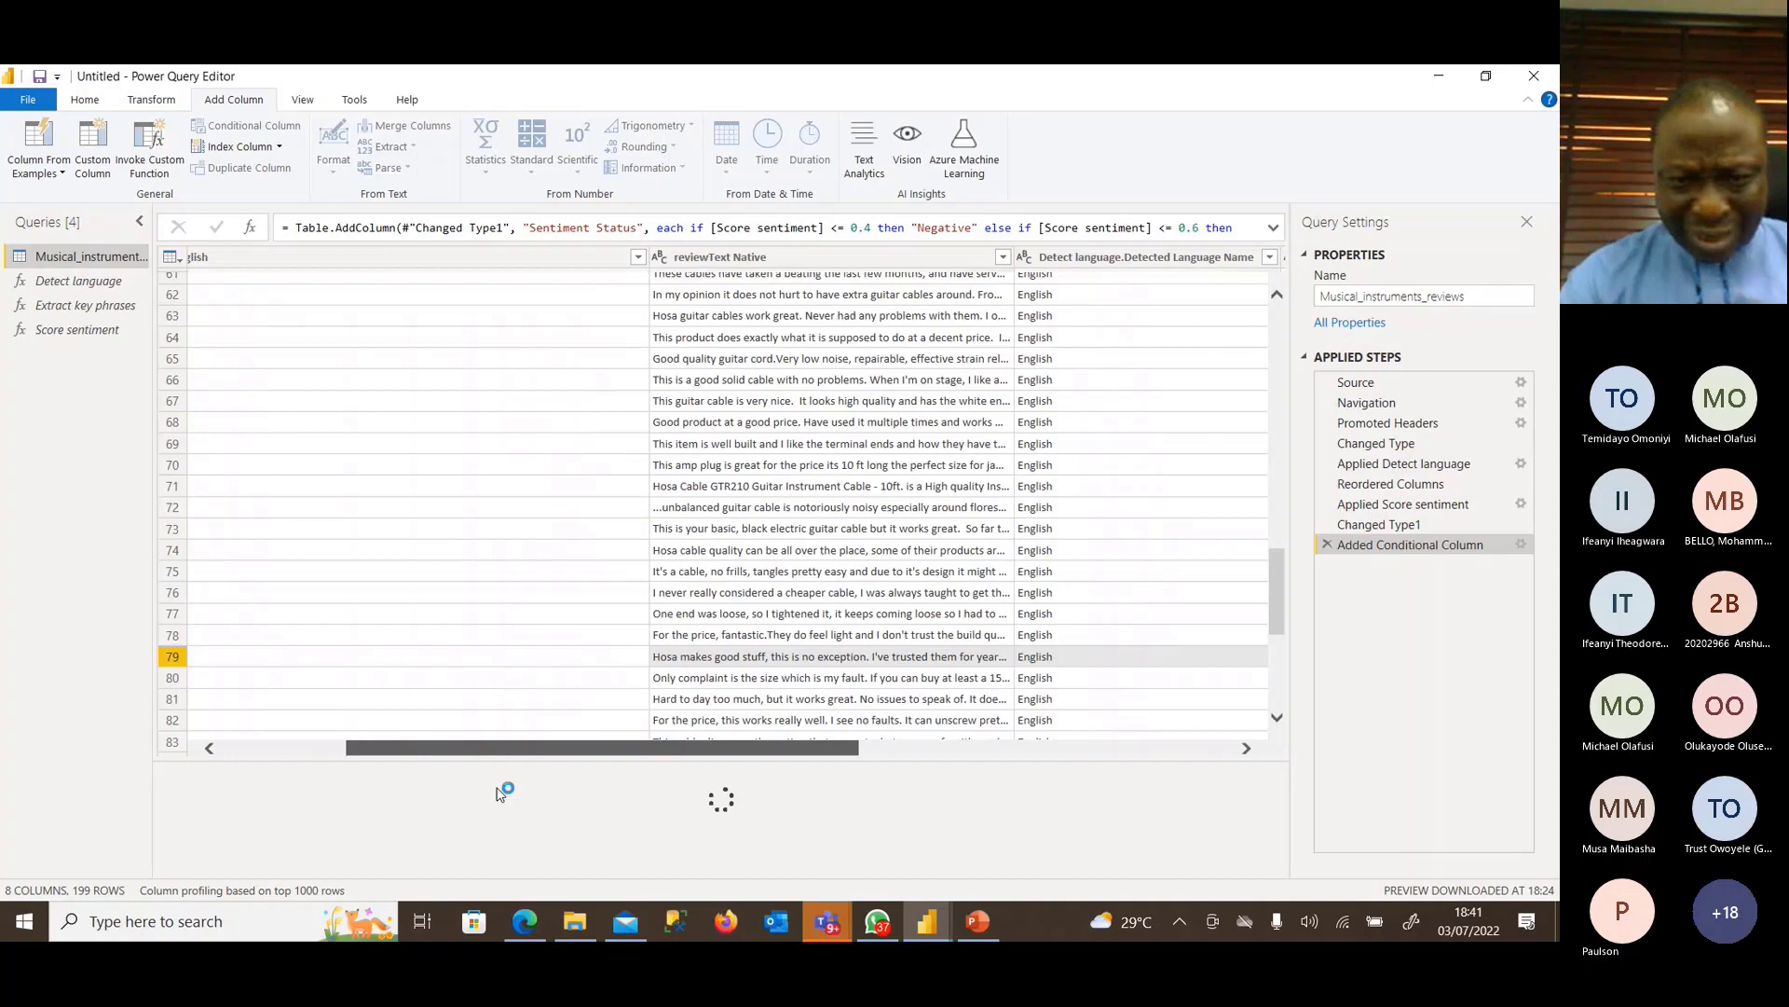
left_click(1060, 657)
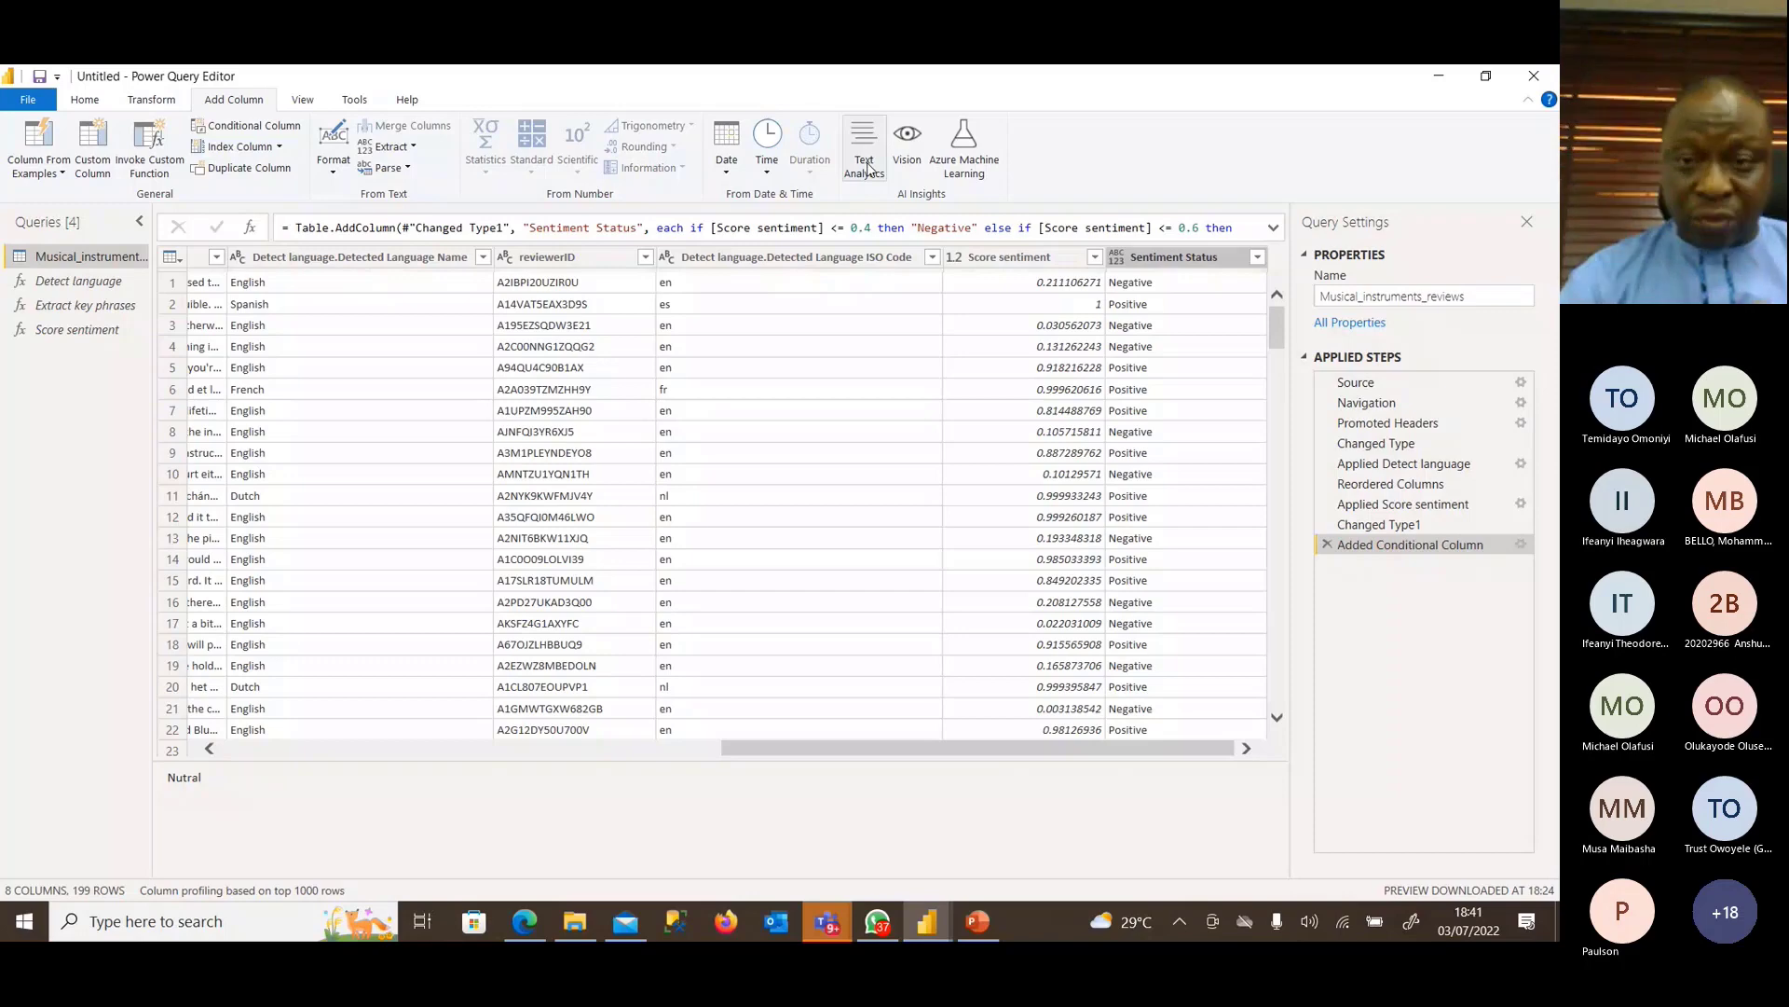
Set up an advanced Group By on Sentiment Status with Score sentiment as a second grouping column.
left_click(1174, 257)
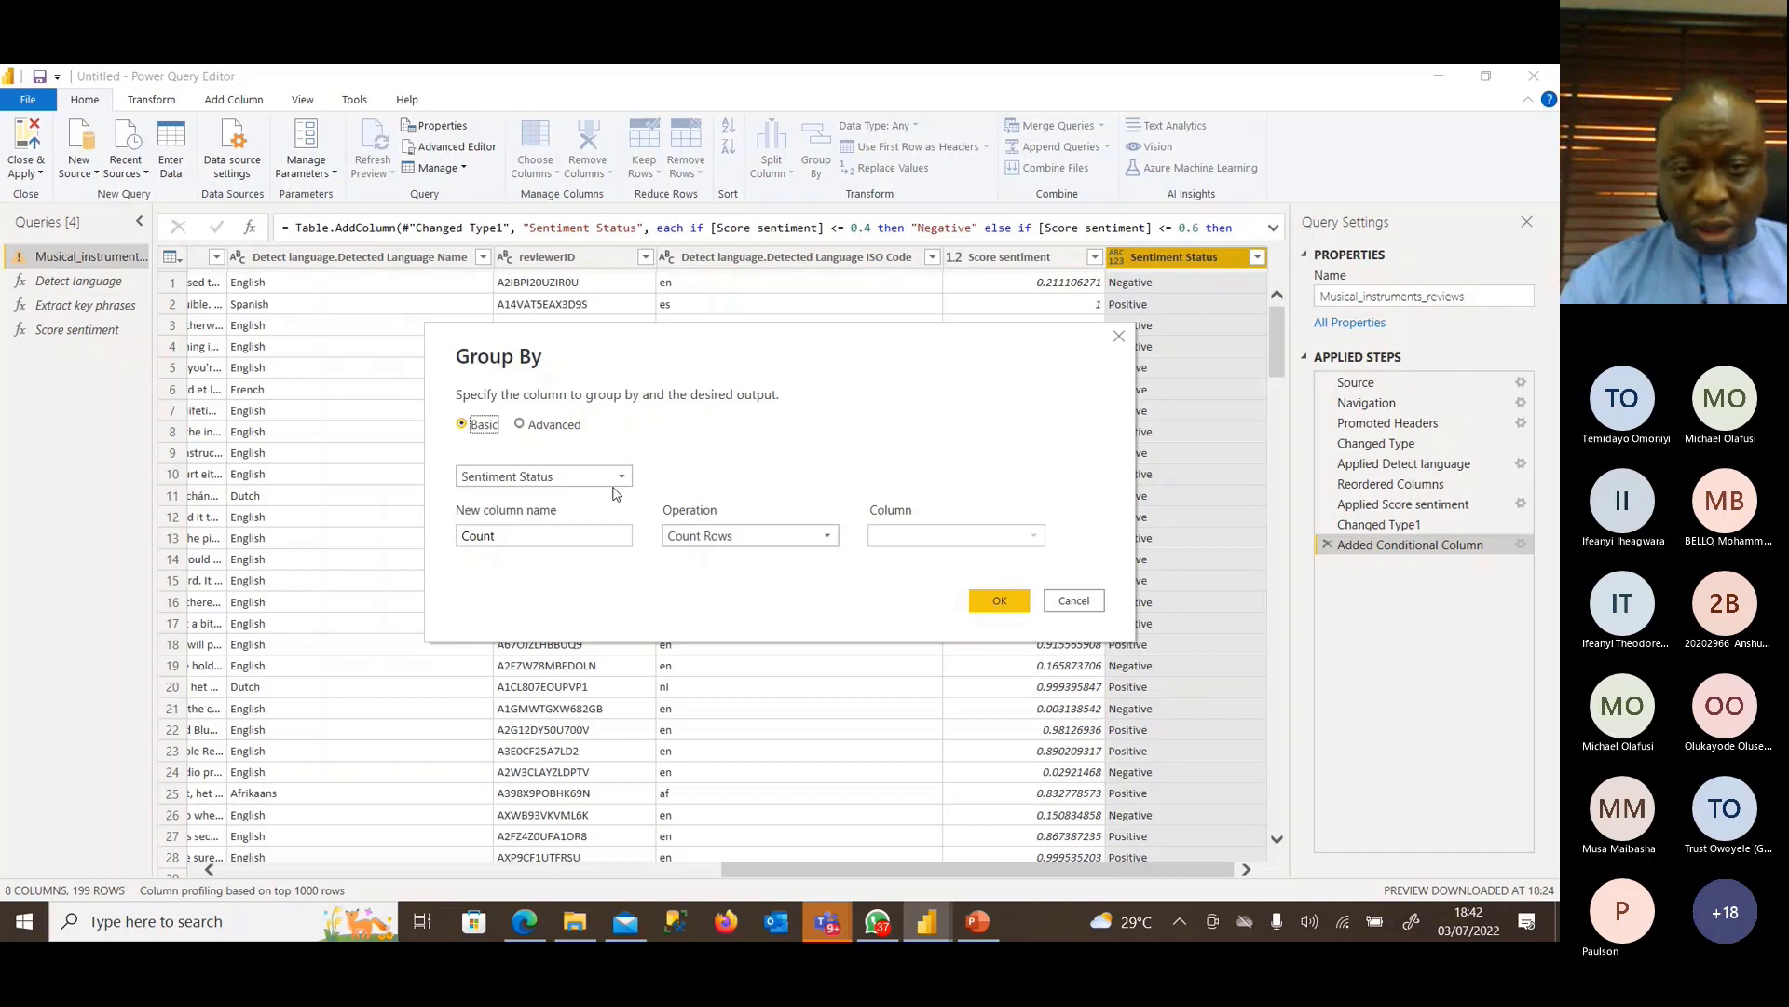
left_click(554, 424)
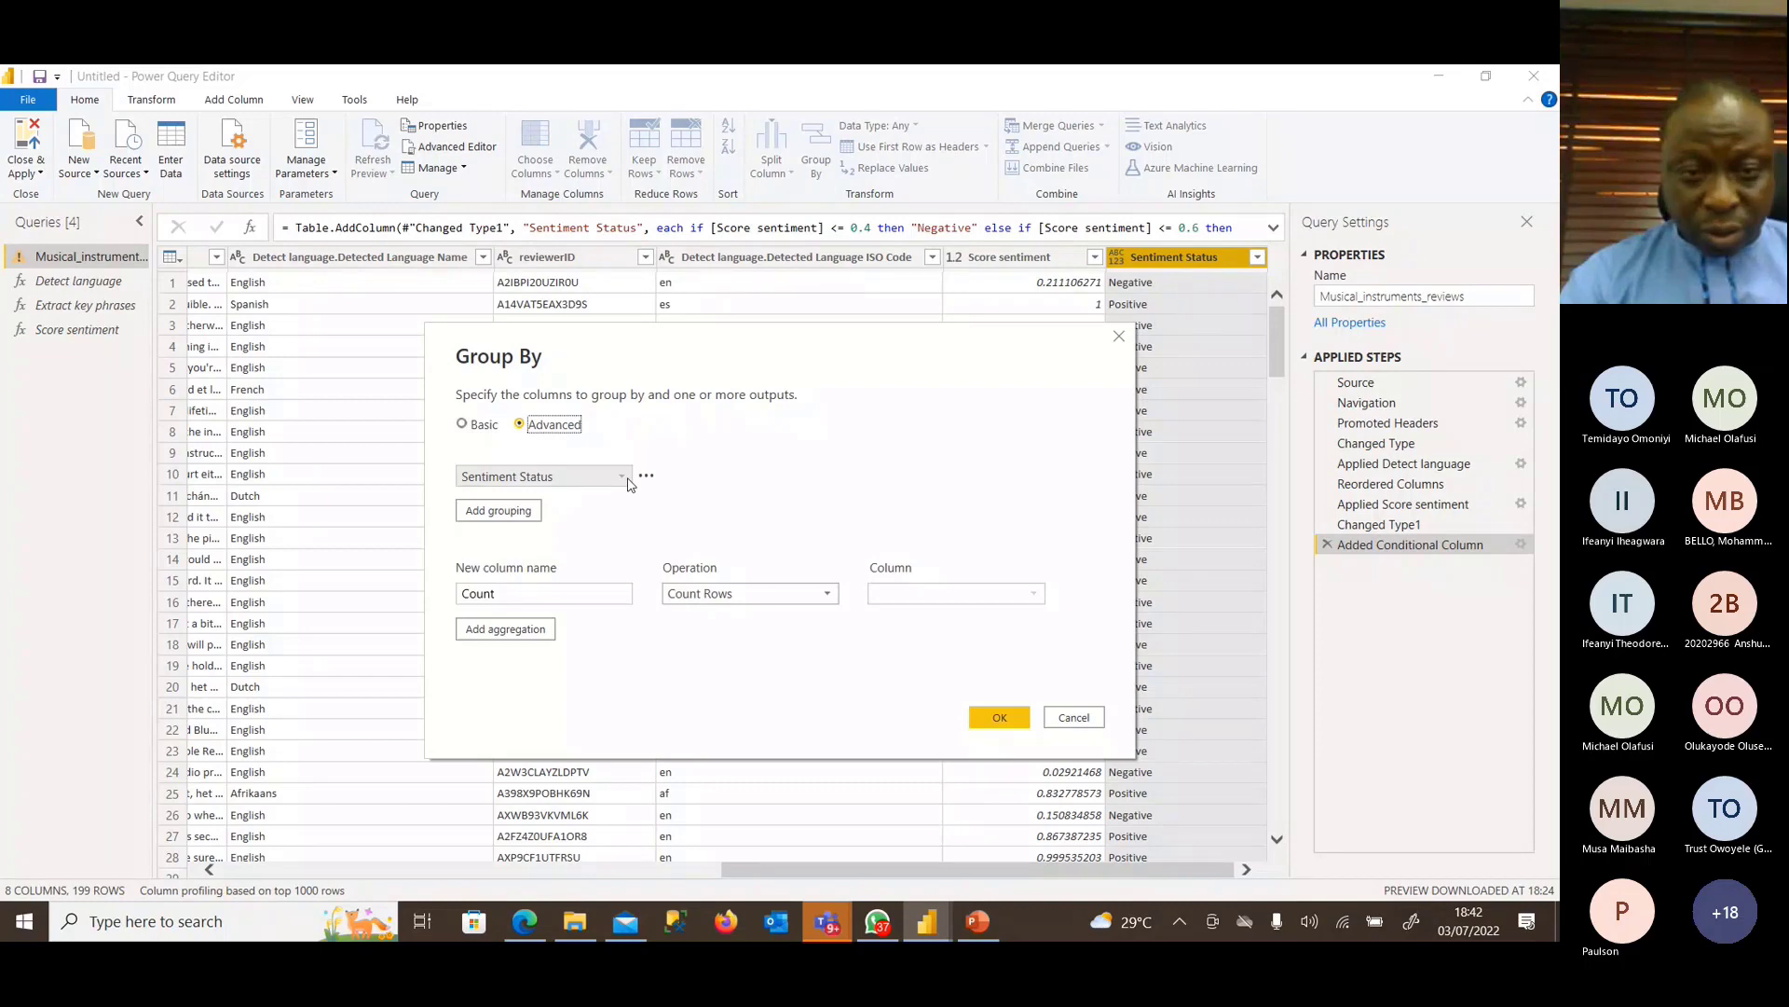
left_click(499, 510)
left_click(541, 508)
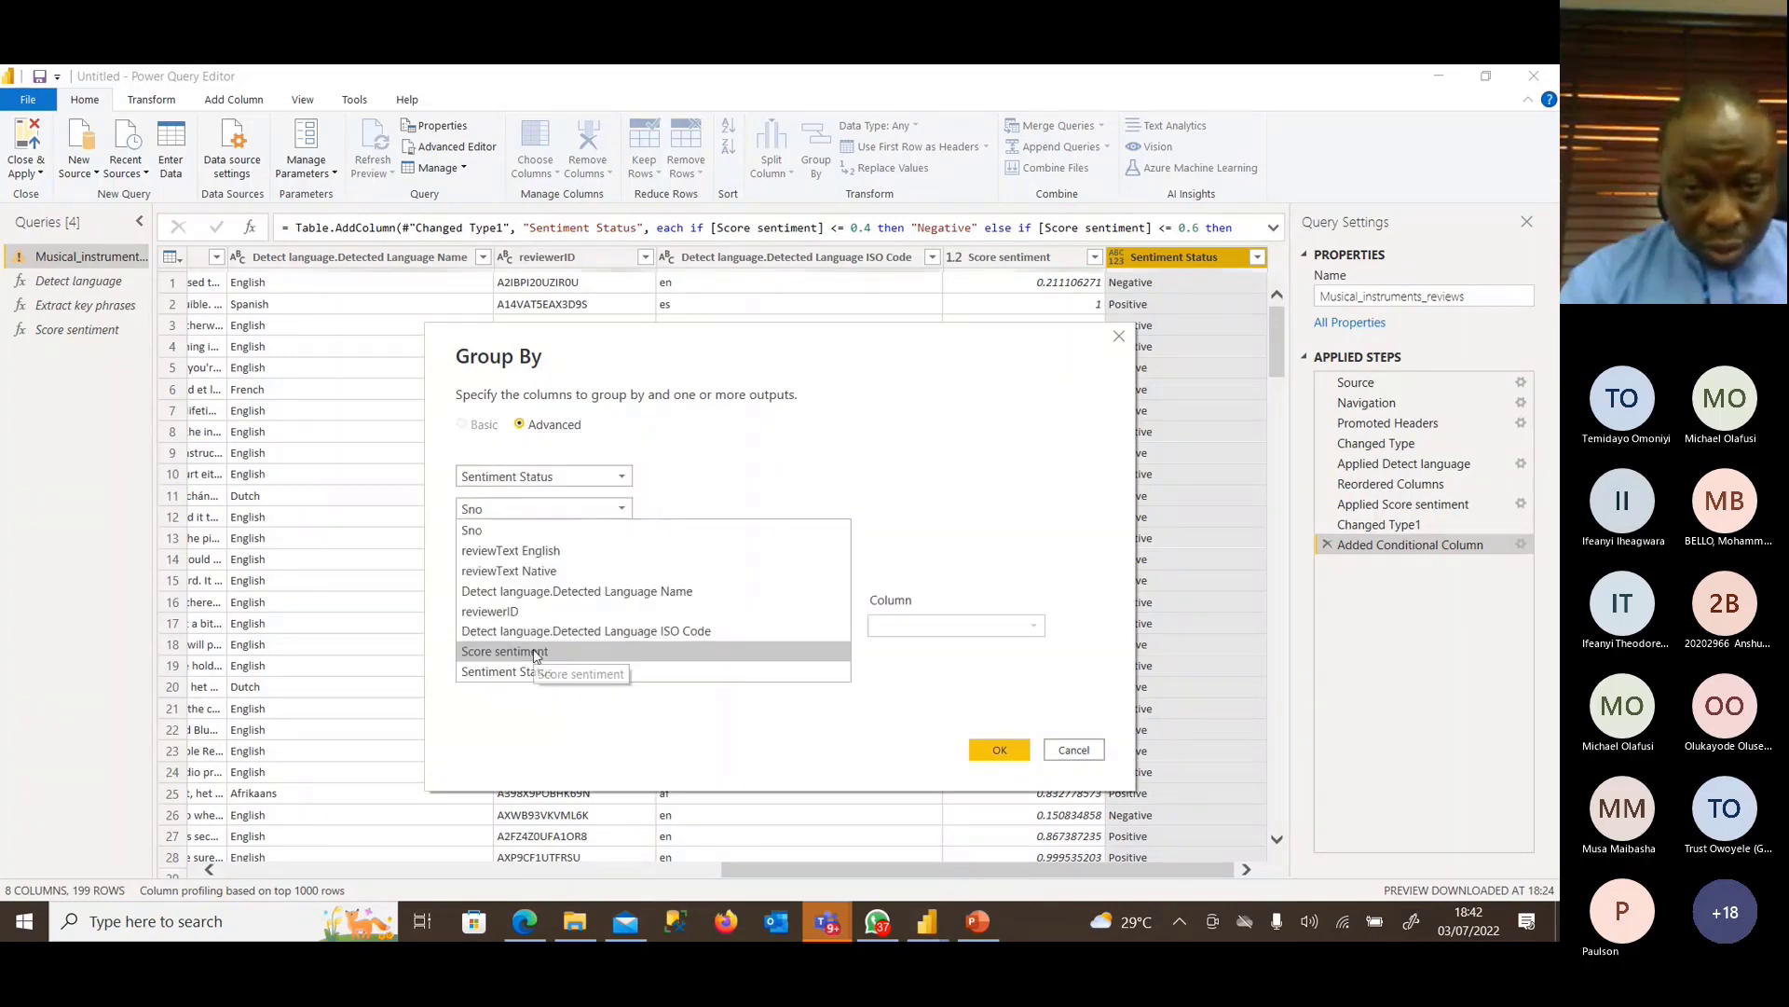
left_click(526, 651)
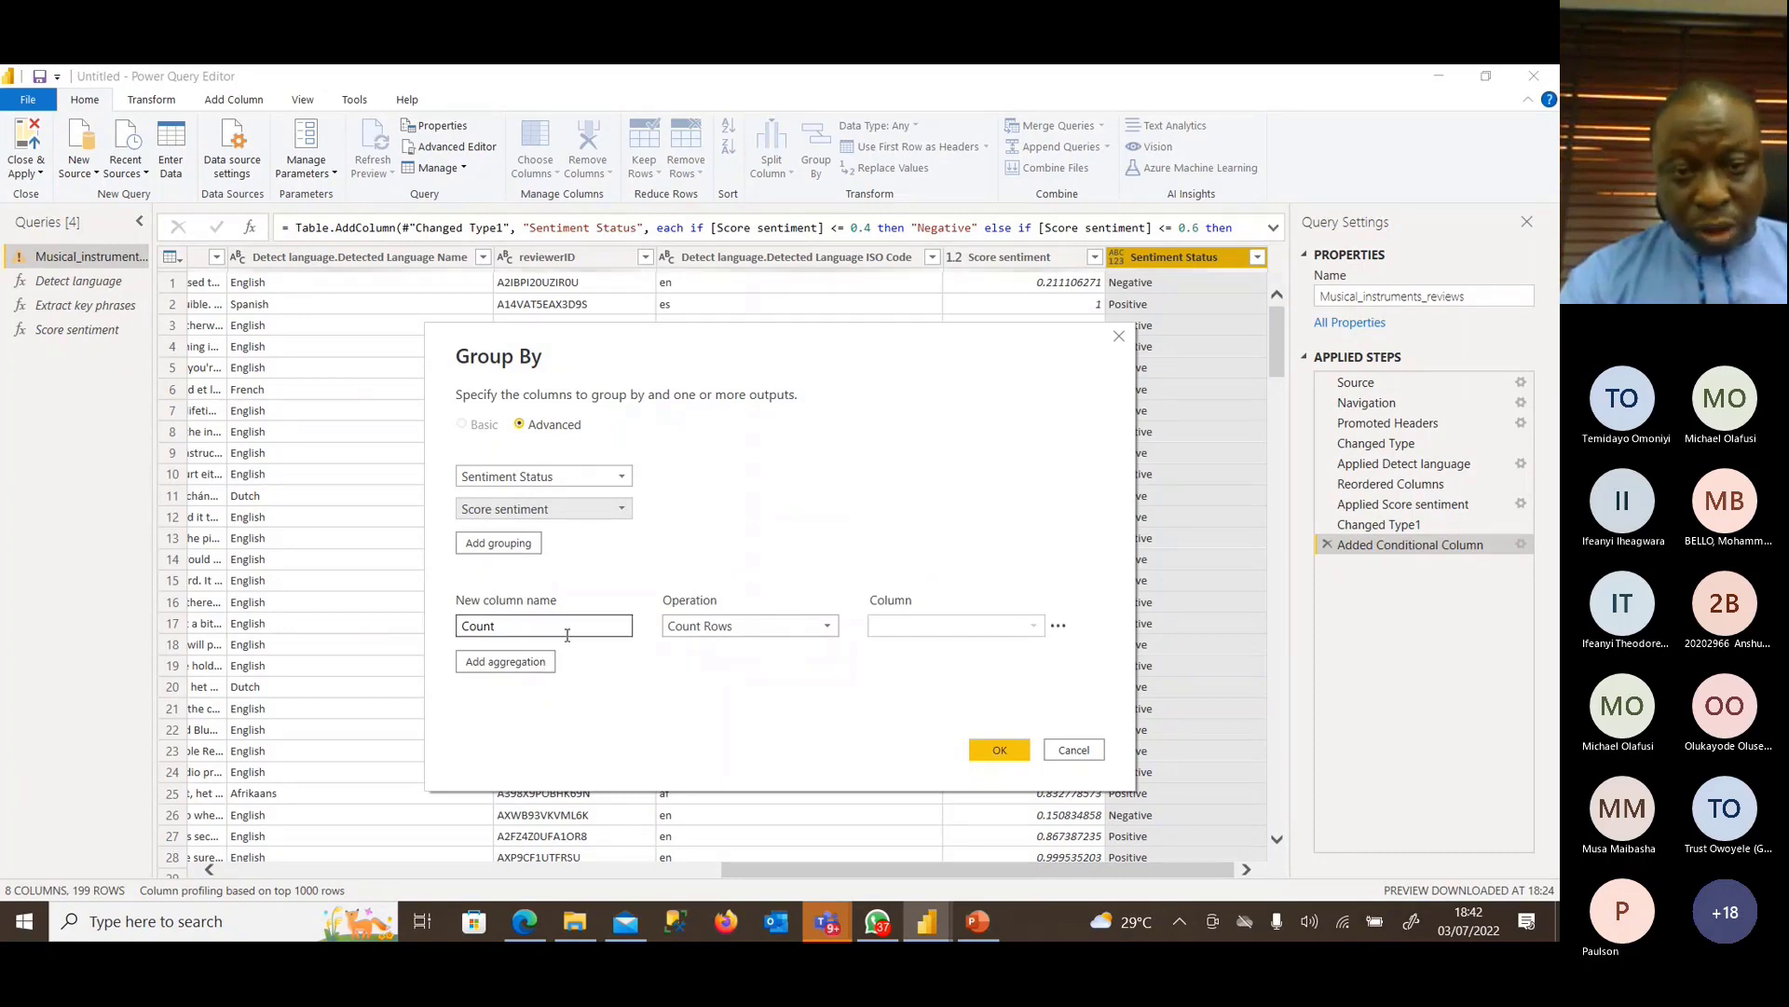
Add a second aggregation named Avg that calculates the average of the Score sentiment column.
left_click(522, 662)
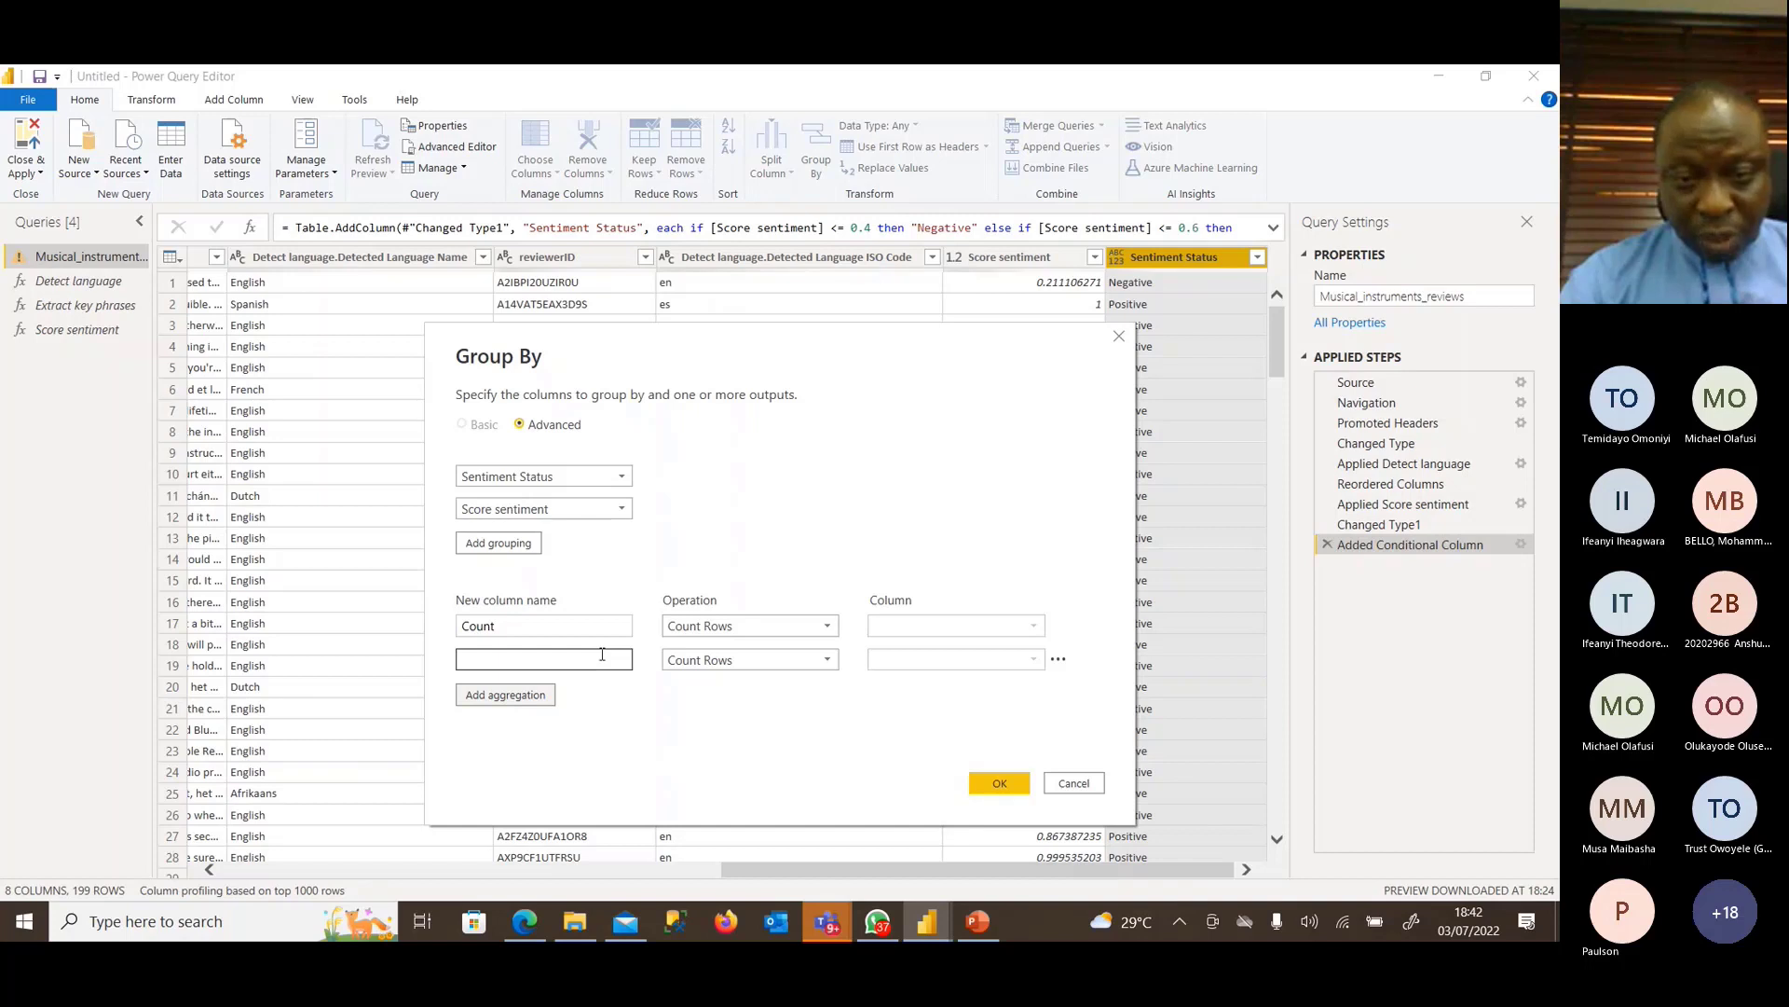
left_click(602, 656)
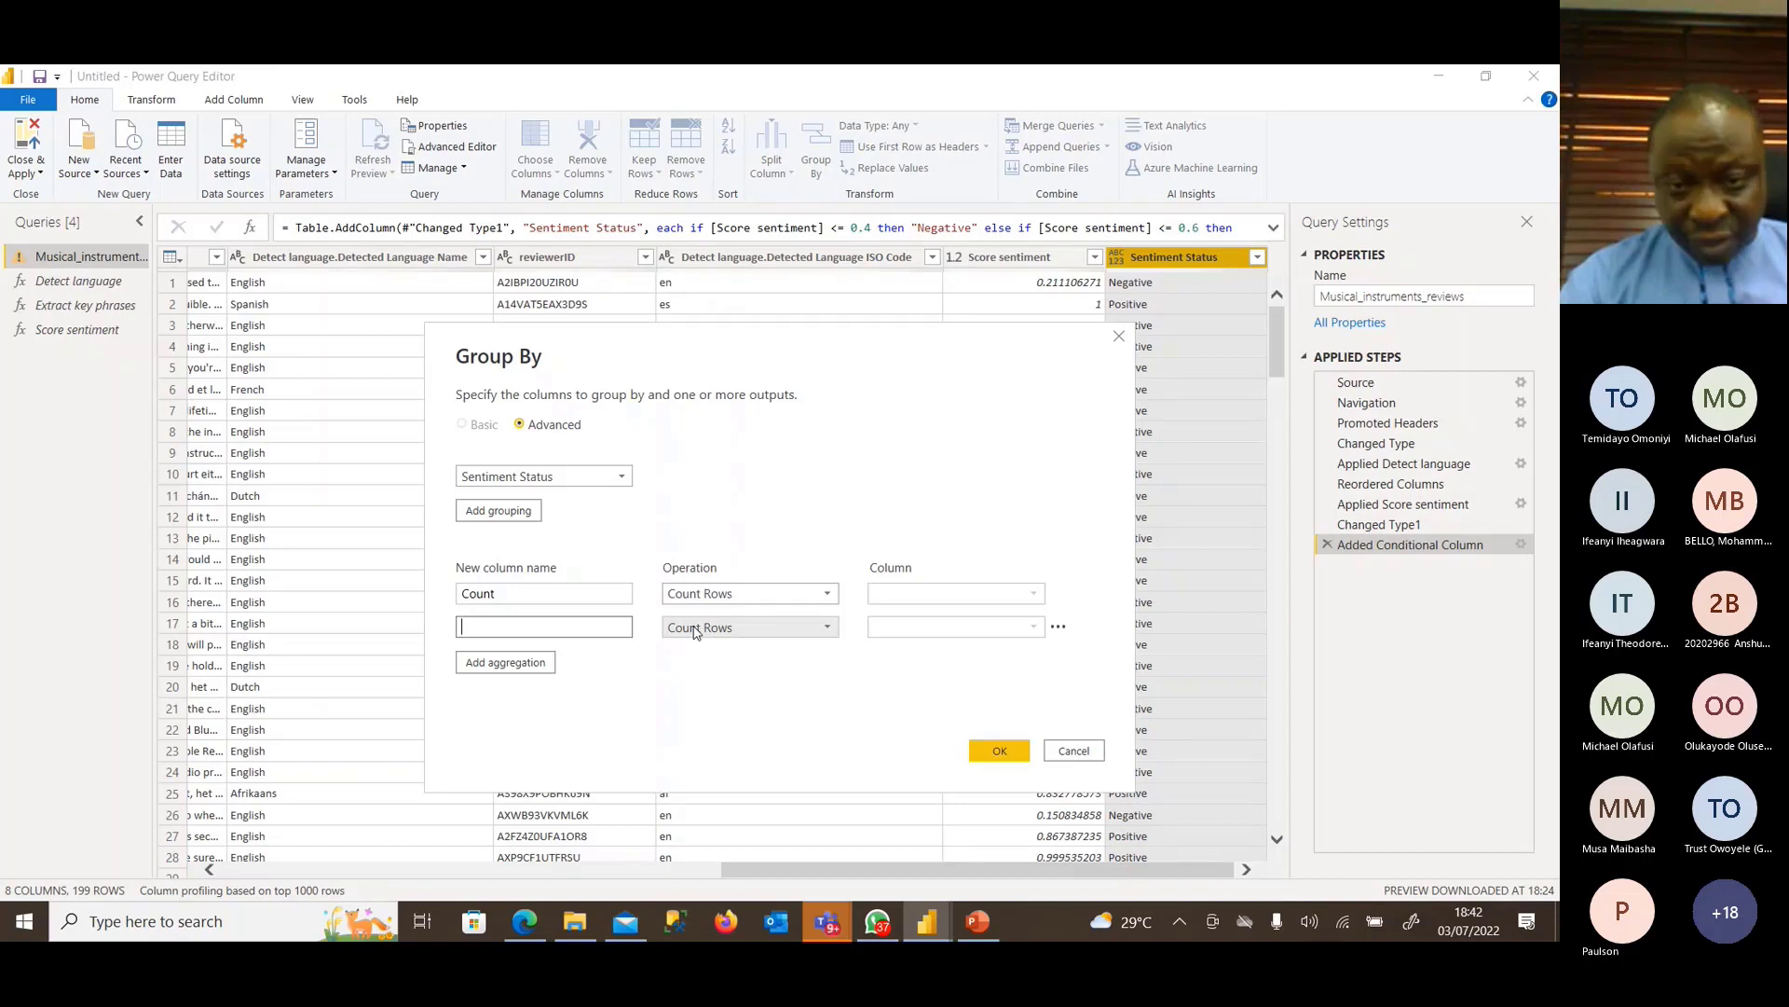
left_click(695, 632)
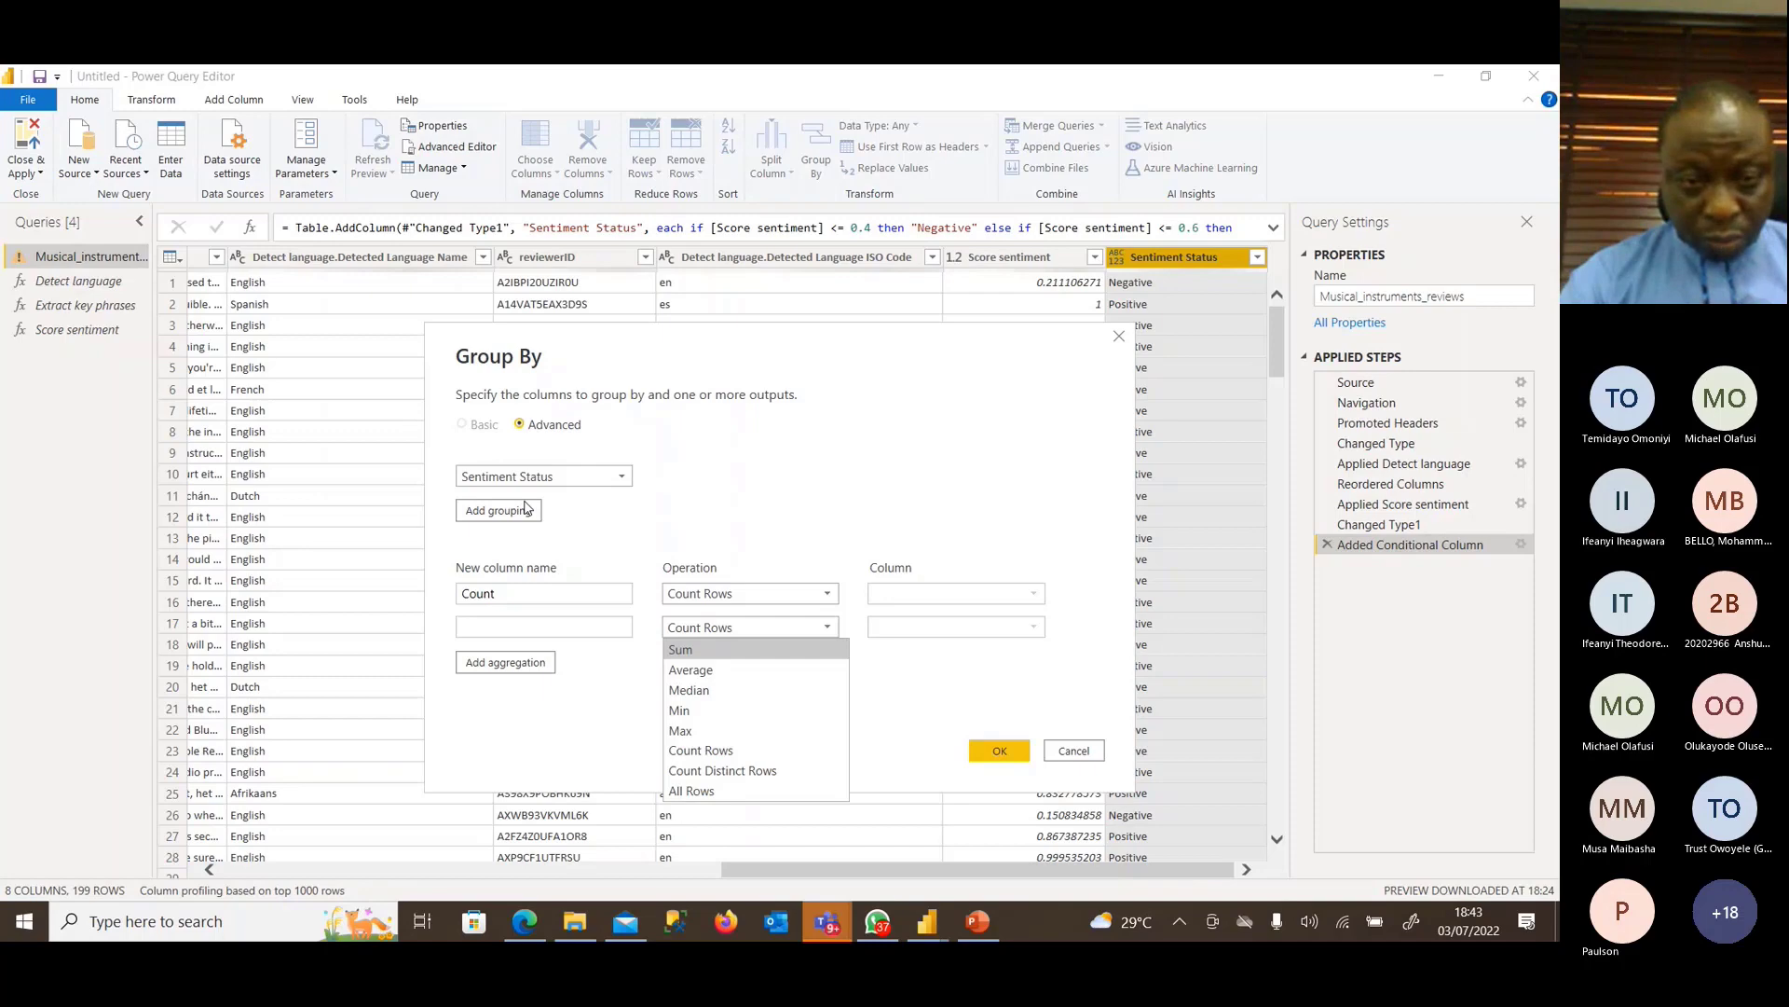
left_click(525, 508)
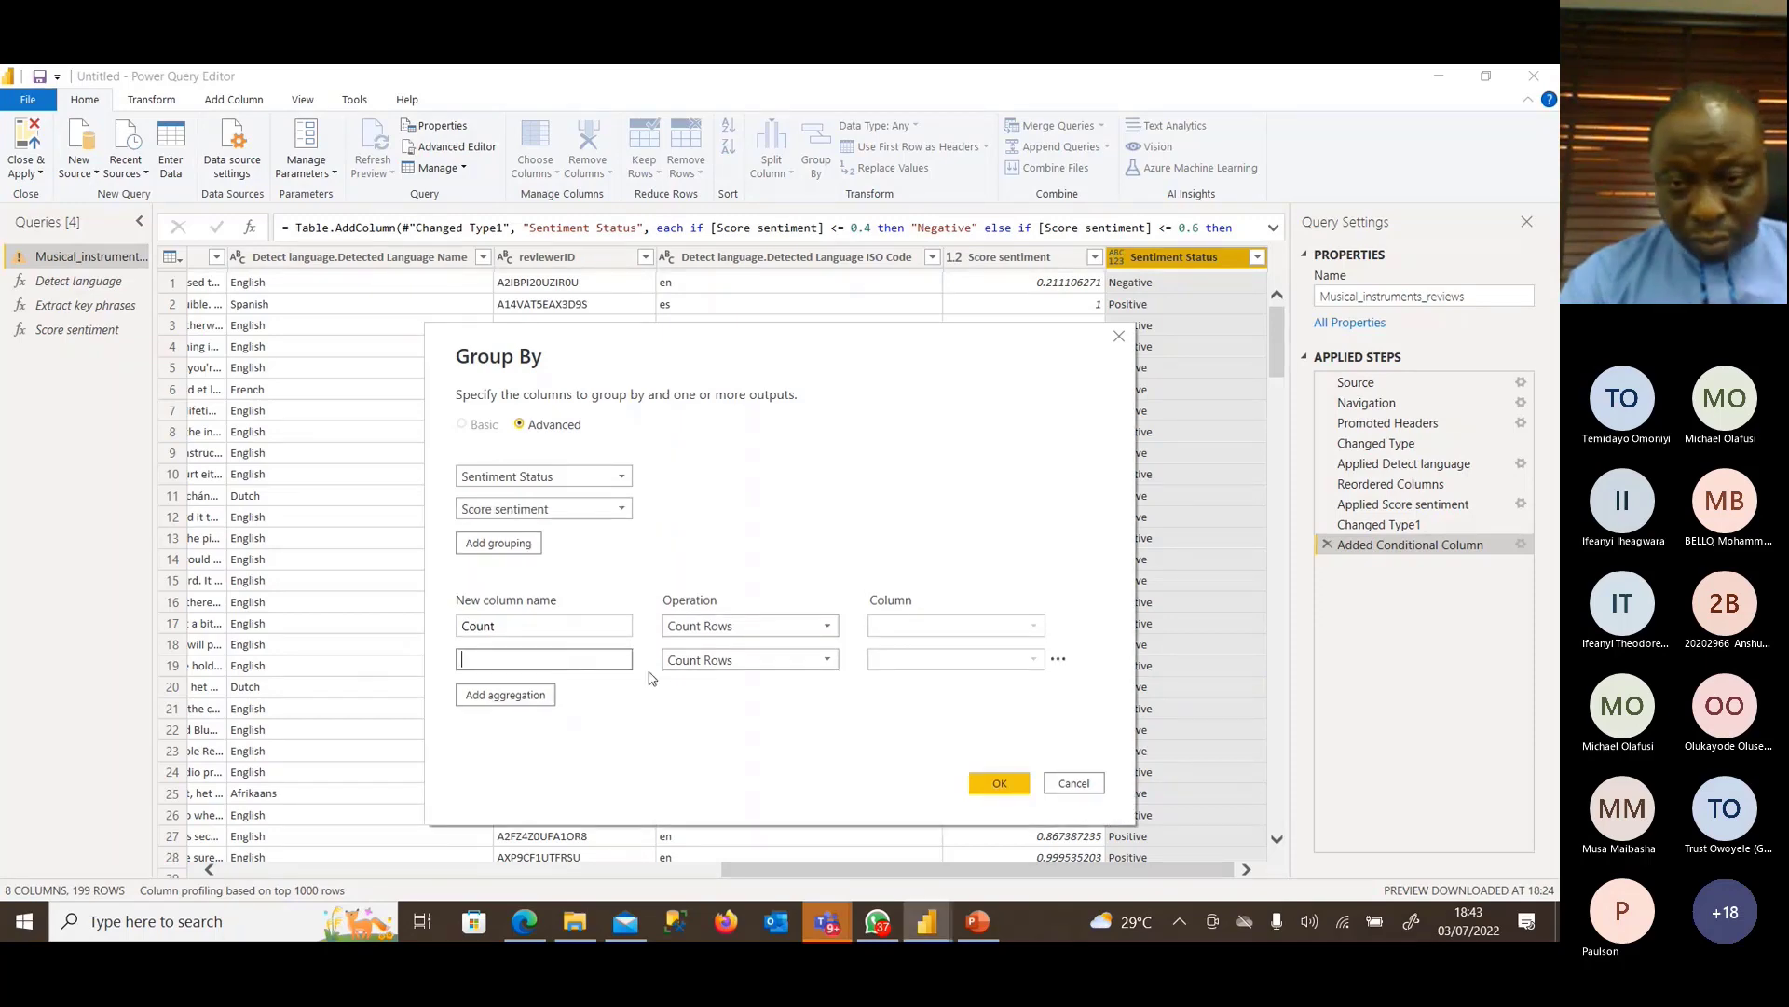
left_click(736, 660)
left_click(729, 703)
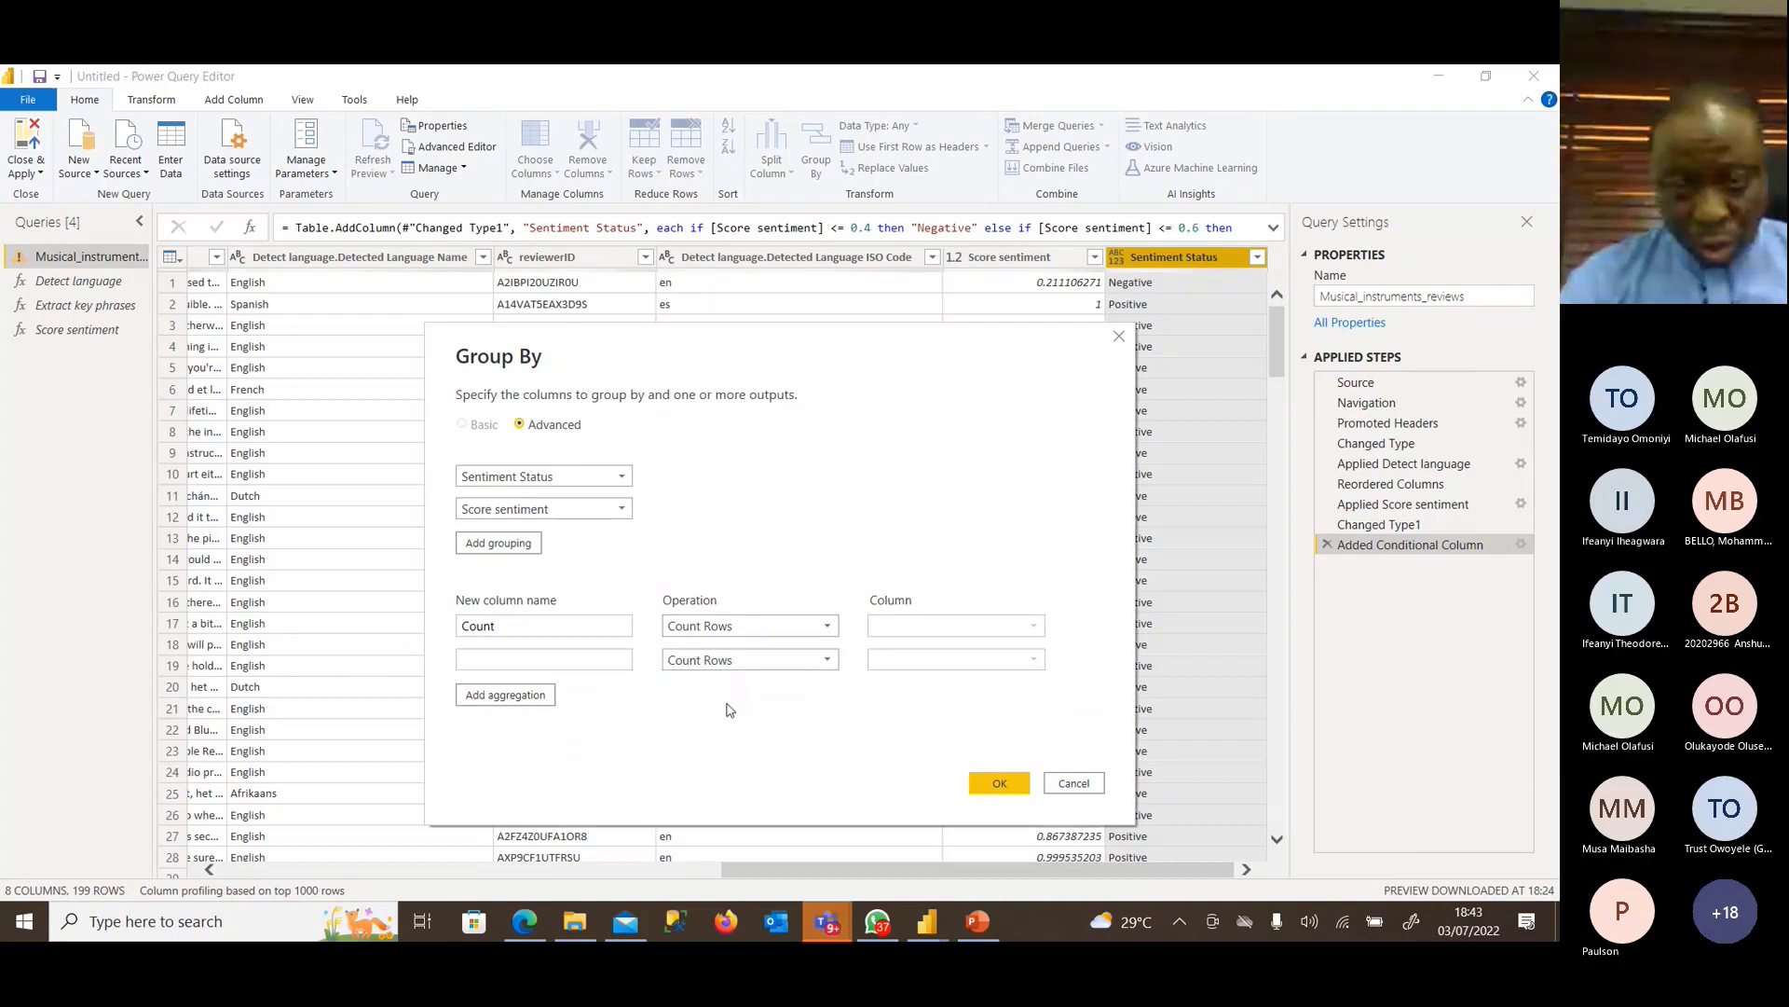
left_click(1032, 660)
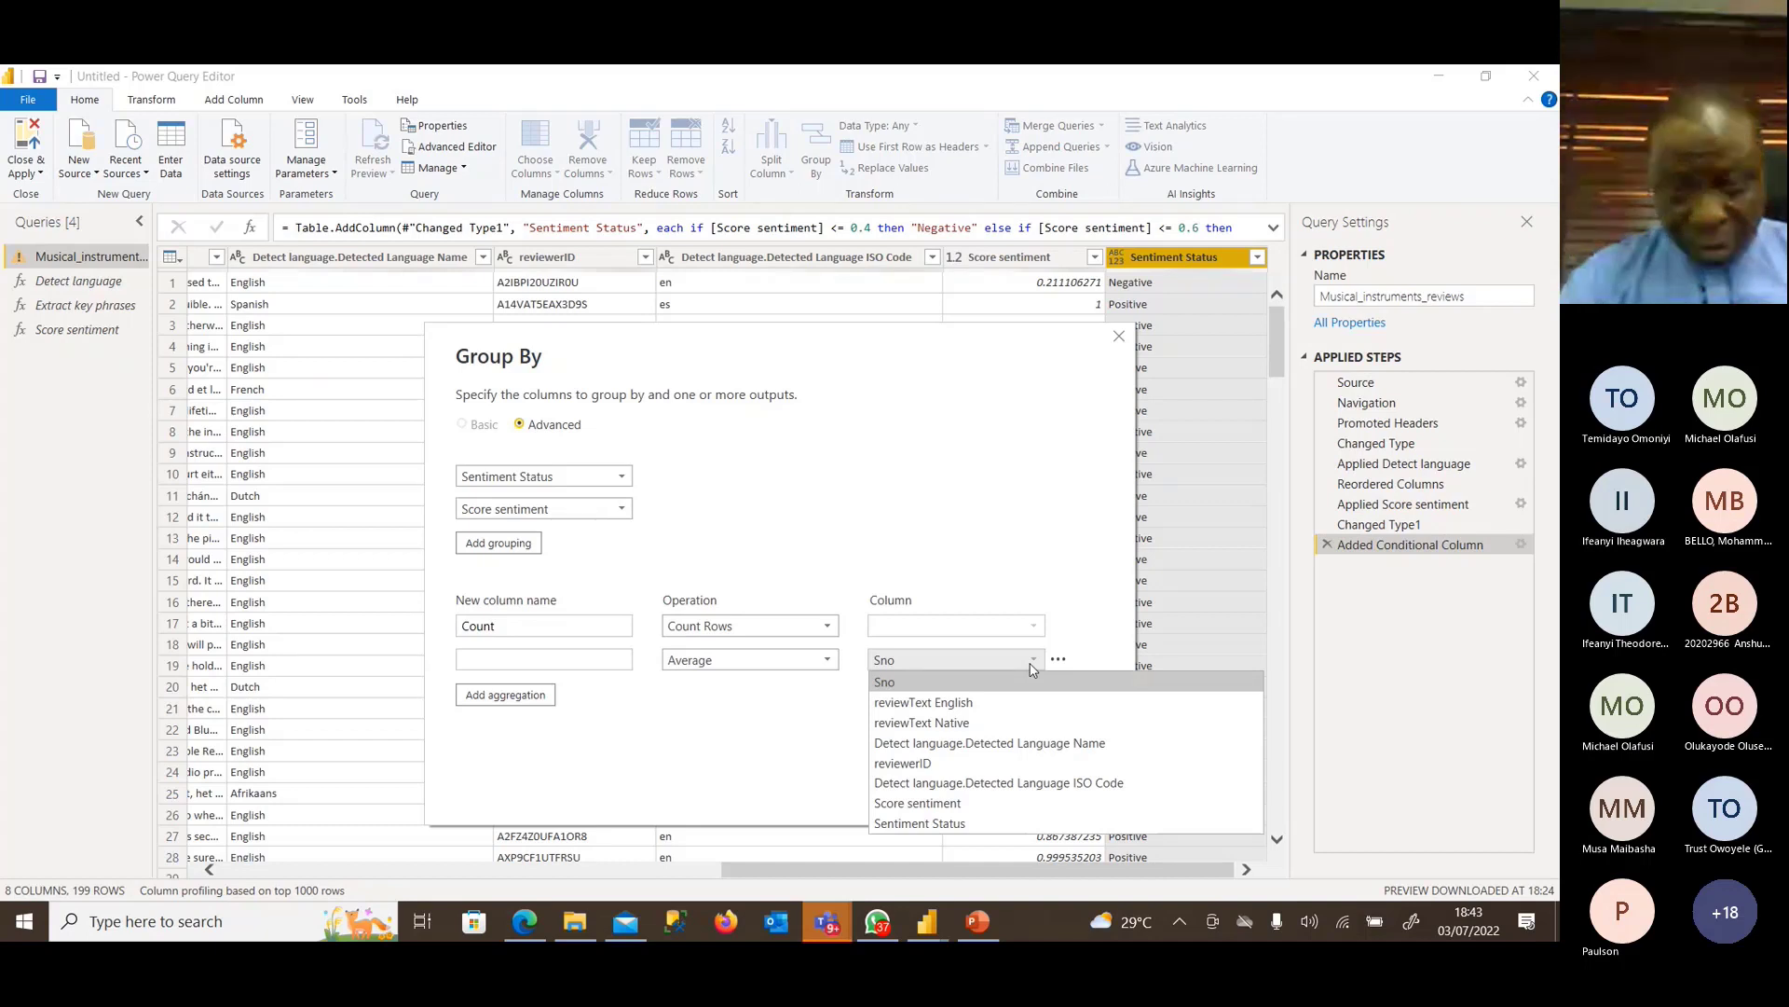
left_click(918, 803)
left_click(544, 660)
type("Avg")
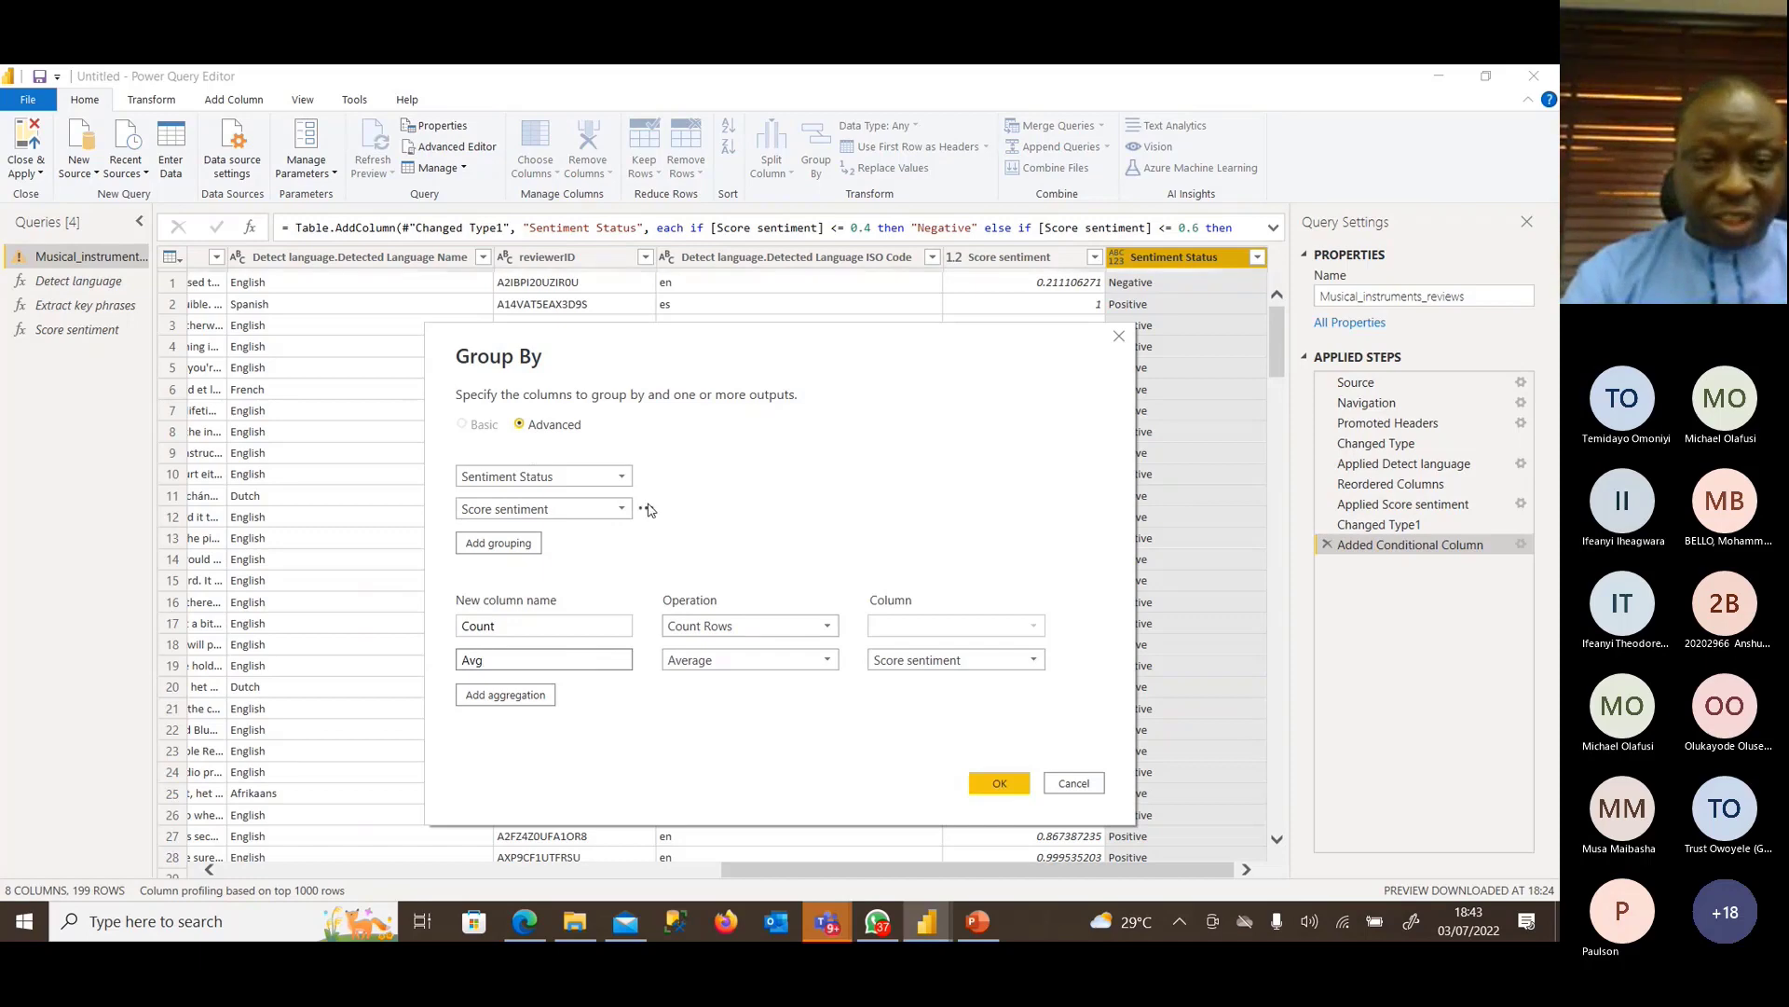
Remove Score sentiment from the grouping columns and apply the grouping by Sentiment Status alone.
left_click(647, 508)
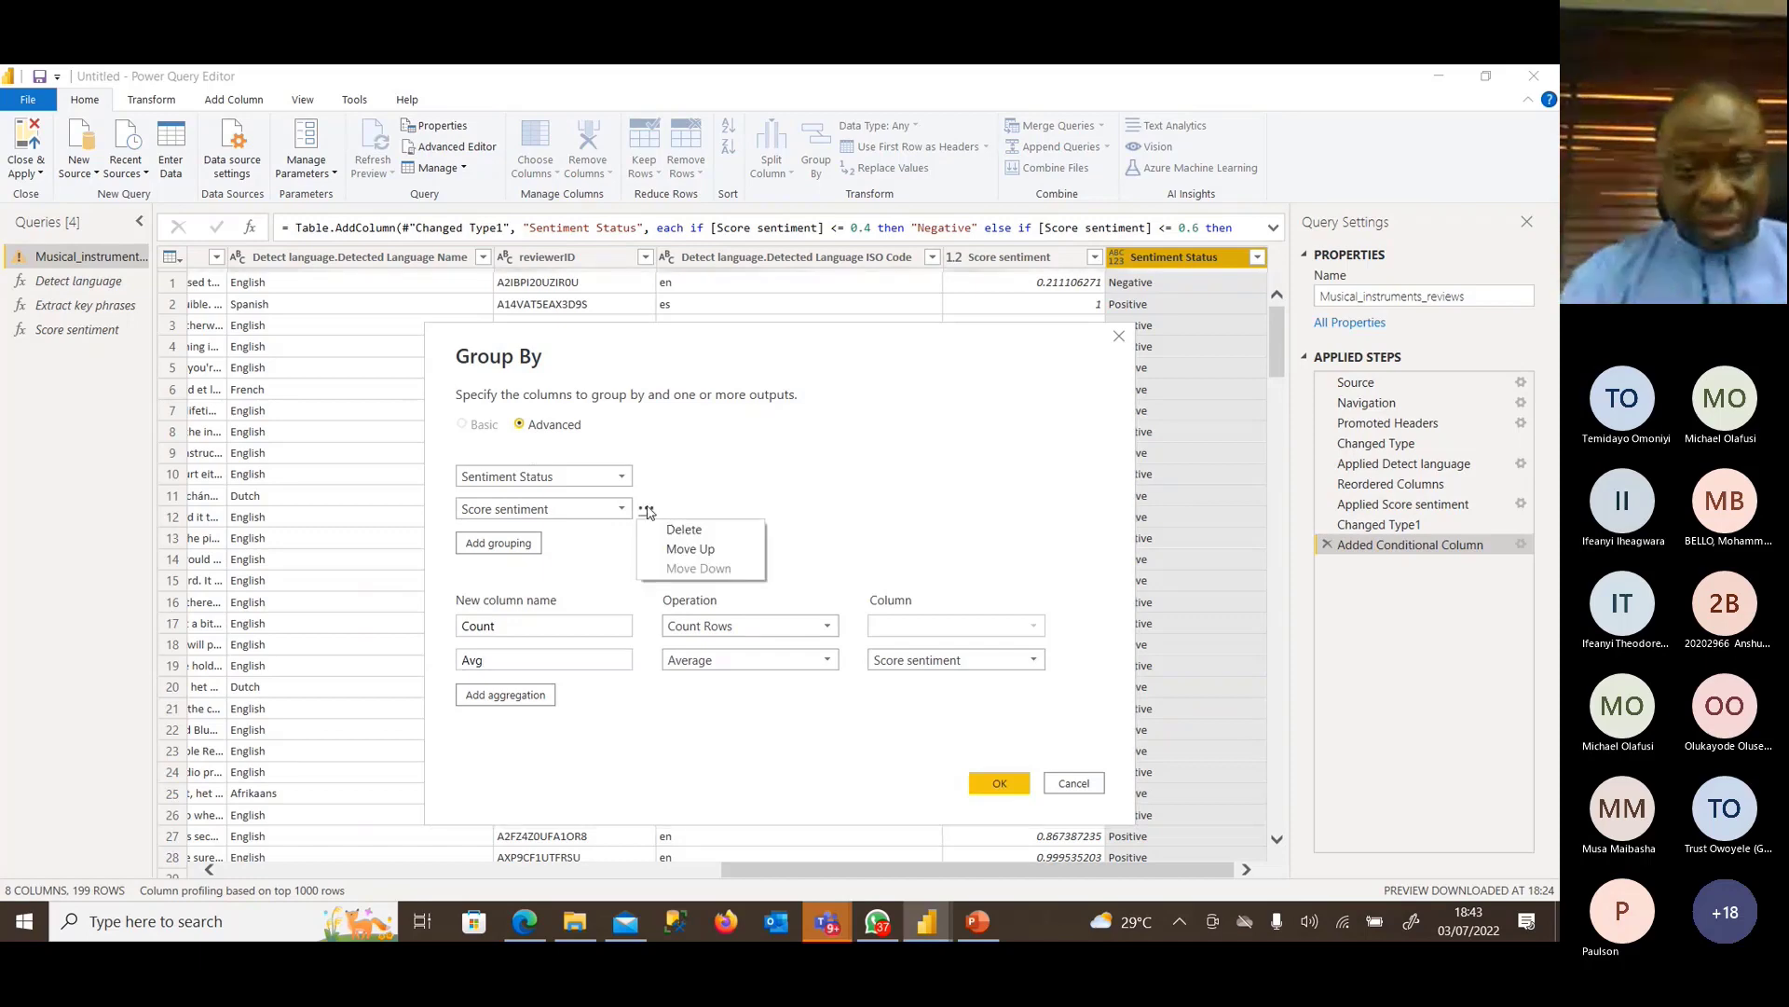
left_click(687, 530)
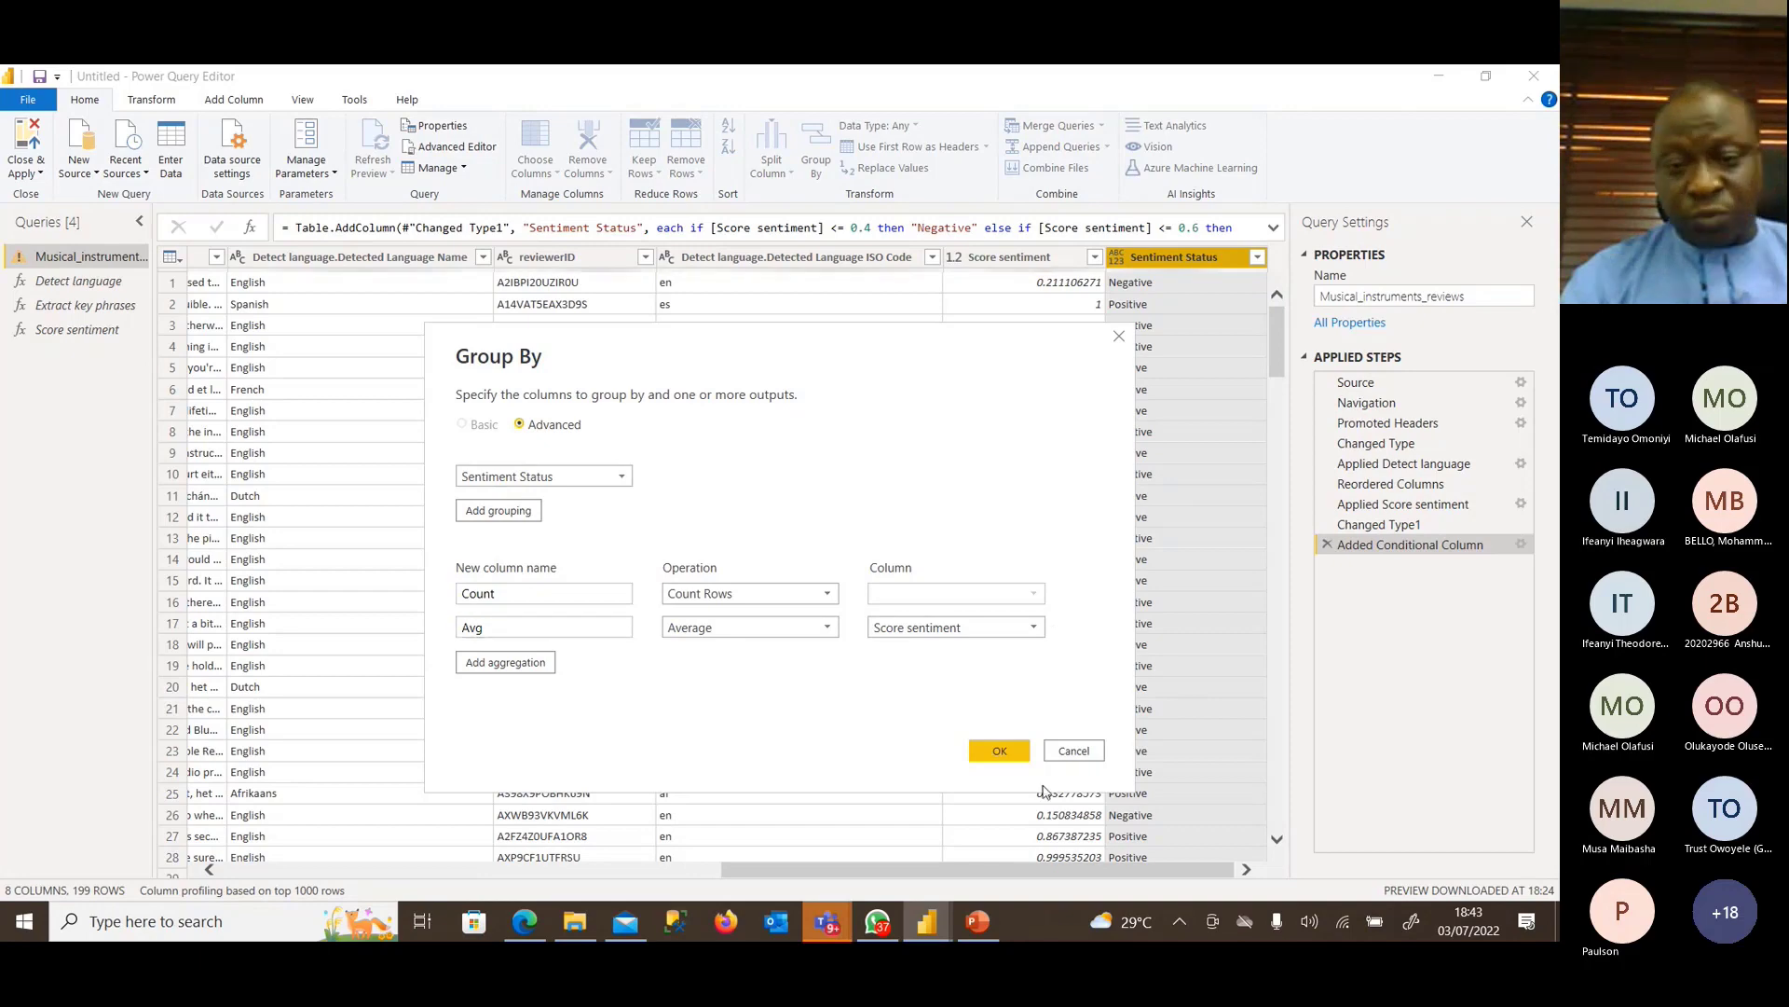
left_click(1000, 752)
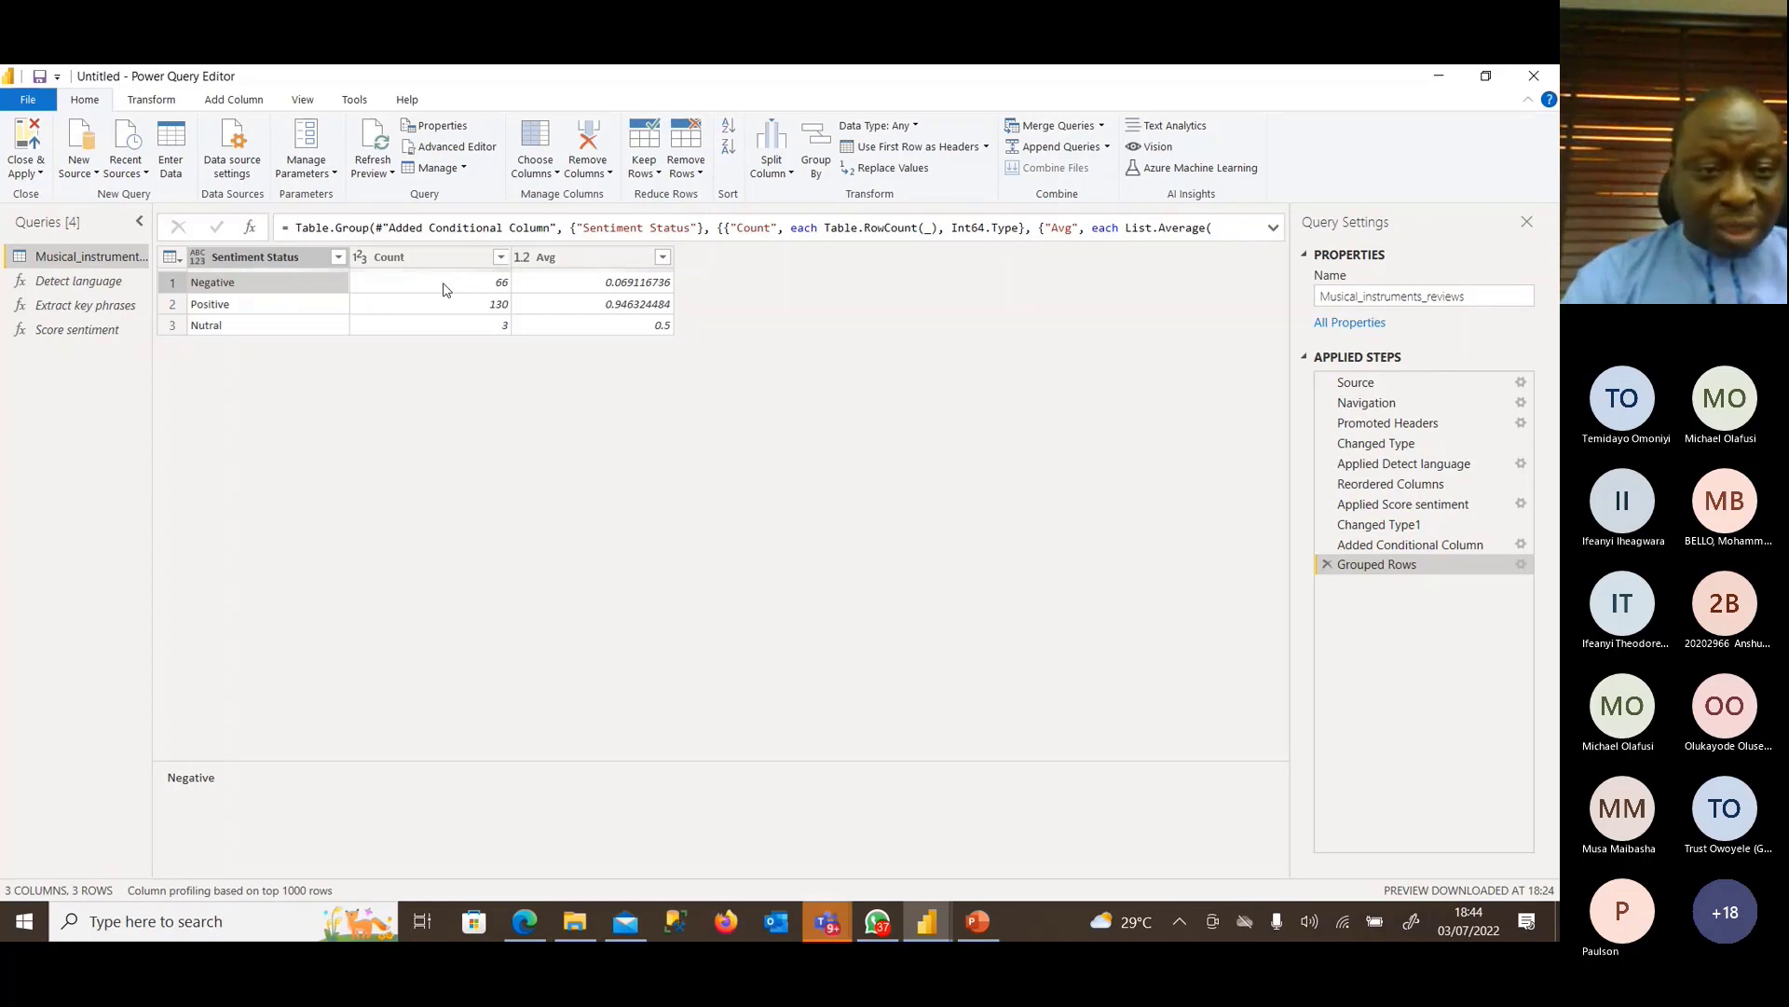
Examine the review count and average score of each sentiment group in the grouped table.
left_click(443, 283)
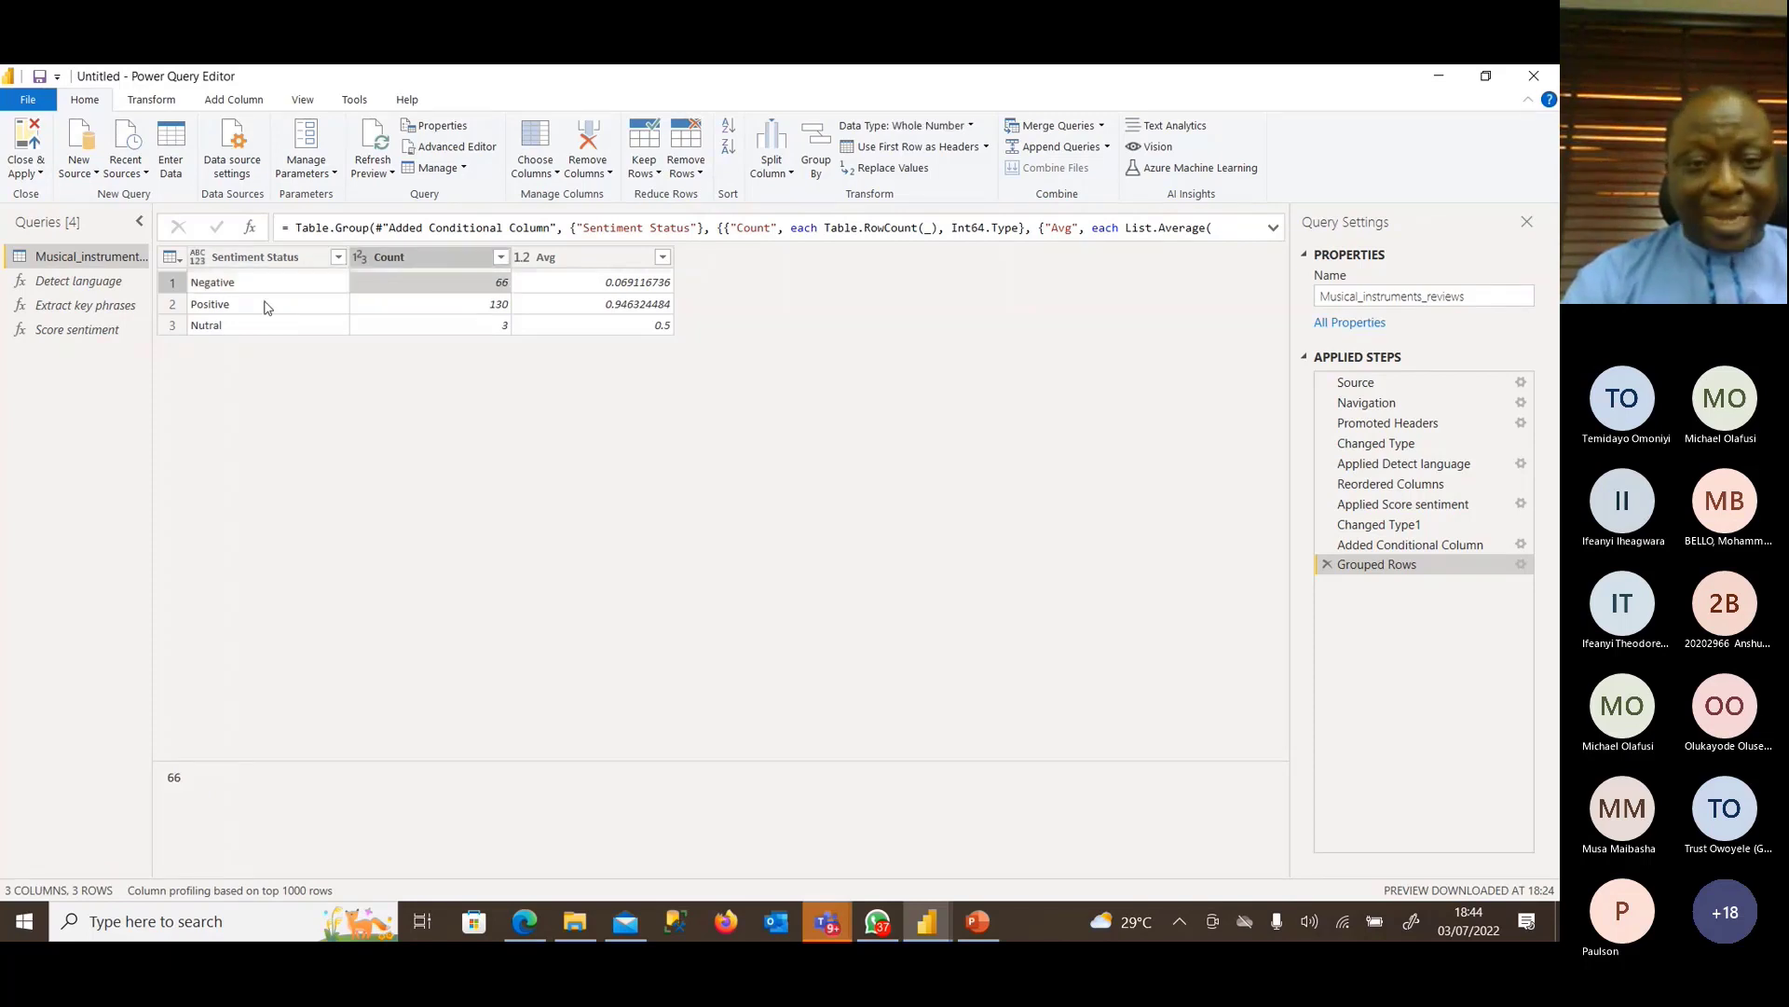
left_click(491, 311)
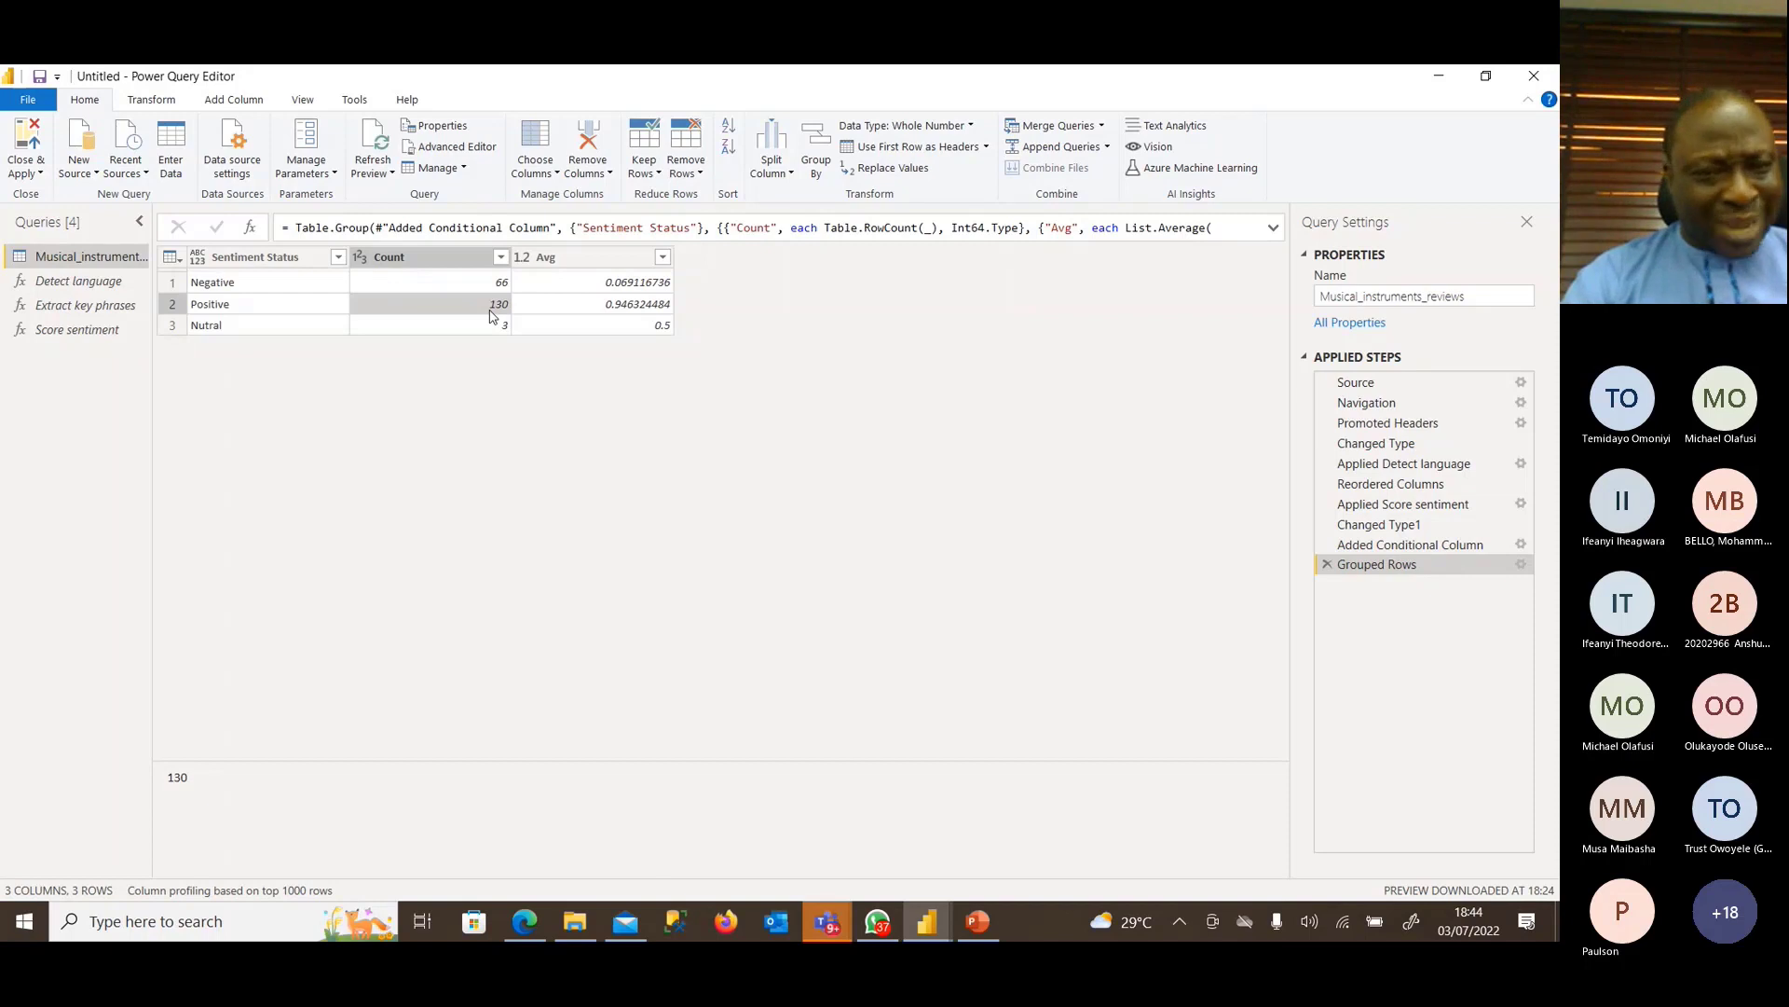
left_click(239, 330)
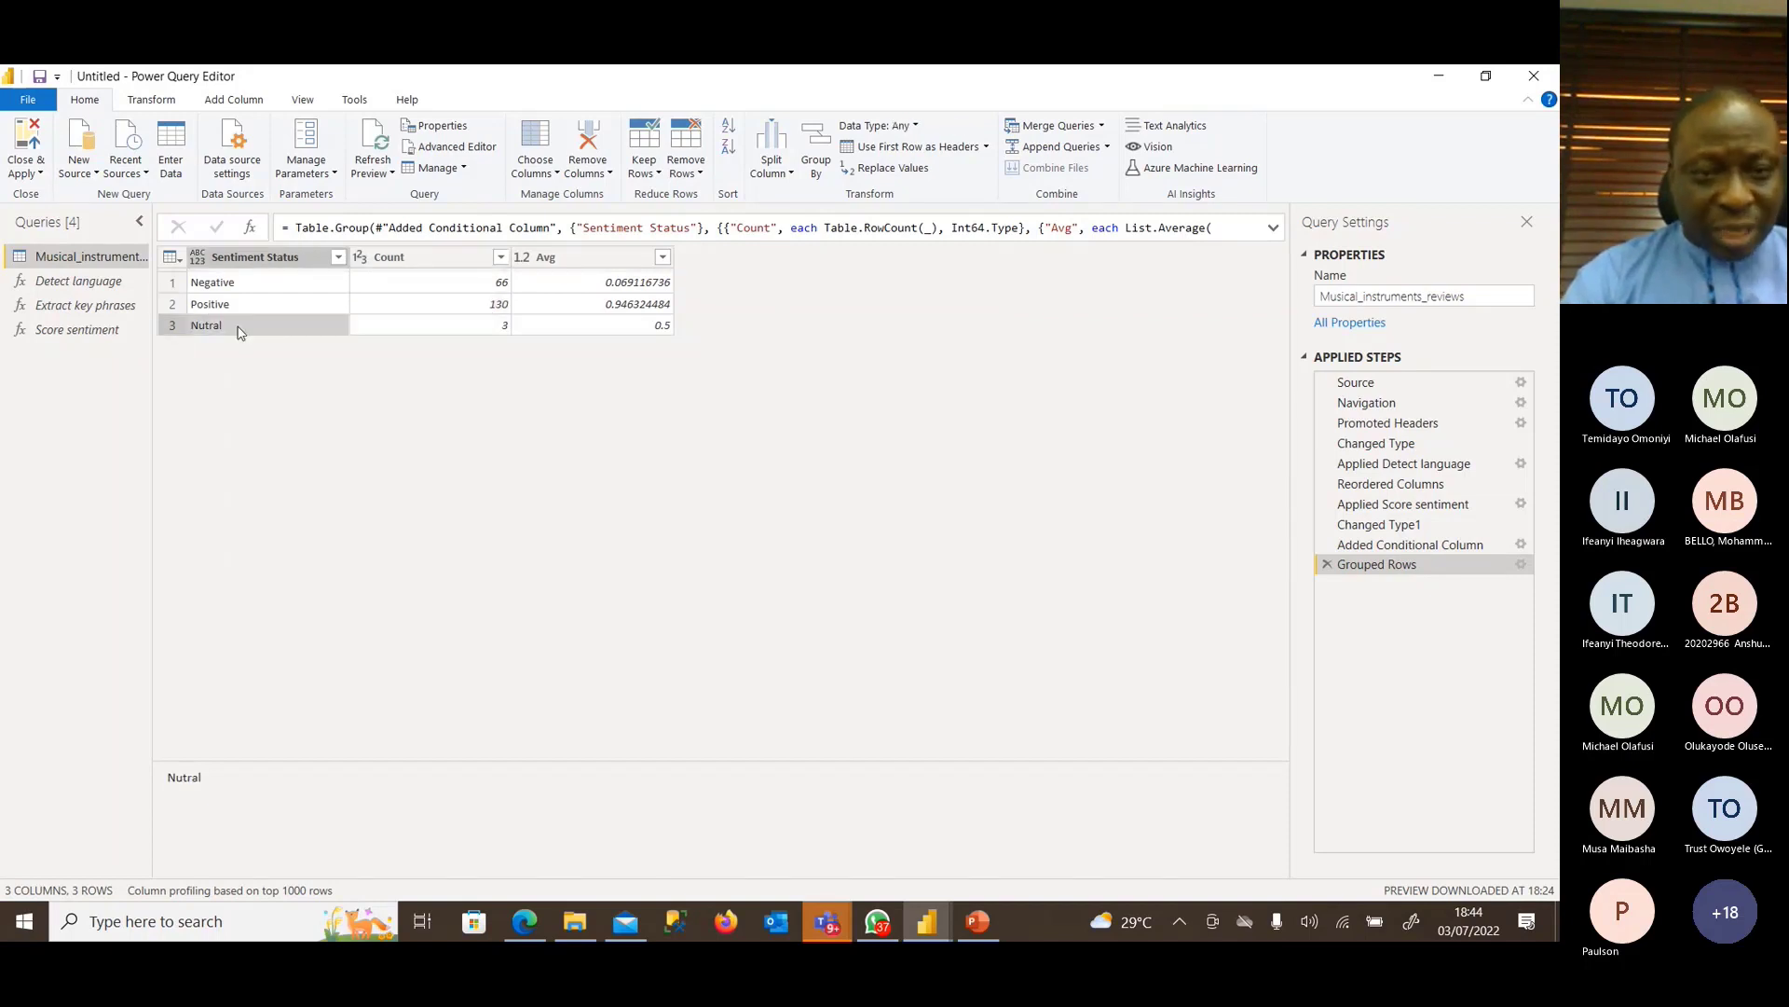
left_click(499, 331)
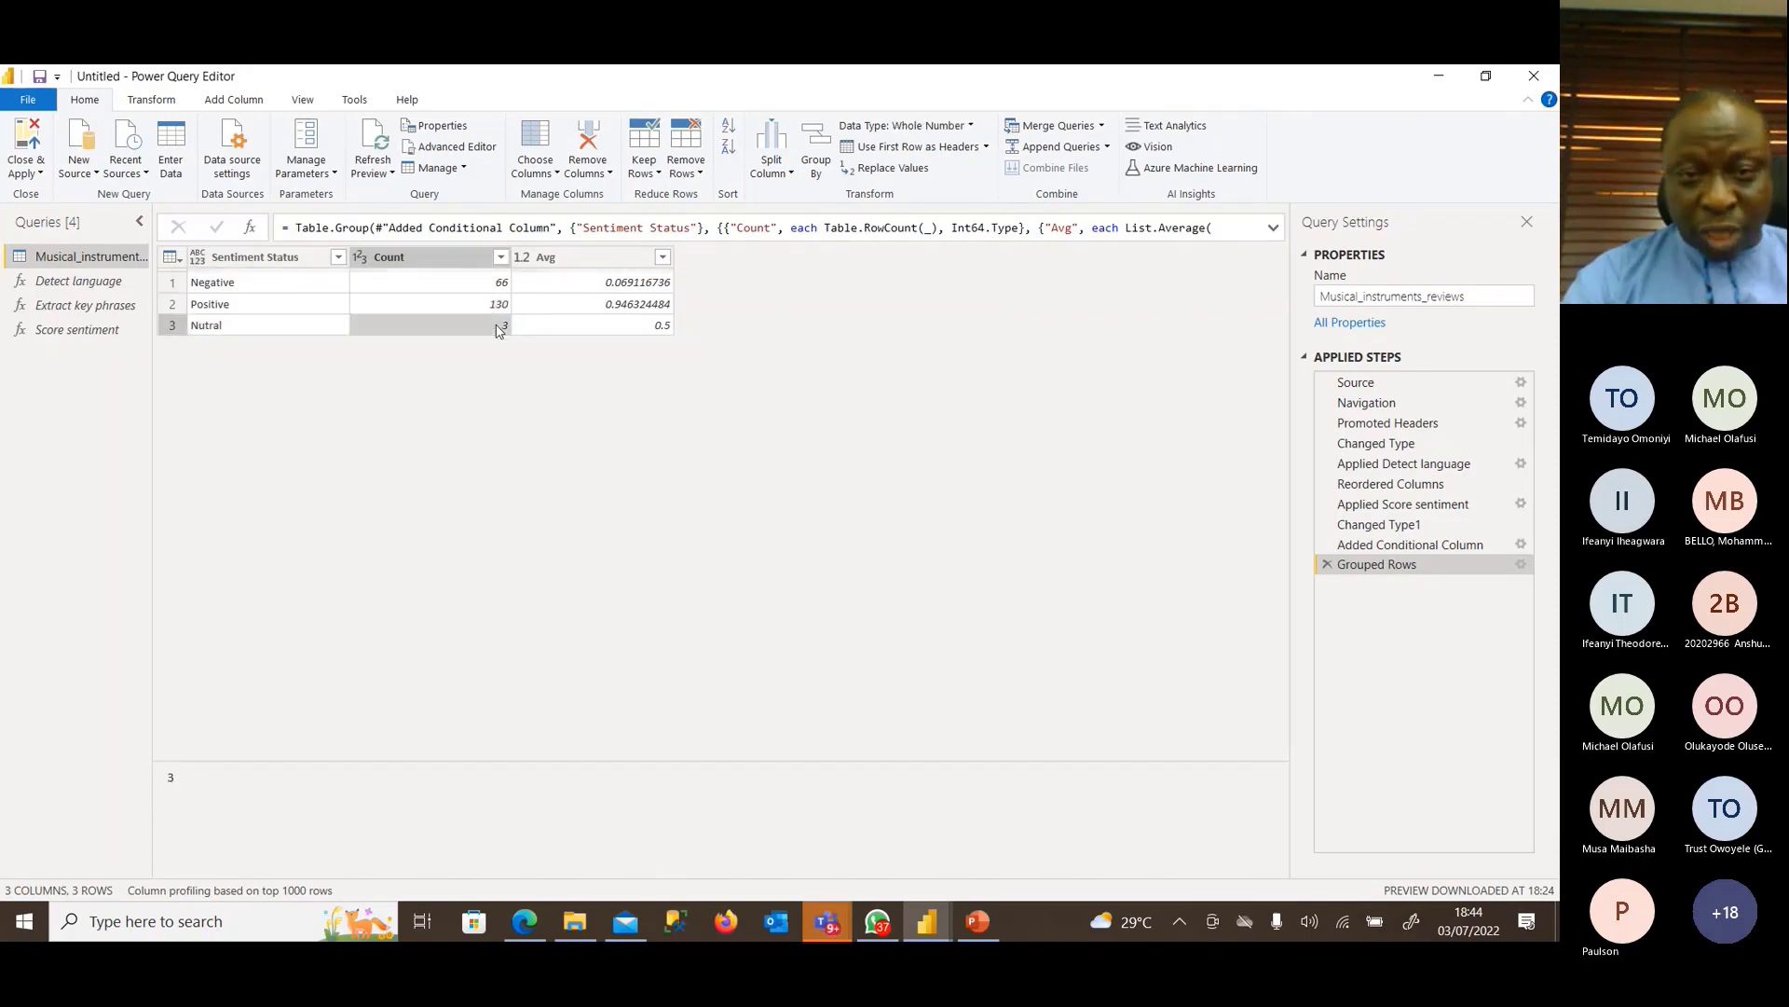
left_click(623, 308)
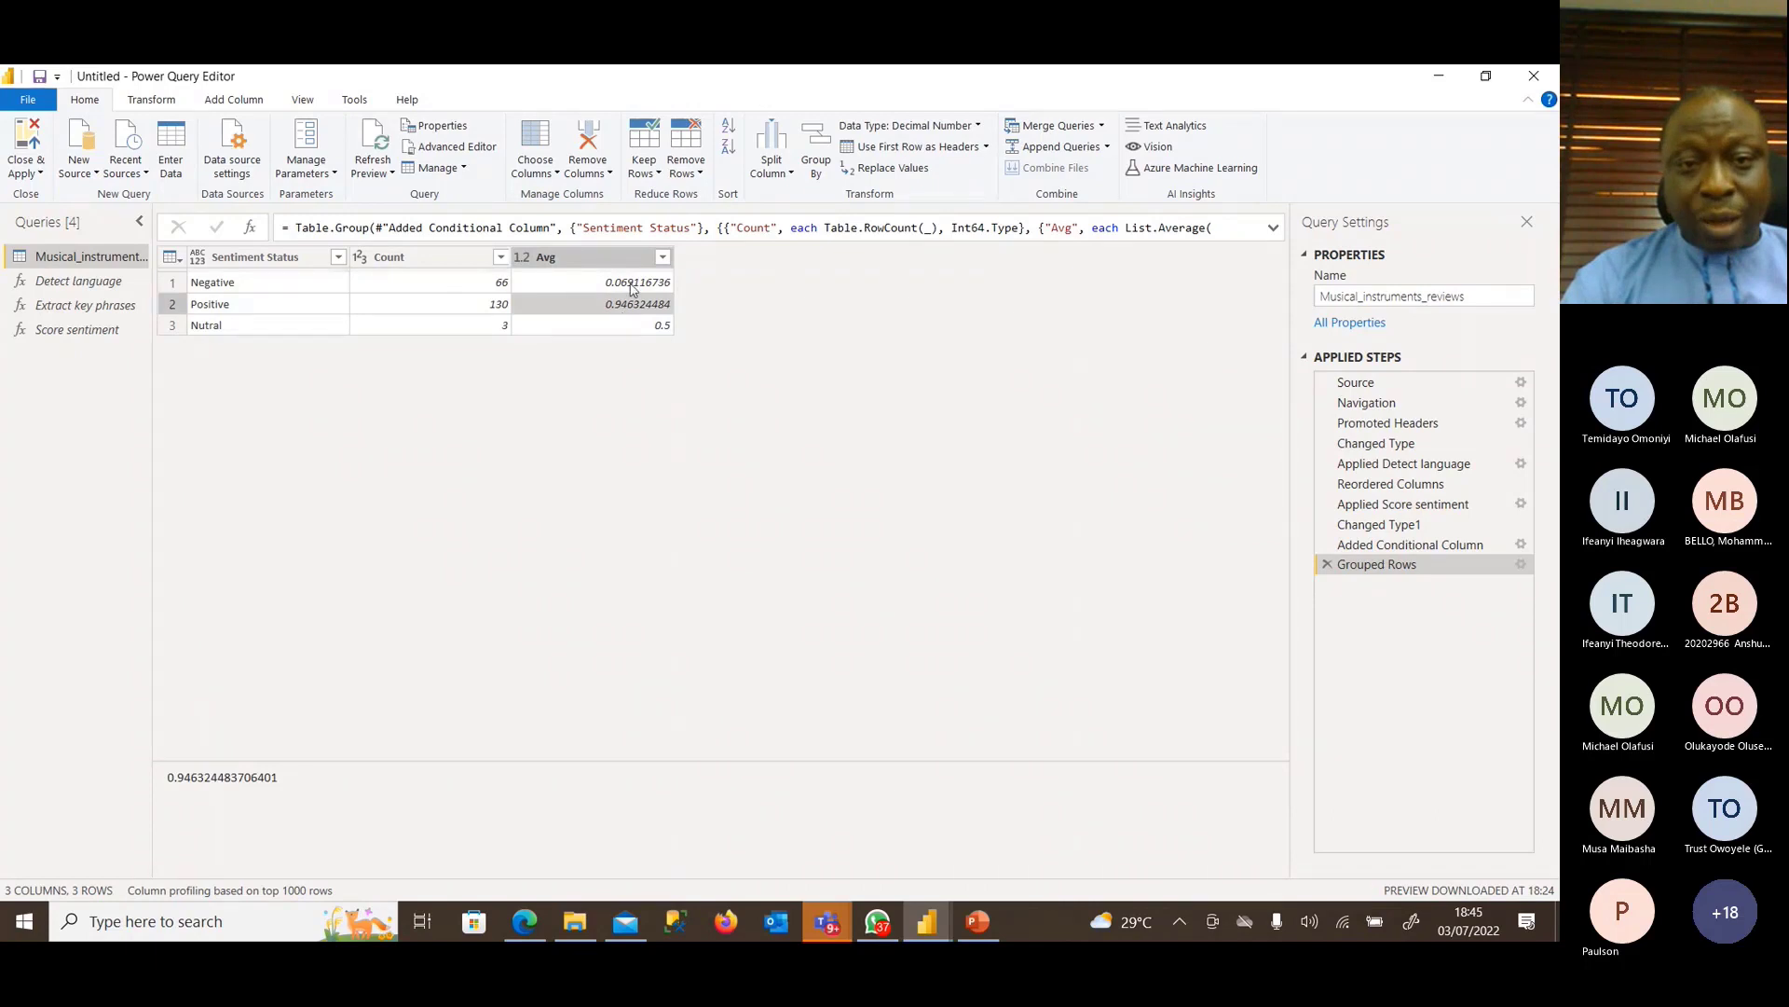
left_click(632, 288)
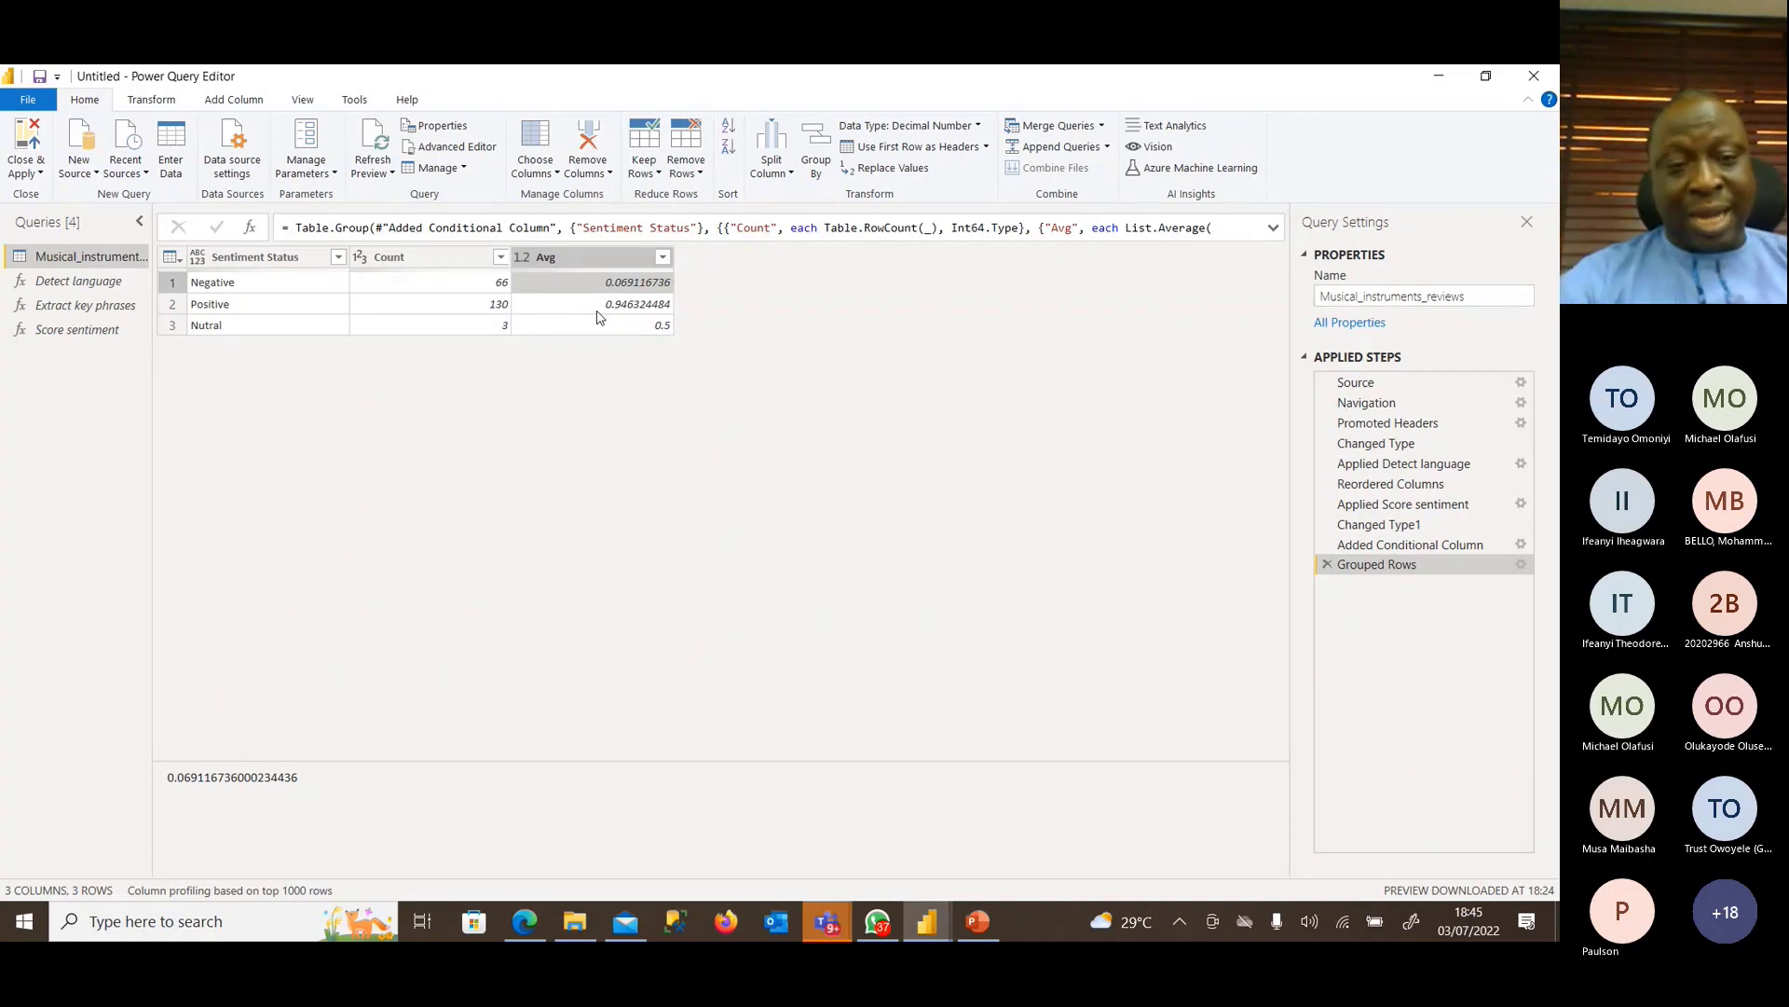
left_click(602, 326)
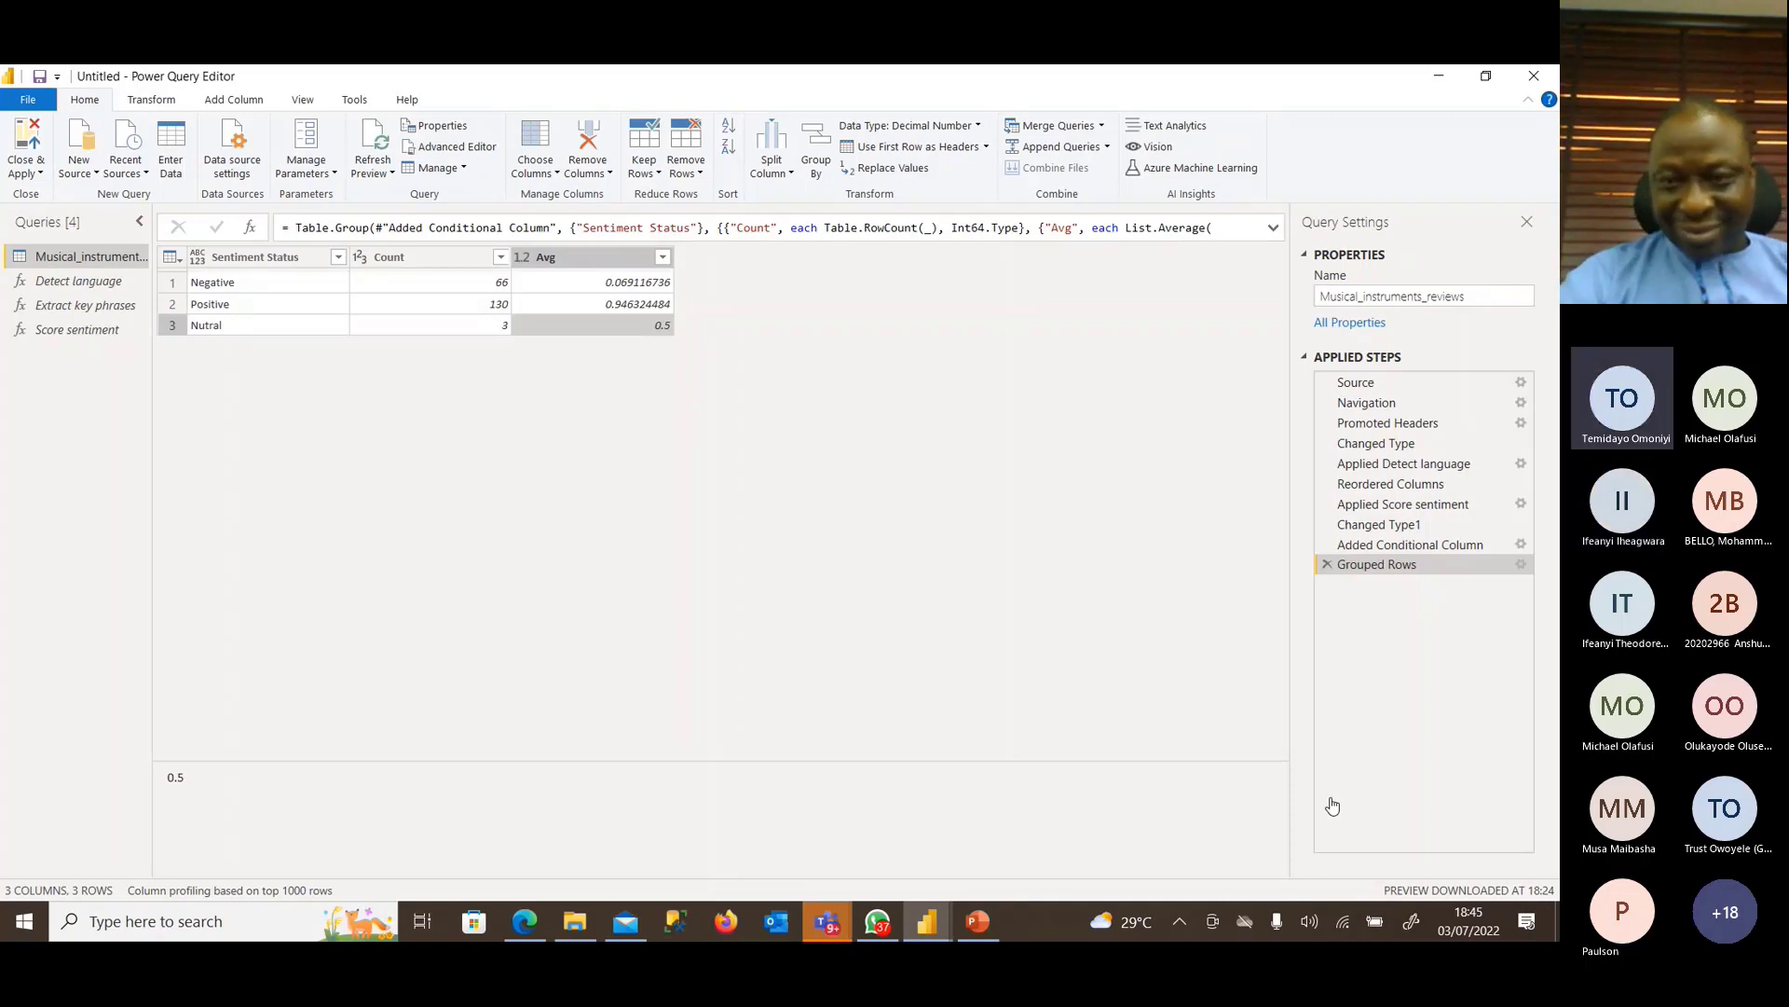
Switch to the Teams meeting window and go through the more recent messages in the meeting chat.
key("alt+Tab")
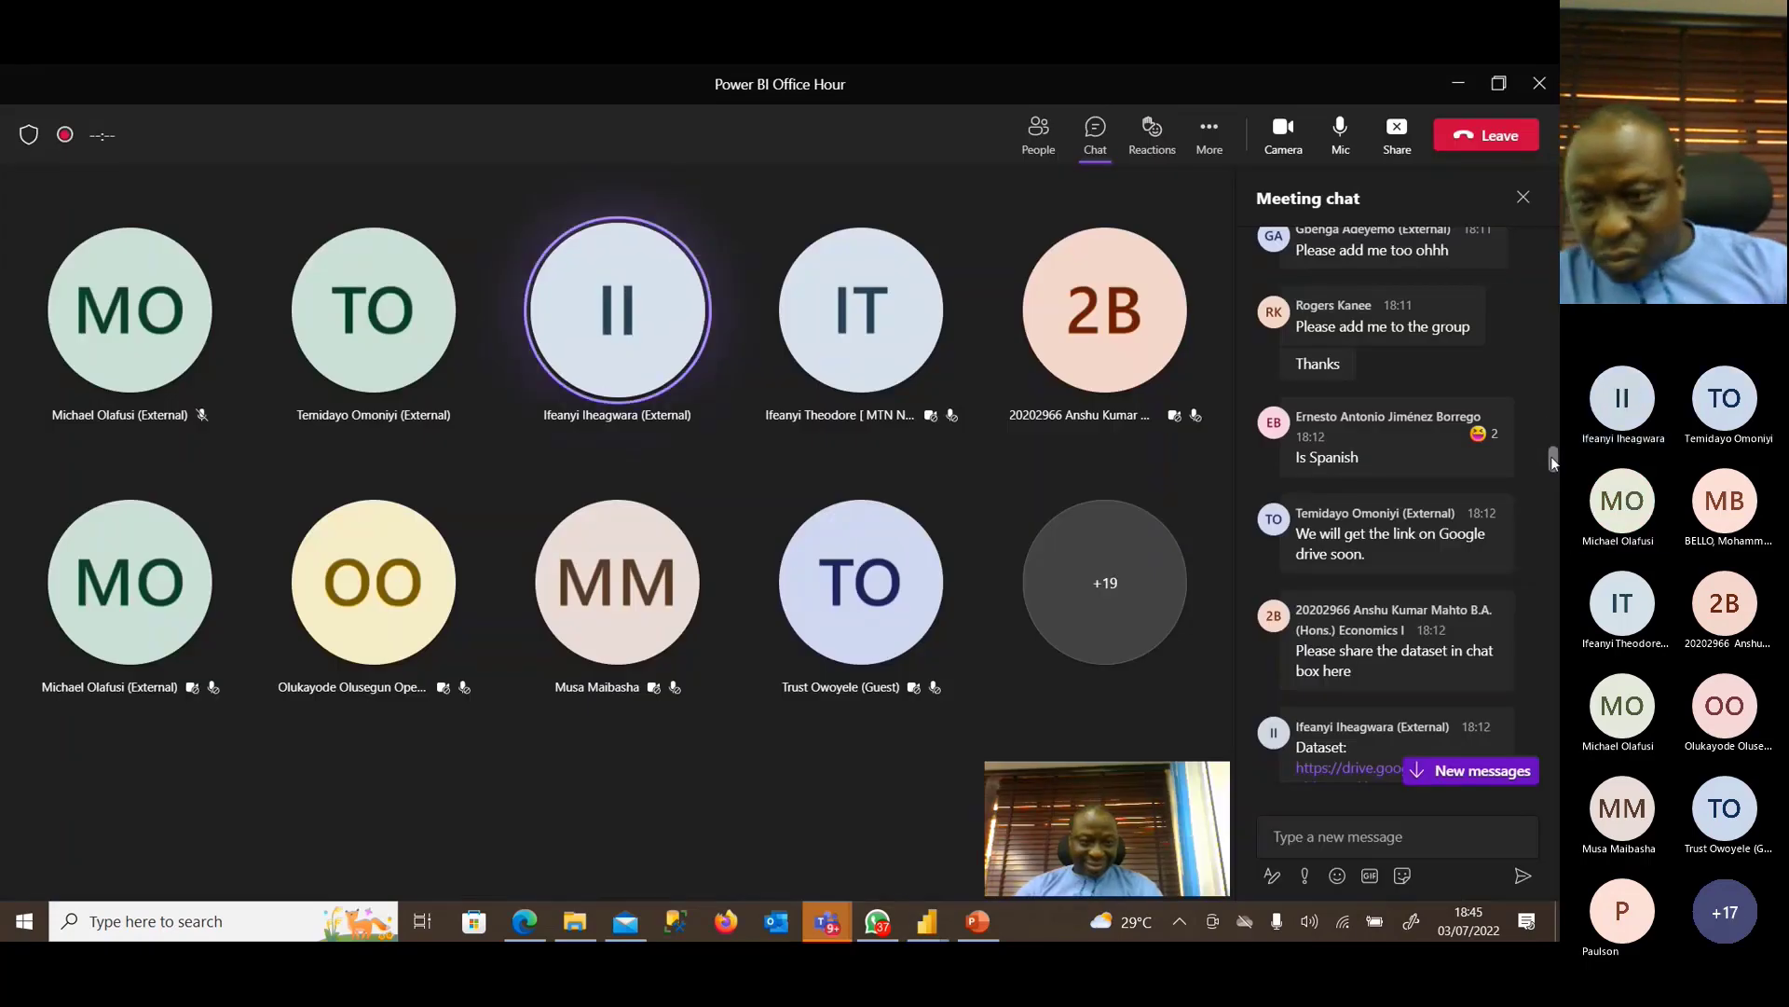
left_click_drag(1551, 455, 1553, 770)
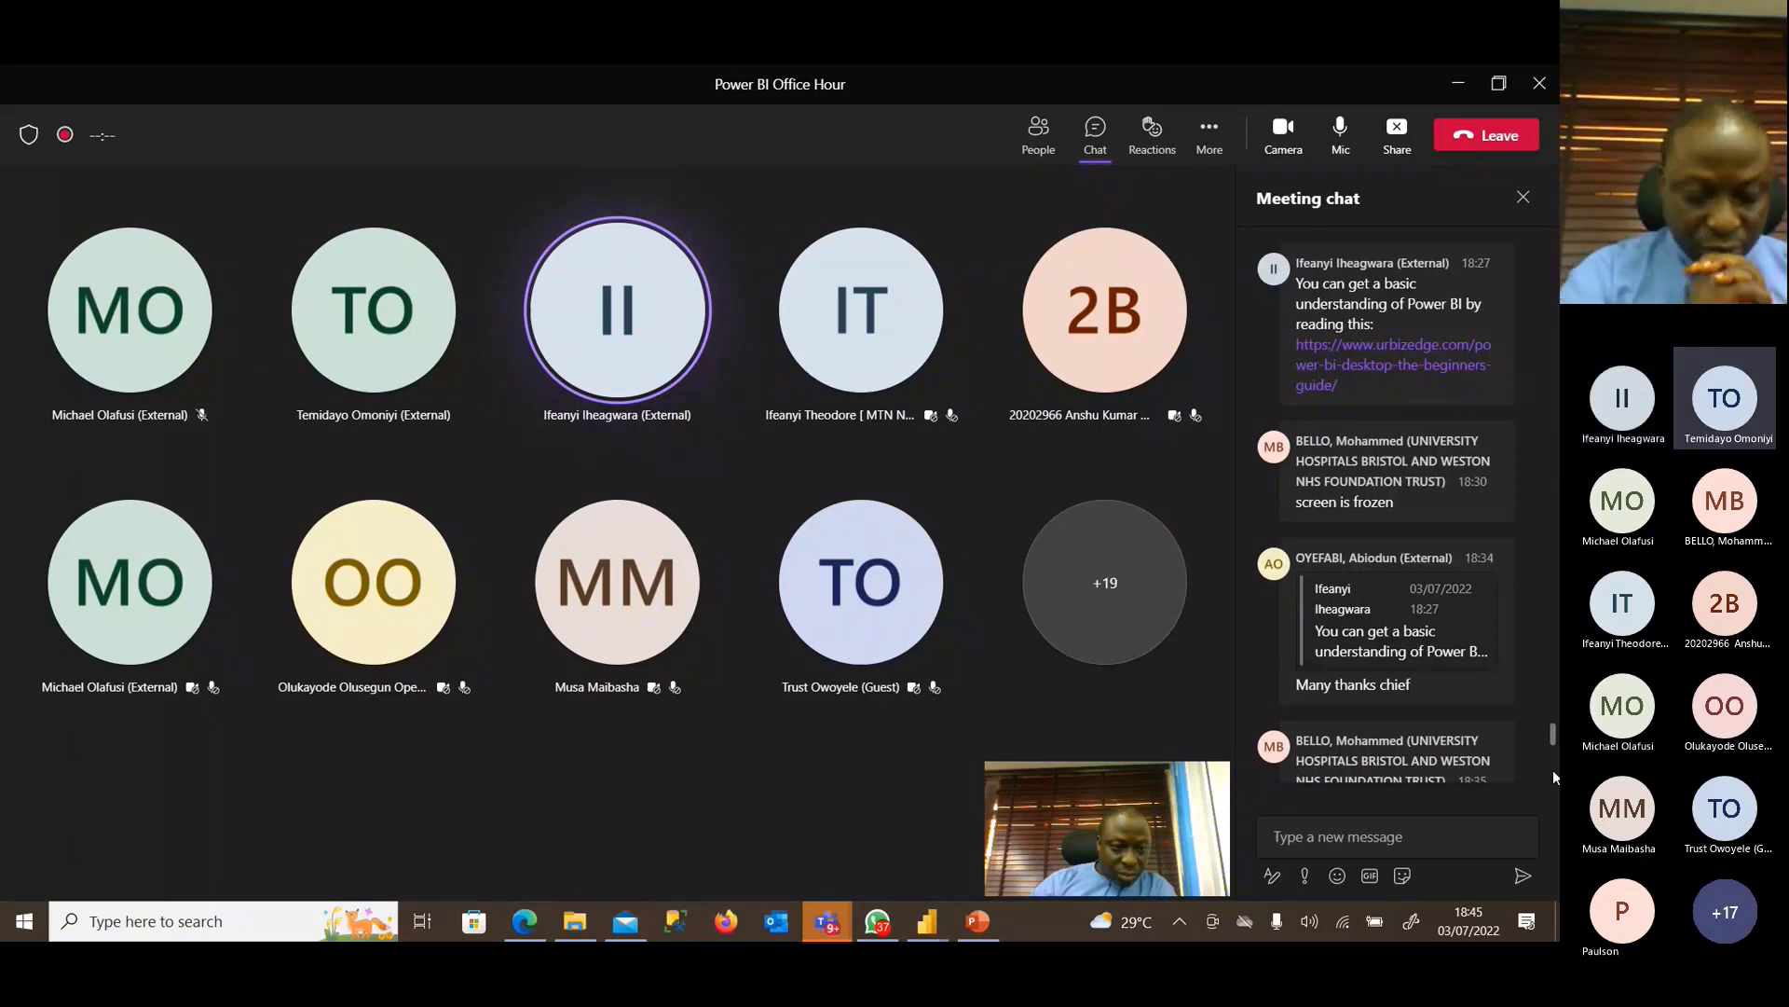
Read the newest messages in the meeting chat and switch back to the grouped reviews table in Power Query Editor.
left_click_drag(1553, 769, 1544, 818)
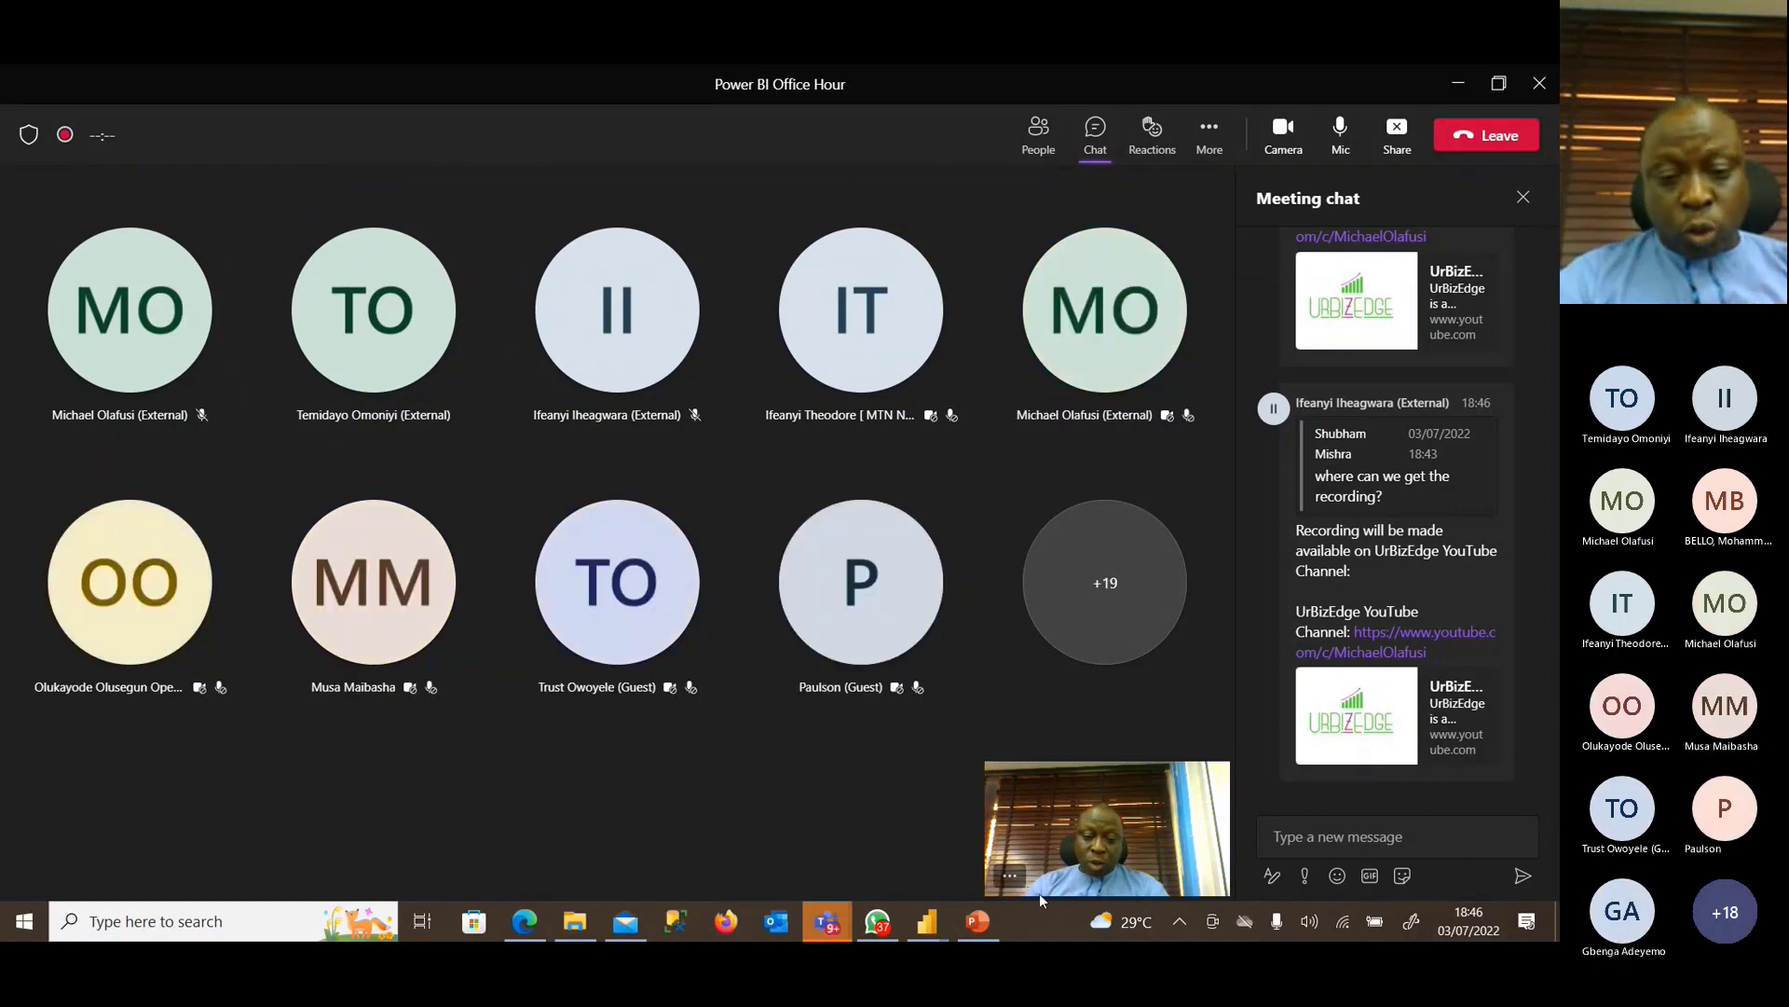
left_click(939, 930)
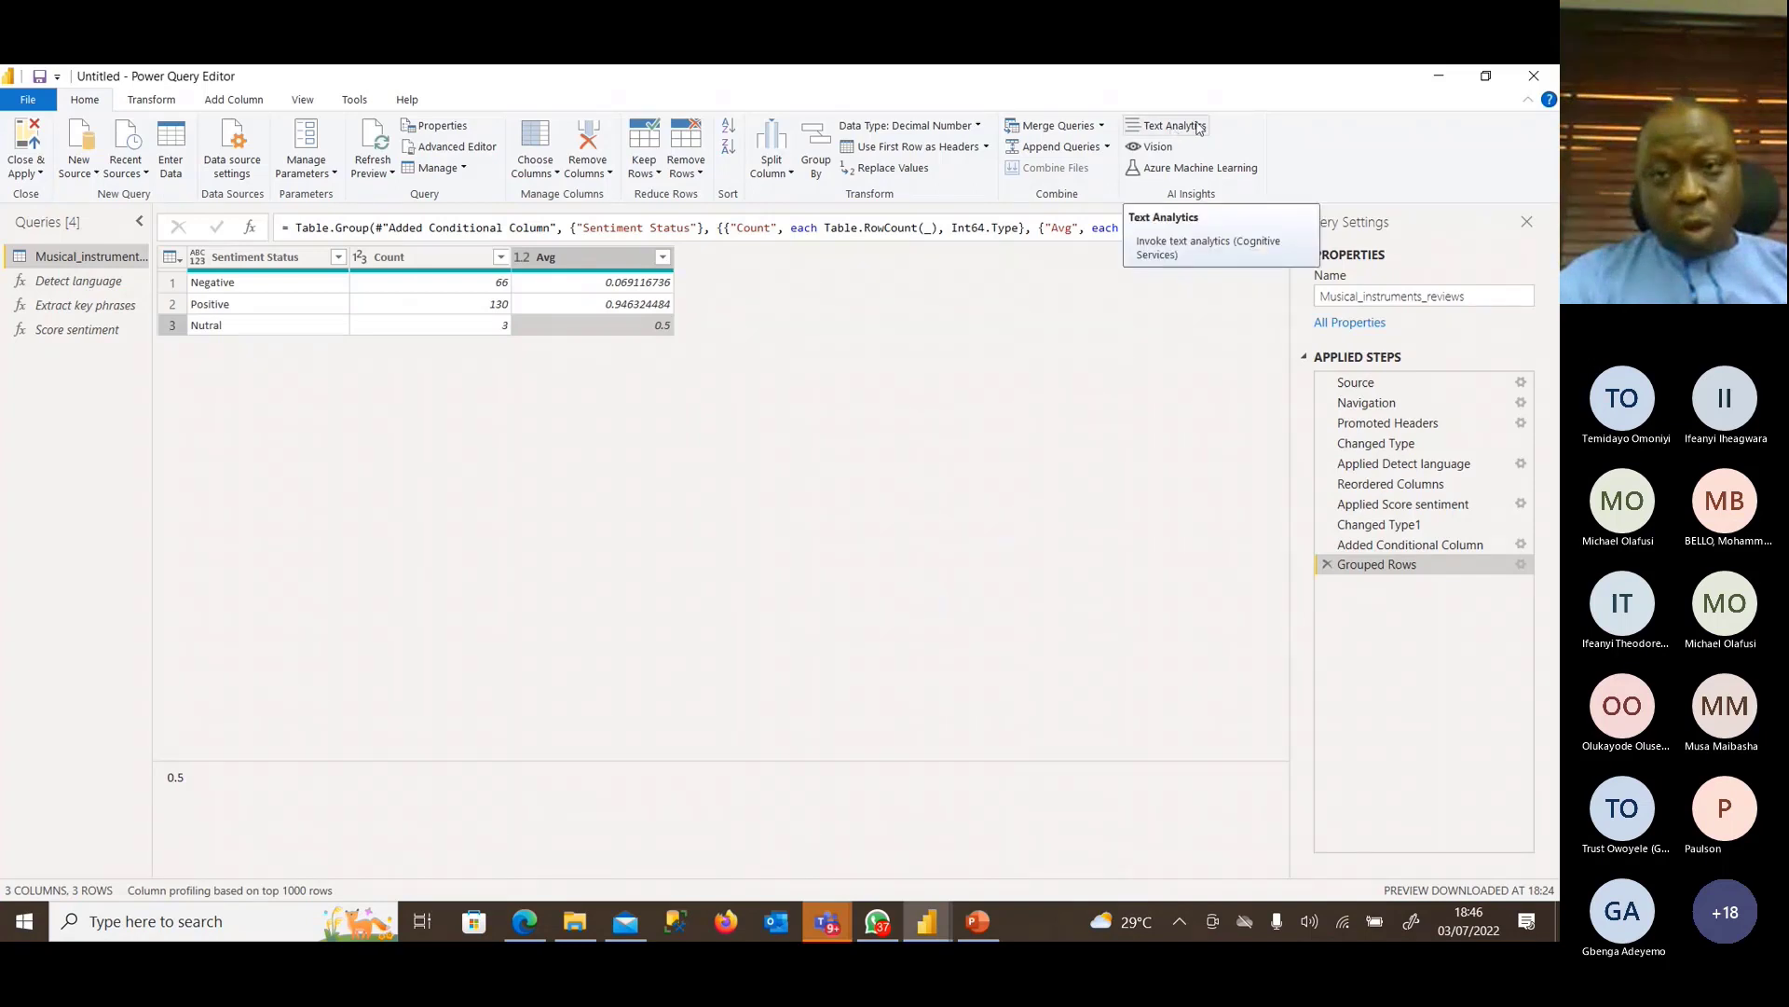
Return to the Teams meeting, reread the earlier chat questions about sentiment scoring, and switch back to Power Query Editor.
left_click(1442, 77)
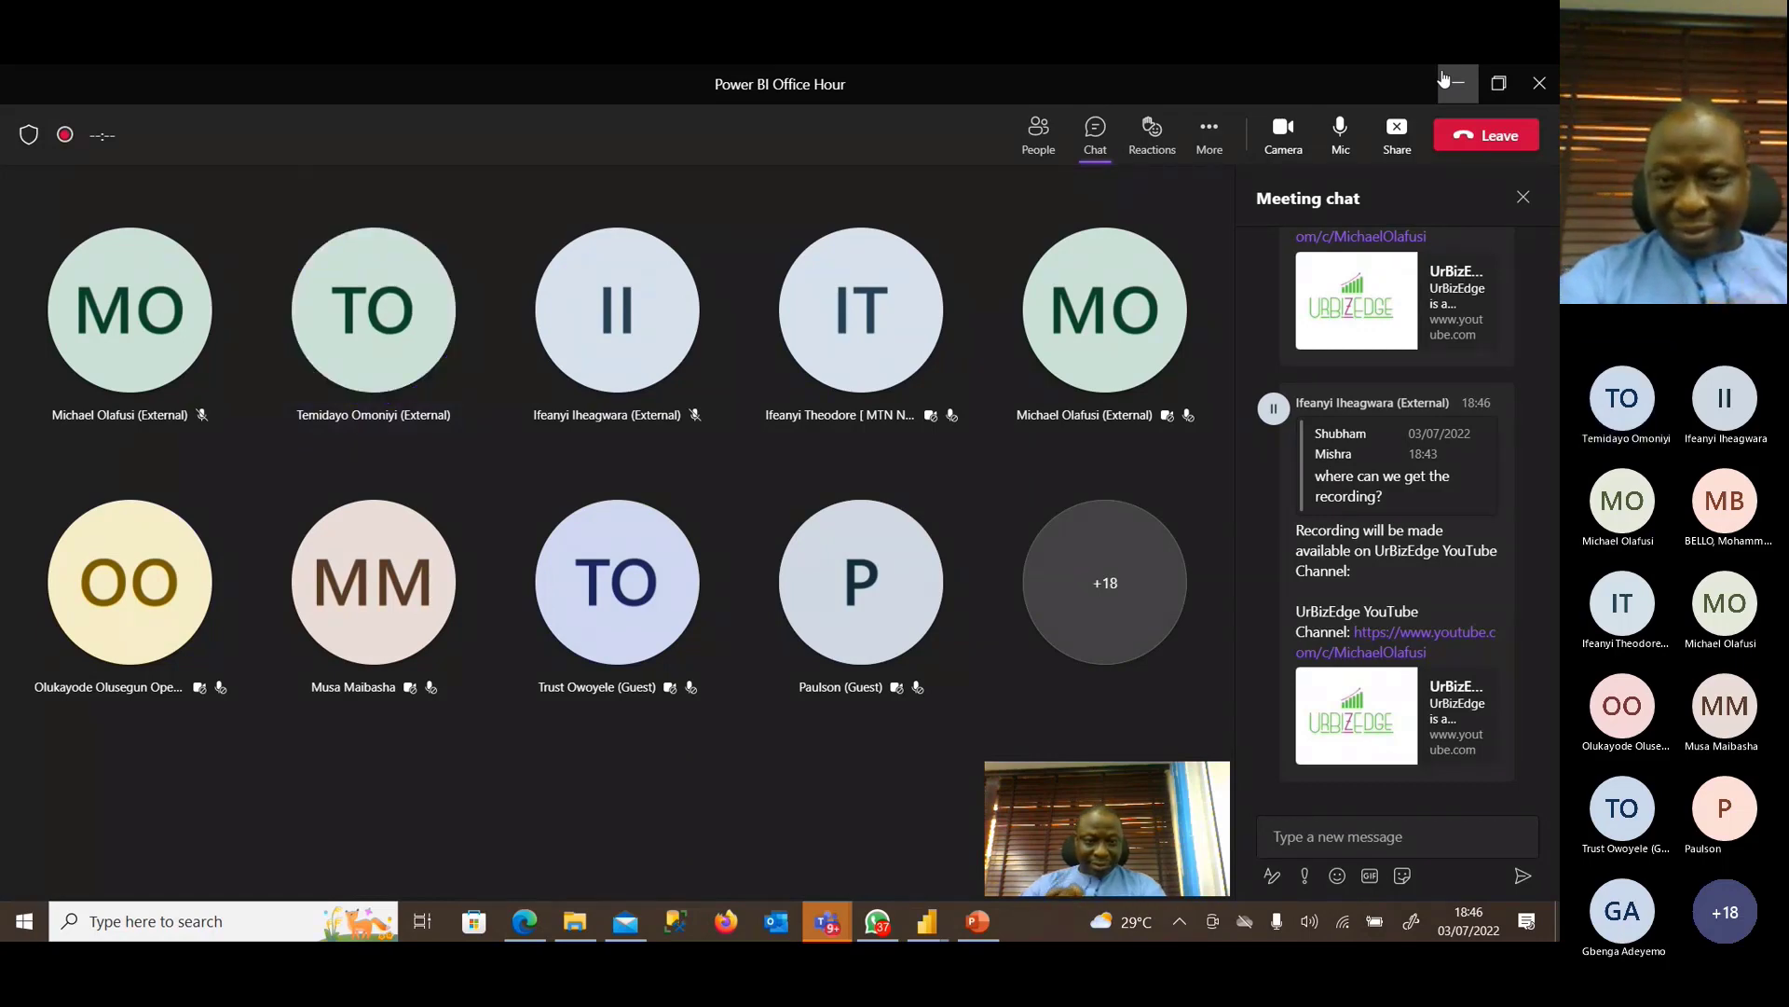
mouse_move(1414, 552)
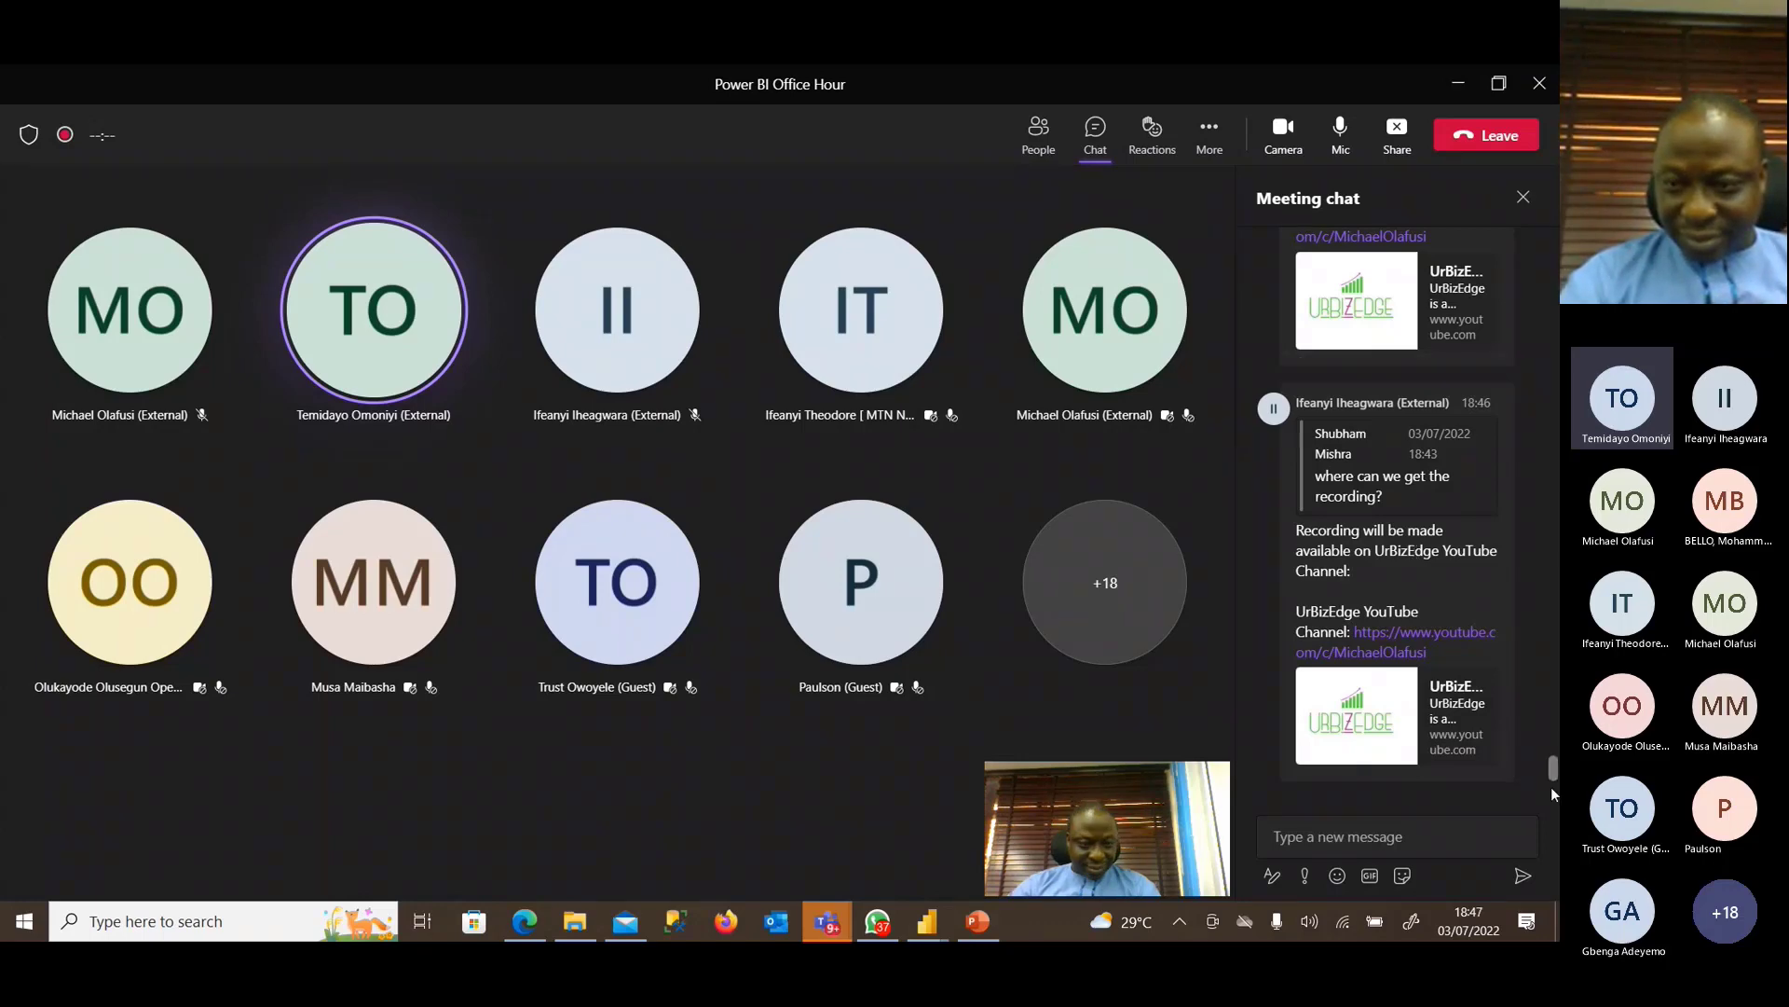
left_click_drag(1554, 774, 1552, 749)
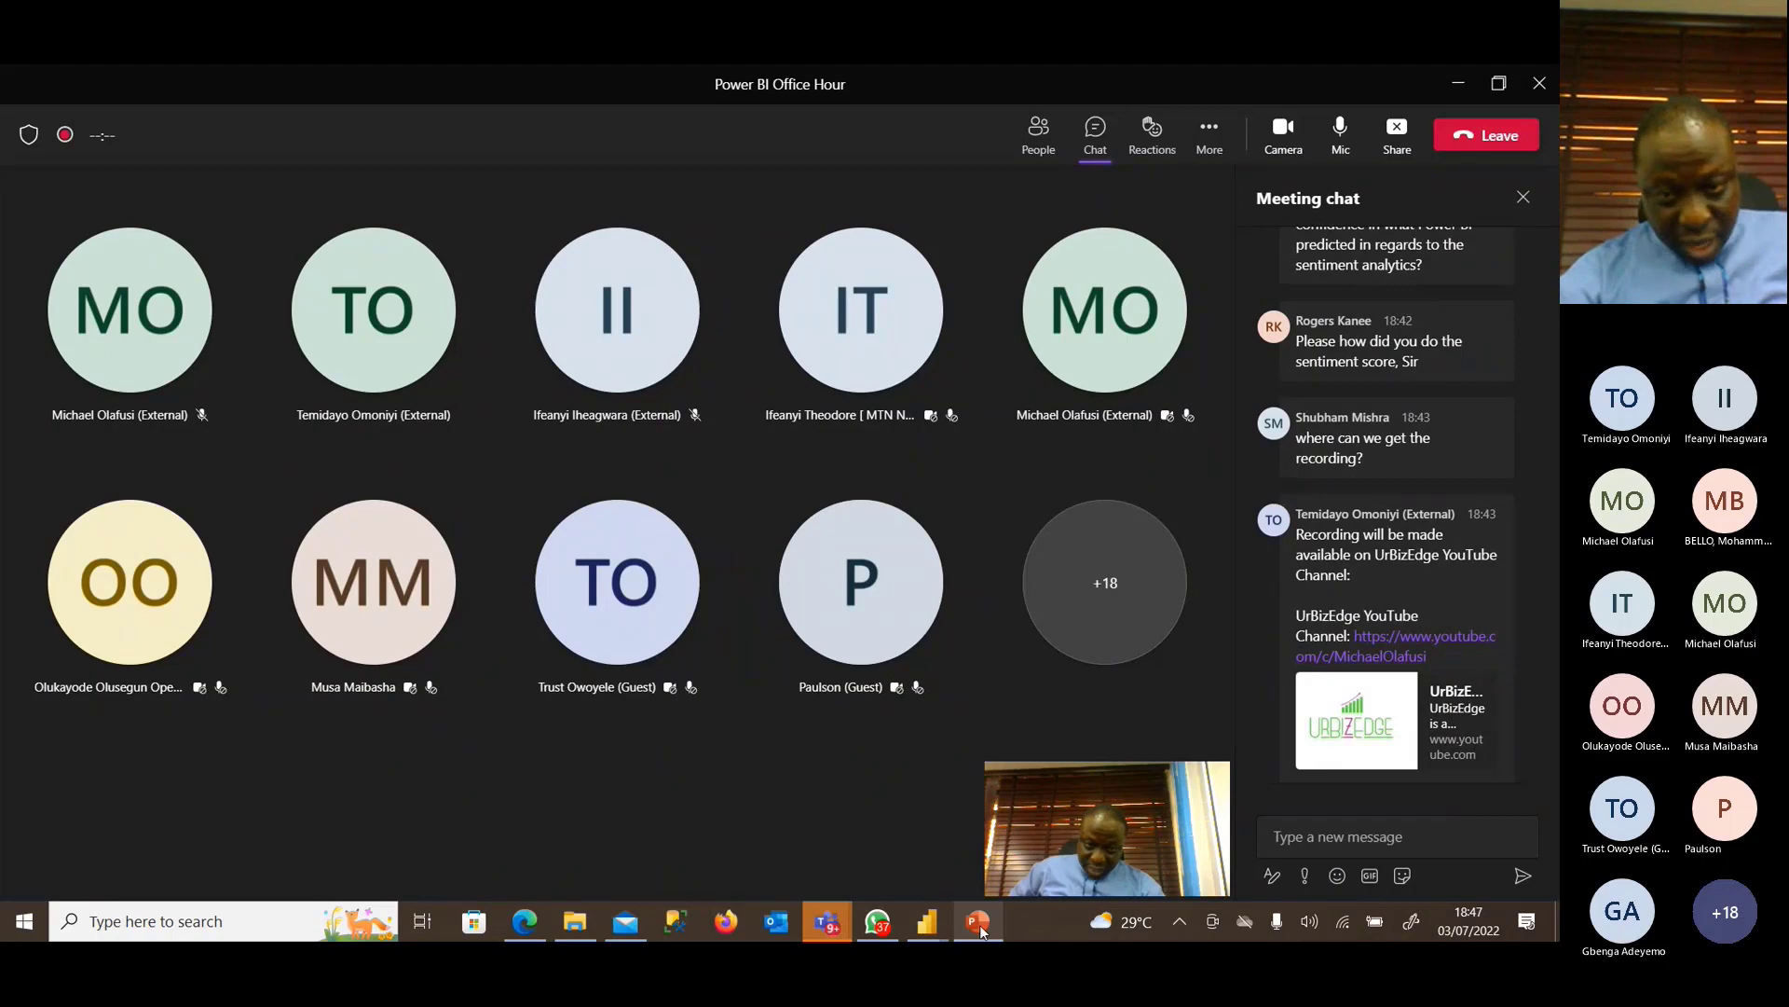
mouse_move(928, 927)
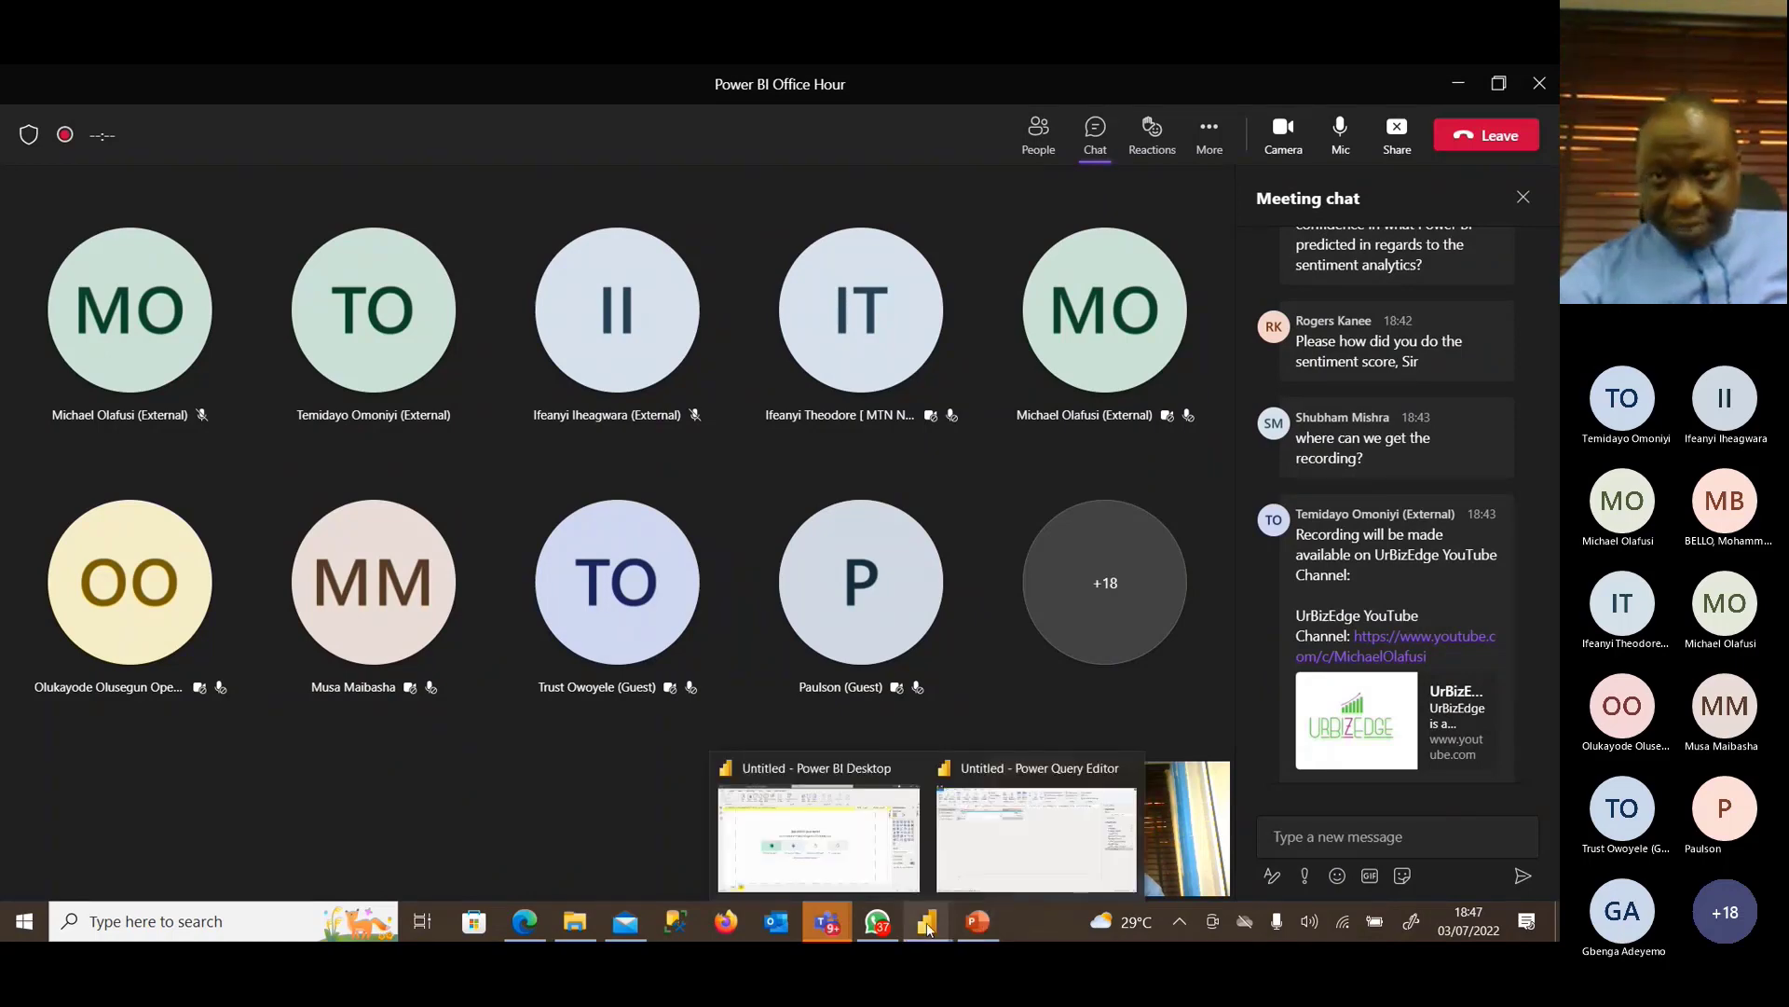
left_click(1037, 839)
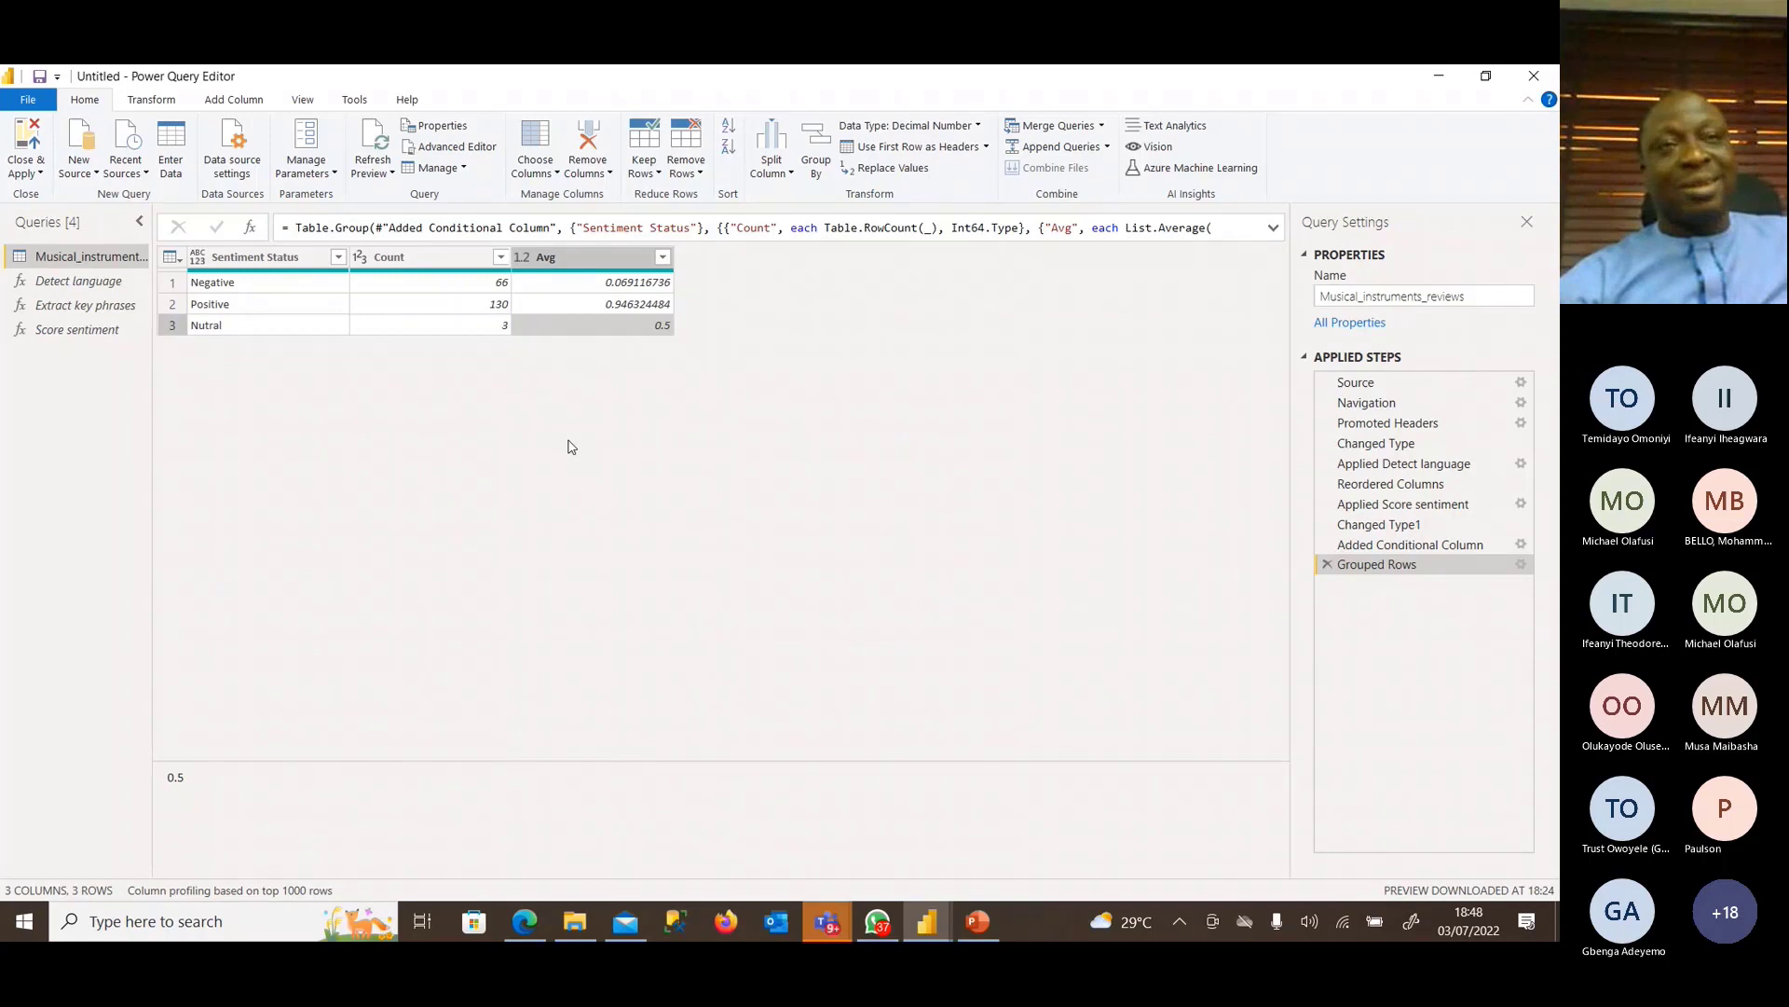
left_click(28, 927)
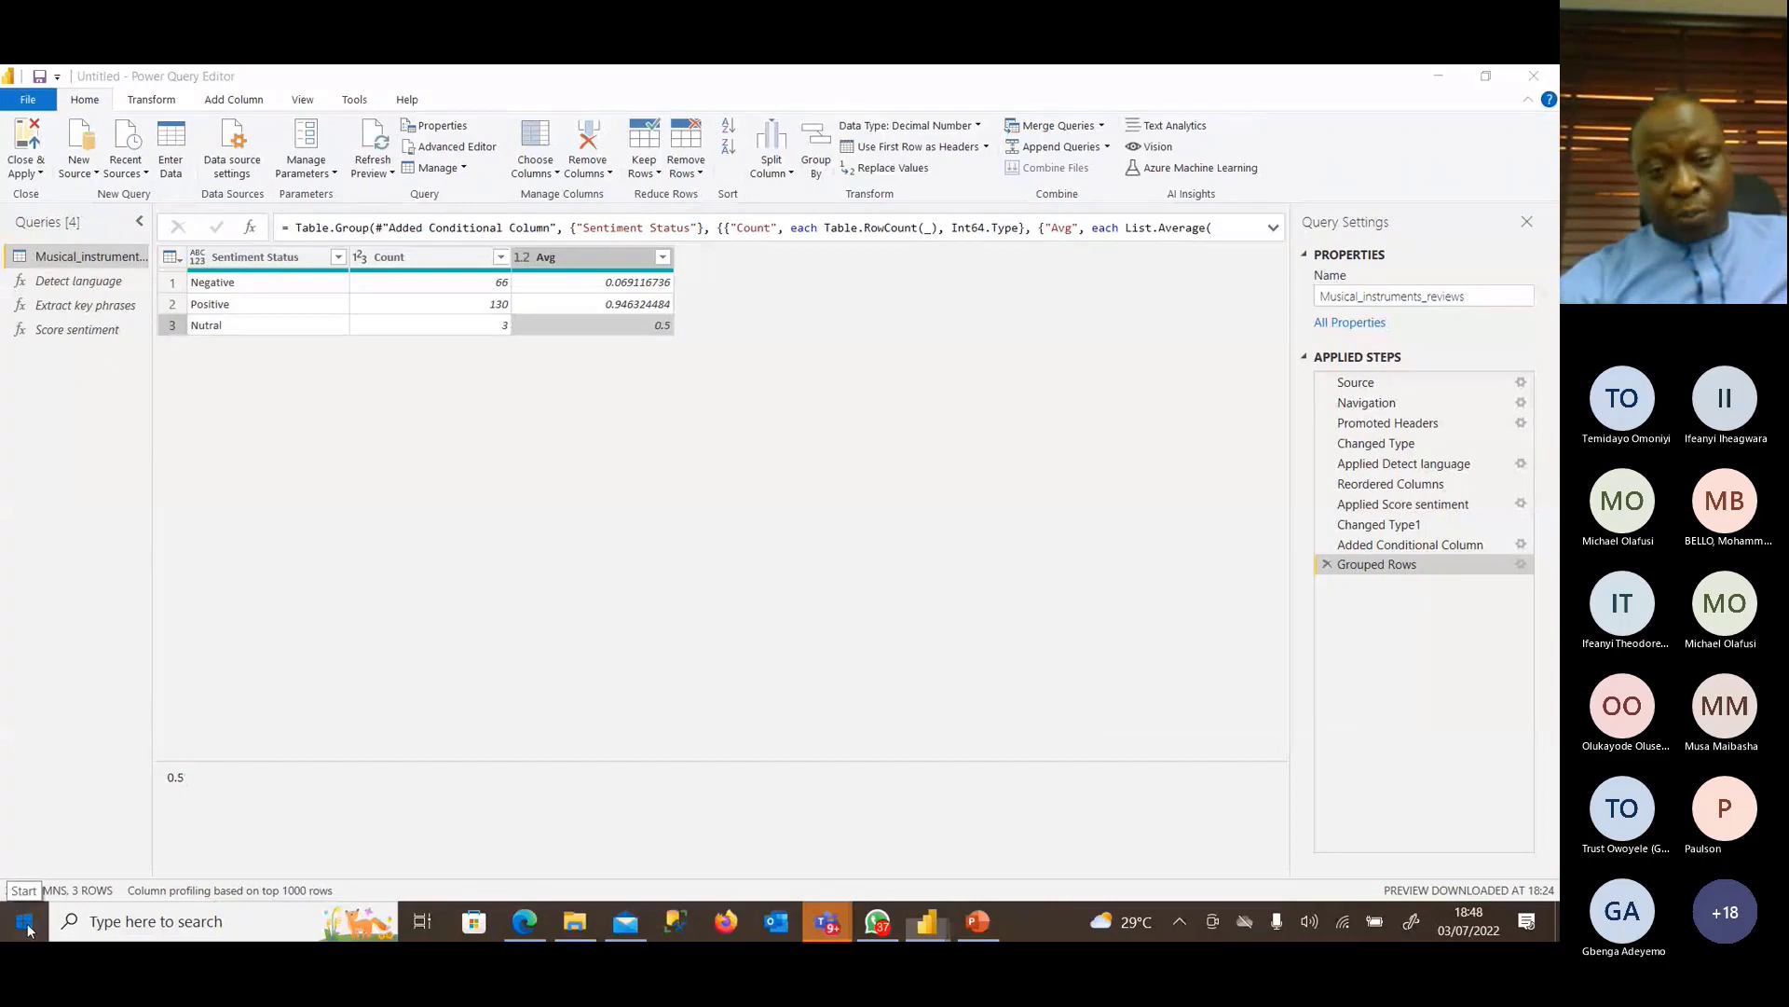
left_click(28, 927)
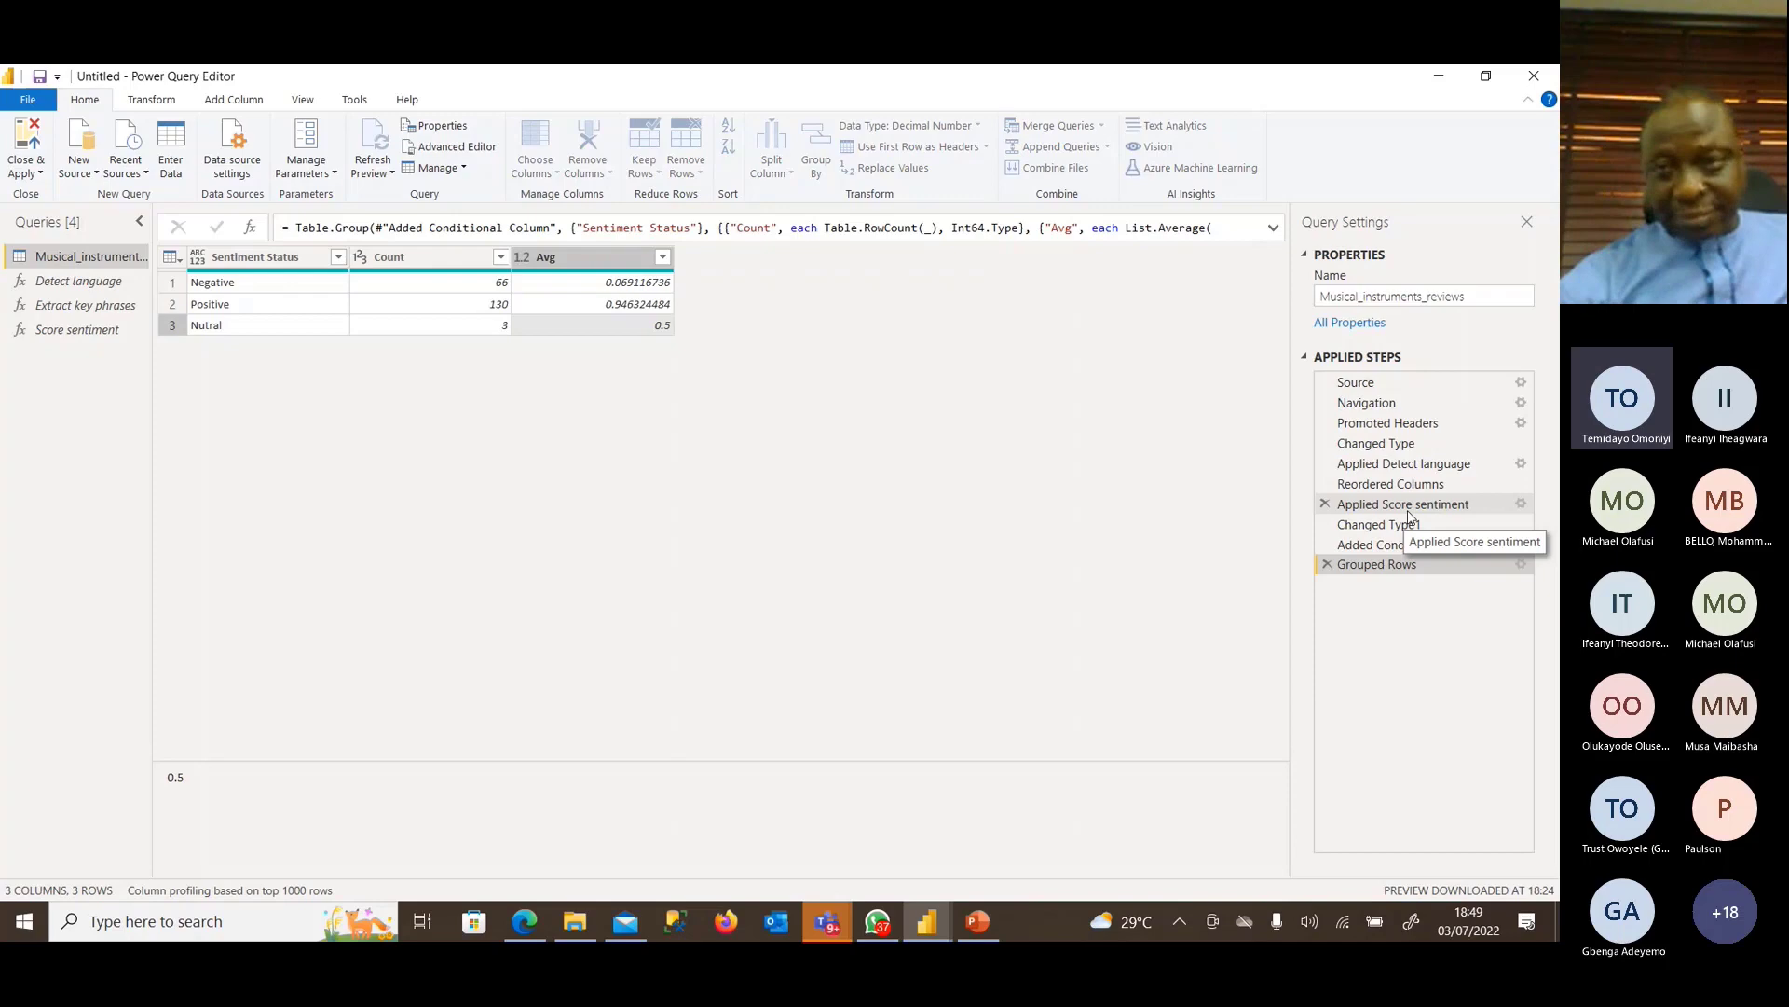
Switch to the Teams meeting, read the new chat messages down to the latest one, and minimize the meeting window.
key("alt+Tab")
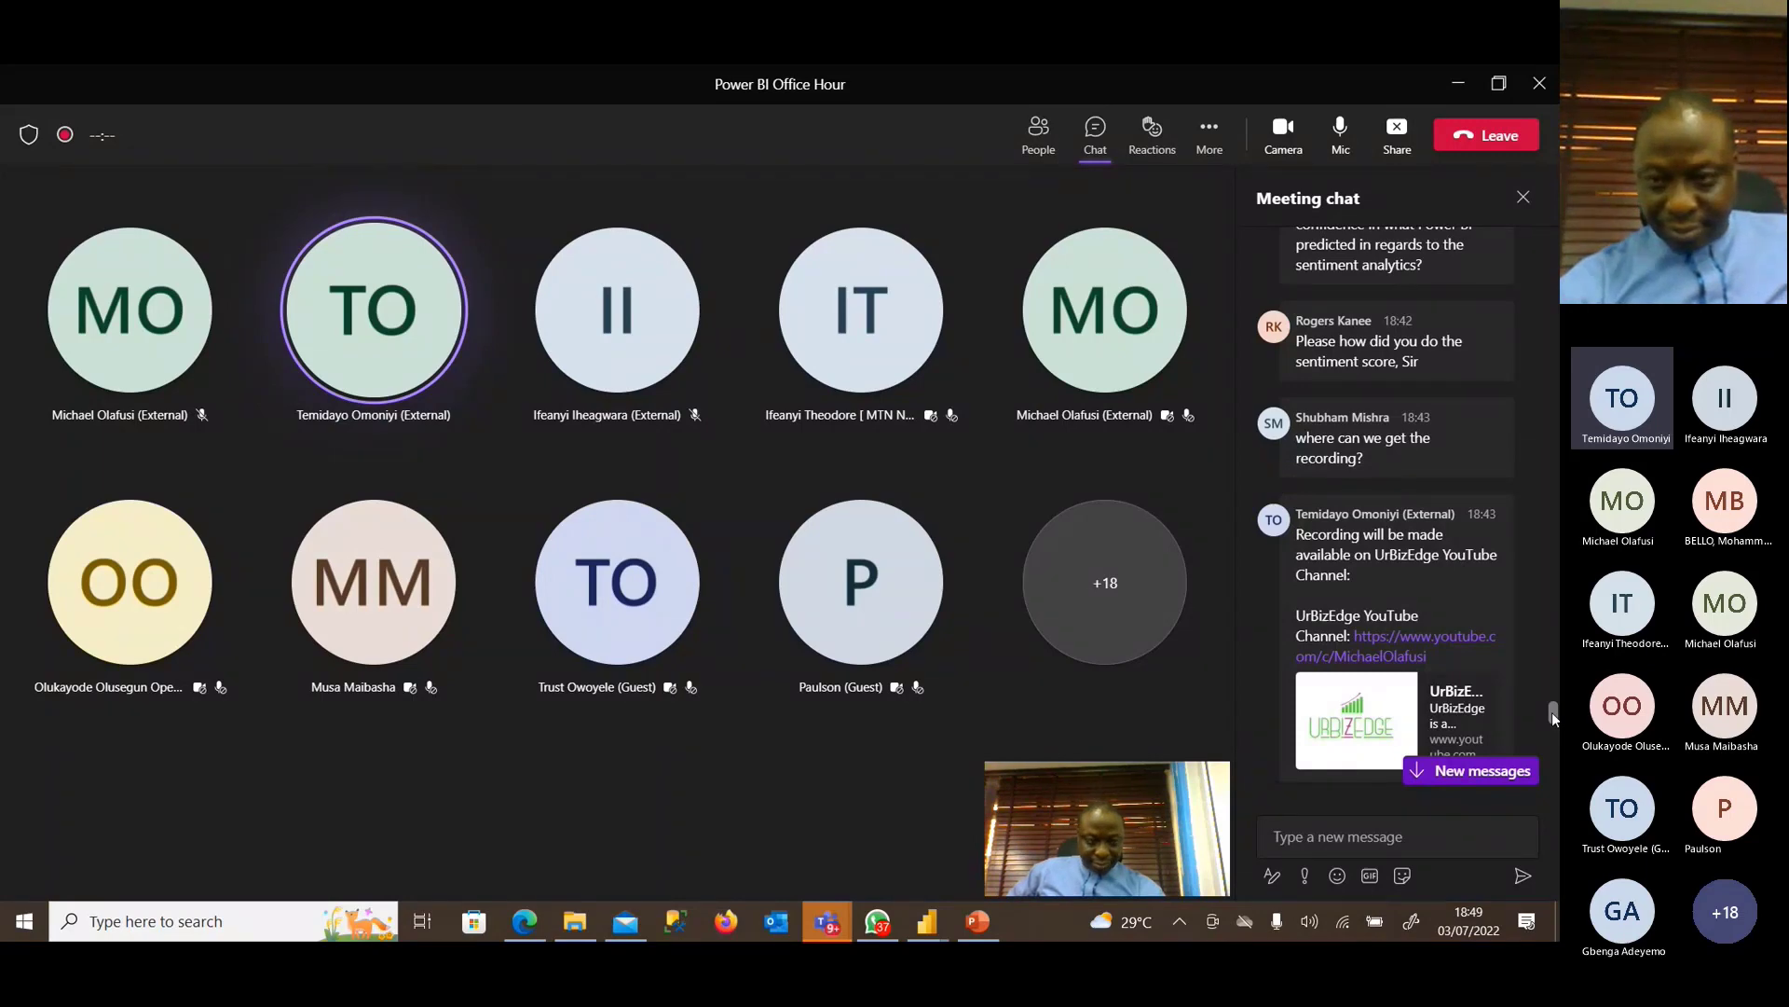
left_click_drag(1552, 712, 1555, 803)
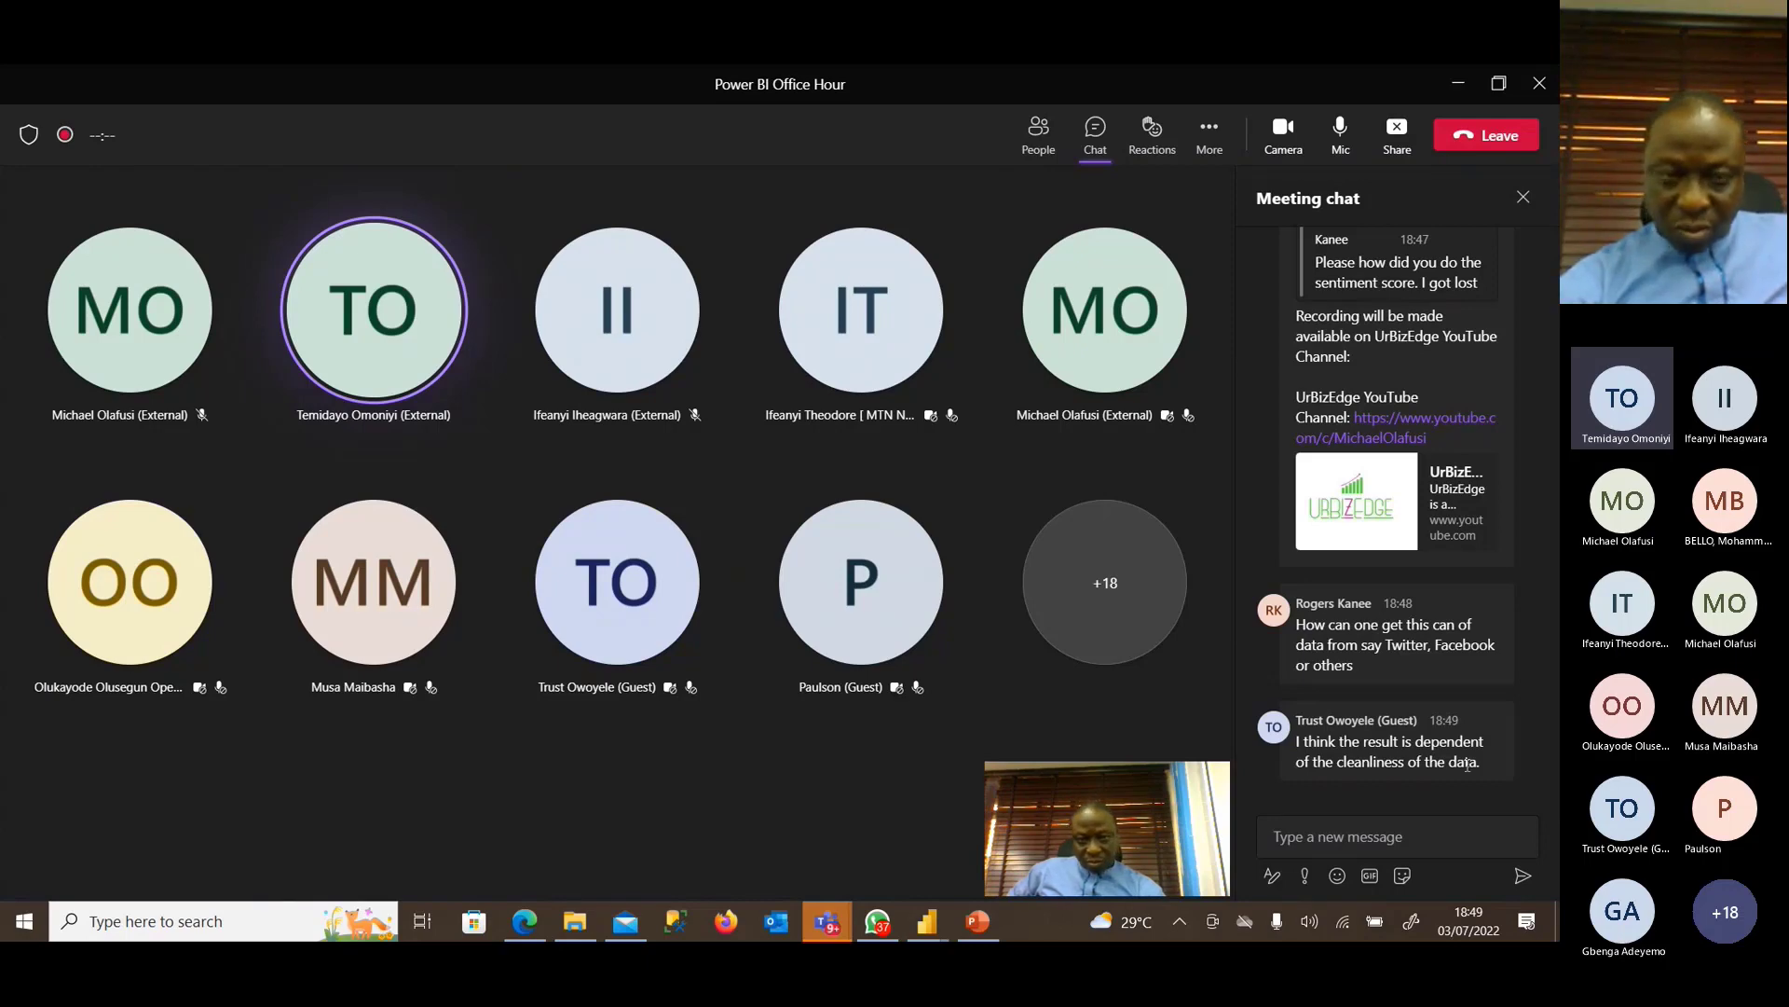
left_click(1459, 86)
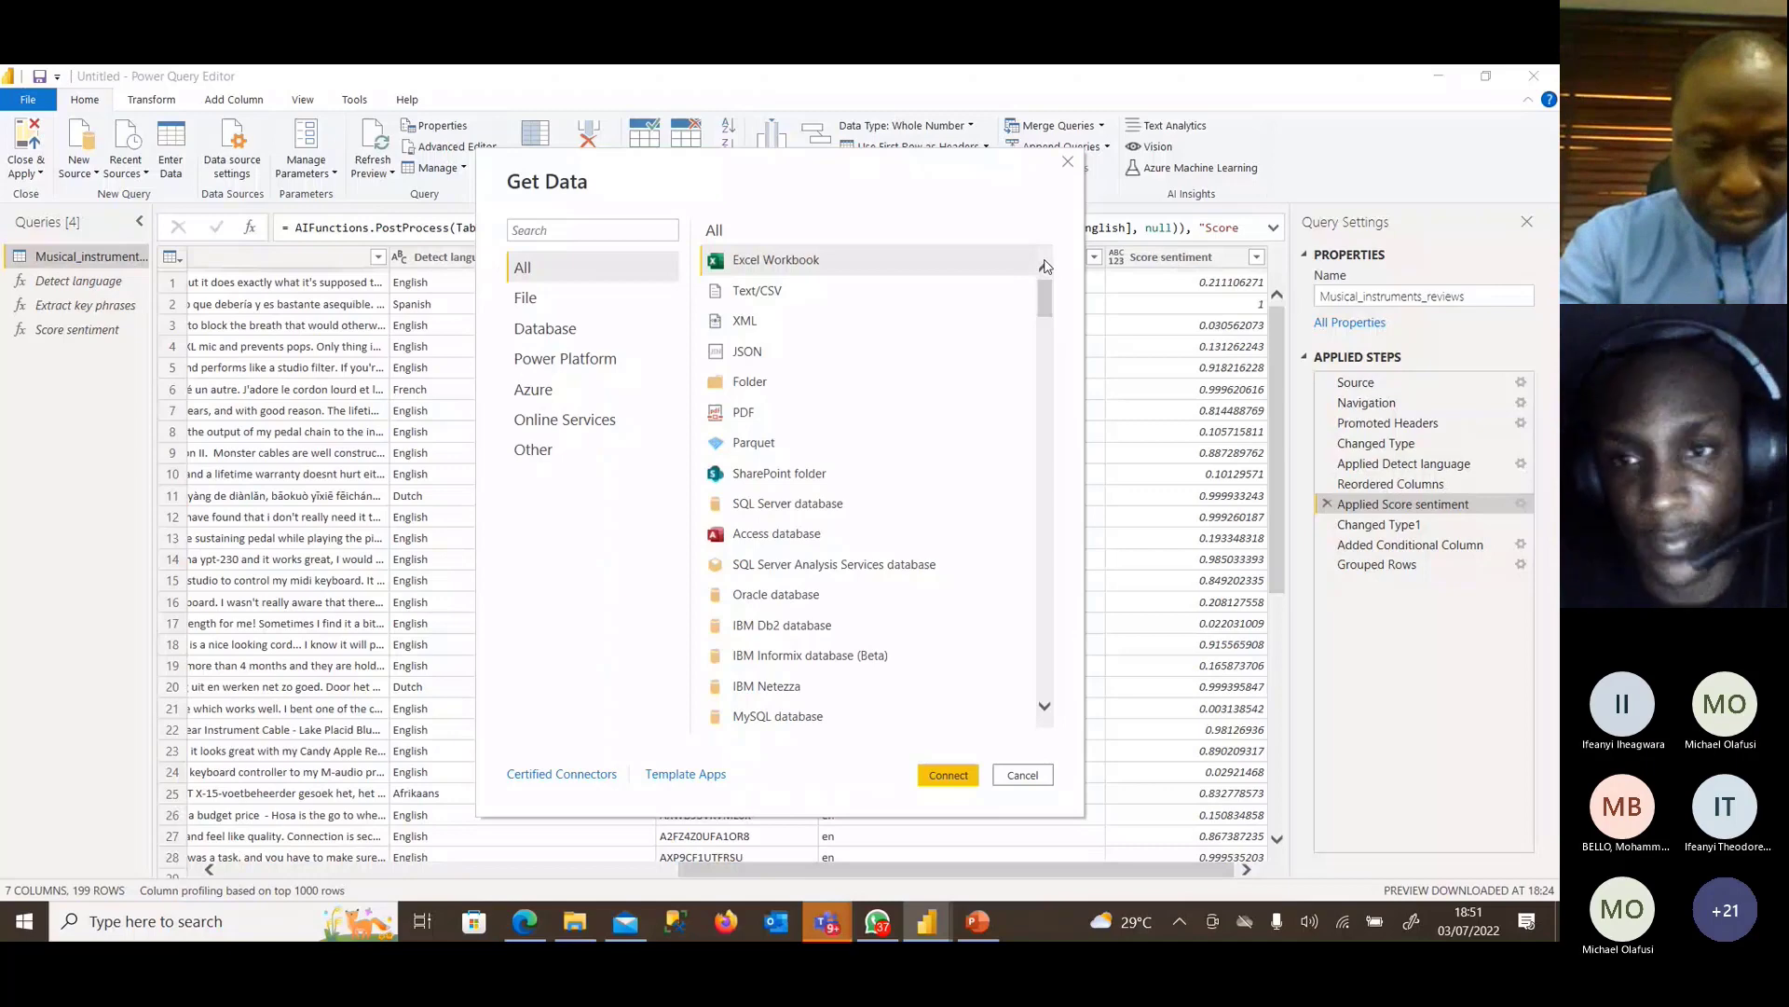
Search the Get Data connectors for "py" and for "R sc" to locate the Python script and R script sources.
type("py")
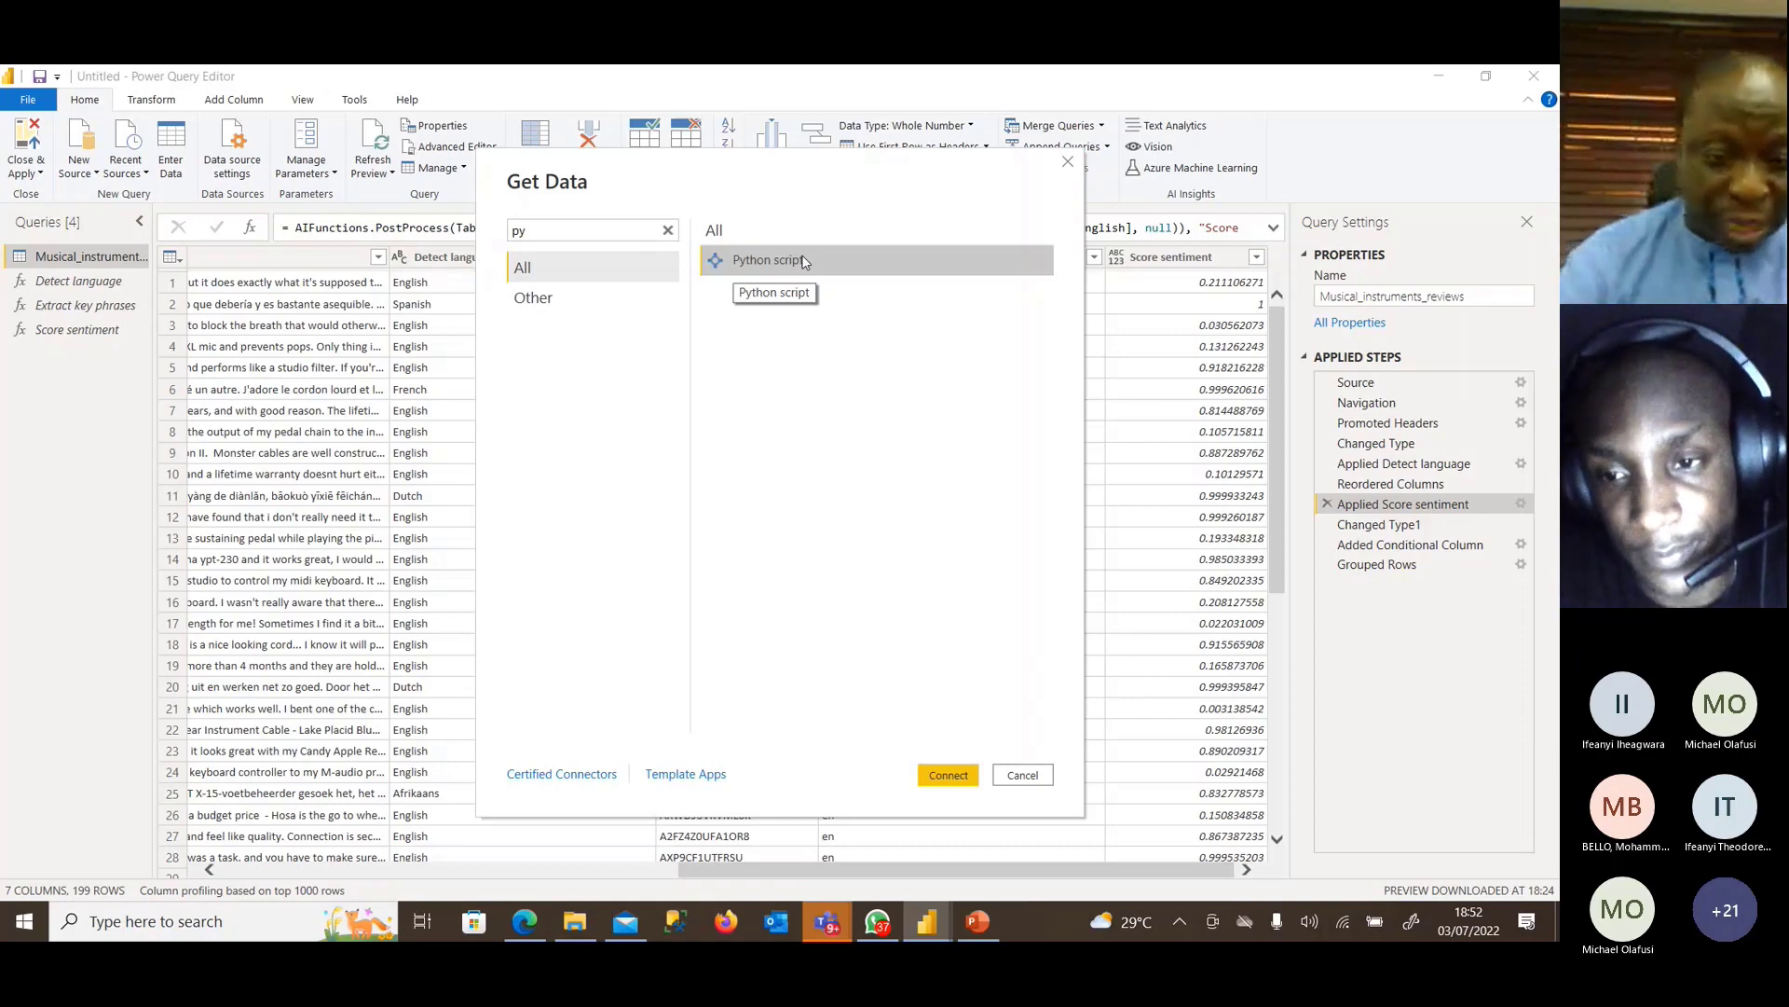
key("BackSpace")
key("BackSpace")
type("R sc")
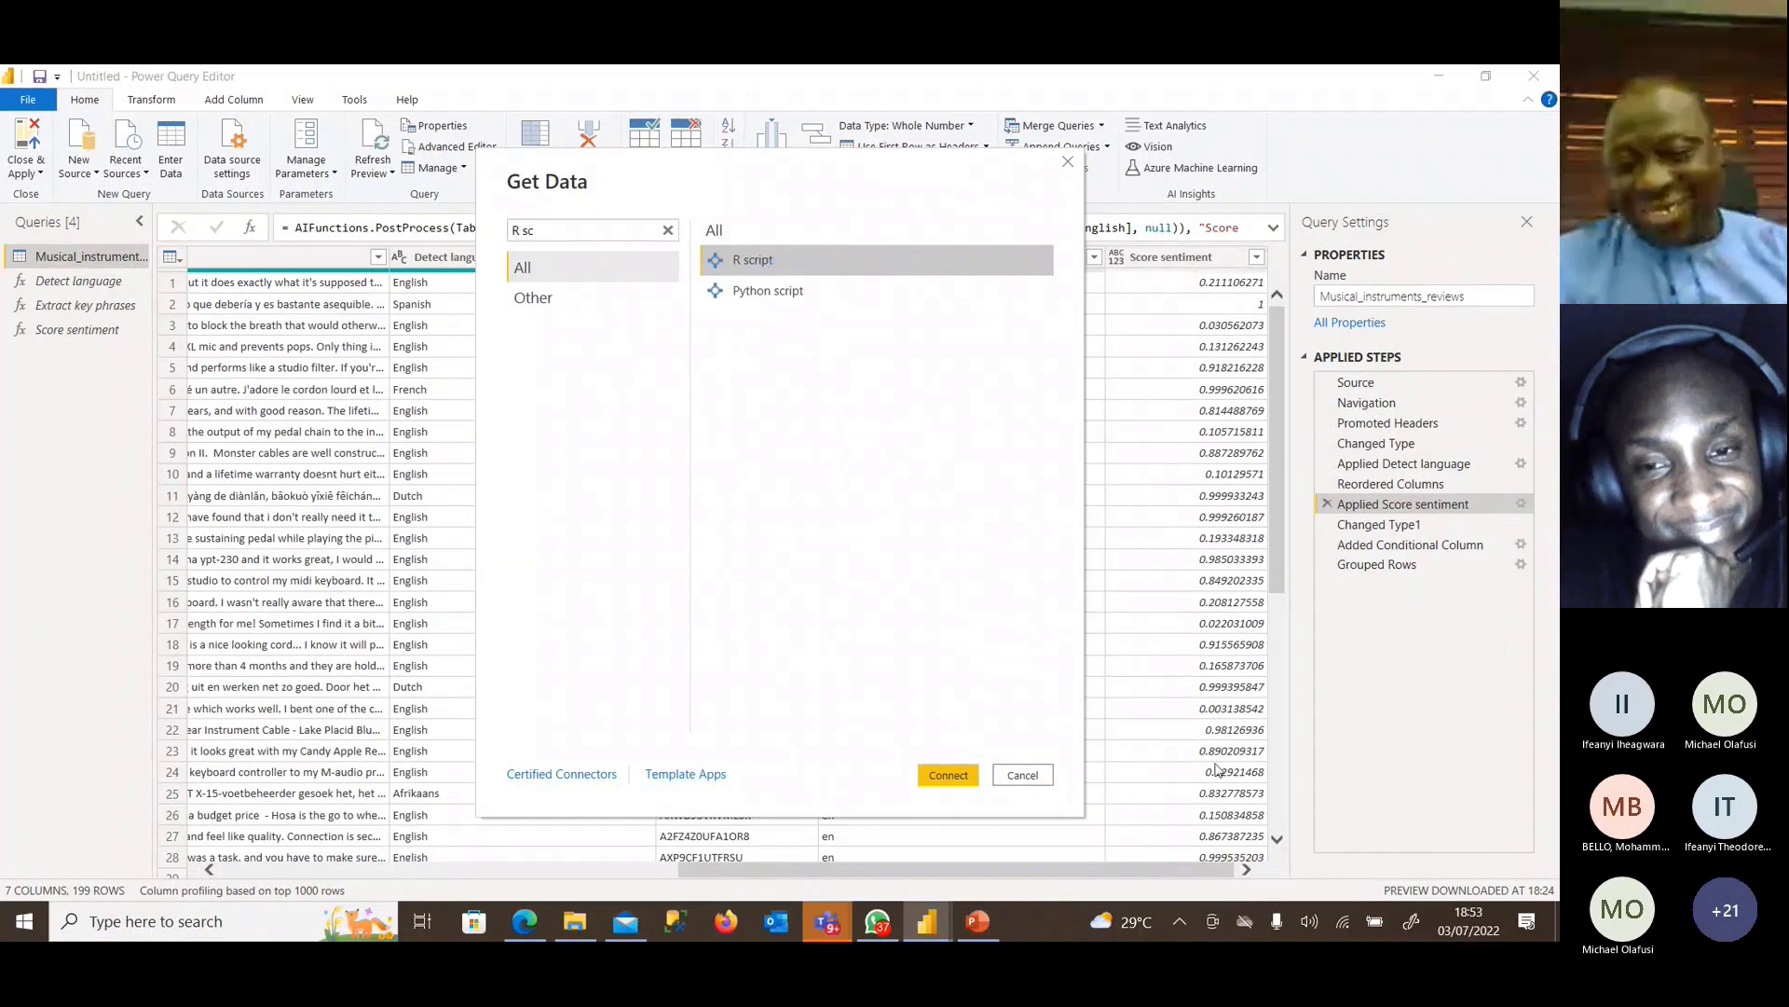
key("alt+Tab")
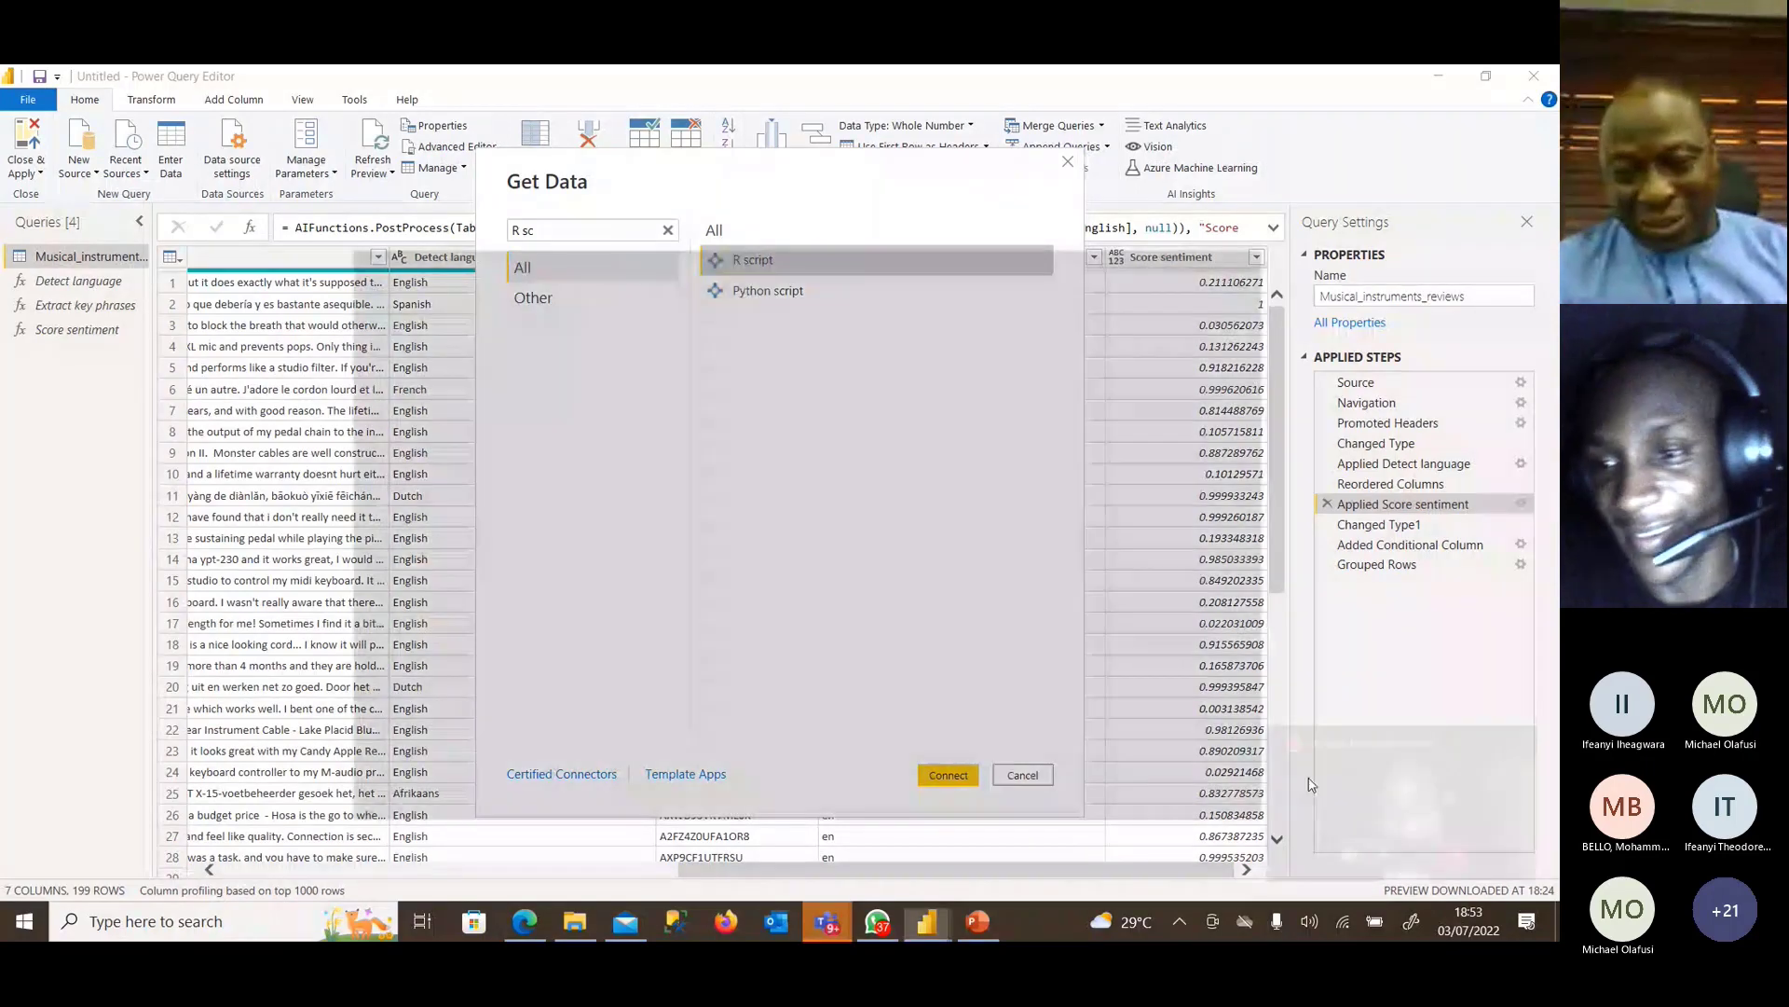